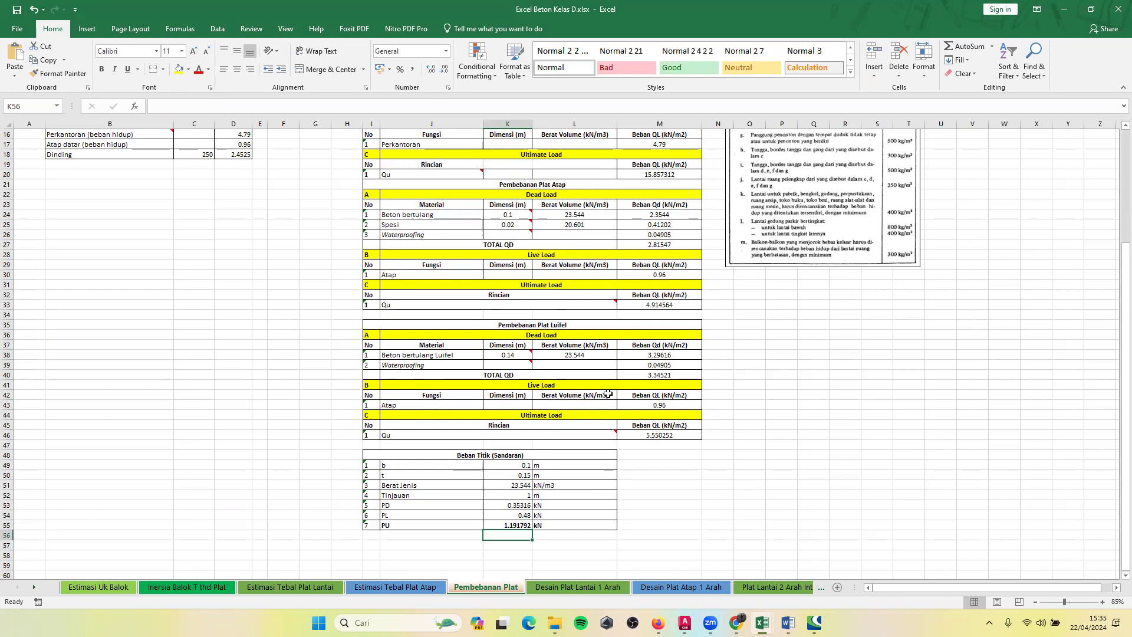
Examine the live load entries of the Pembebanan Plat Luifel table and trace the Atap load to the roof slab table.
click(424, 395)
scroll(428, 403, down, 1)
scroll(428, 402, down, 2)
click(417, 345)
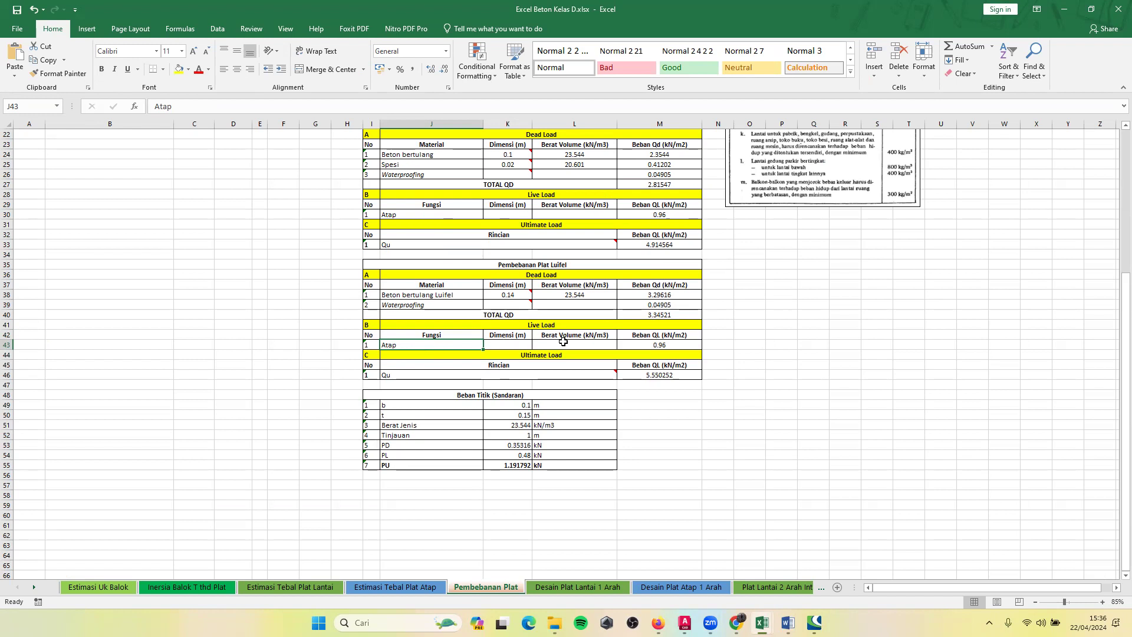
click(587, 345)
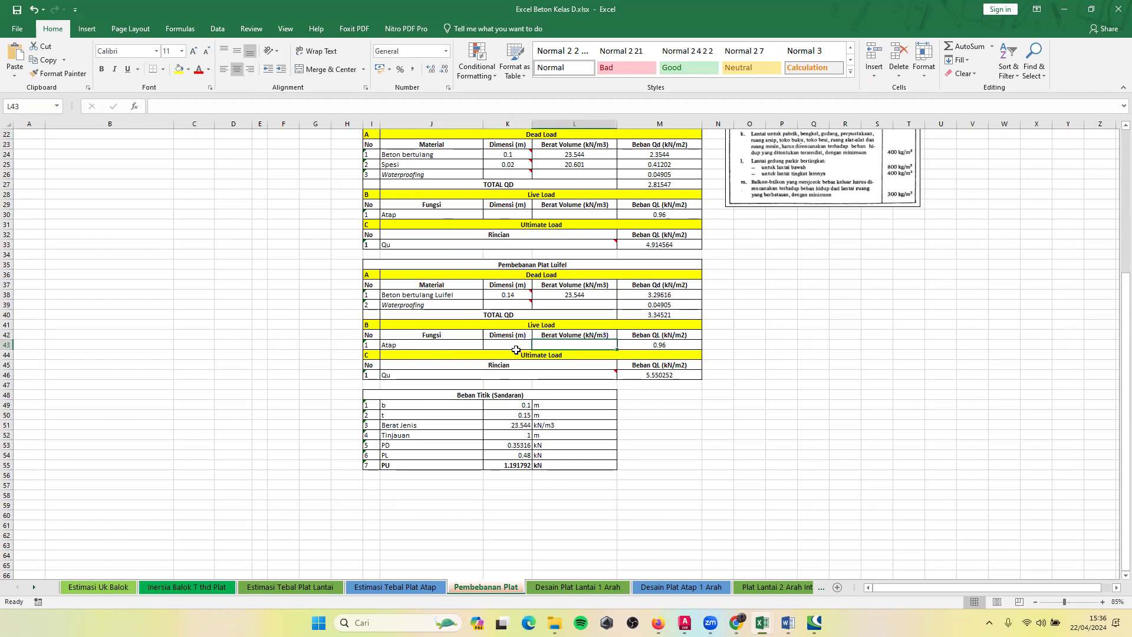
click(643, 345)
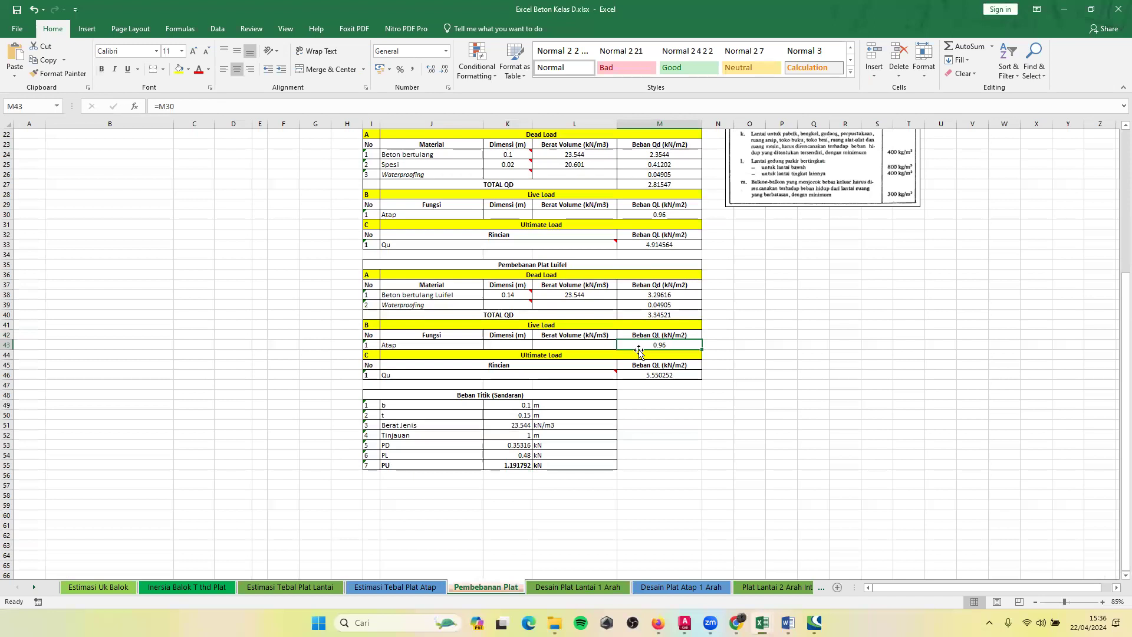
click(665, 208)
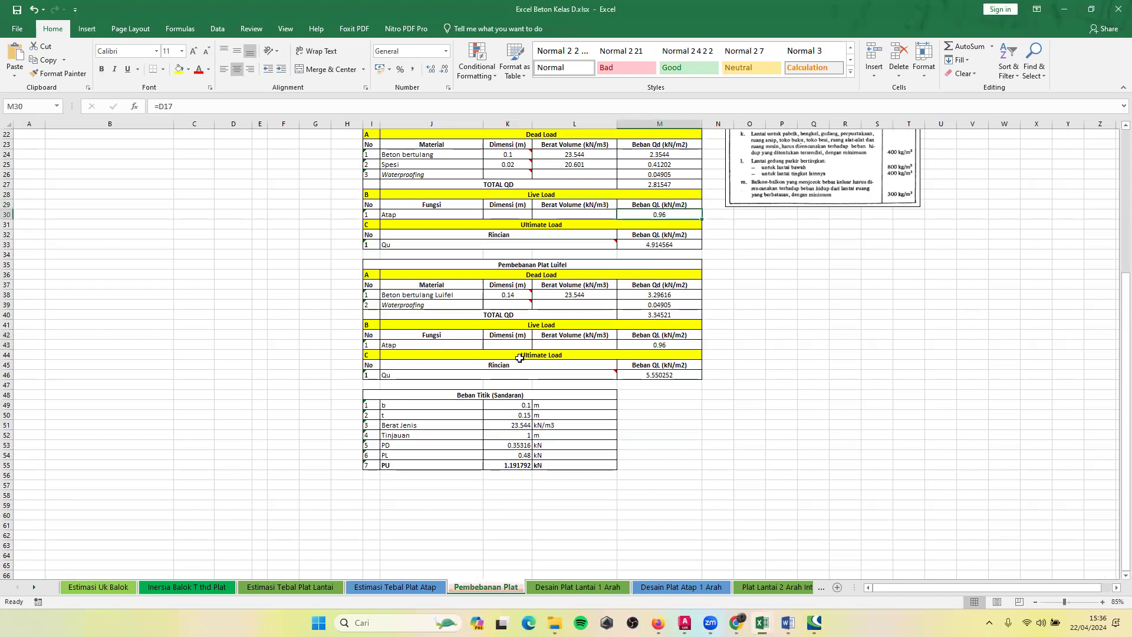
Inspect the formula for the ultimate load Qu in the Pembebanan Plat Luifel table, leaving it as it is.
click(649, 353)
click(532, 370)
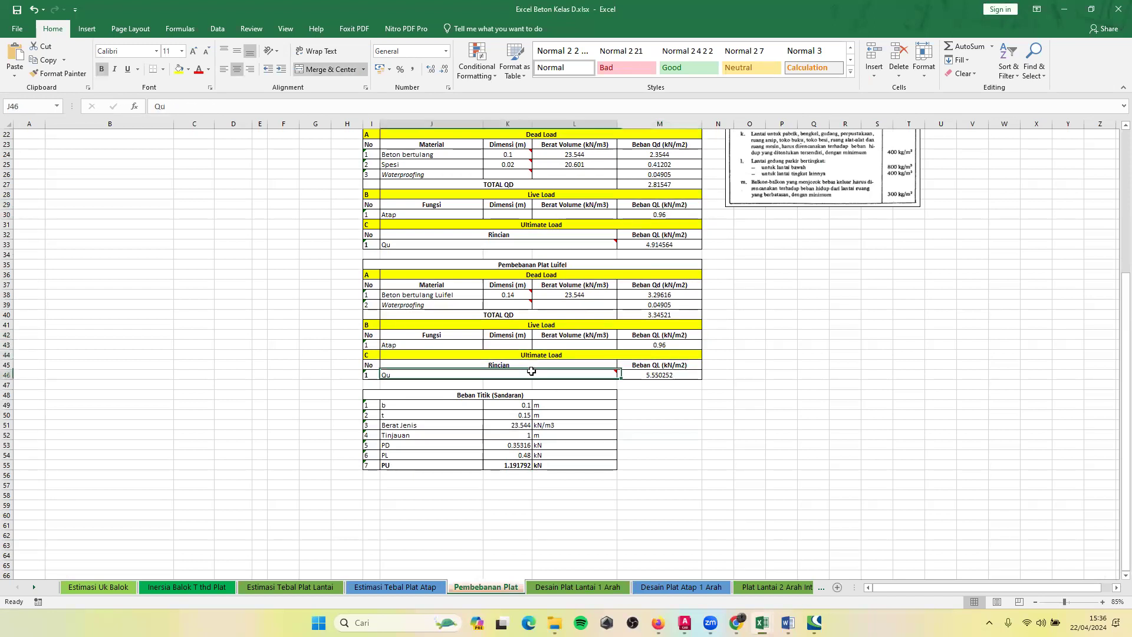
click(627, 376)
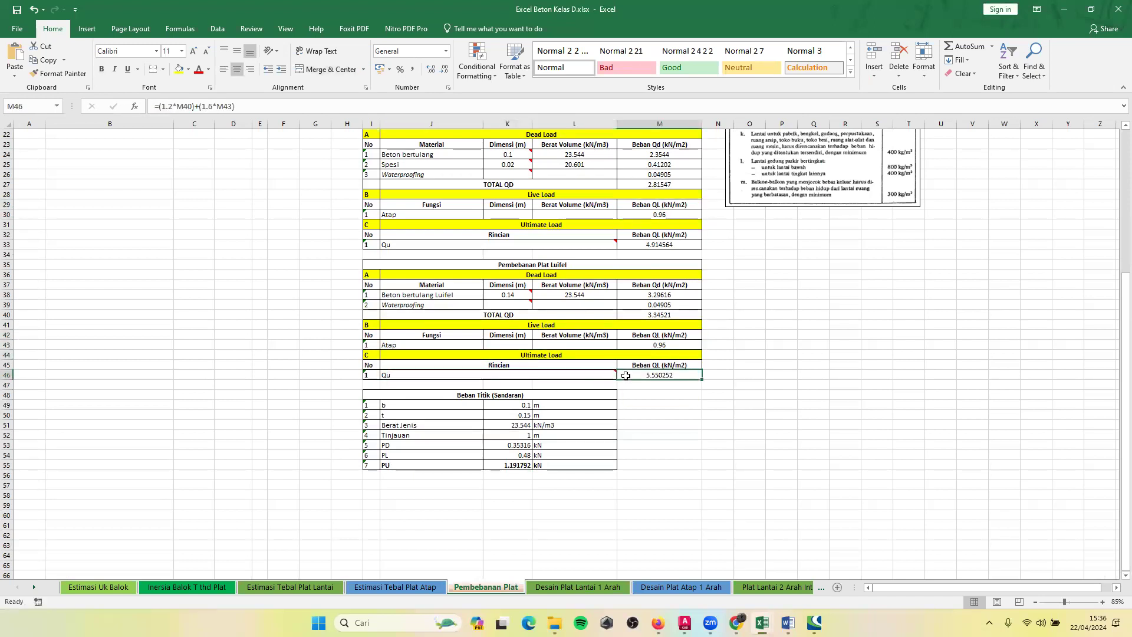
double_click(666, 374)
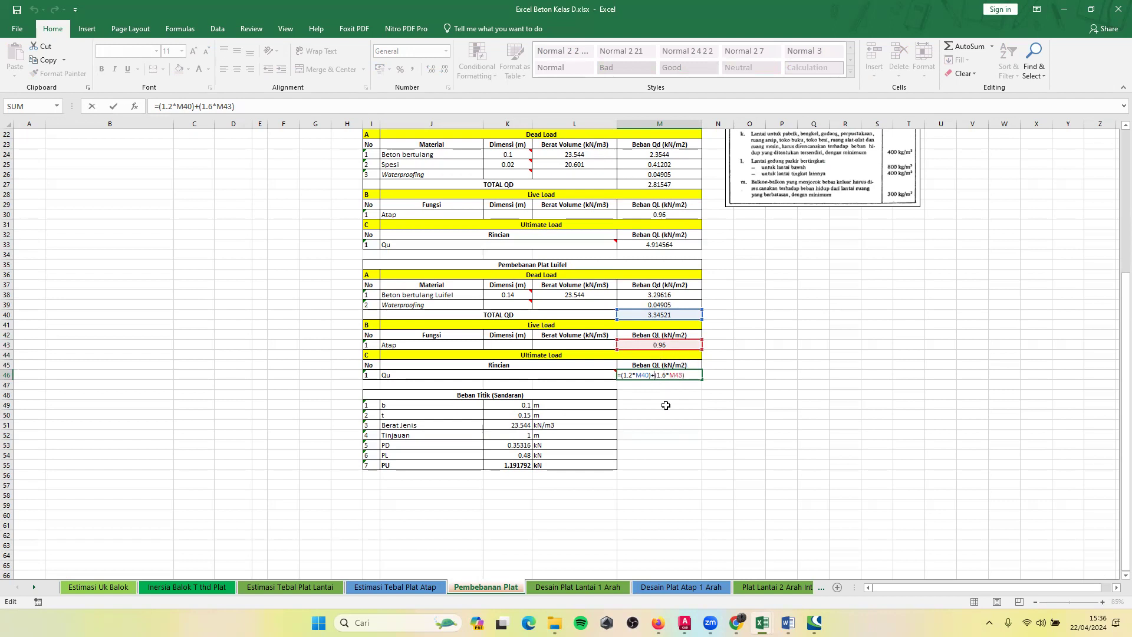
key(Return)
Examine b, t and Berat Jenis in the Beban Titik (Sandaran) table and check the luifel thickness on the Estimasi Tebal Plat Atap sheet.
click(500, 415)
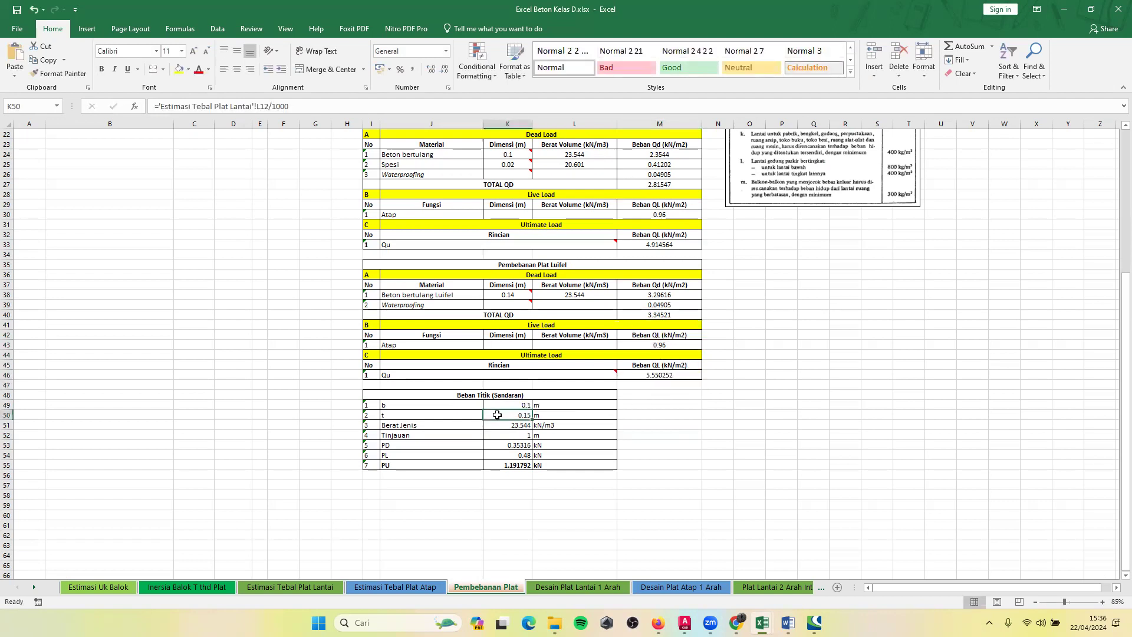
click(499, 396)
click(500, 405)
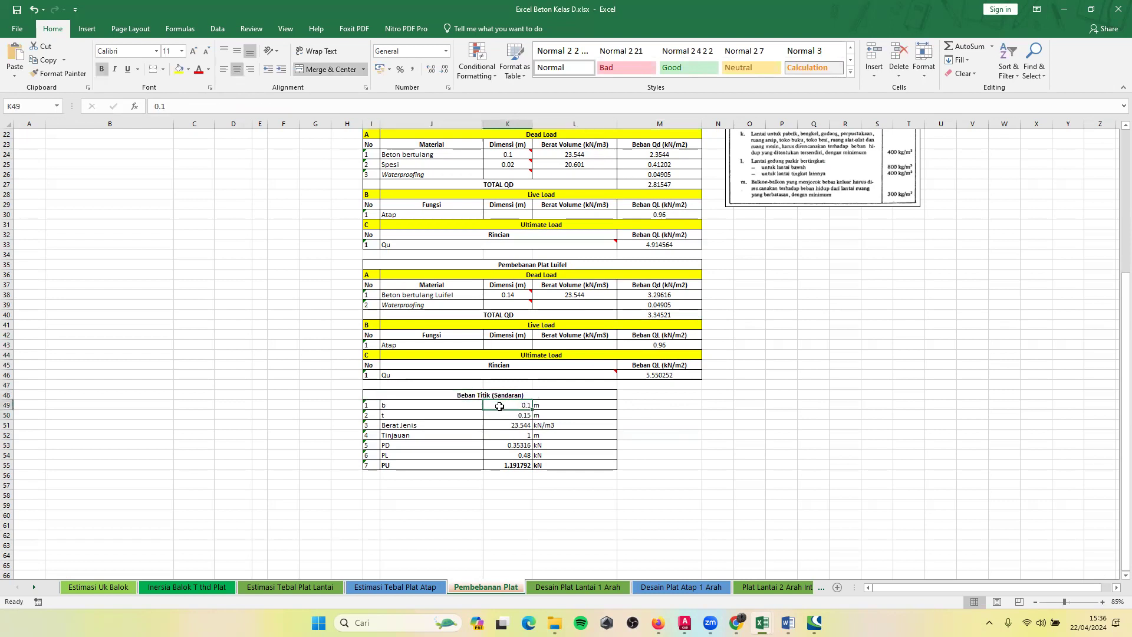
click(481, 434)
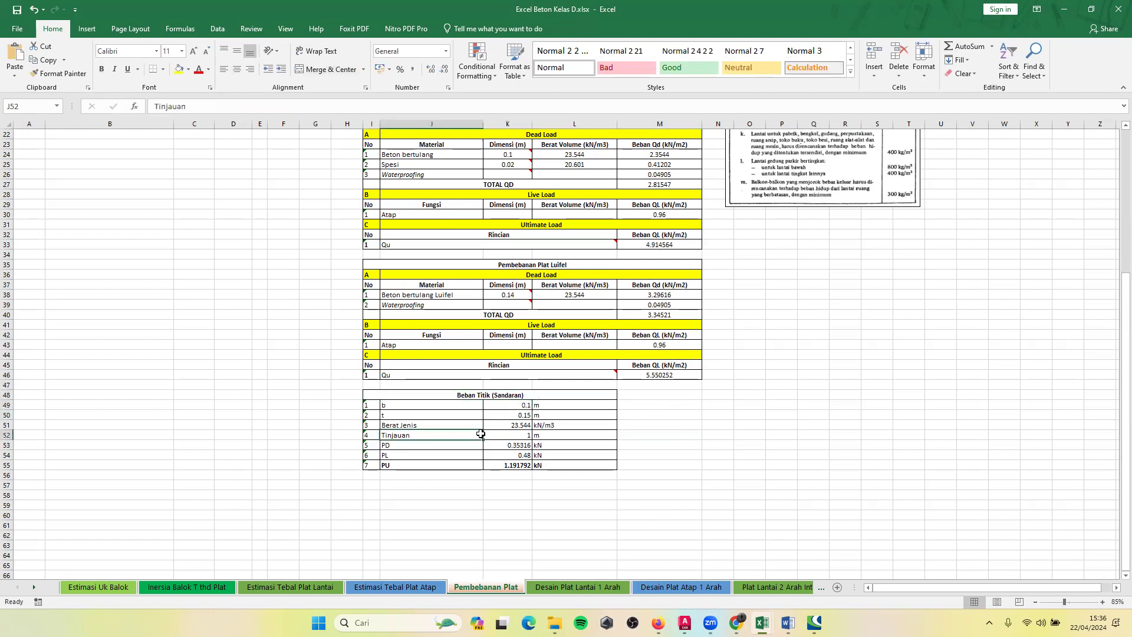
click(427, 405)
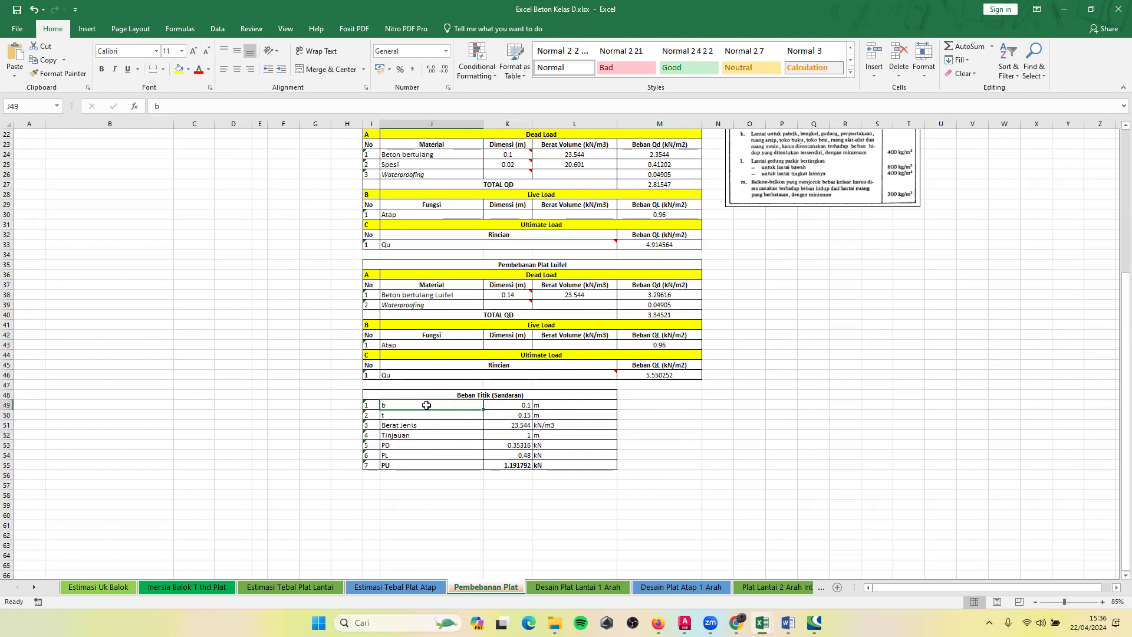
click(500, 404)
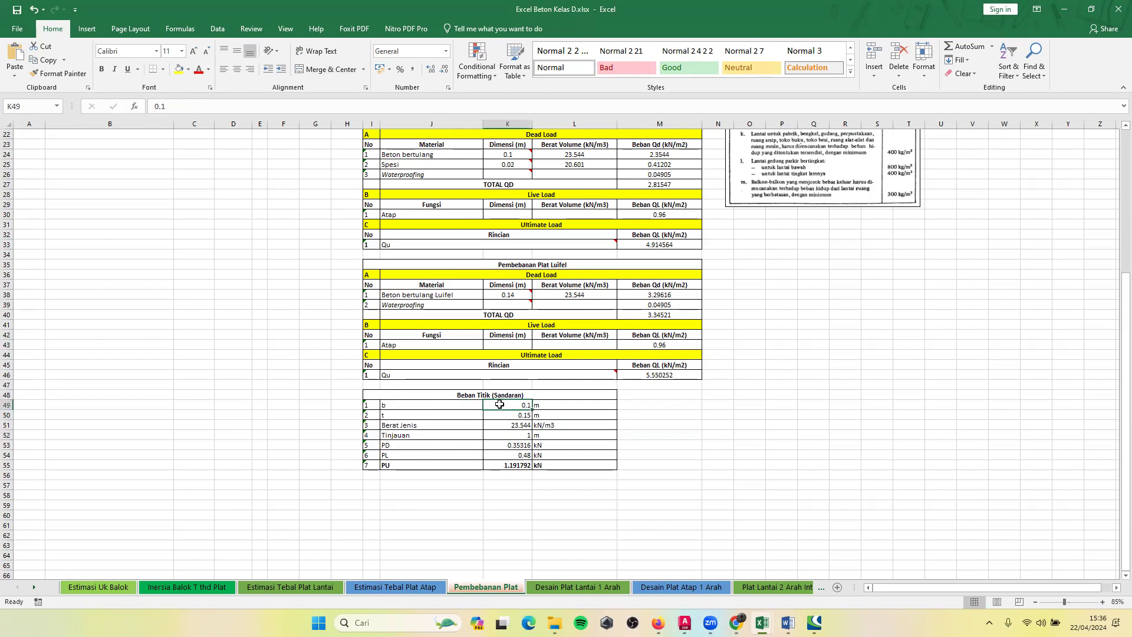
click(505, 417)
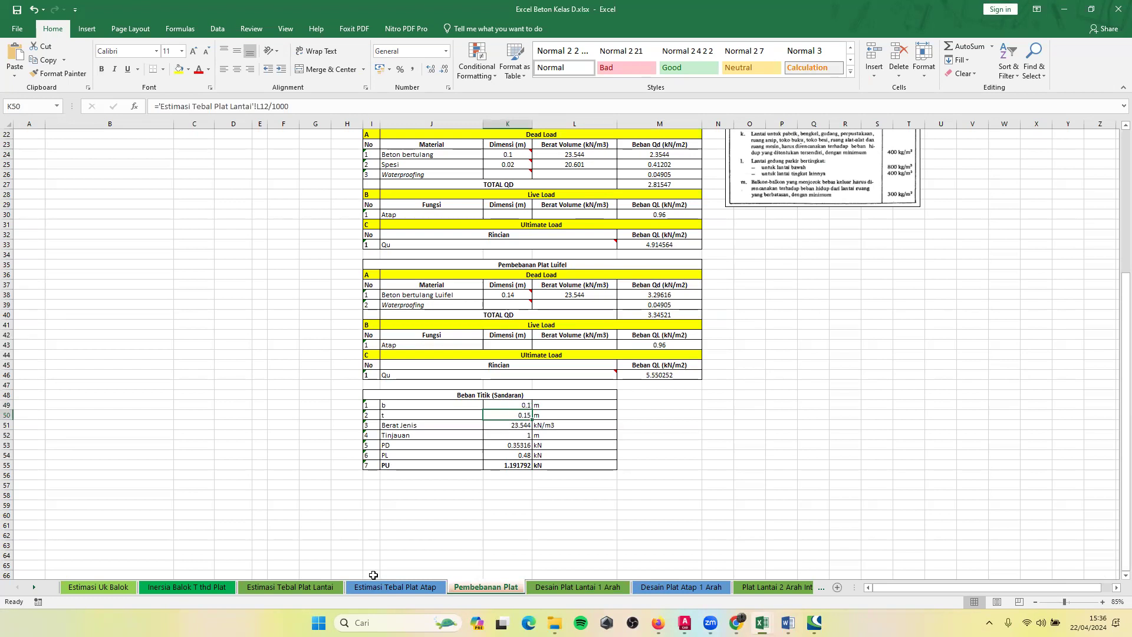
click(412, 595)
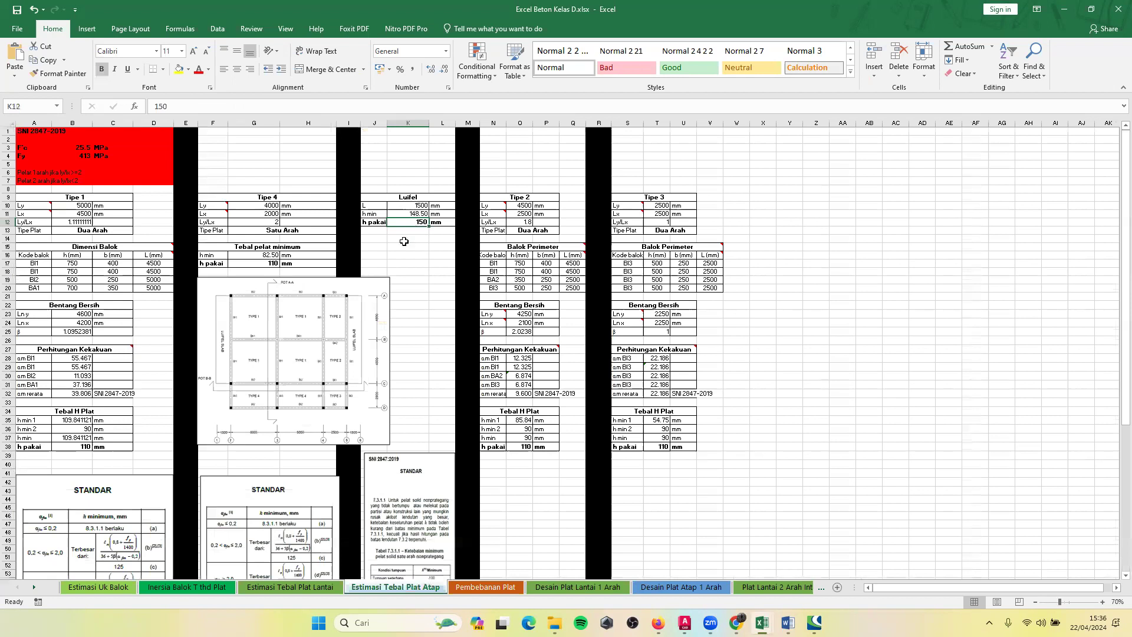
click(475, 594)
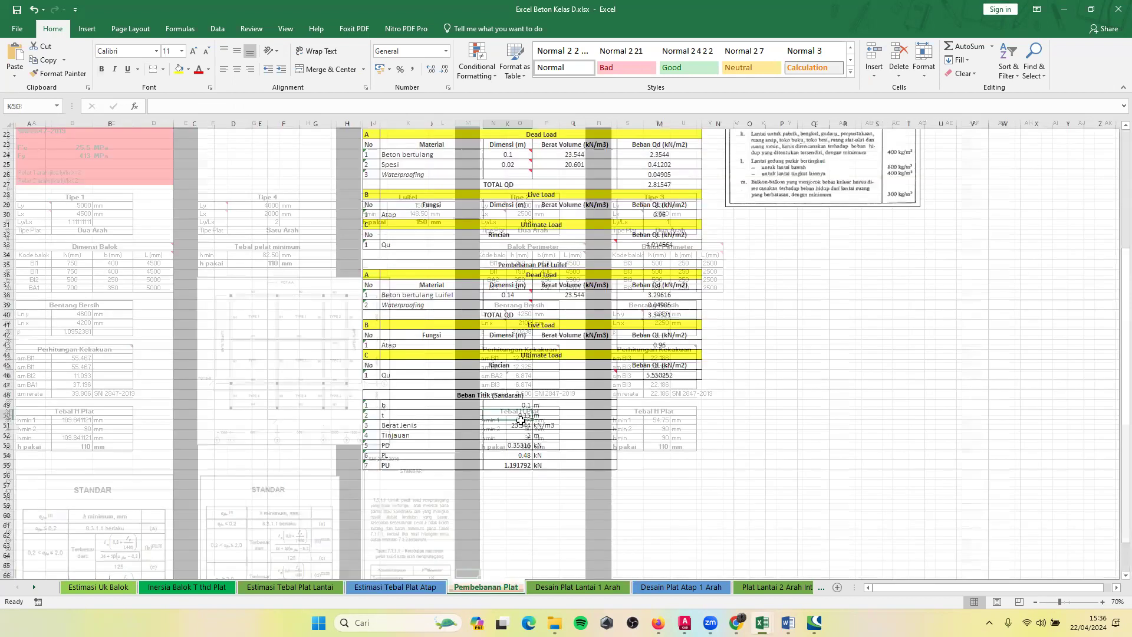
click(513, 427)
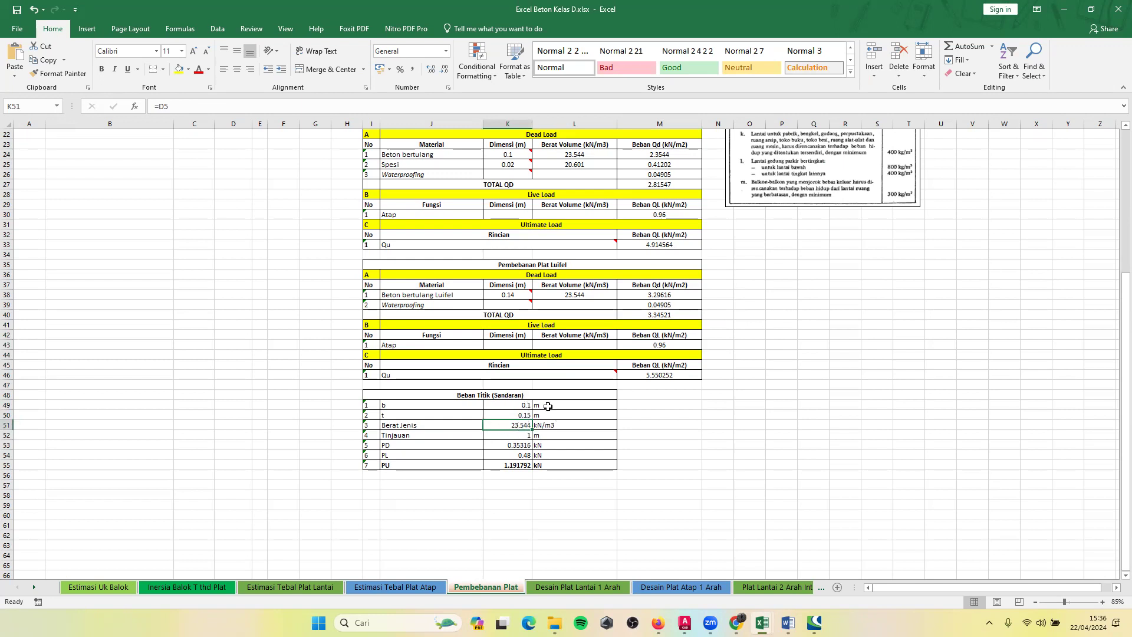
Inspect the Tinjauan value and the PD, PL and PU formulas in the Beban Titik (Sandaran) table without changing them.
click(413, 436)
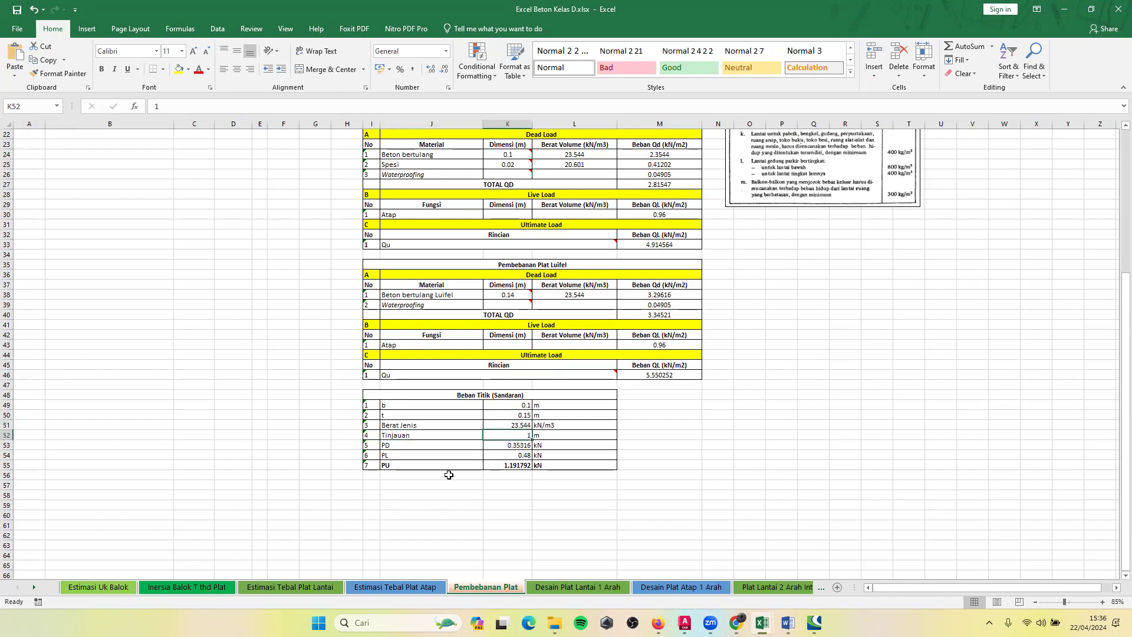
click(394, 446)
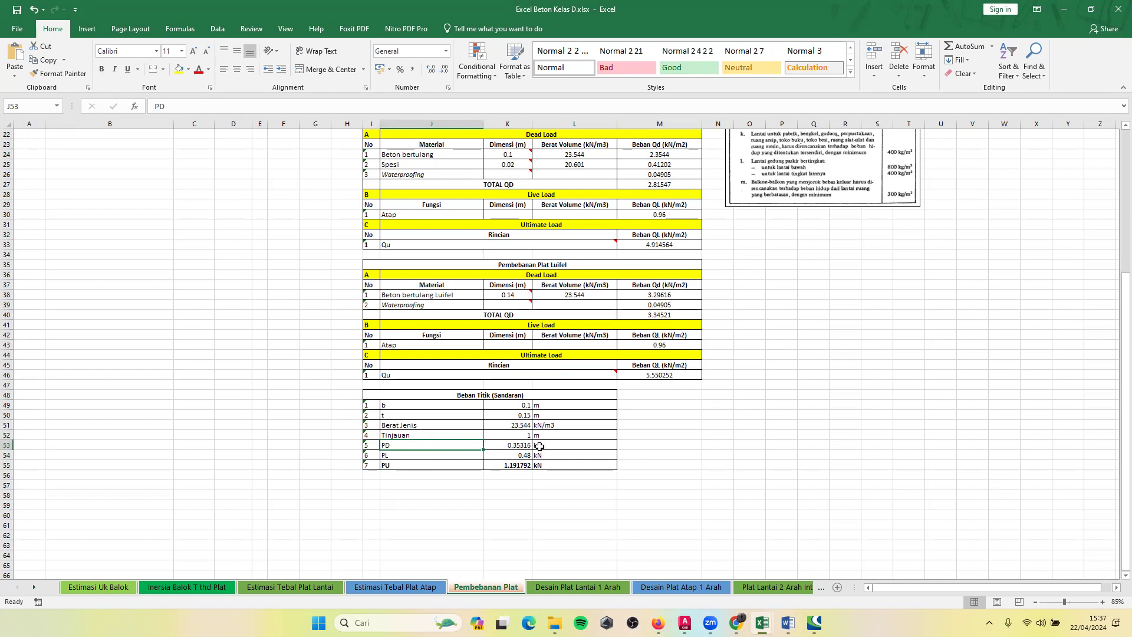
click(505, 445)
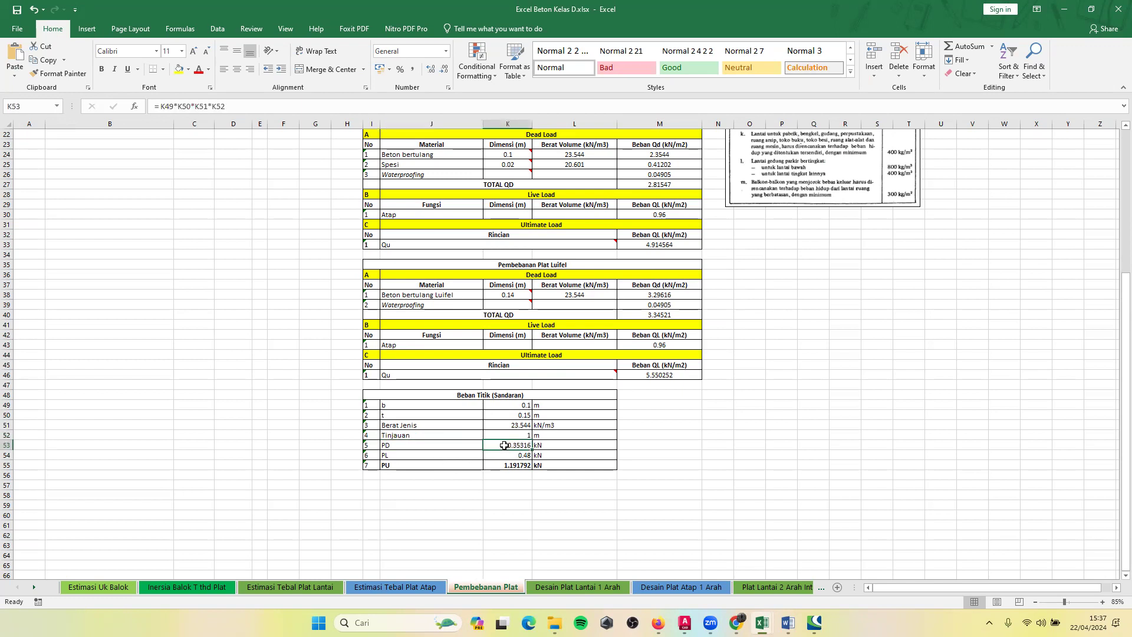
double_click(504, 446)
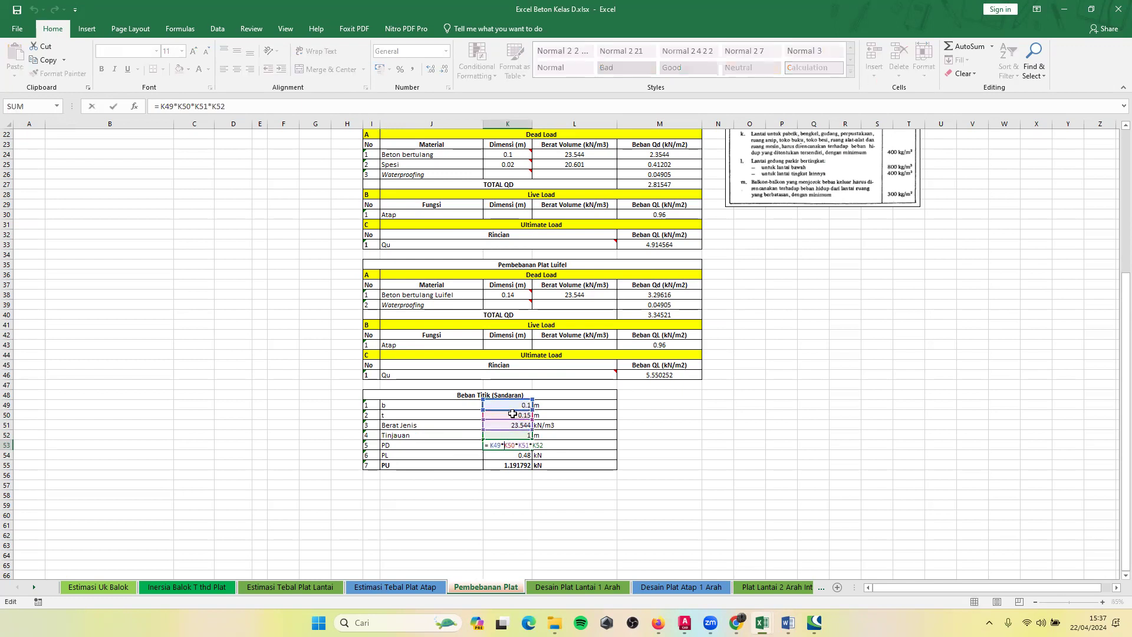
key(Return)
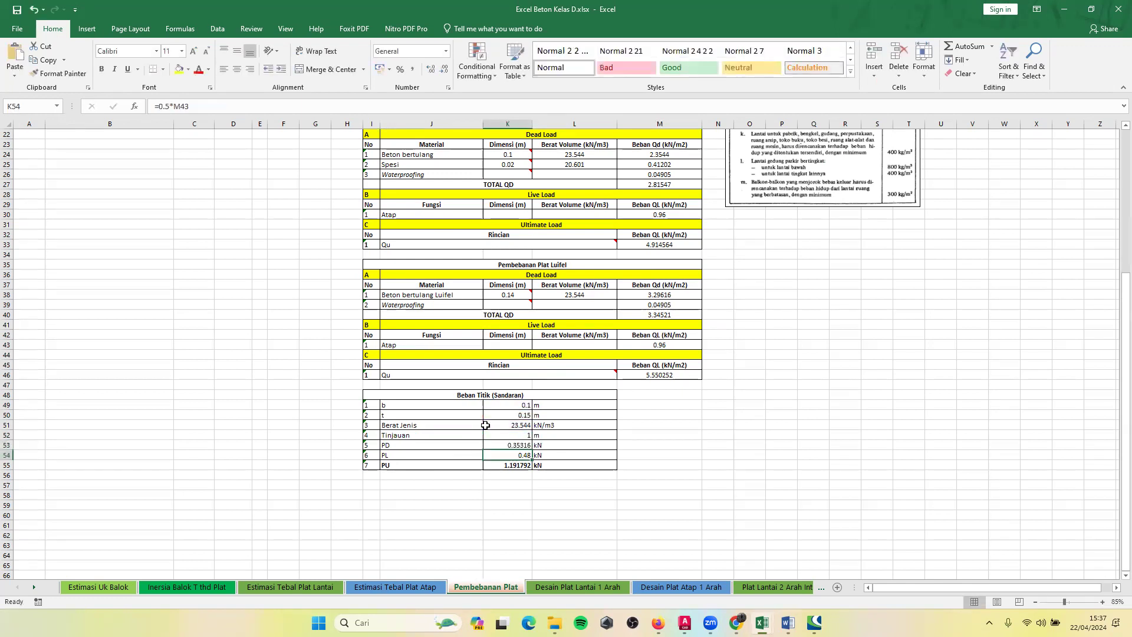
double_click(506, 455)
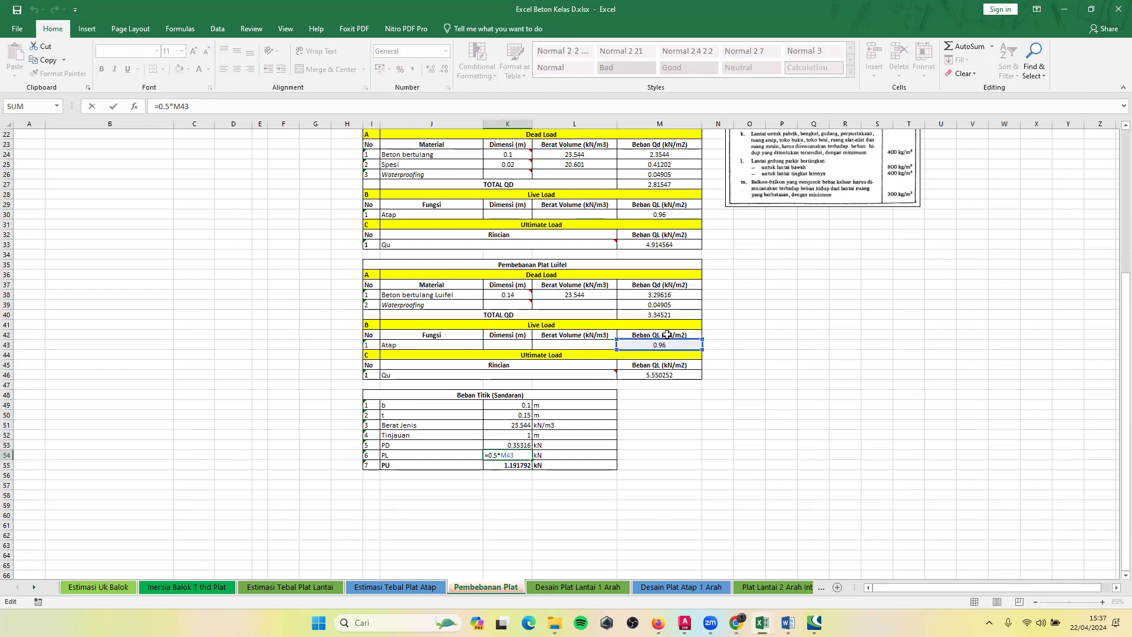
click(514, 467)
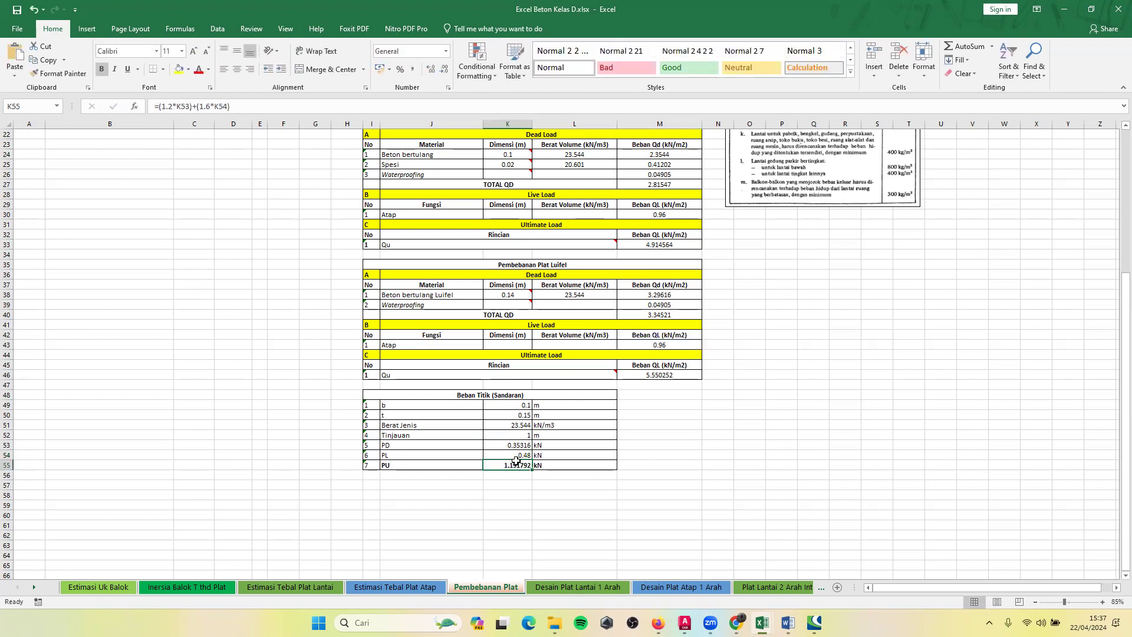
double_click(520, 466)
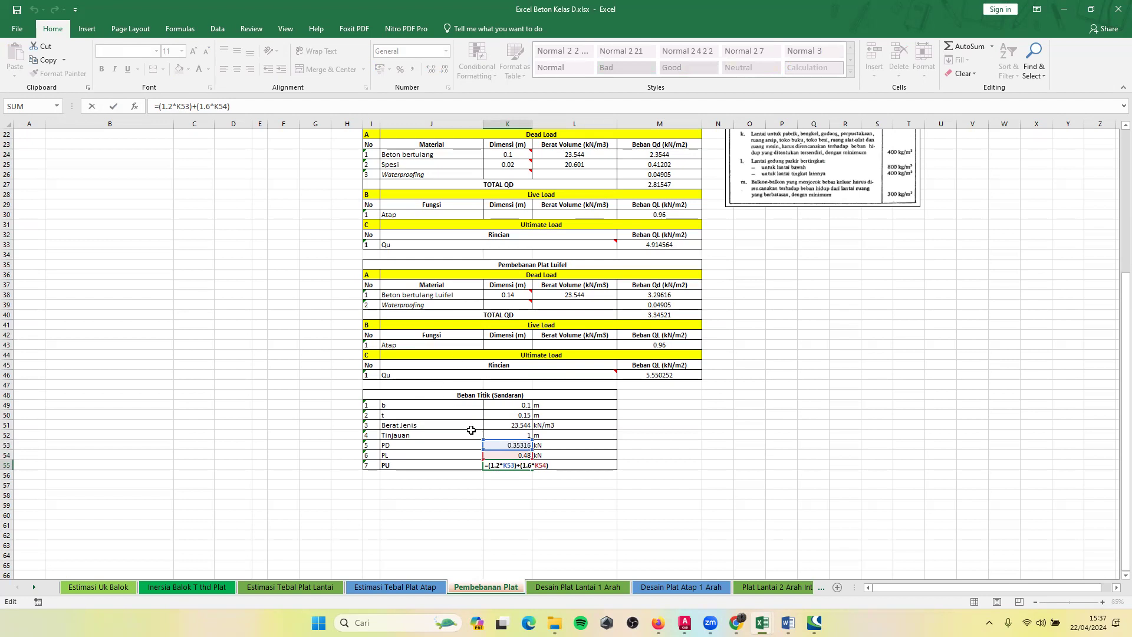
key(Return)
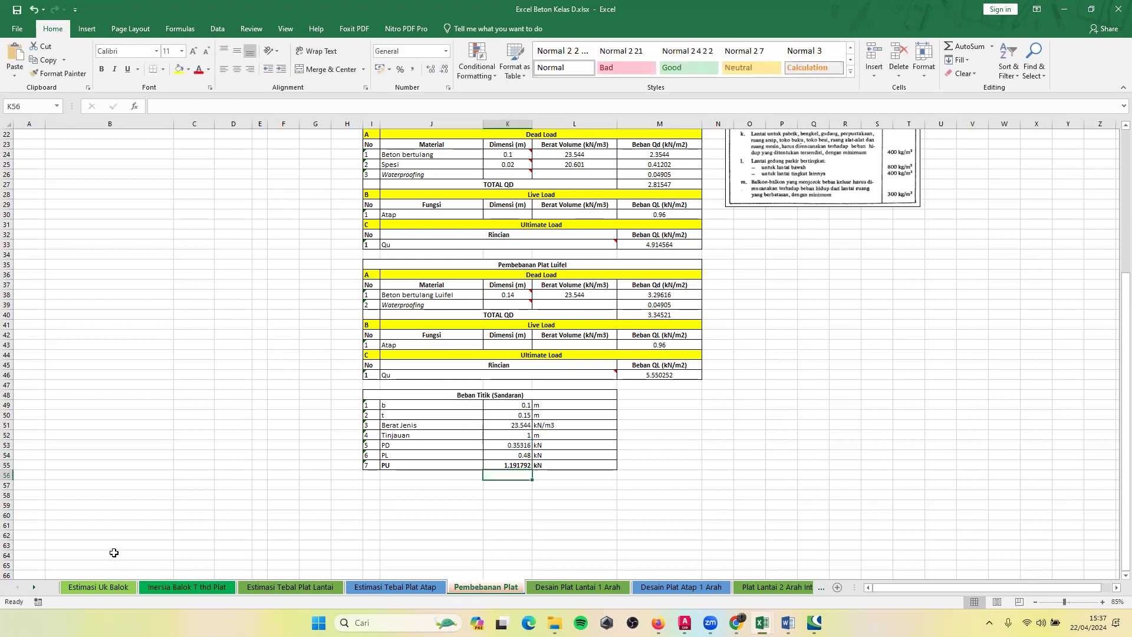
Open the Desain Plat Lantai 1 Arah sheet and examine the Fy, Ly and Lx entries of the Desain Plat Luifel table.
click(35, 587)
click(34, 587)
click(35, 588)
click(35, 587)
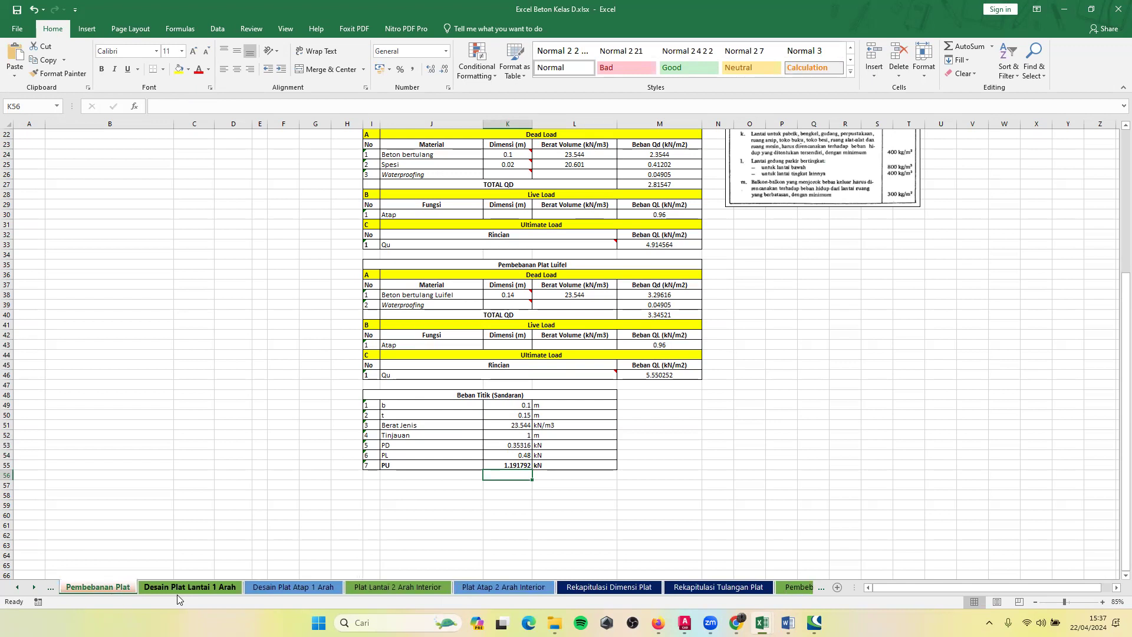
click(194, 588)
scroll(337, 230, up, 3)
click(340, 182)
click(321, 178)
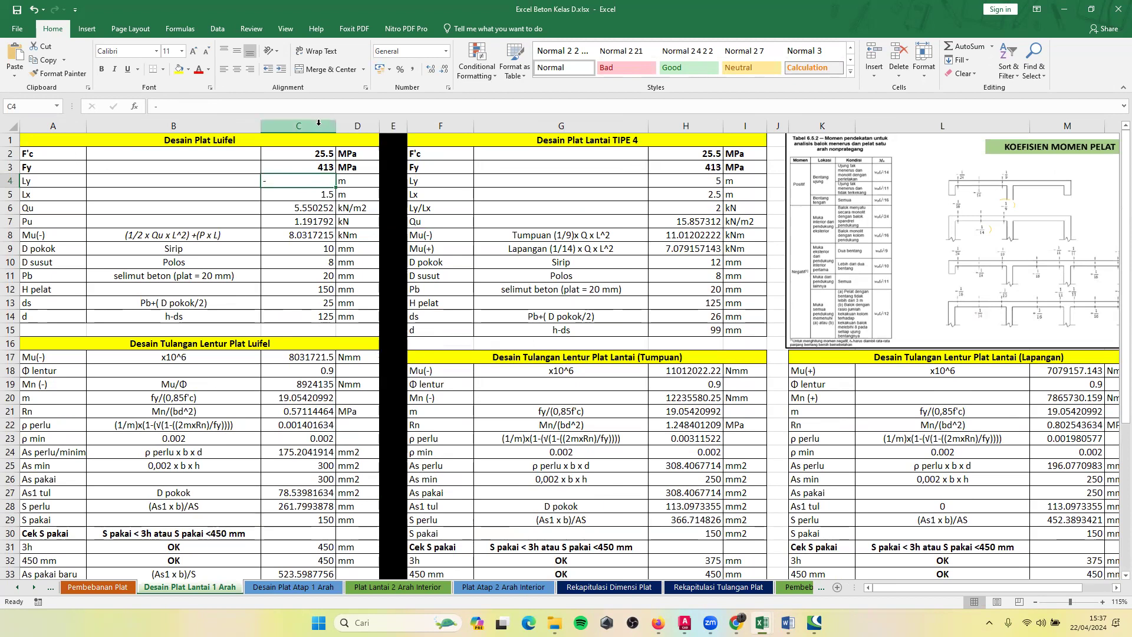
click(64, 166)
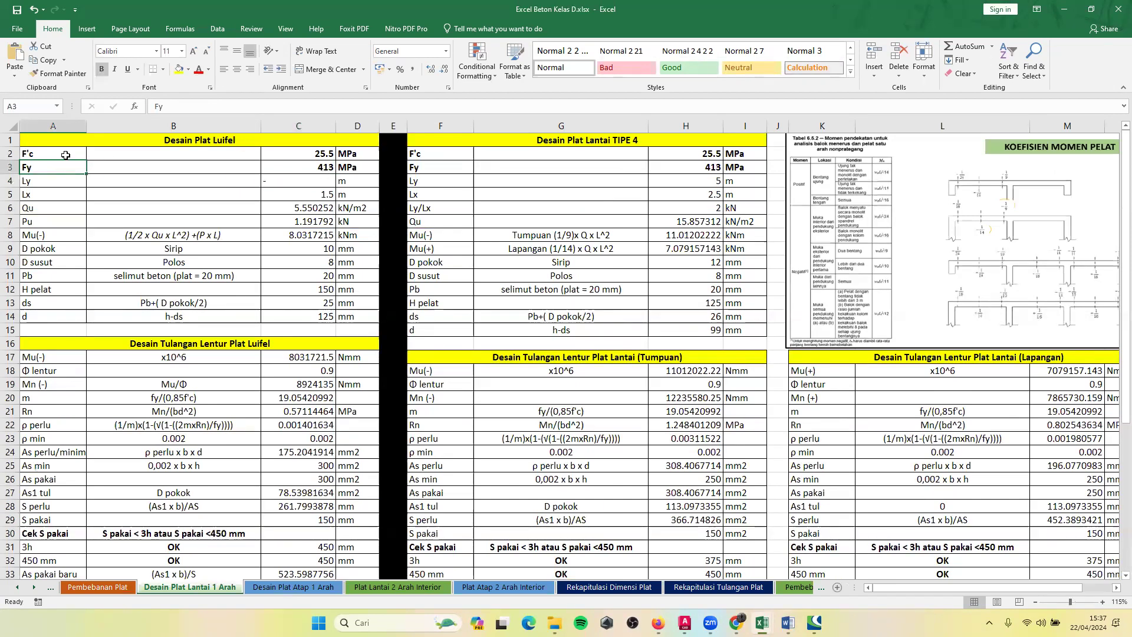
click(184, 168)
click(51, 182)
click(292, 181)
click(43, 195)
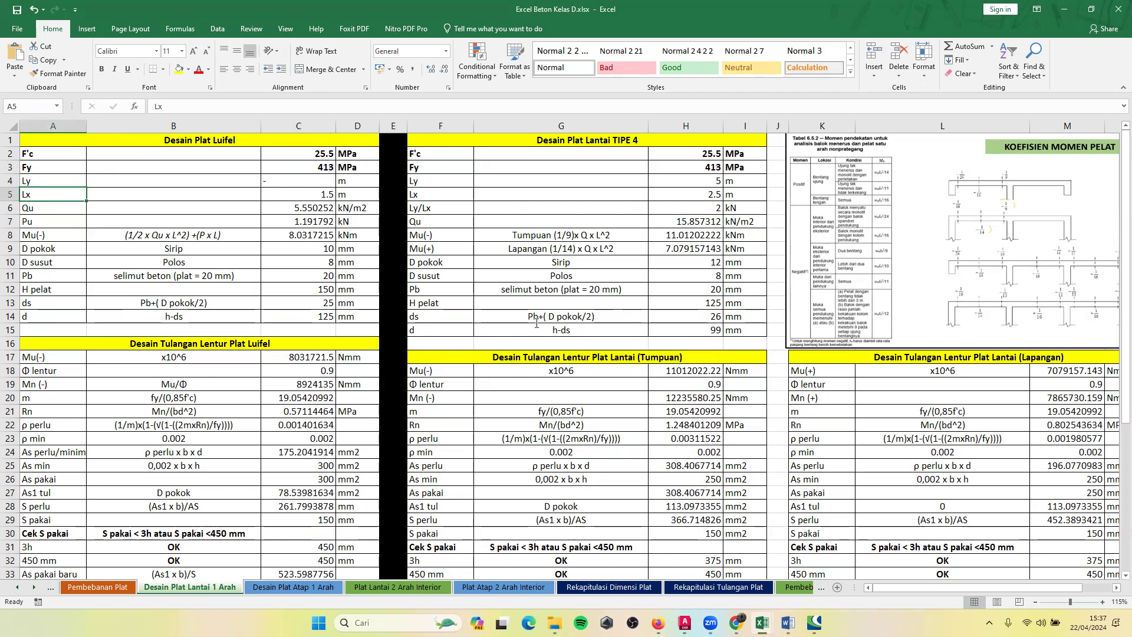
Switch to the Word document ToR DPBB 2024.docx, examine the luifel slab span in the Denah Bangunan floor plan, and return to Excel.
key(alt+Tab)
scroll(537, 323, up, 20)
scroll(537, 323, down, 10)
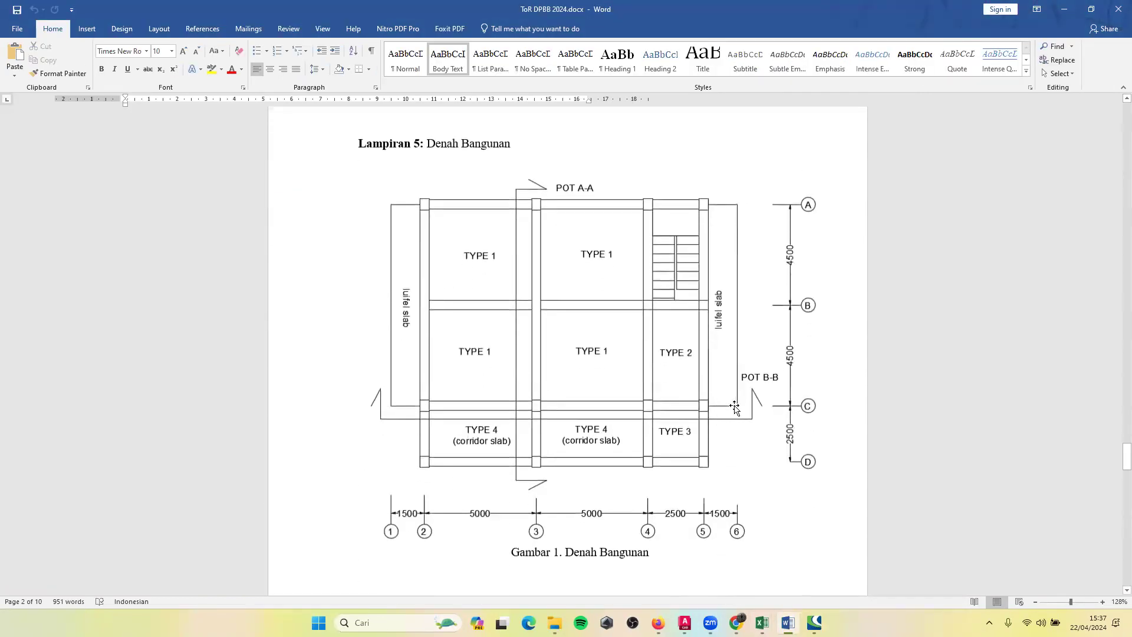
click(1065, 9)
Link Qu in cell C6 of the Desain Plat Luifel table to the luifel ultimate load with ='Pembebanan Plat'!M46.
click(307, 166)
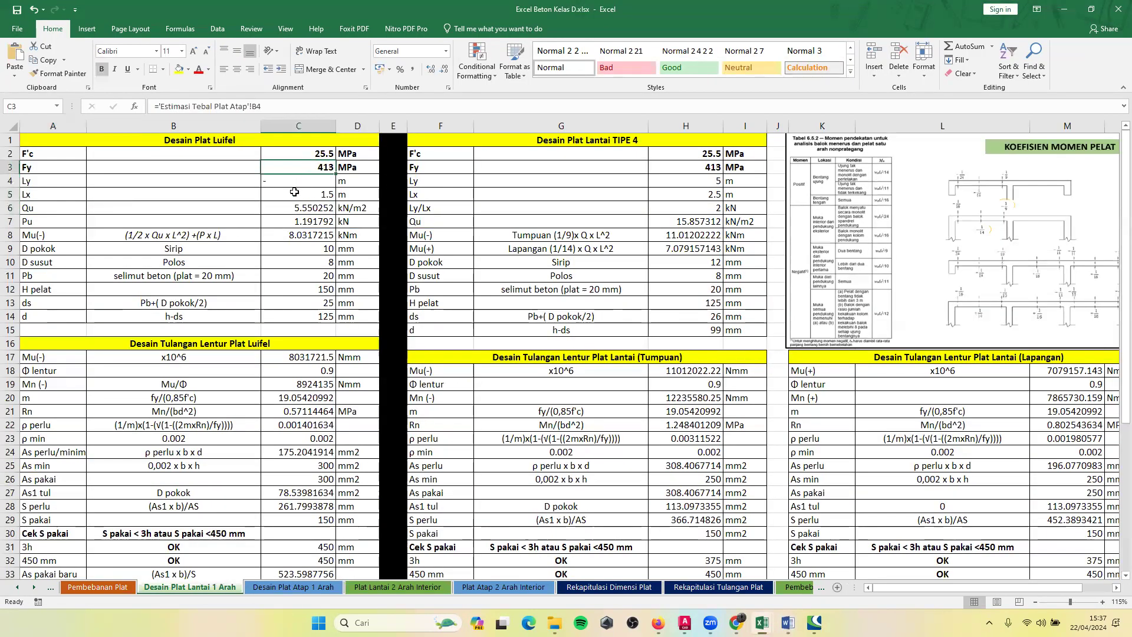
click(298, 208)
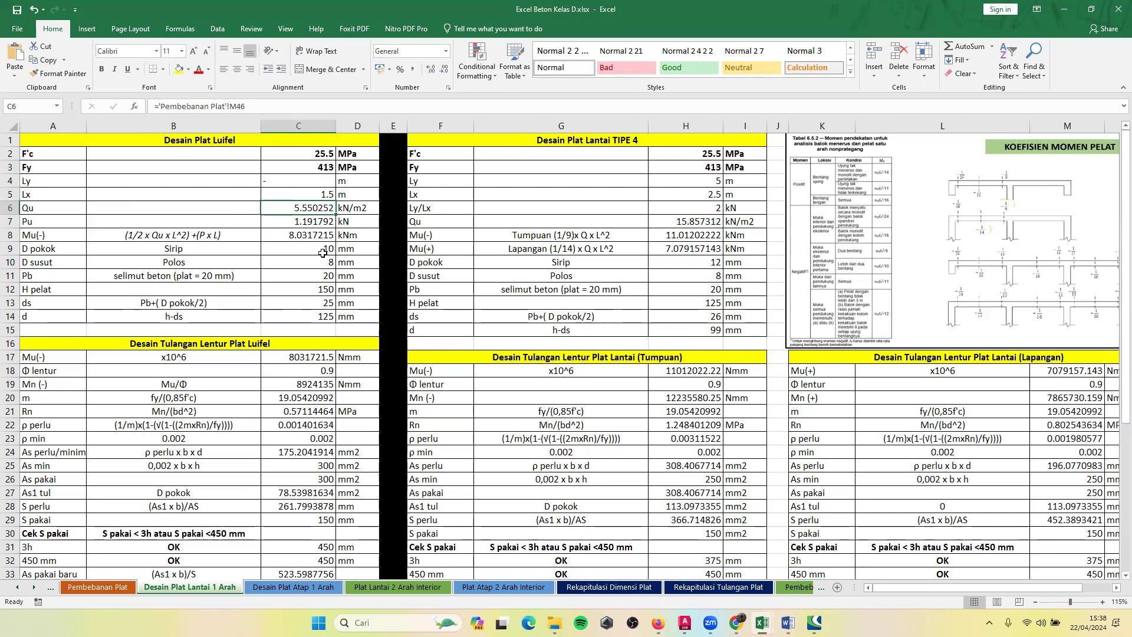
text(=)
click(98, 587)
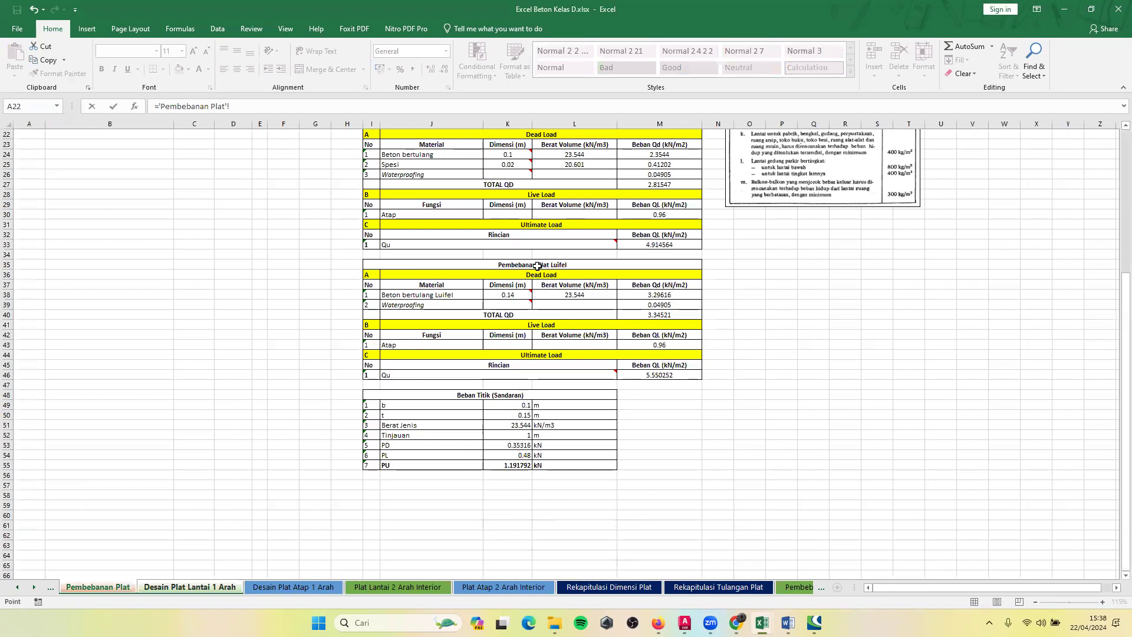
click(648, 373)
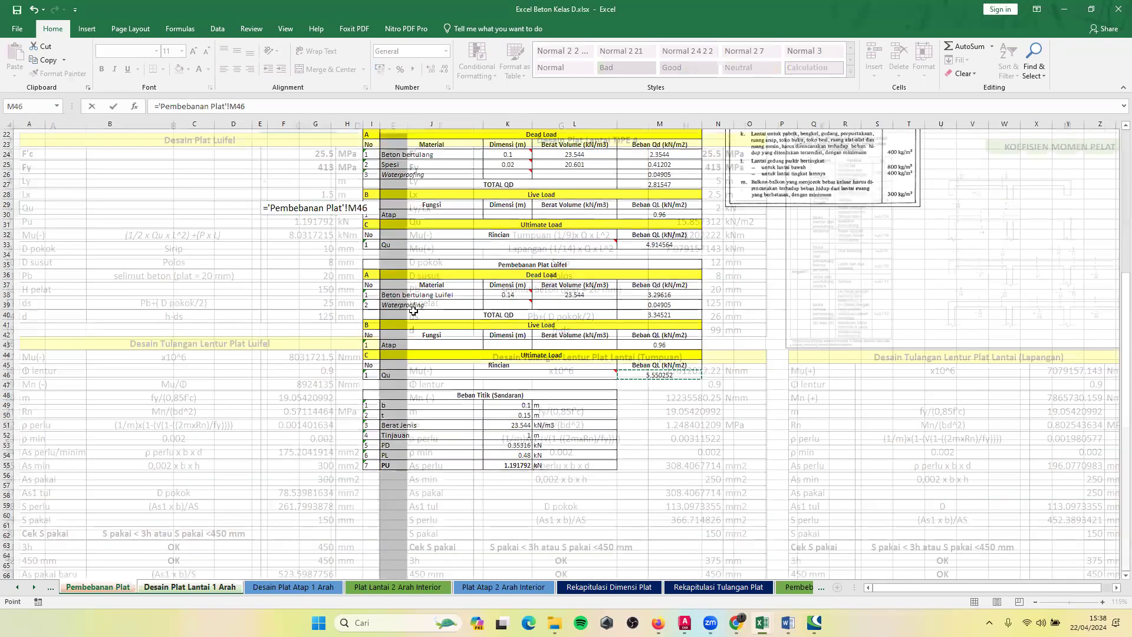
key(Return)
Link Pu in cell C7 of the Desain Plat Luifel table to the railing point load with ='Pembebanan Plat'!K55.
text(=)
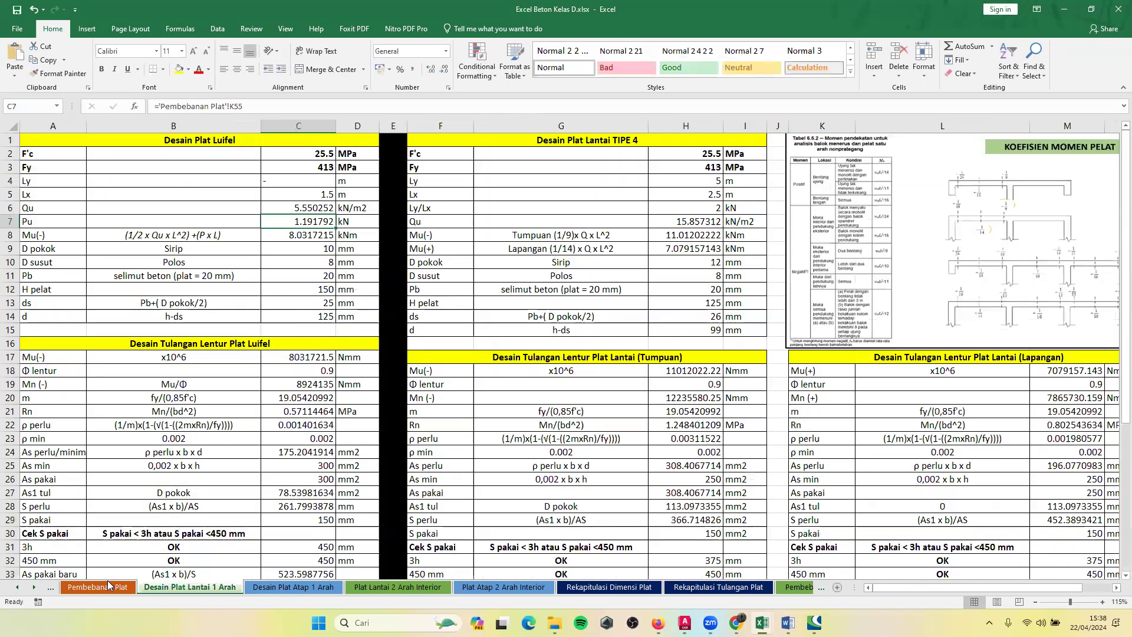
click(110, 586)
click(511, 465)
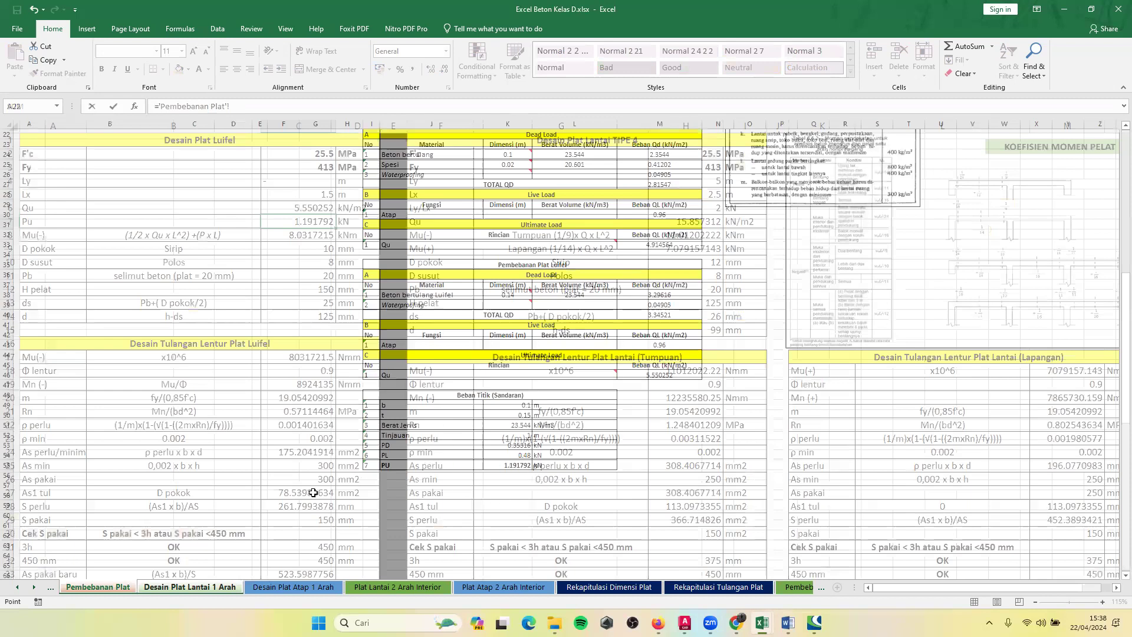
key(Return)
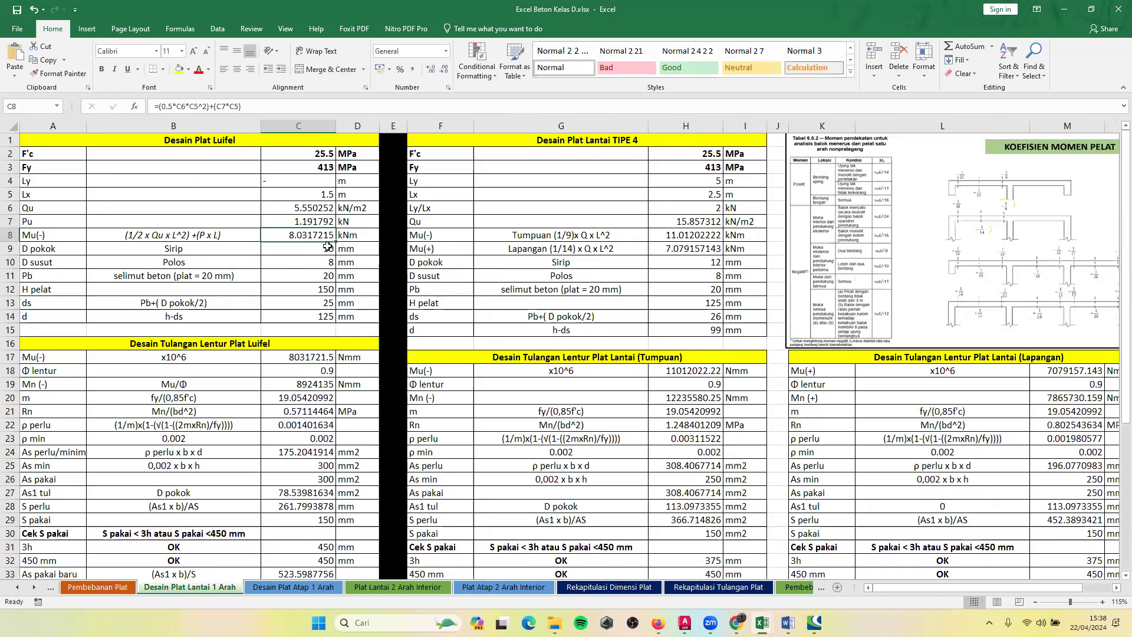
Examine the bar type and diameter entries for D pokok and D susut in the Desain Plat Luifel table.
click(300, 252)
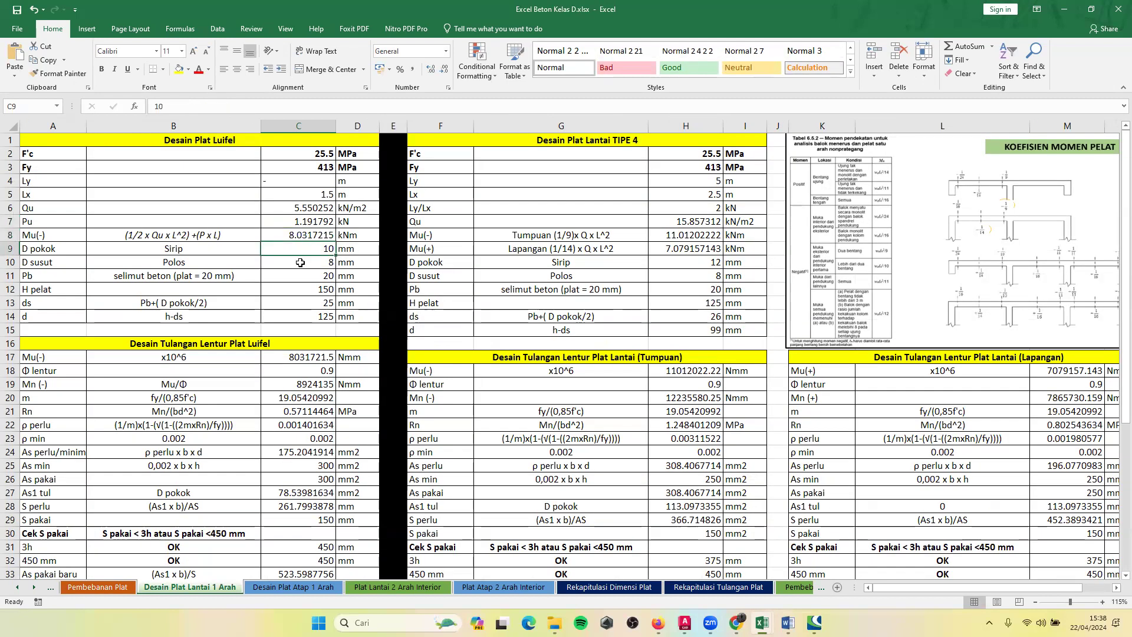
click(192, 251)
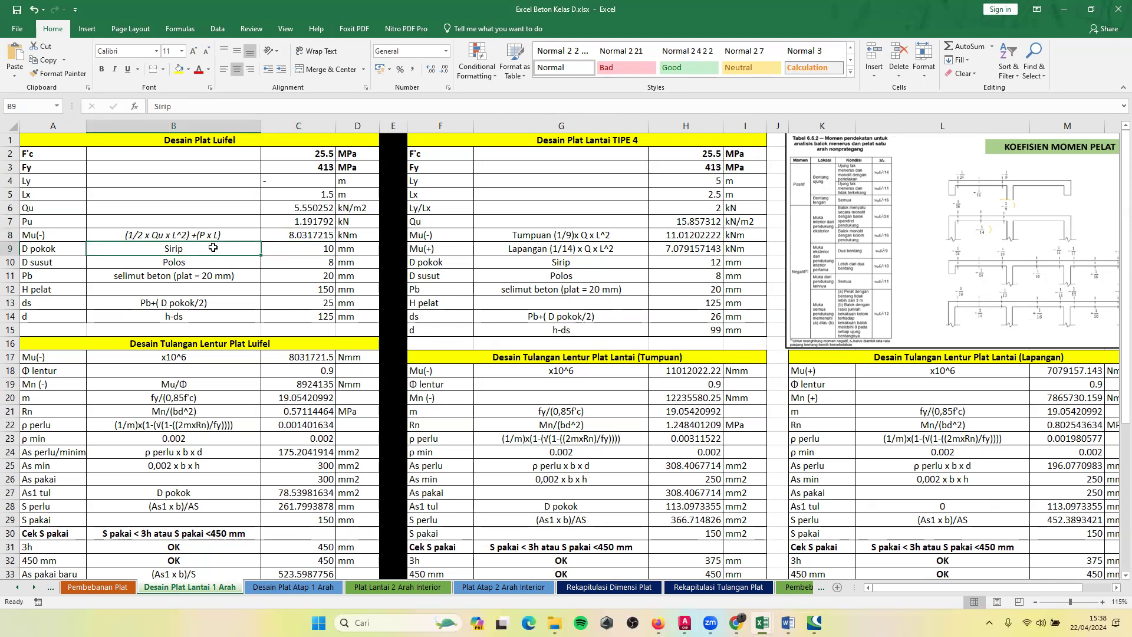
click(308, 250)
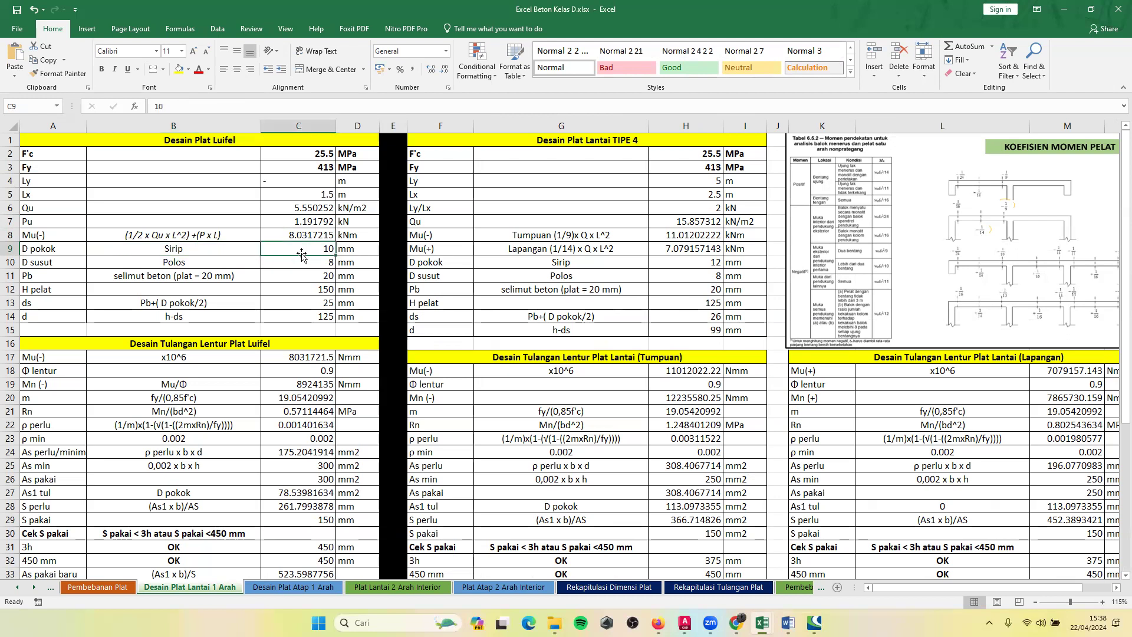
click(165, 266)
click(317, 263)
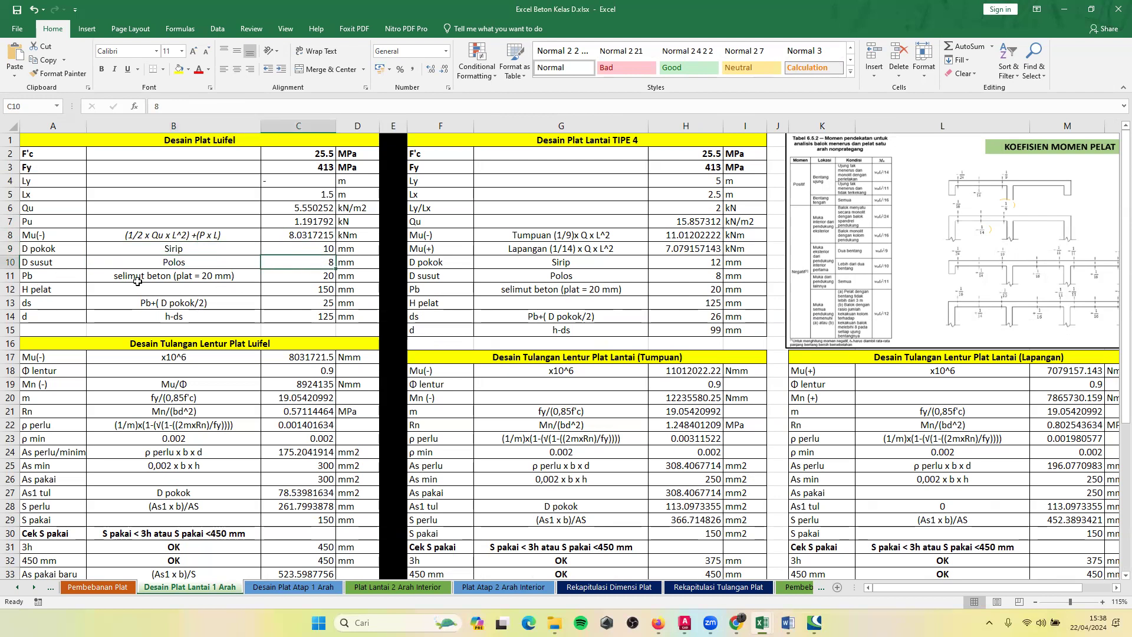
Switch to Chrome and find the cantilever slab reinforcement figure in the Sistem penulangan pelat article.
mouse_move(736, 622)
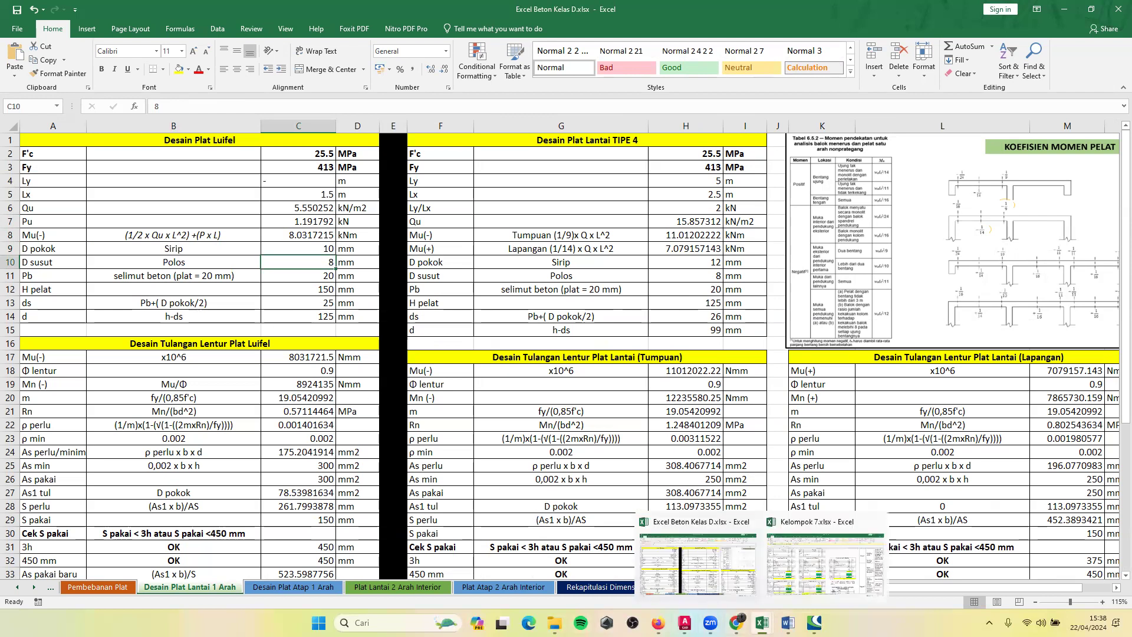
click(736, 560)
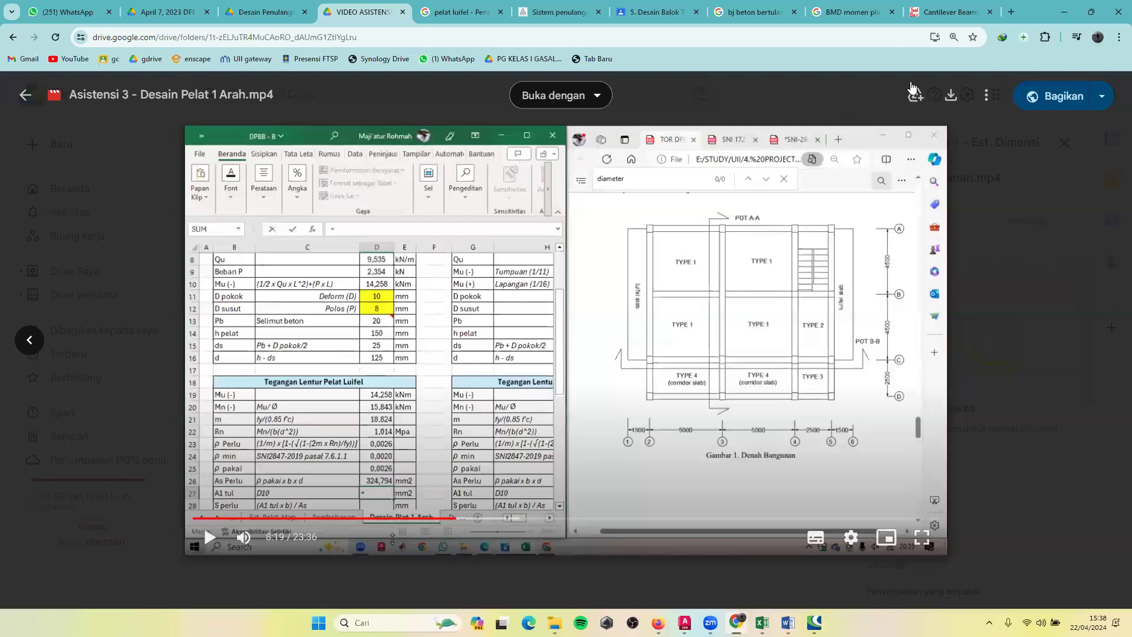
click(864, 11)
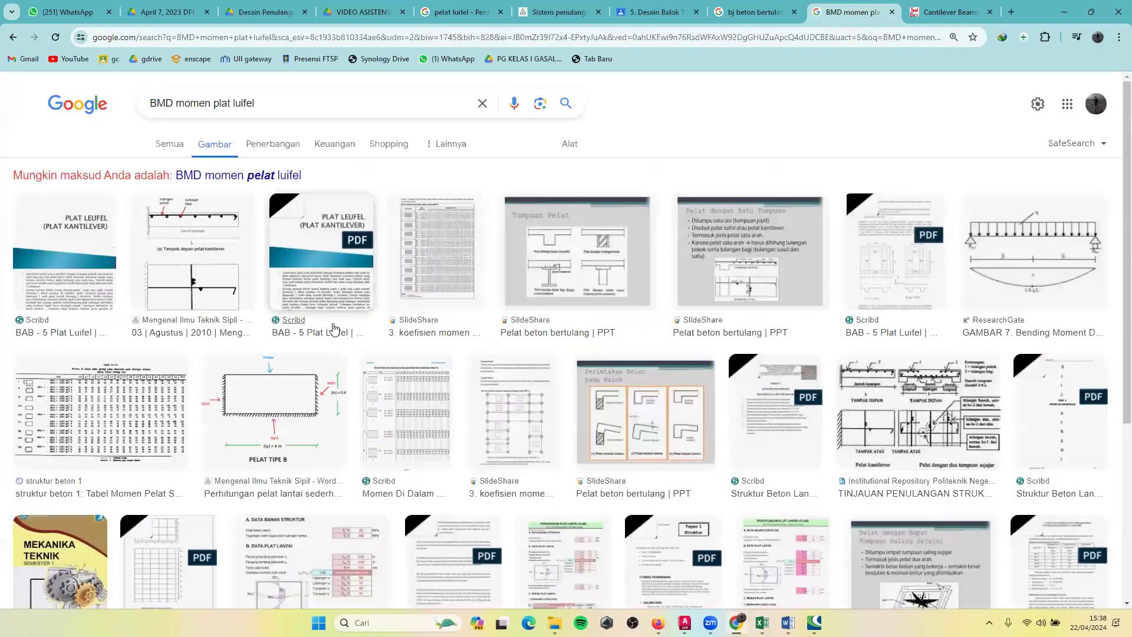
click(946, 12)
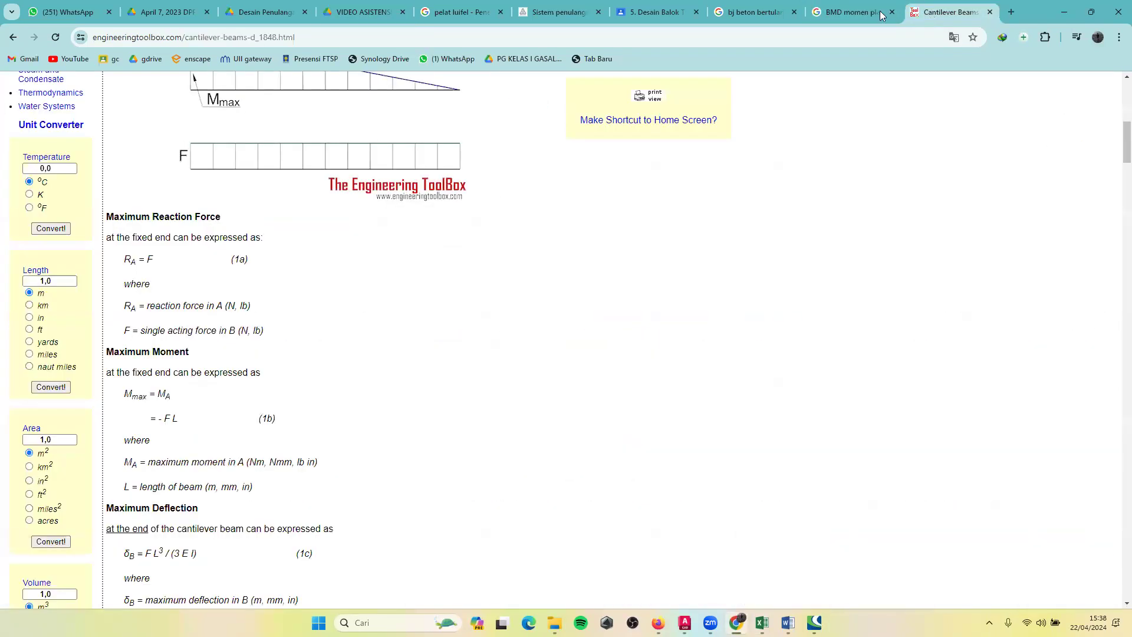
click(731, 10)
click(561, 11)
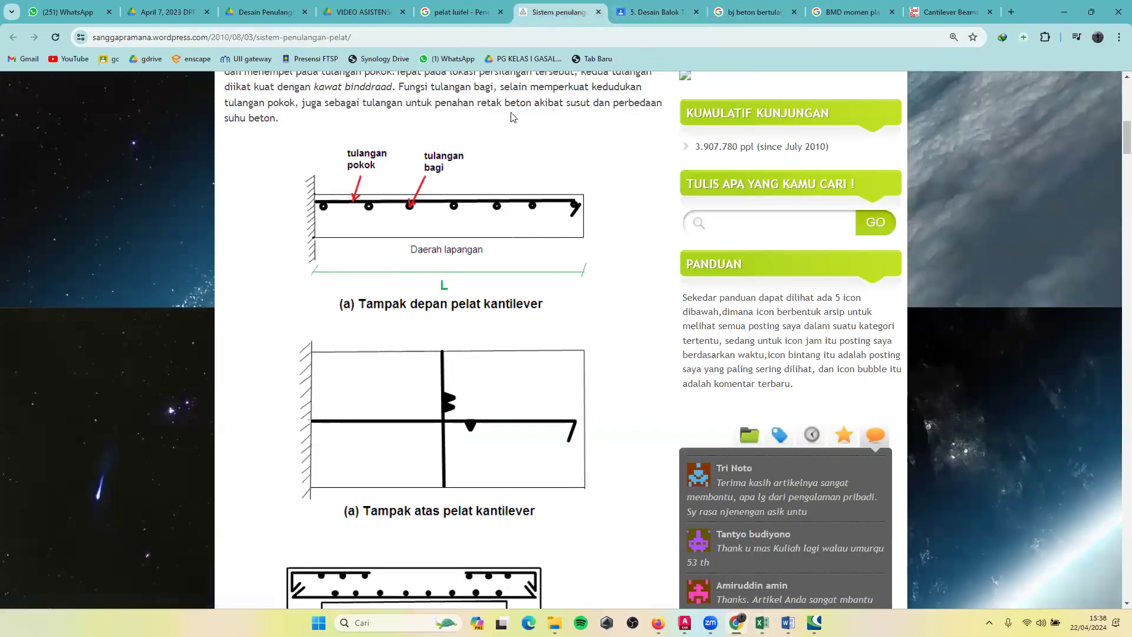
Annotate the front-view cantilever slab figure by marking the concrete cover at its free end and sketching a bar cross-section beside it.
click(760, 563)
drag(598, 190, 616, 197)
click(45, 244)
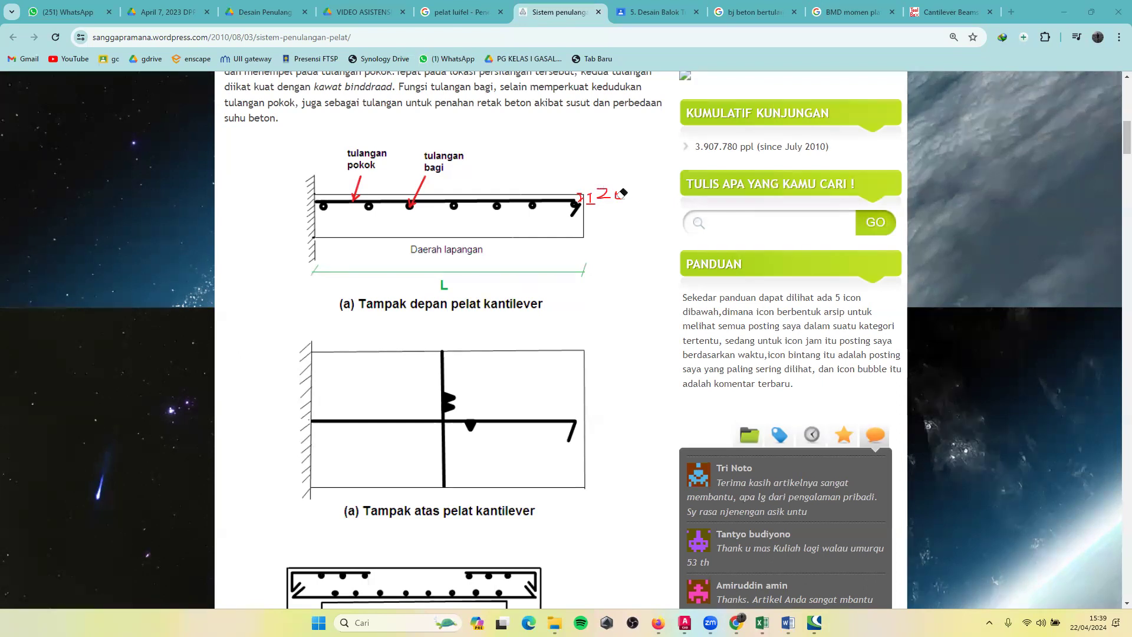
click(41, 288)
mouse_move(631, 207)
mouse_down()
mouse_move(643, 192)
mouse_move(622, 198)
mouse_move(636, 208)
mouse_move(638, 196)
mouse_up()
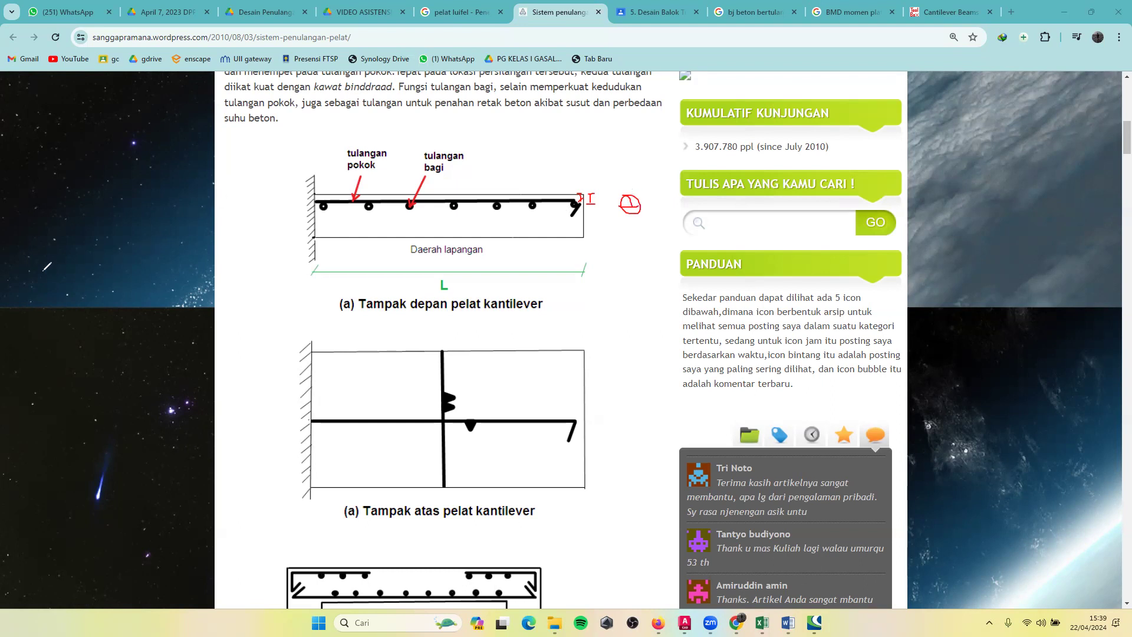
click(43, 271)
mouse_move(642, 211)
mouse_down()
mouse_move(588, 185)
mouse_move(582, 198)
mouse_up()
Return to Excel and examine the Pb concrete cover and H pelat entries of the Desain Plat Luifel table.
key(alt+Tab)
click(147, 275)
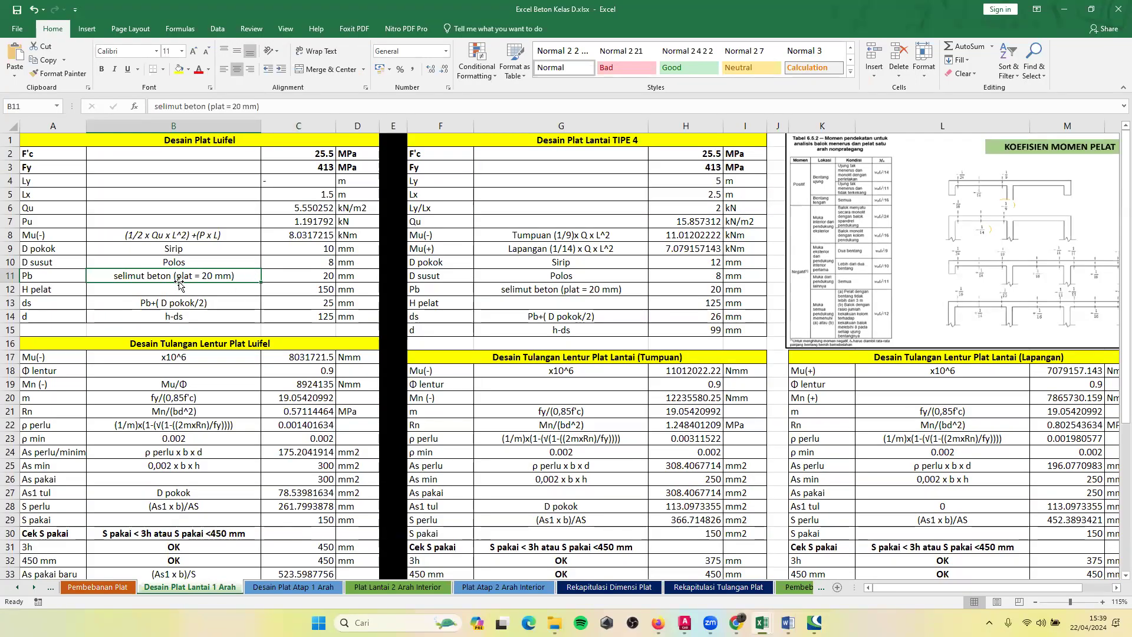
click(290, 274)
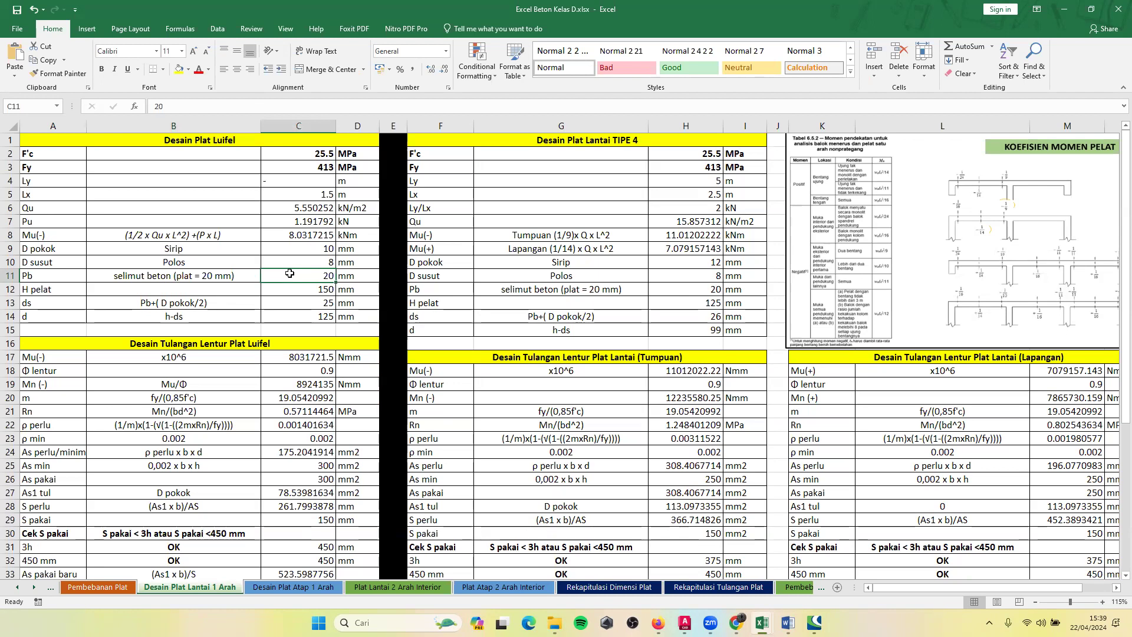
click(284, 287)
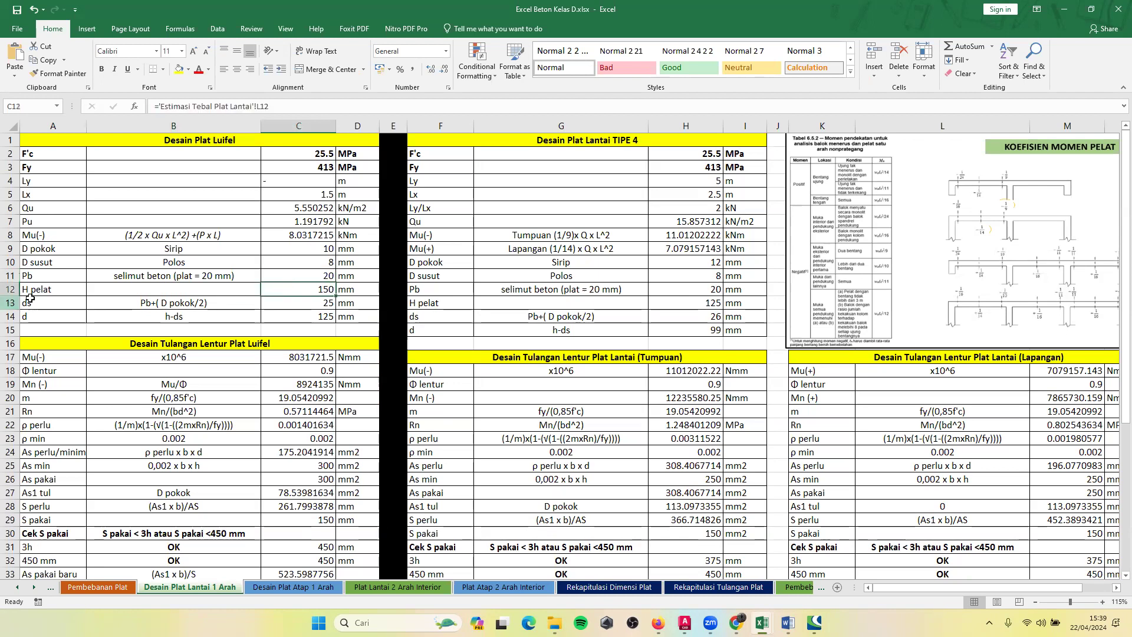
click(67, 290)
click(309, 288)
Inspect the luifel h pakai value on the Estimasi Tebal Plat Atap sheet and return to Desain Plat Lantai 1 Arah.
click(114, 587)
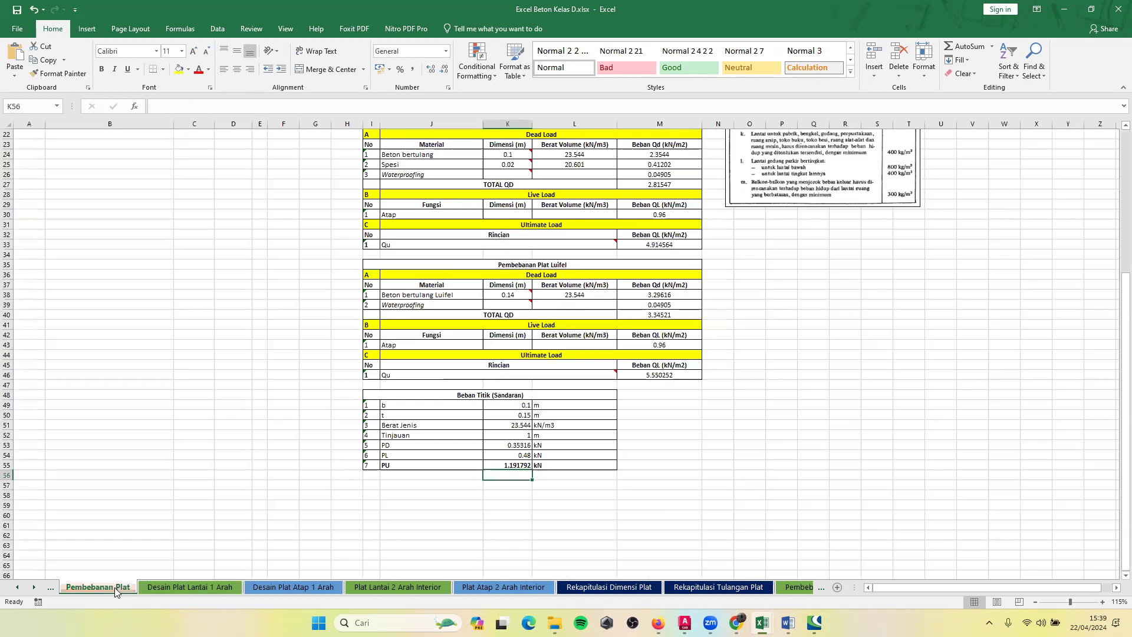
click(49, 588)
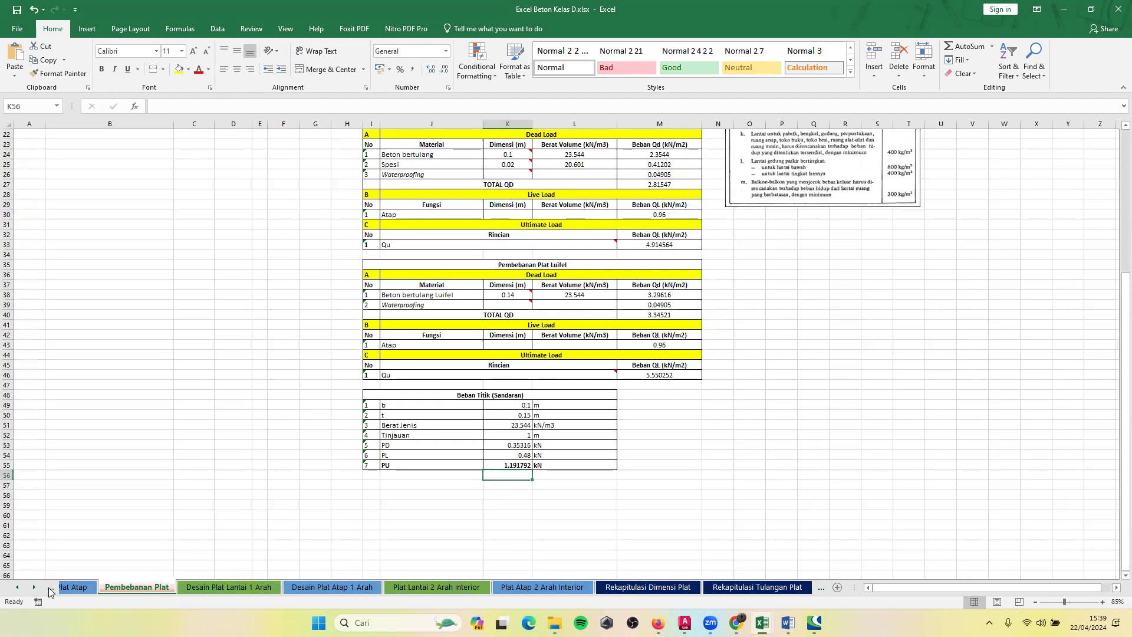
click(397, 222)
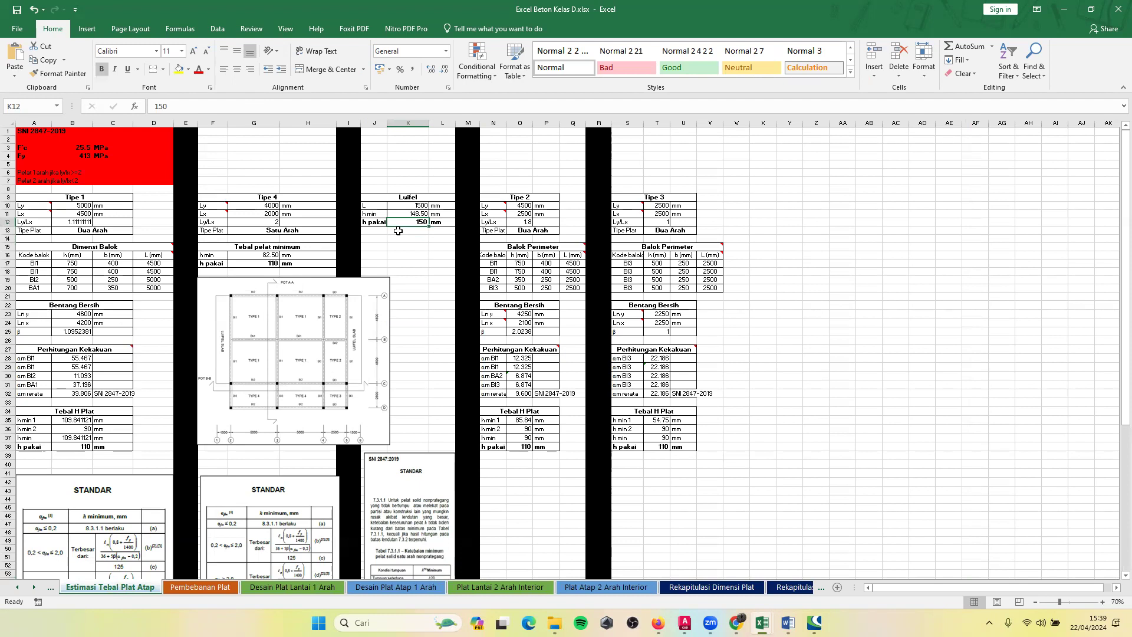
click(400, 588)
click(292, 590)
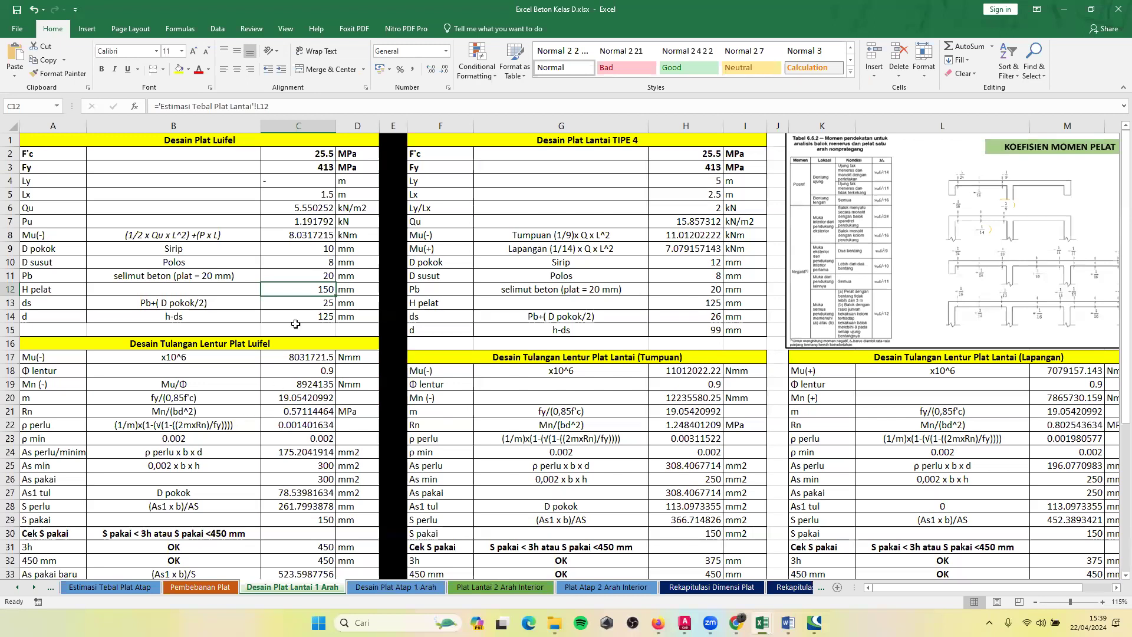
Inspect the S perlu formula in C28 and the effective depth d formula in C14 of the luifel design.
scroll(298, 365, down, 3)
scroll(302, 454, up, 3)
click(299, 505)
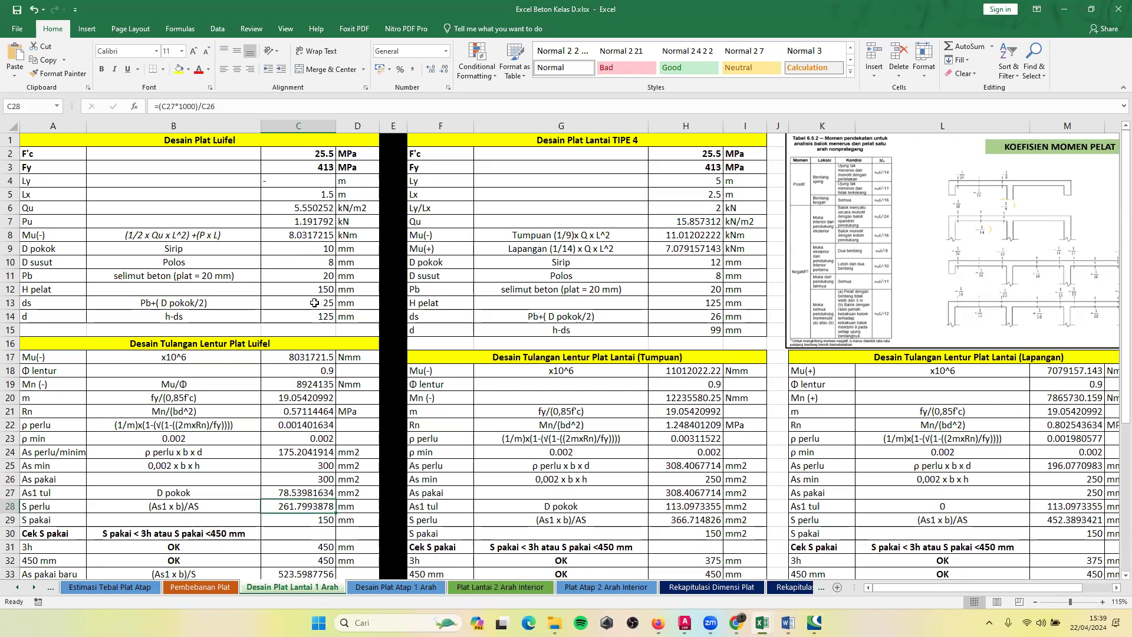
click(295, 318)
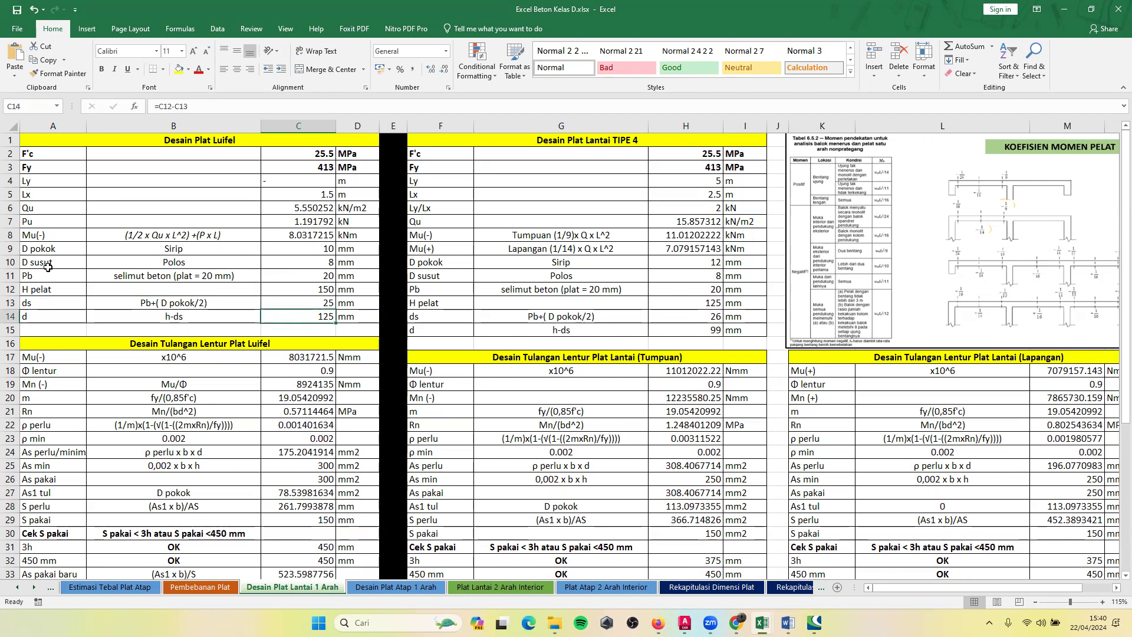
Link H pelat in cell C12 to the luifel h pakai value on the Estimasi Tebal Plat Lantai sheet.
click(145, 289)
click(326, 293)
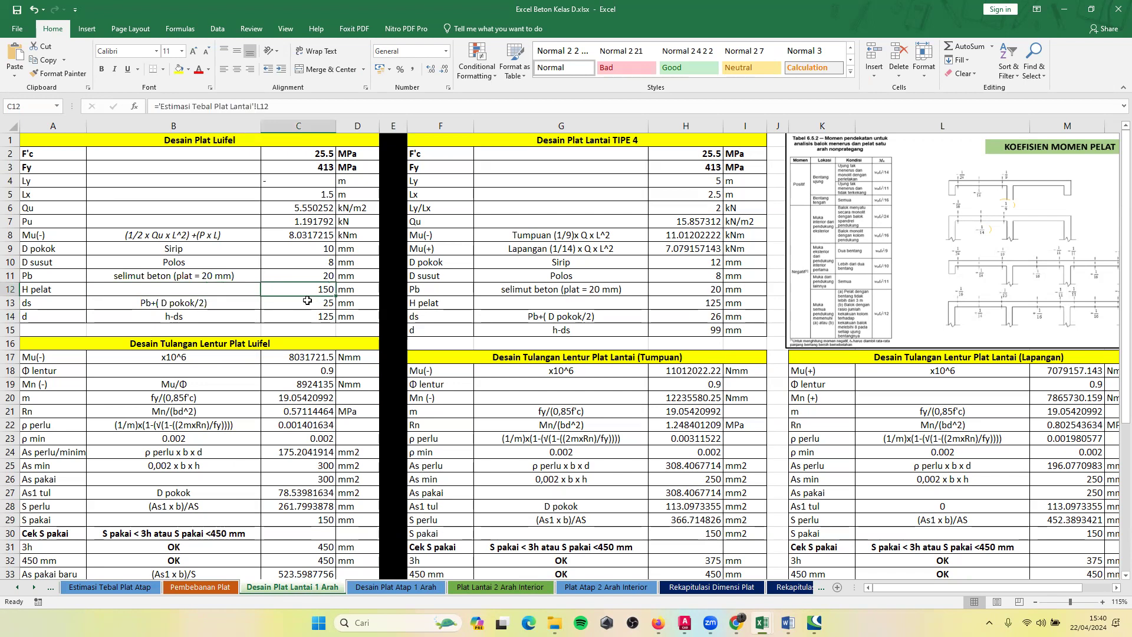
text(=)
click(17, 589)
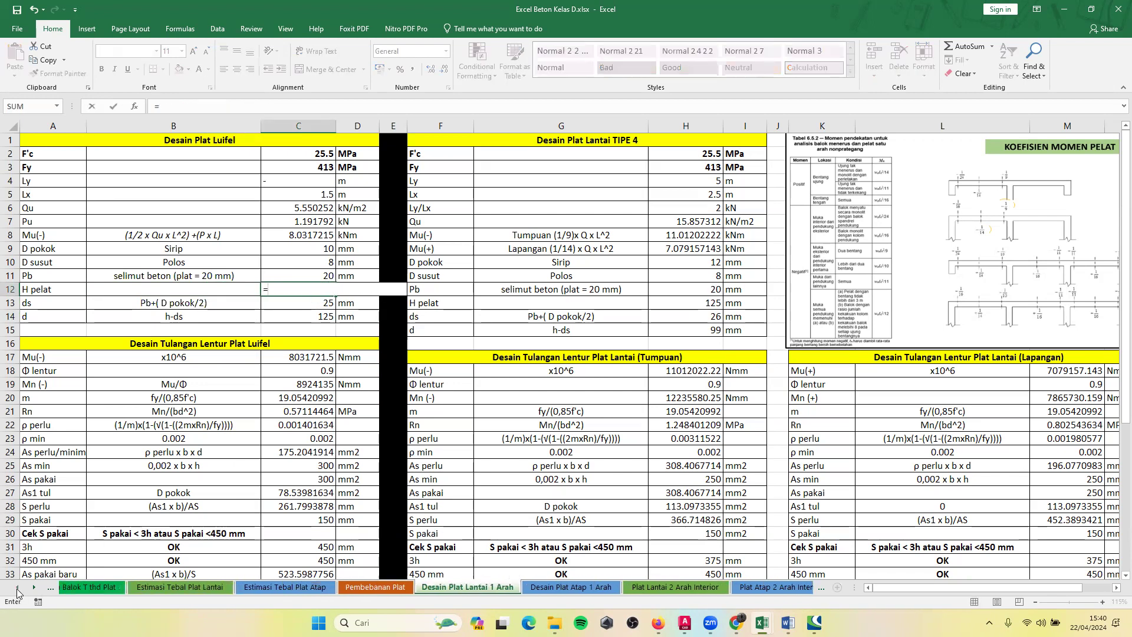
click(16, 589)
click(17, 589)
click(311, 588)
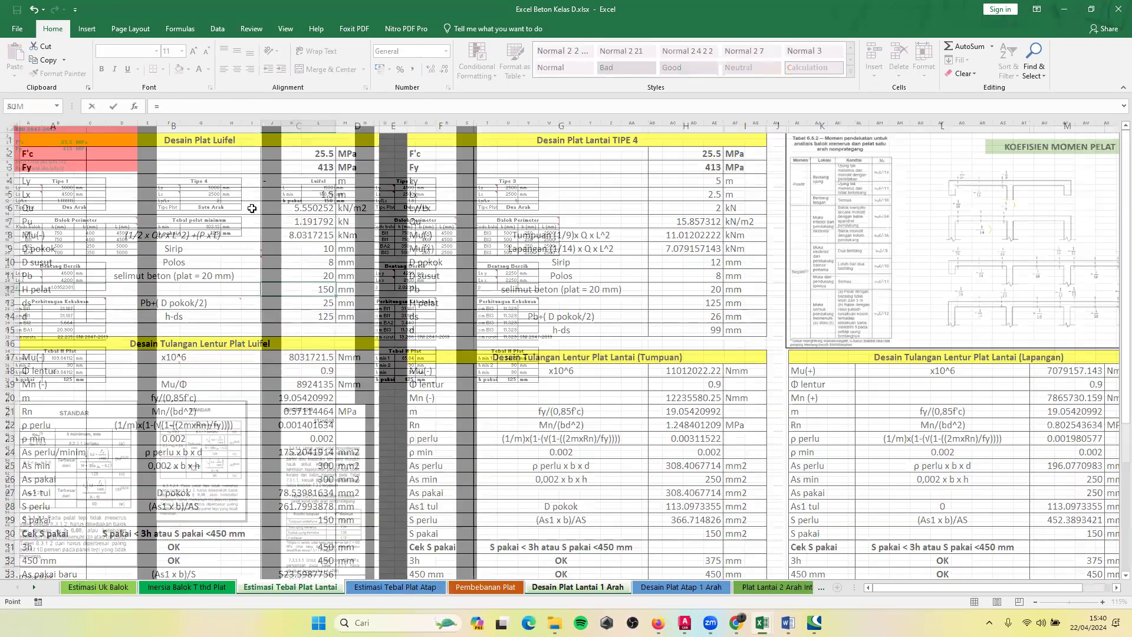
click(325, 201)
key(Return)
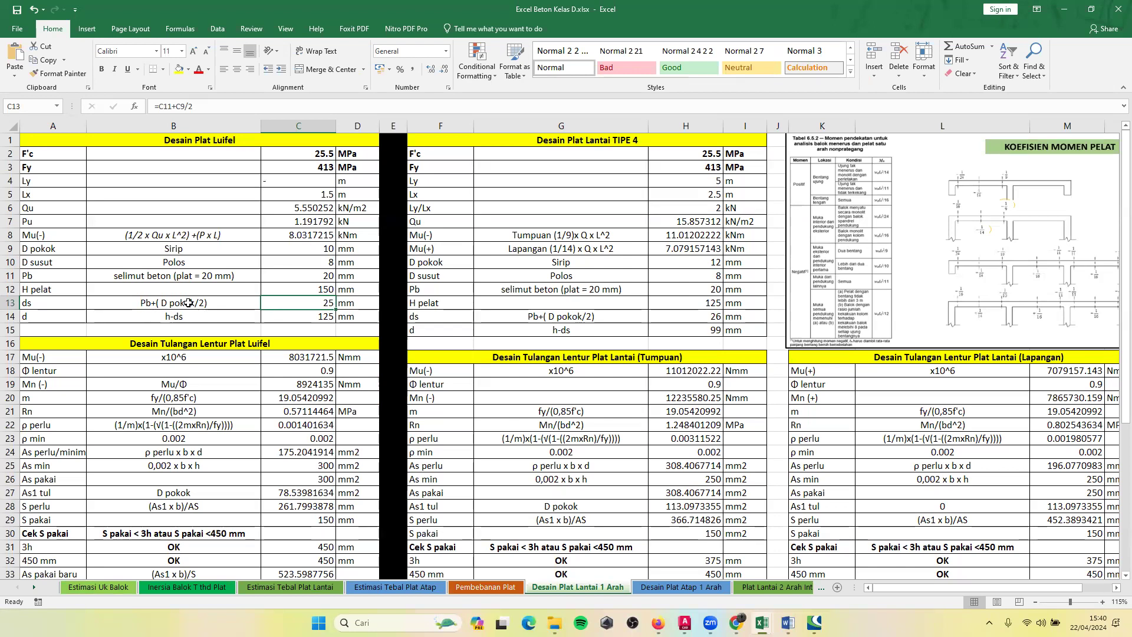
Inspect the ds formula in C13 and the h-ds formula for d in C14 without changing them.
double_click(314, 304)
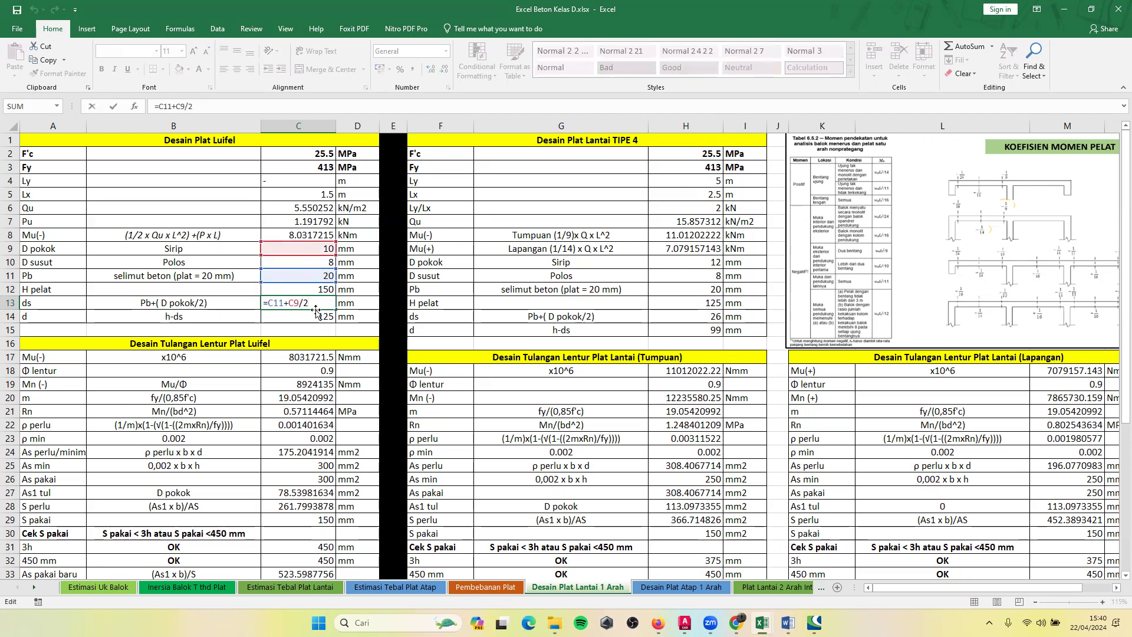
key(Return)
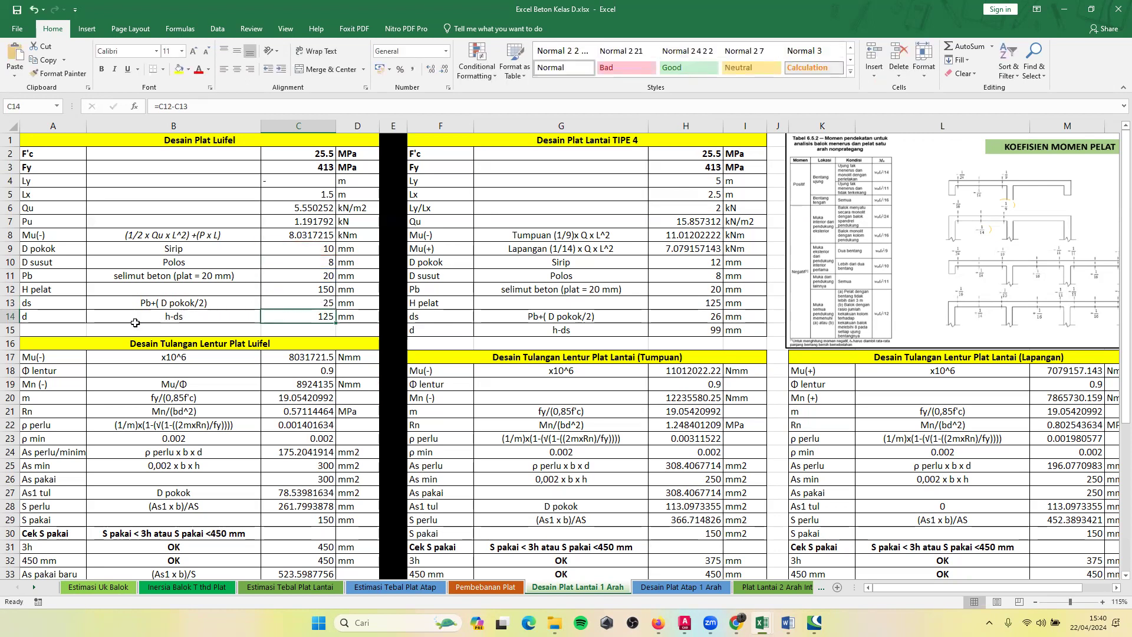
click(49, 321)
click(161, 321)
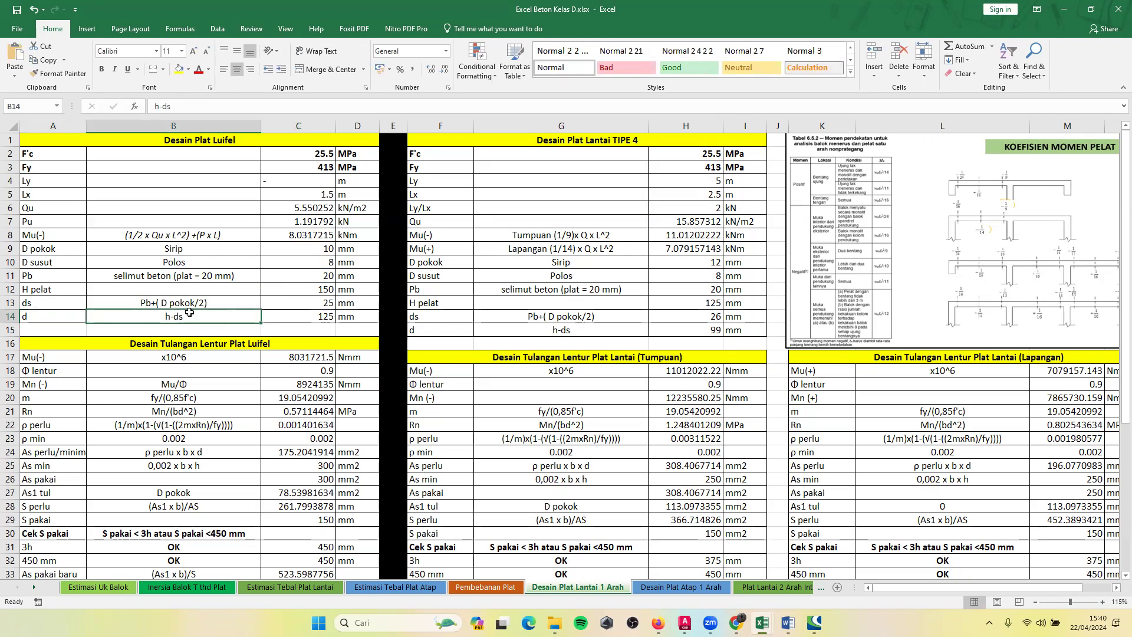
click(322, 317)
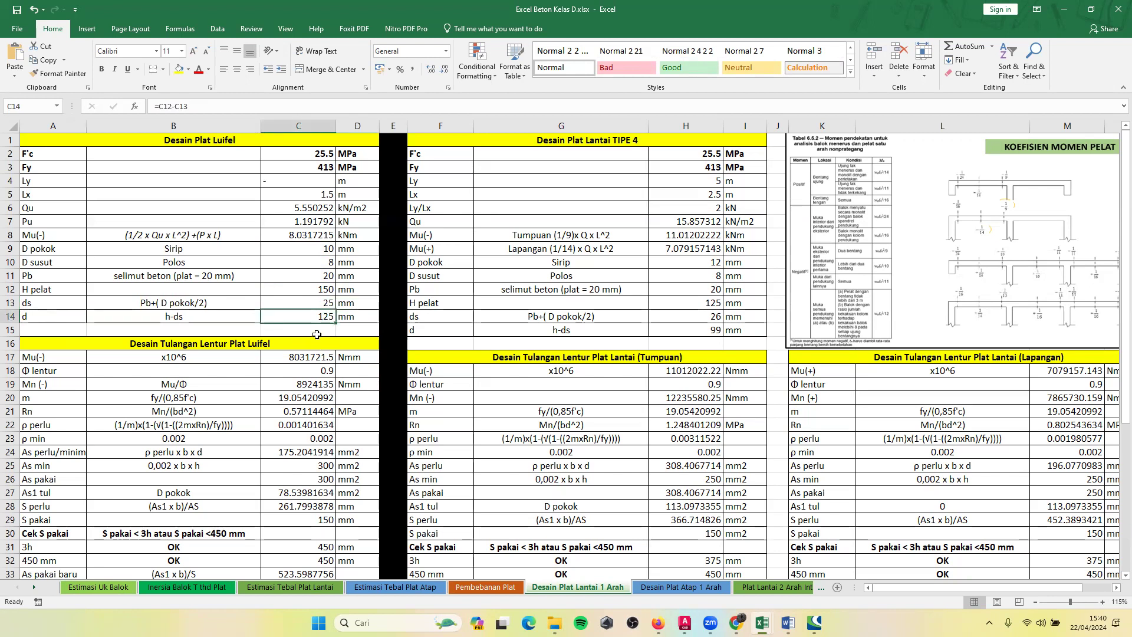
Examine the Mu(-) conversion, Φ lentur and Mn (-) entries of the Desain Tulangan Lentur Plat Luifel table.
scroll(314, 337, down, 3)
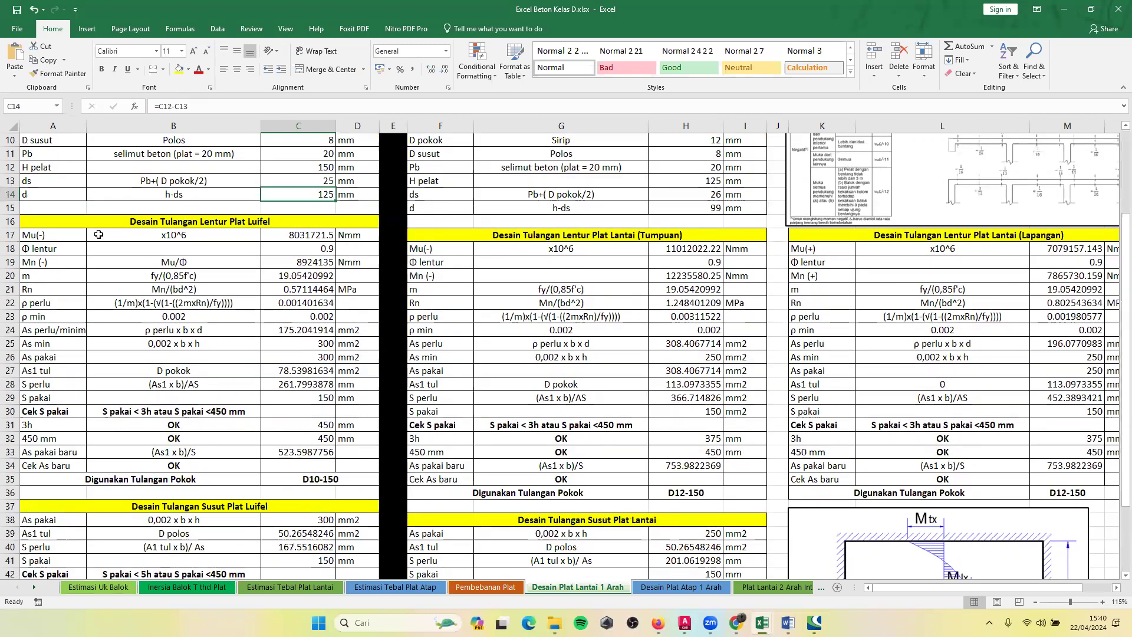
click(290, 237)
scroll(263, 287, up, 1)
scroll(316, 177, up, 2)
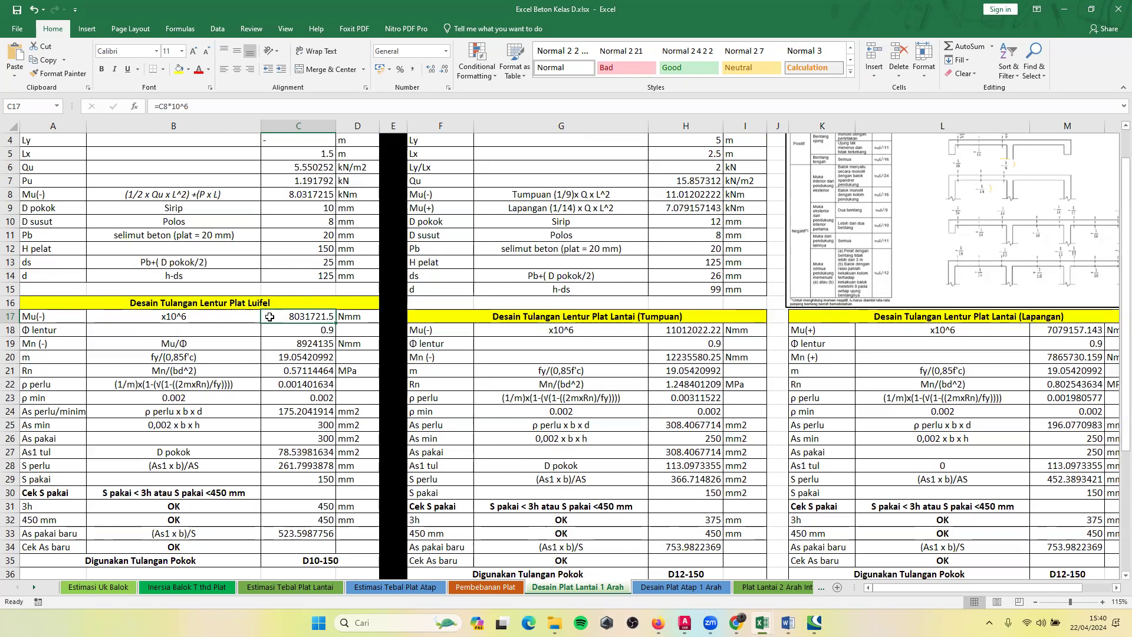
click(293, 331)
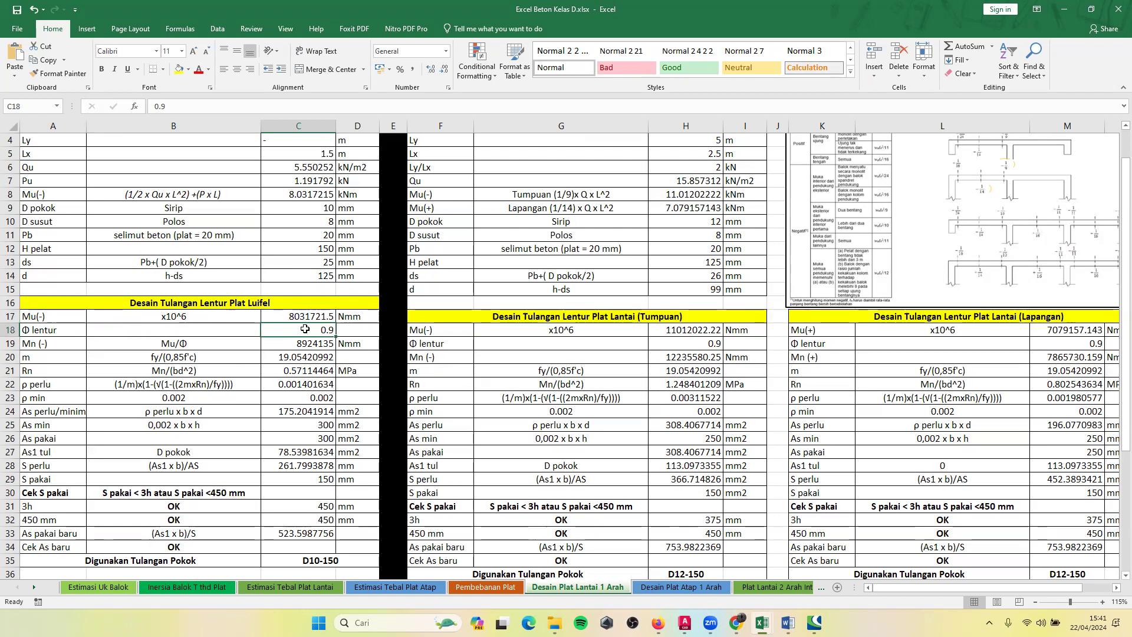
click(33, 345)
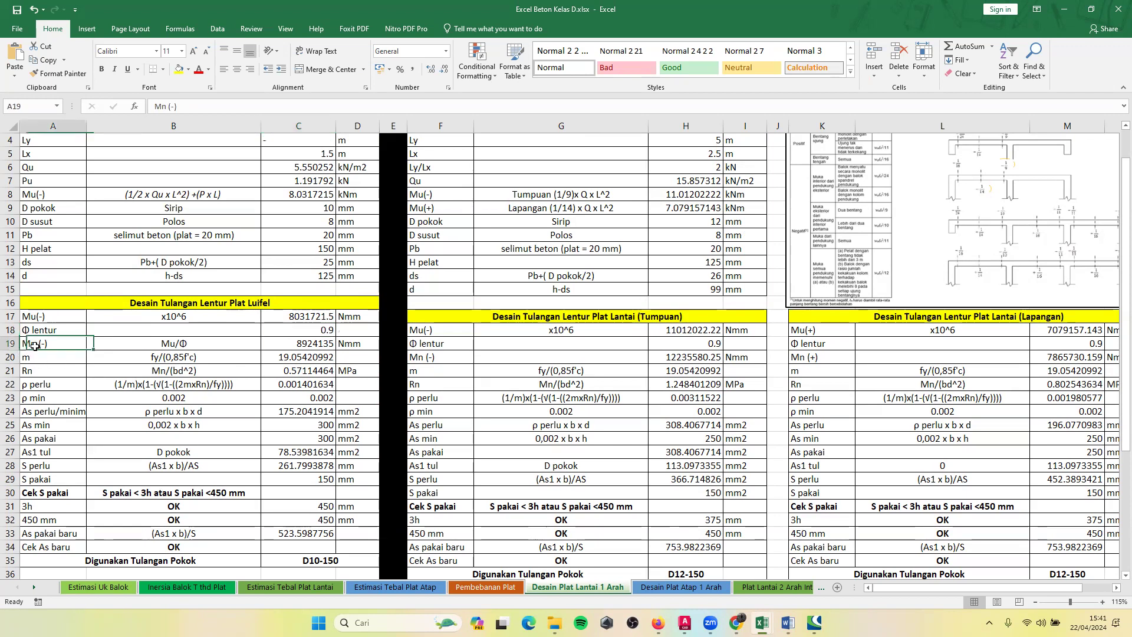
Inspect the Mu/Φ formula behind Mn (-) in C19 of the luifel flexural design without changing it.
click(186, 348)
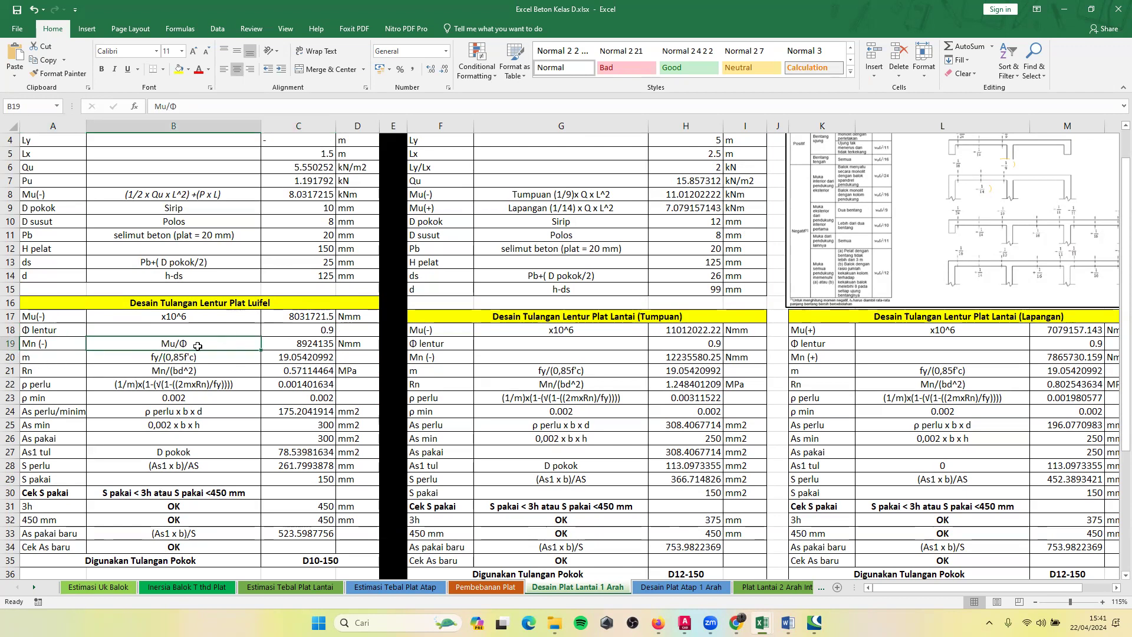
scroll(188, 350, down, 2)
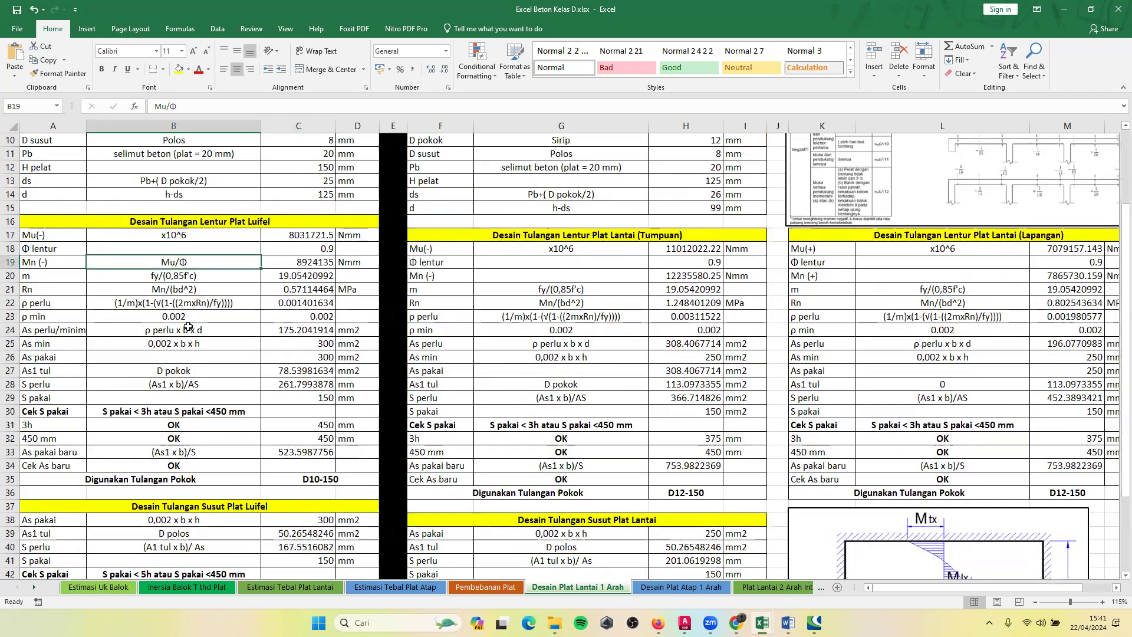
double_click(300, 263)
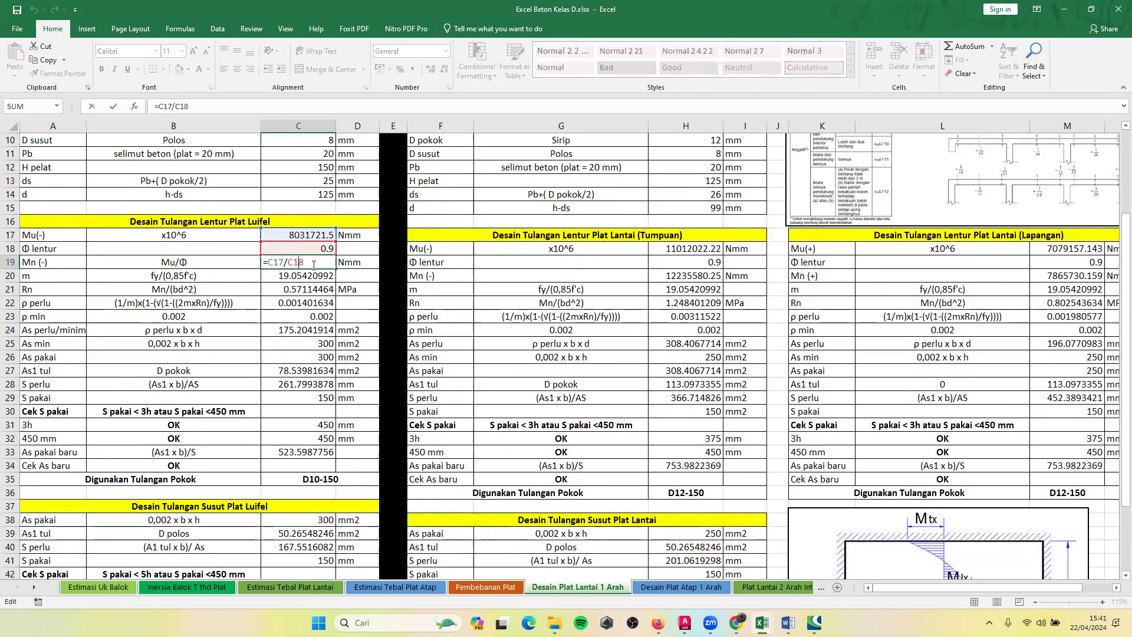
key(Return)
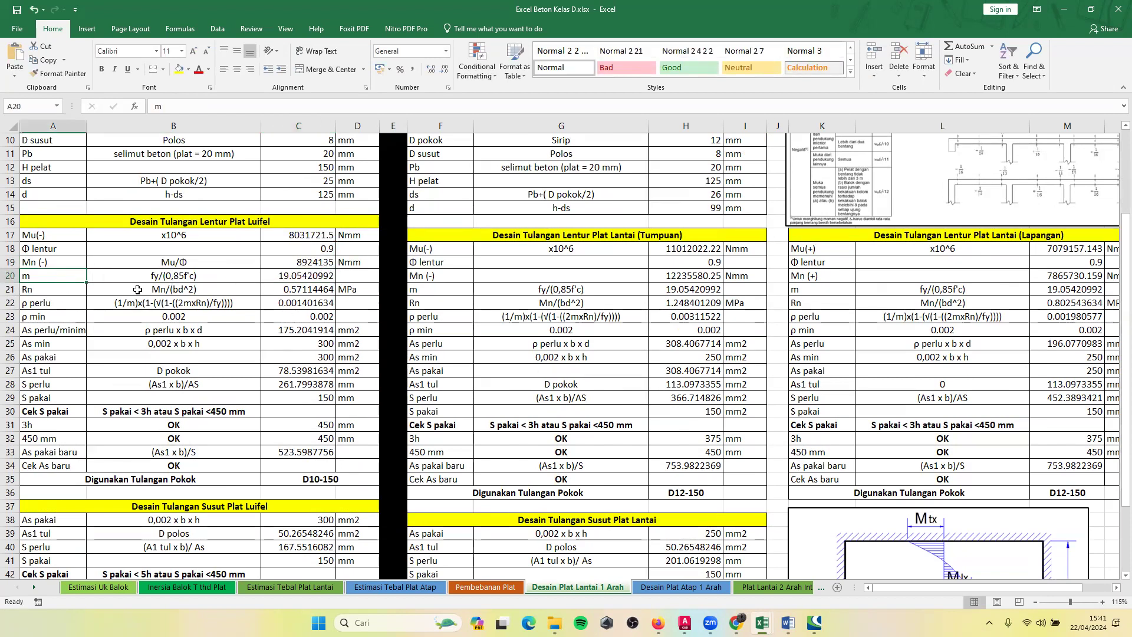
Inspect the fy/(0,85f'c) formula for m in C20 and check the F'c and Fy cells it refers to.
click(175, 276)
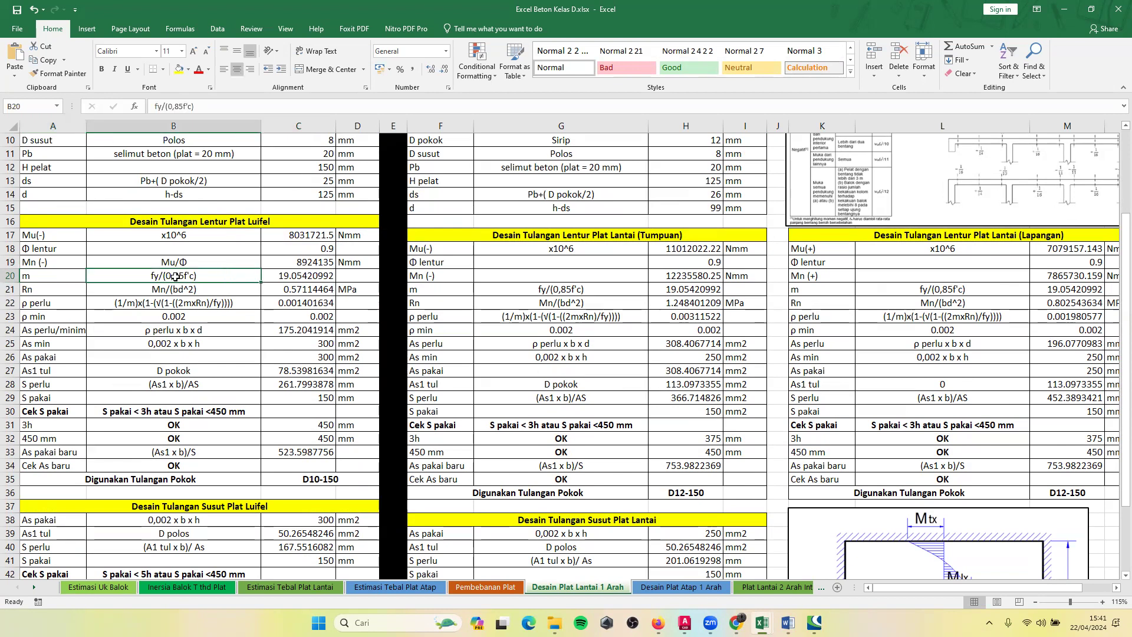
click(290, 277)
double_click(289, 278)
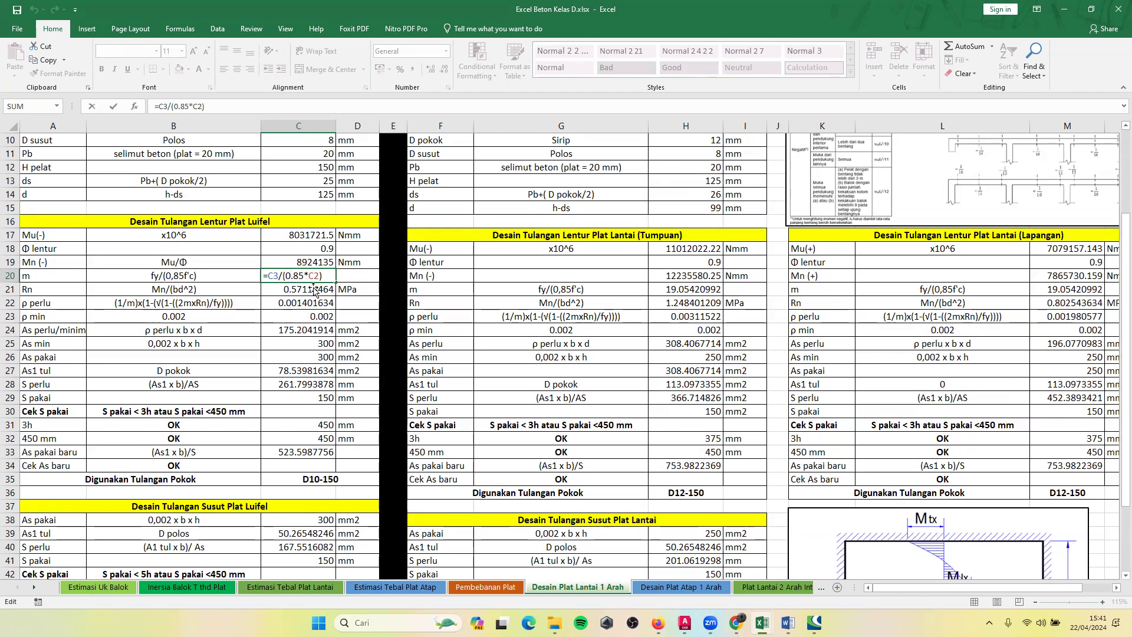
key(Return)
scroll(324, 348, up, 3)
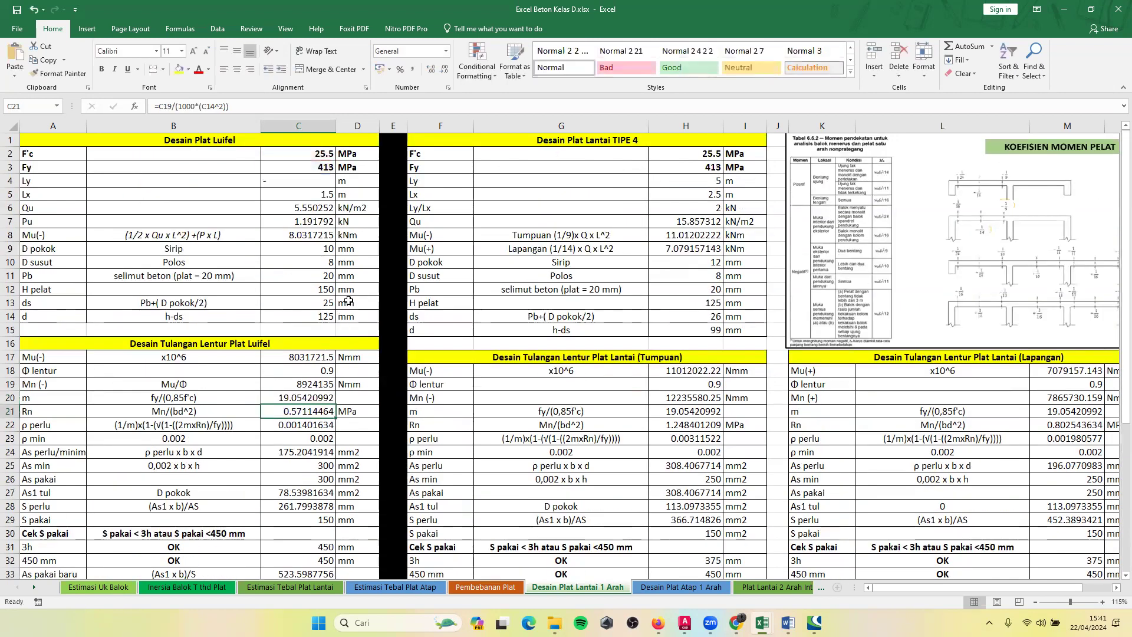
Inspect the Mn/(bd^2) formula for Rn in C21, including its 1000 mm width term, leaving it as is.
scroll(229, 417, down, 1)
scroll(173, 368, down, 1)
click(172, 370)
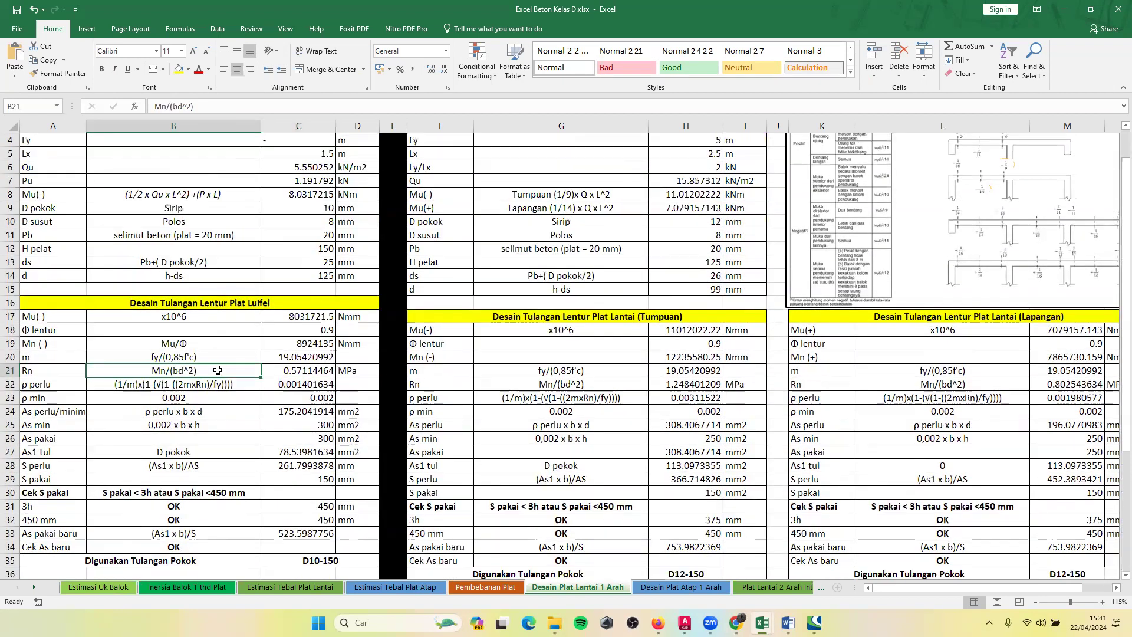
click(291, 345)
double_click(290, 370)
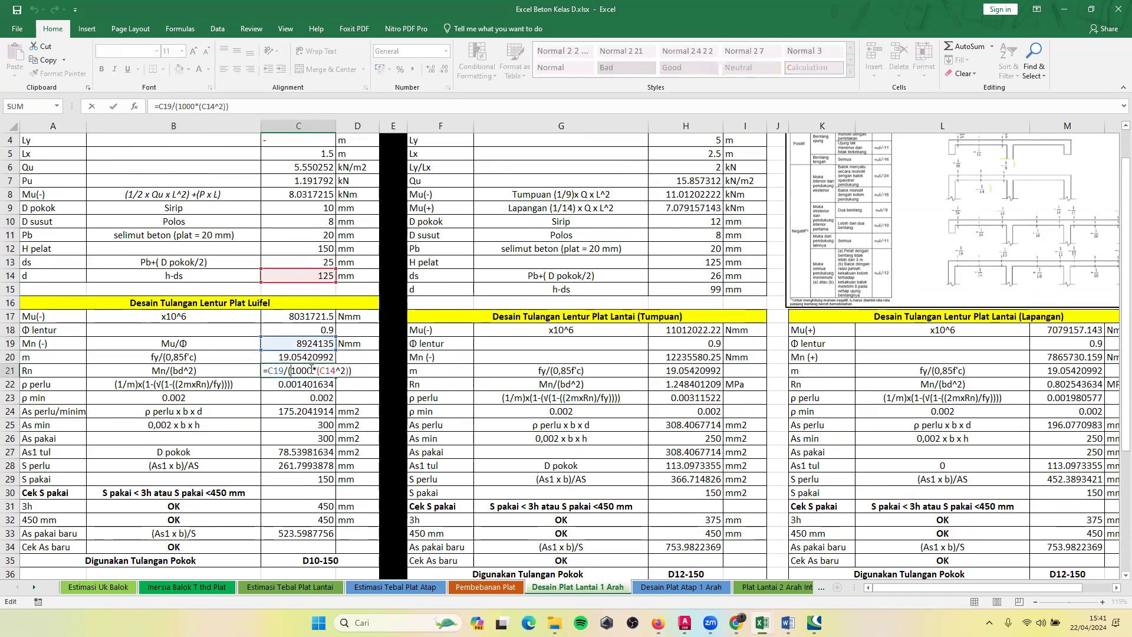
drag(312, 370, 297, 370)
click(309, 369)
key(Return)
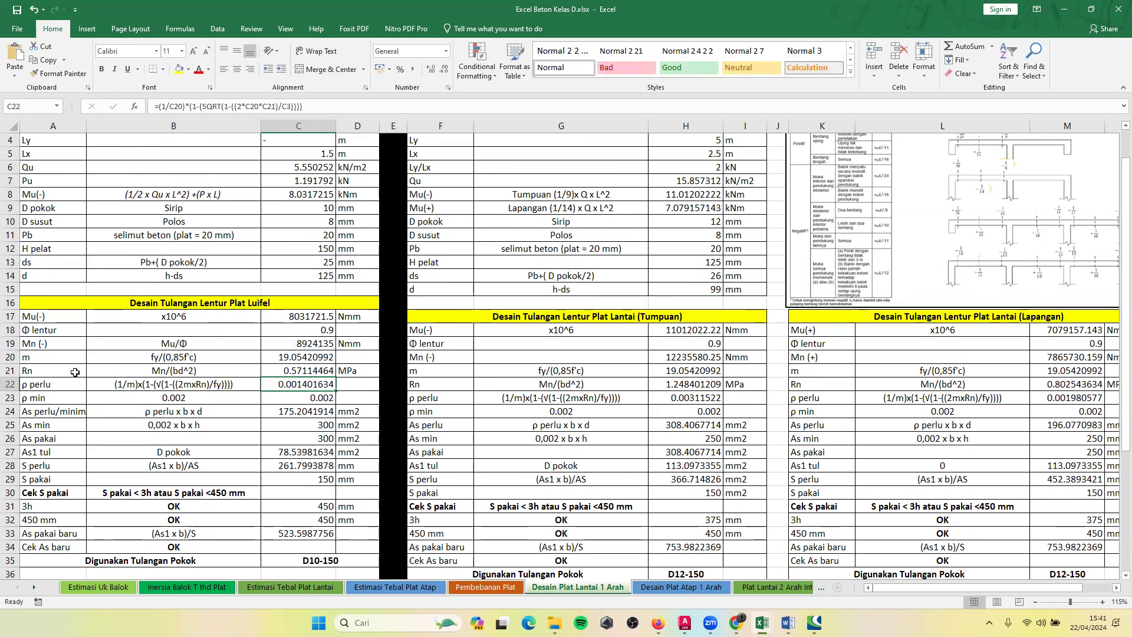
Inspect the ρ perlu formula in C22 and the ρ min entry in row 23 of the luifel table.
double_click(283, 384)
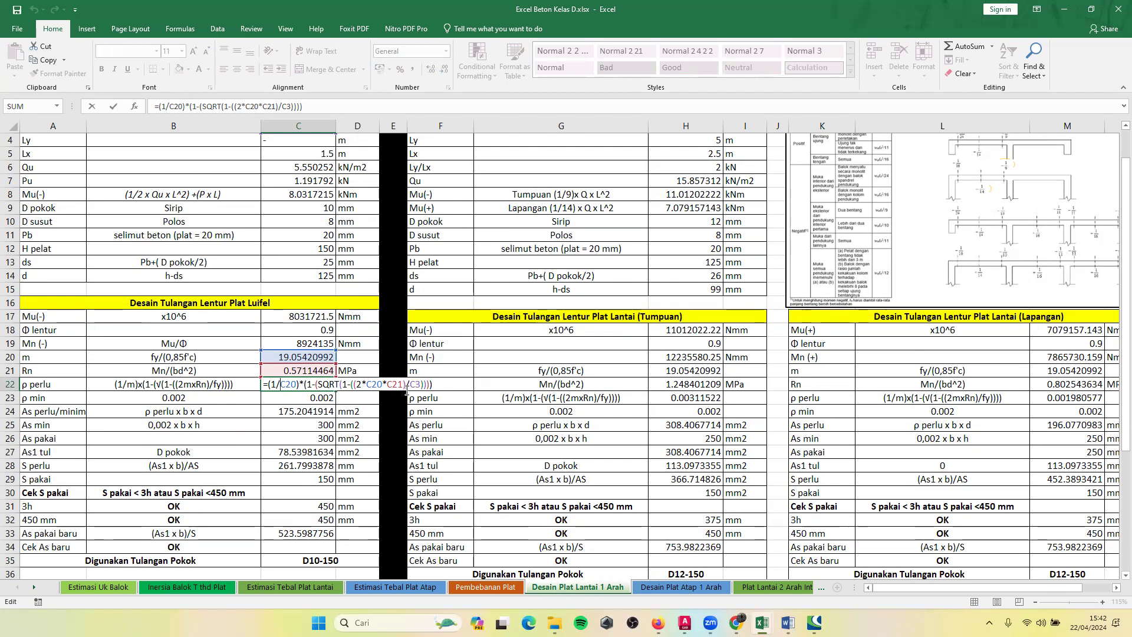
key(Return)
click(50, 394)
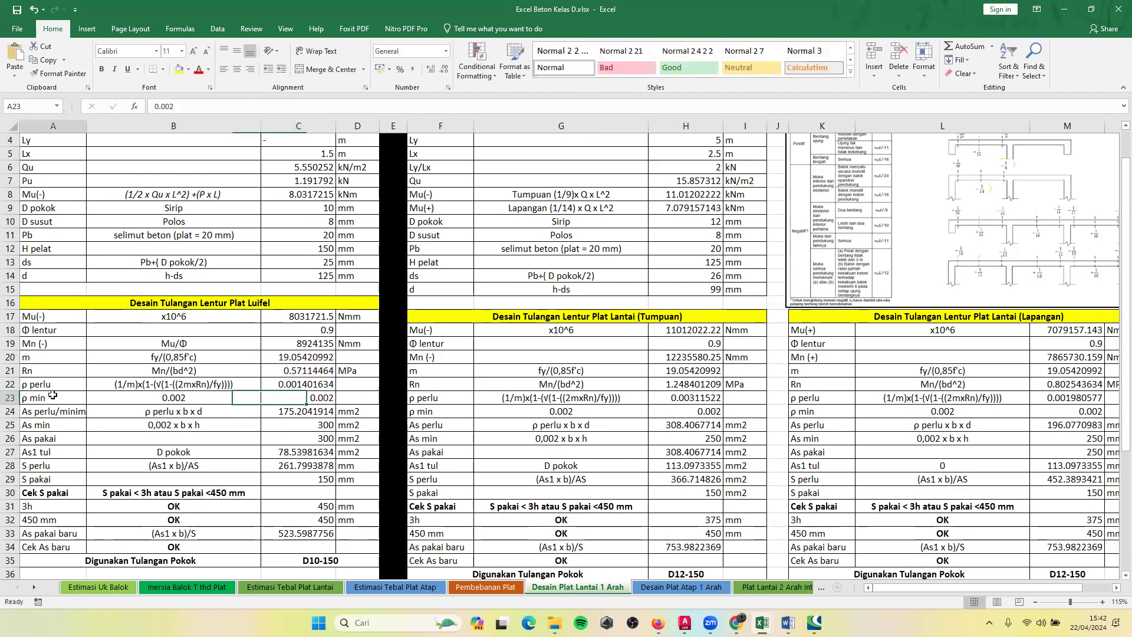
click(151, 389)
click(155, 394)
scroll(155, 393, down, 2)
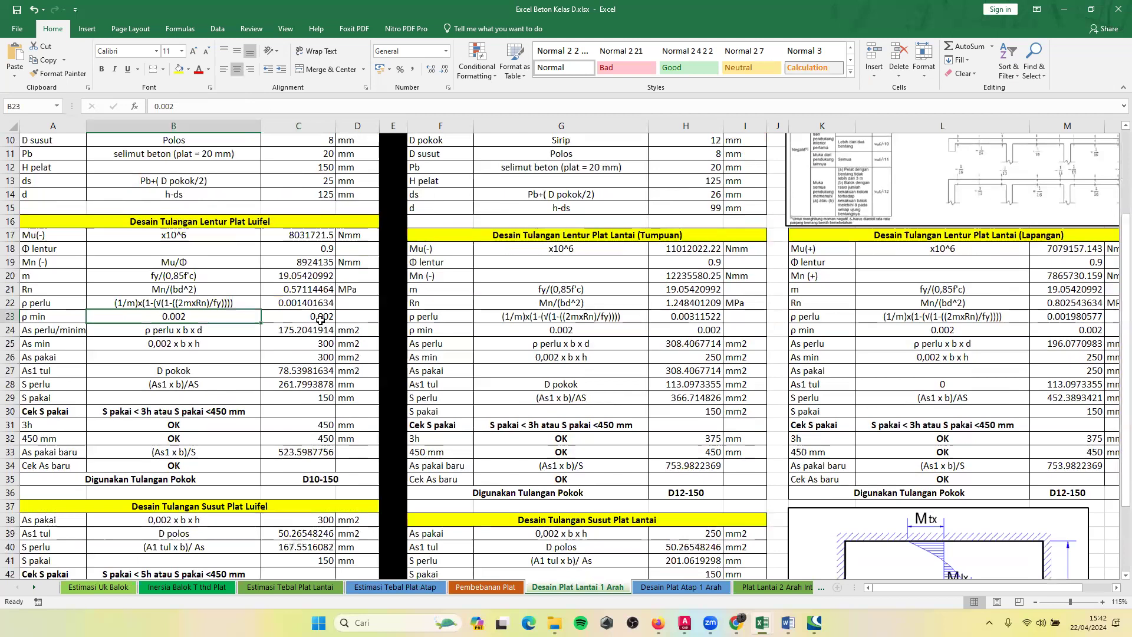
click(318, 320)
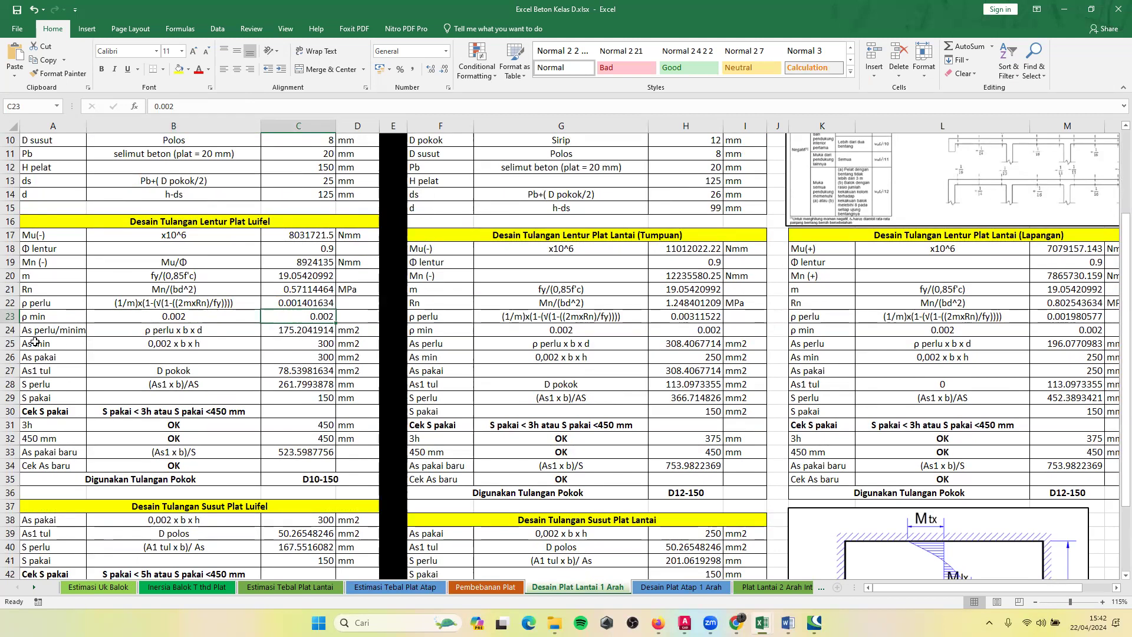
Inspect the ρ perlu x b x d formula for the required steel area in C24 without editing it.
click(62, 335)
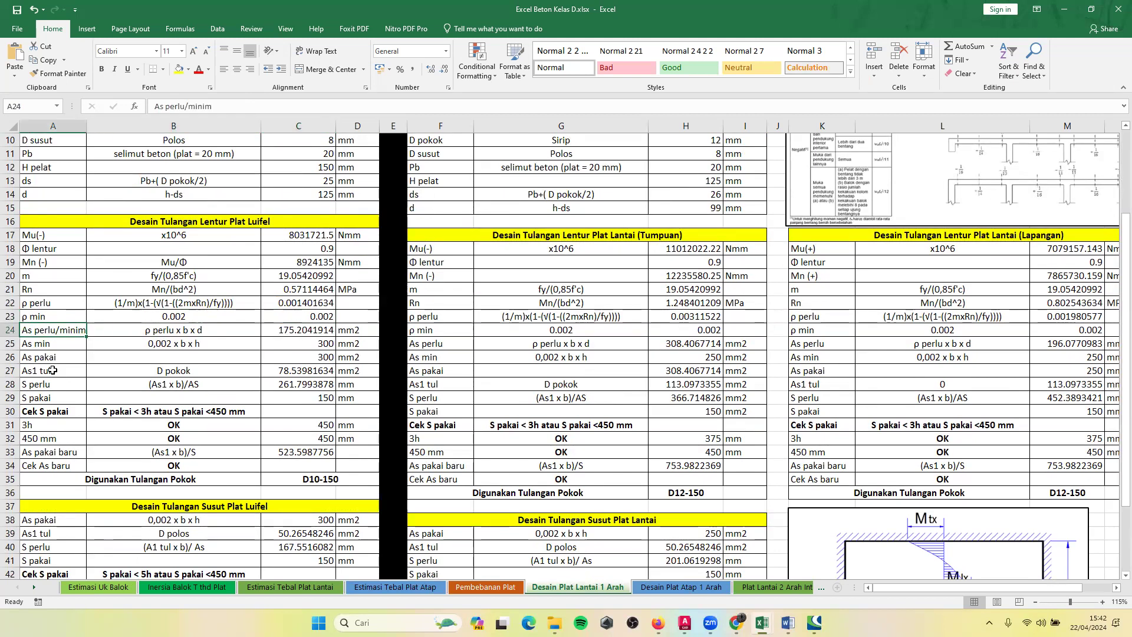
click(166, 335)
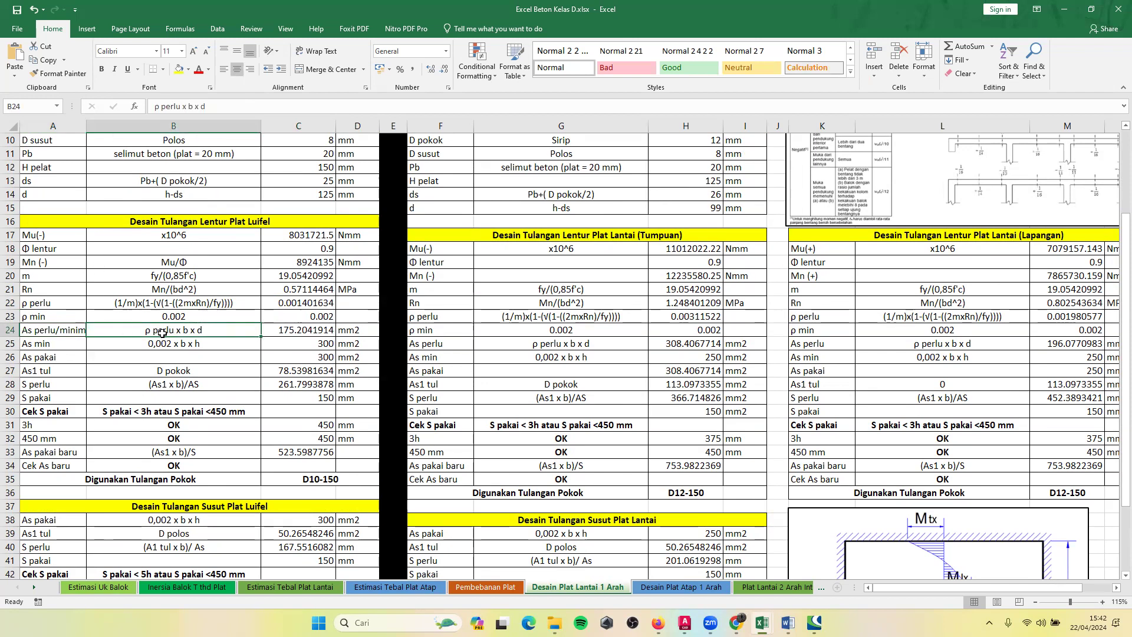
double_click(283, 331)
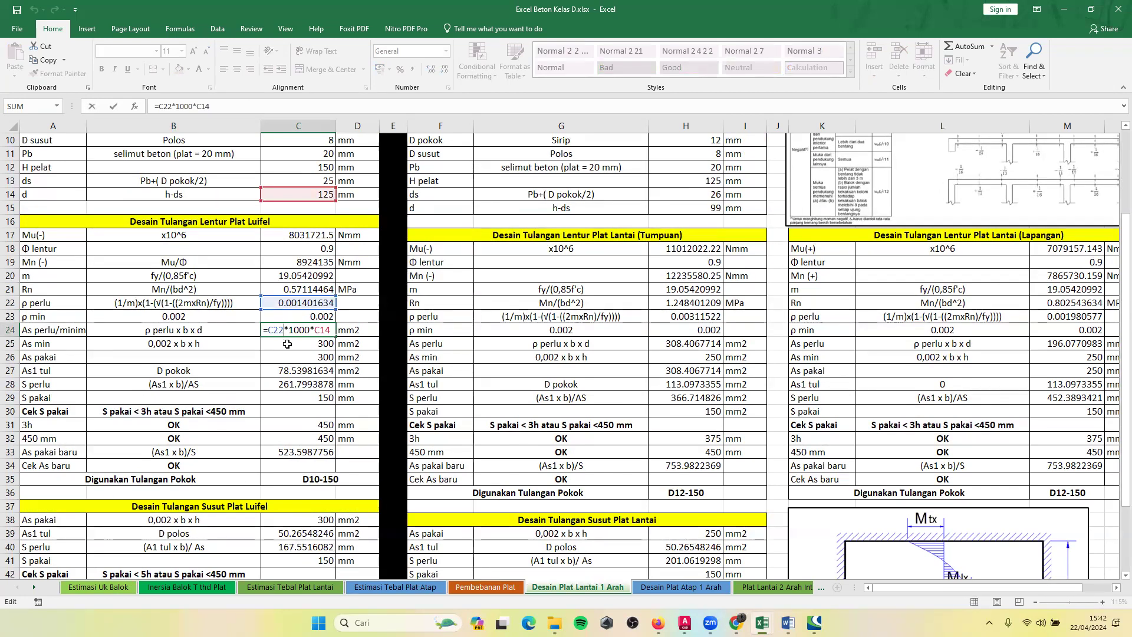
drag(292, 330, 306, 331)
key(Return)
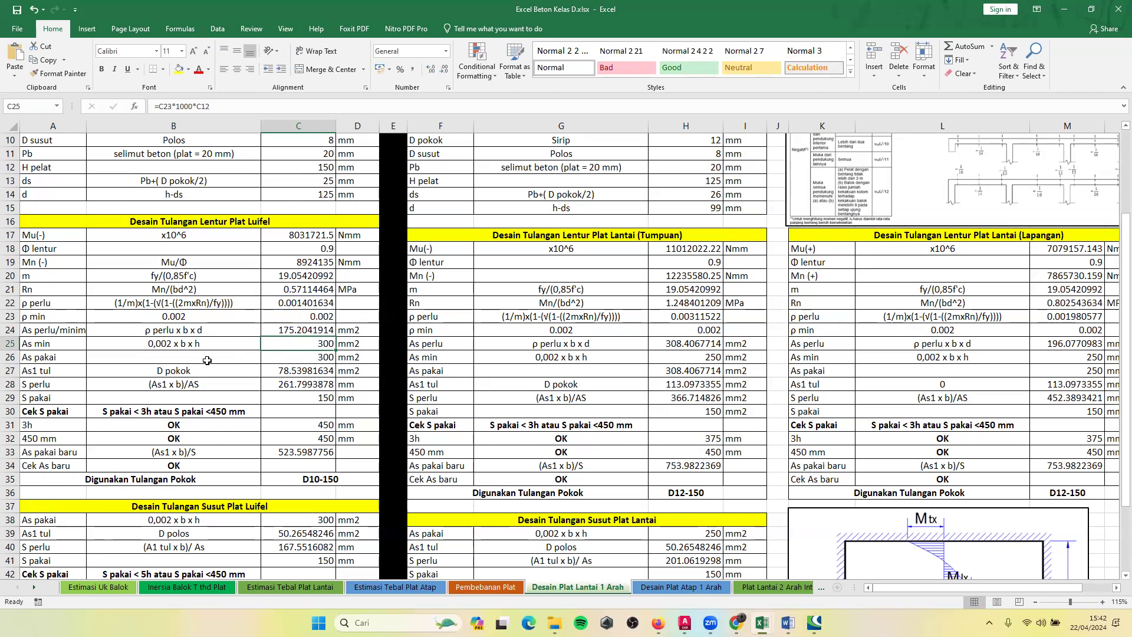
Inspect the As min formula in C25 and the As pakai maximum formula in C26.
double_click(285, 343)
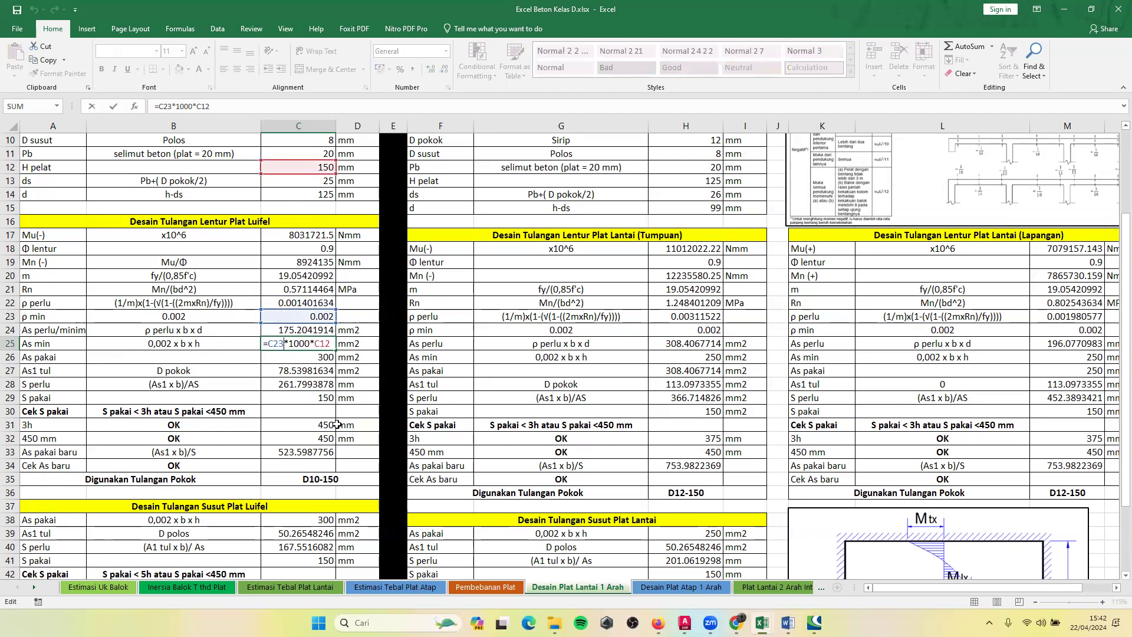
key(Return)
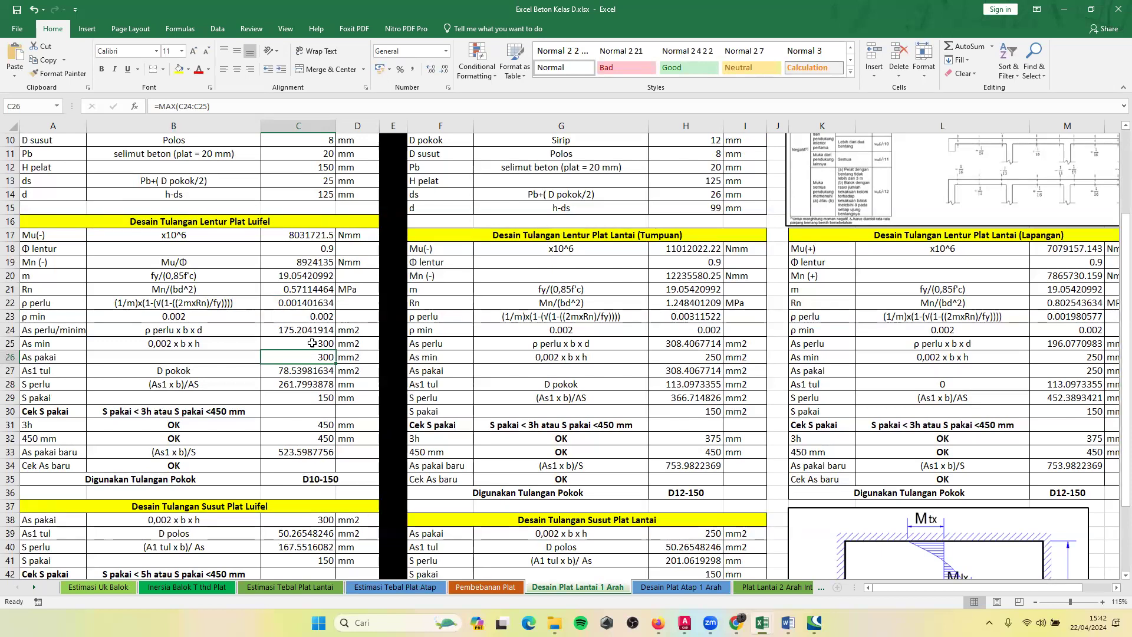
key(Down)
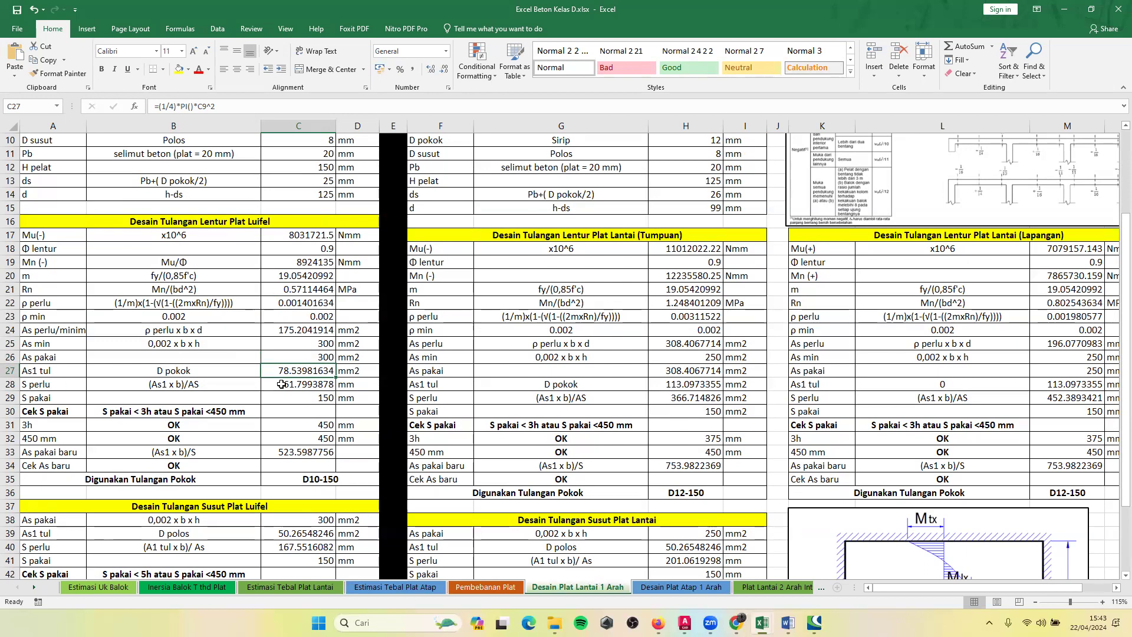
Inspect the As1 tul bar-area formula in C27 and check the D pokok diameter cell it refers to.
click(217, 372)
click(308, 374)
double_click(309, 373)
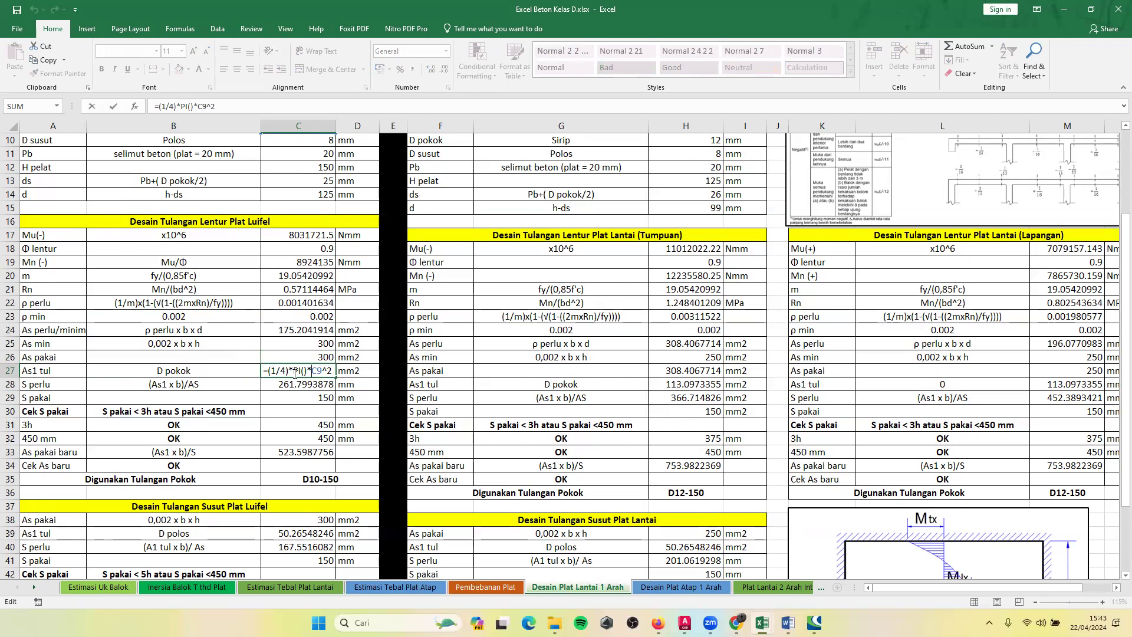
scroll(300, 392, up, 3)
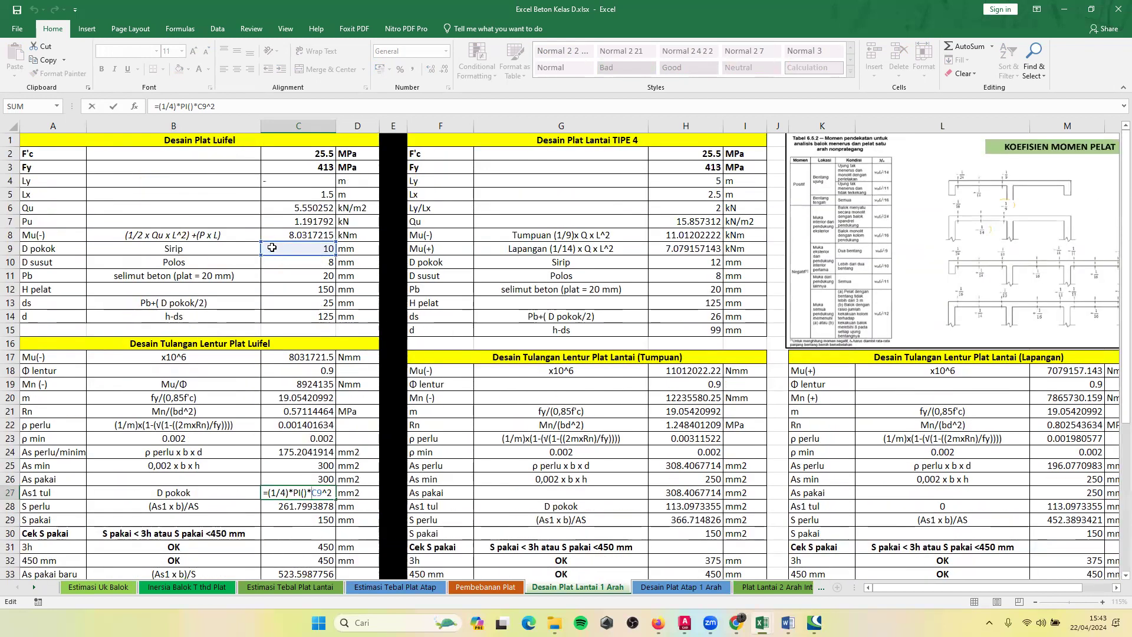
scroll(300, 366, down, 3)
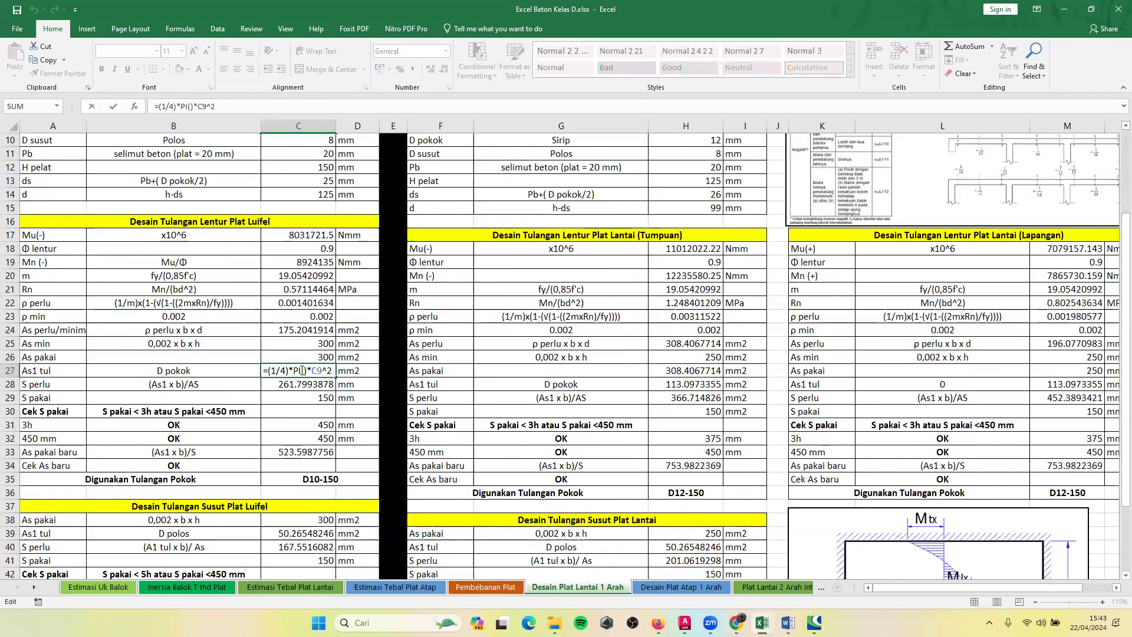
key(Return)
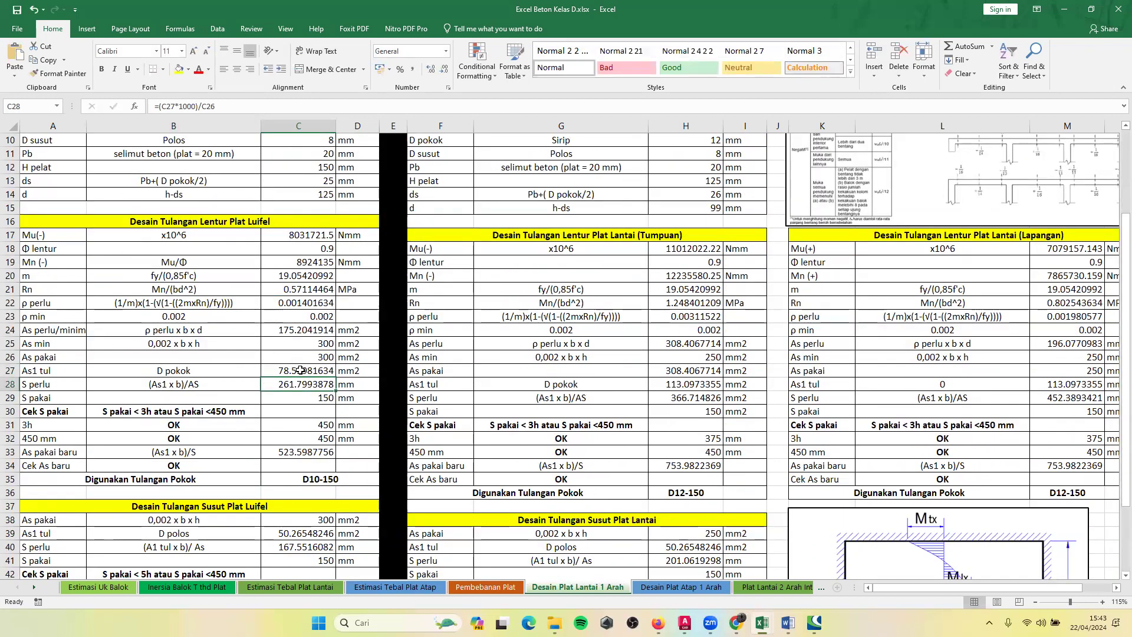
Switch to the browser, trace the bar spacing on the cantilever slab's front-view diagram, and return to the Excel workbook.
mouse_move(815, 622)
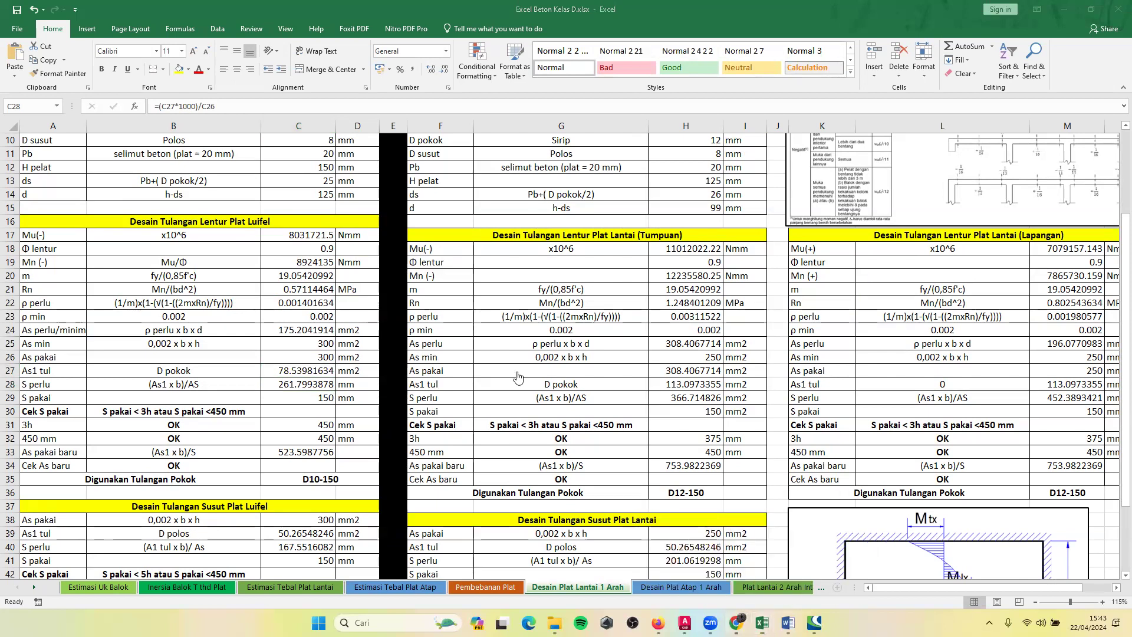
key(alt+Tab)
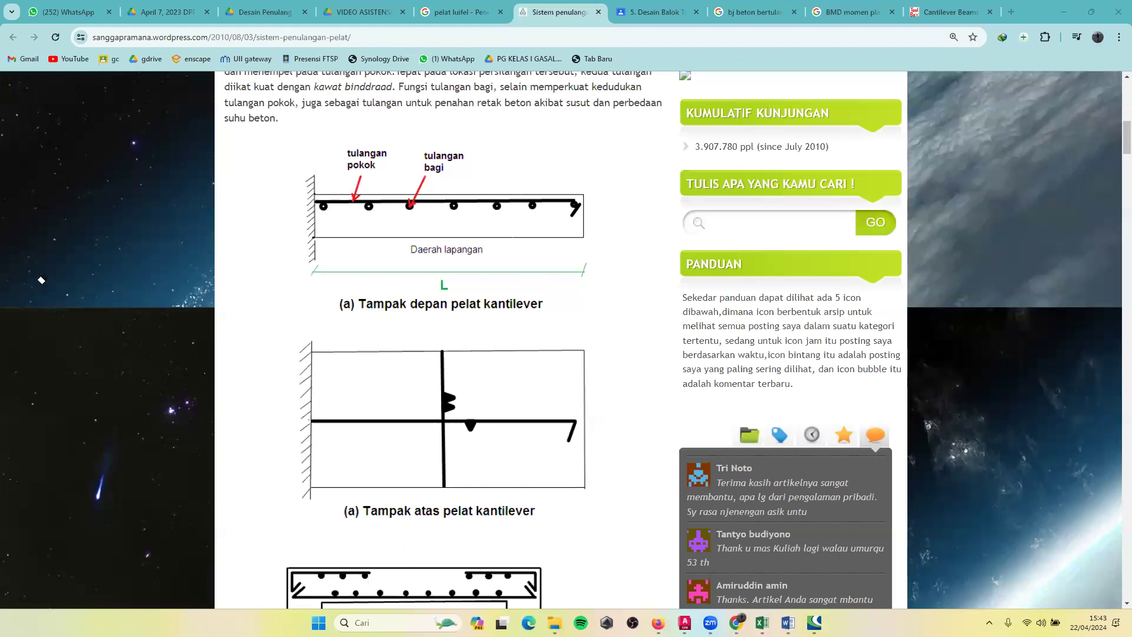
drag(326, 213, 370, 213)
drag(371, 215, 408, 215)
click(56, 228)
drag(411, 209, 280, 224)
key(alt+Tab)
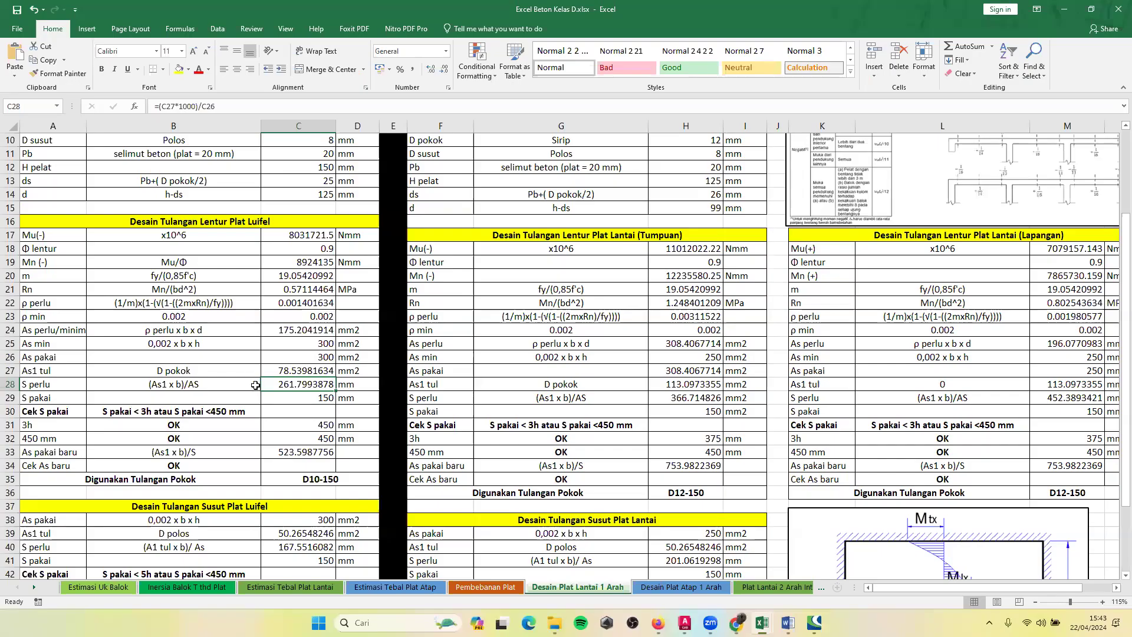
Inspect the (As1 x b)/AS formula for S perlu in C28 and leave it as is.
click(150, 383)
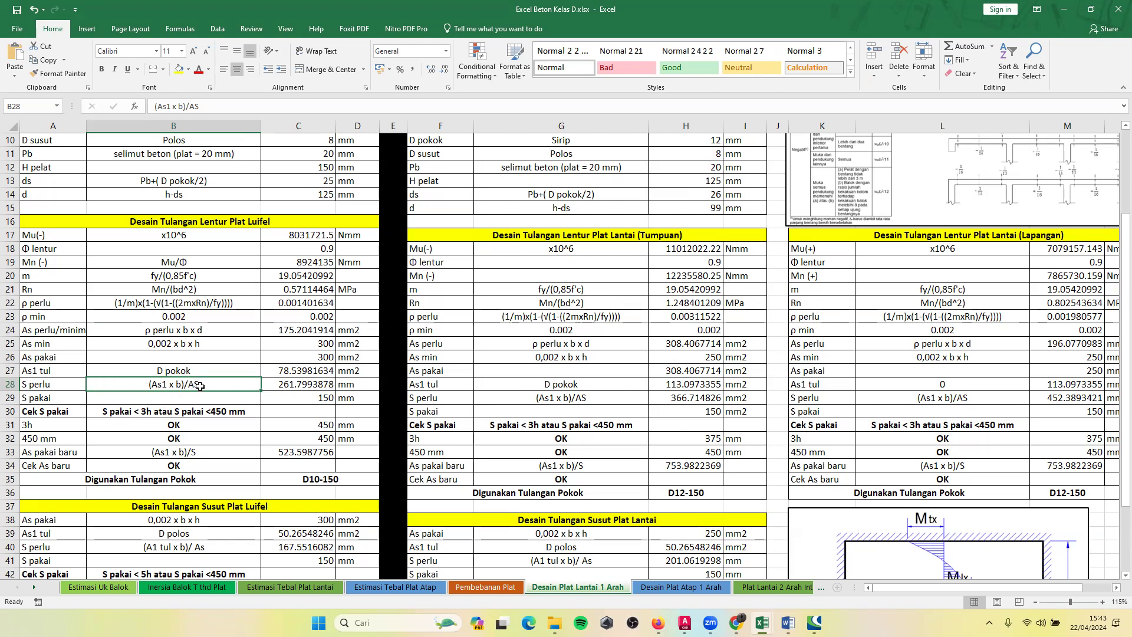
double_click(299, 382)
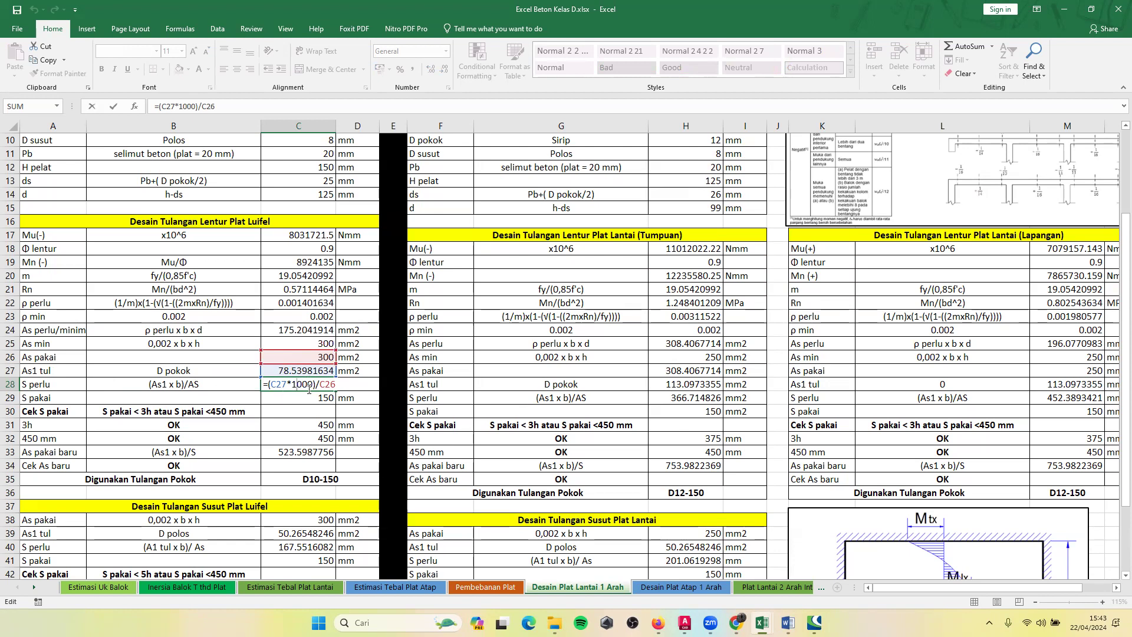
key(Return)
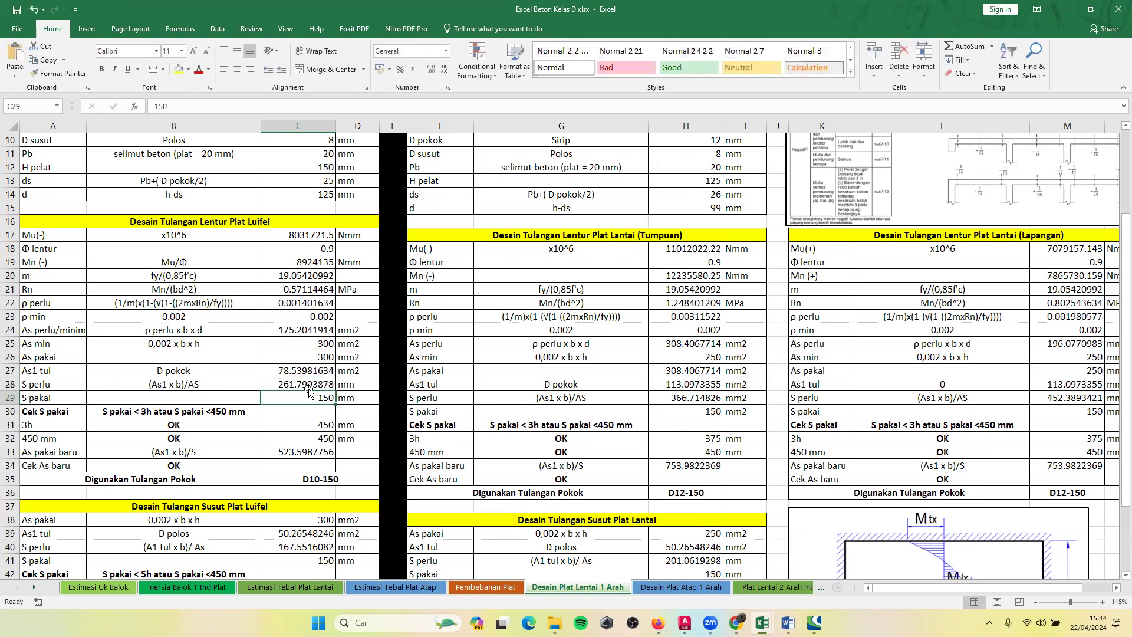
Examine the S pakai spacing entry in C29 of the luifel table without changing it.
click(194, 402)
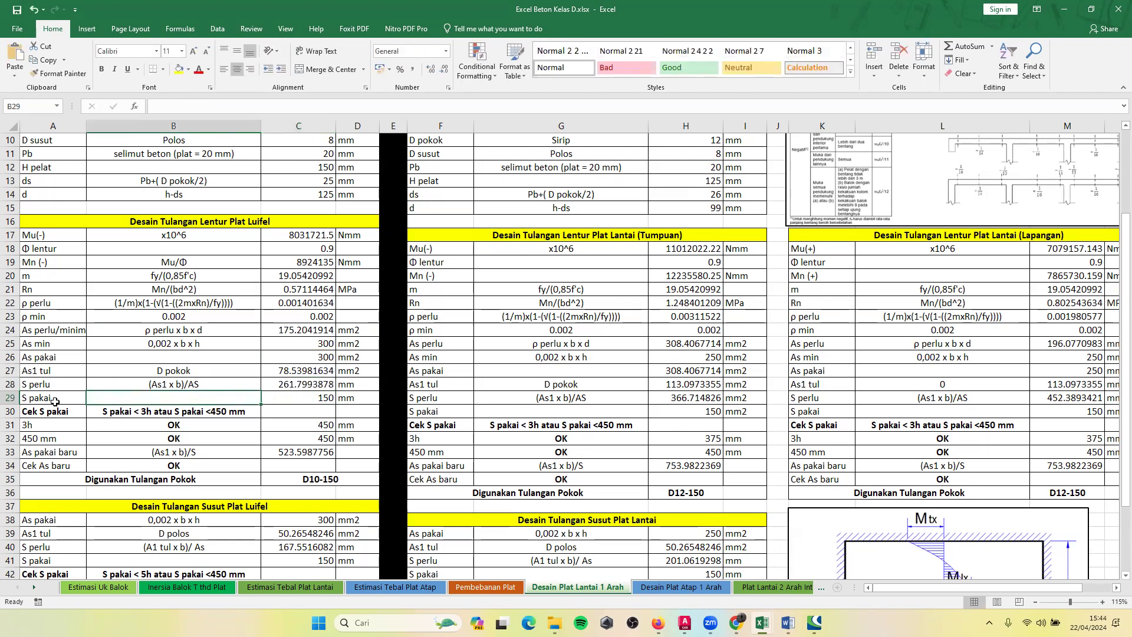
click(306, 395)
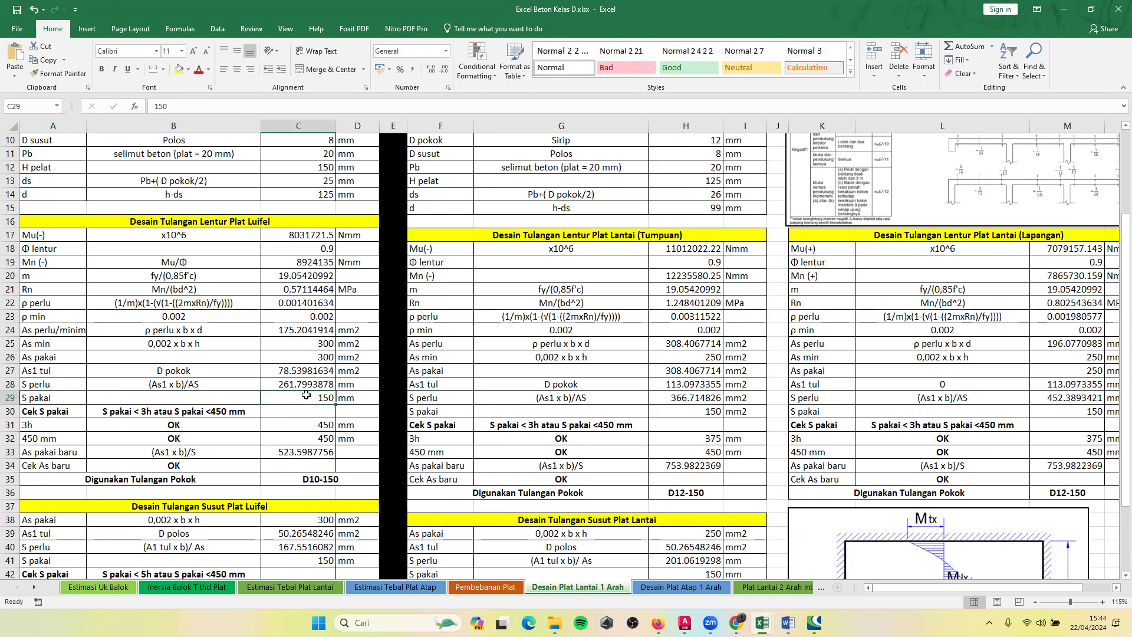
double_click(306, 395)
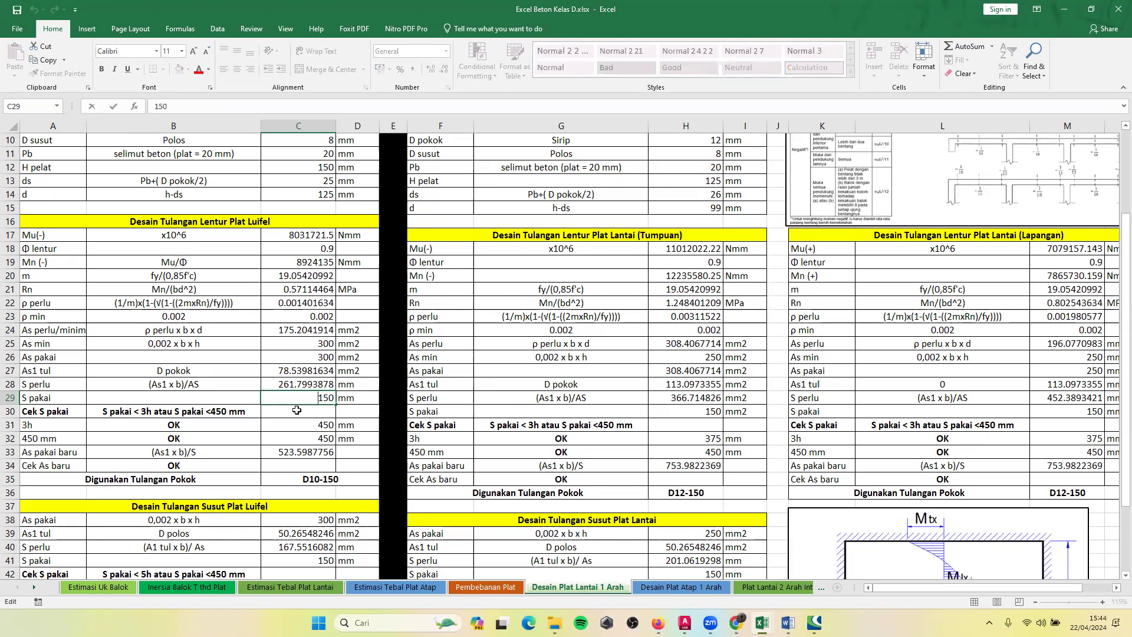
key(Return)
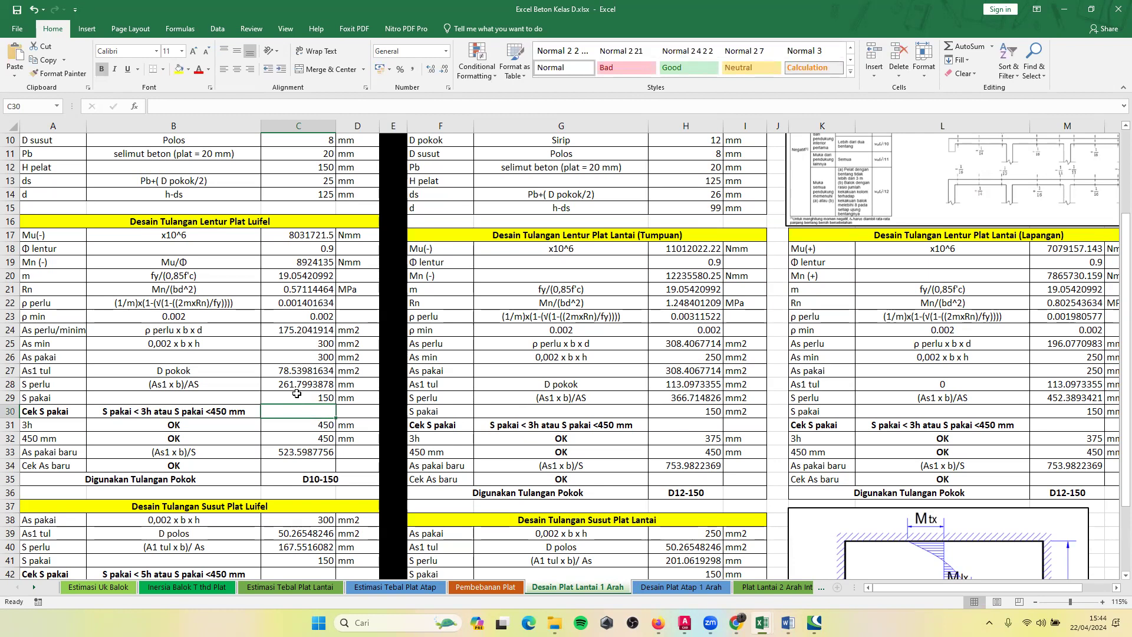
Compare the S perlu spacing and its (As1 x b)/AS formula in row 28 with the S pakai entry in C29 of the luifel table.
click(299, 394)
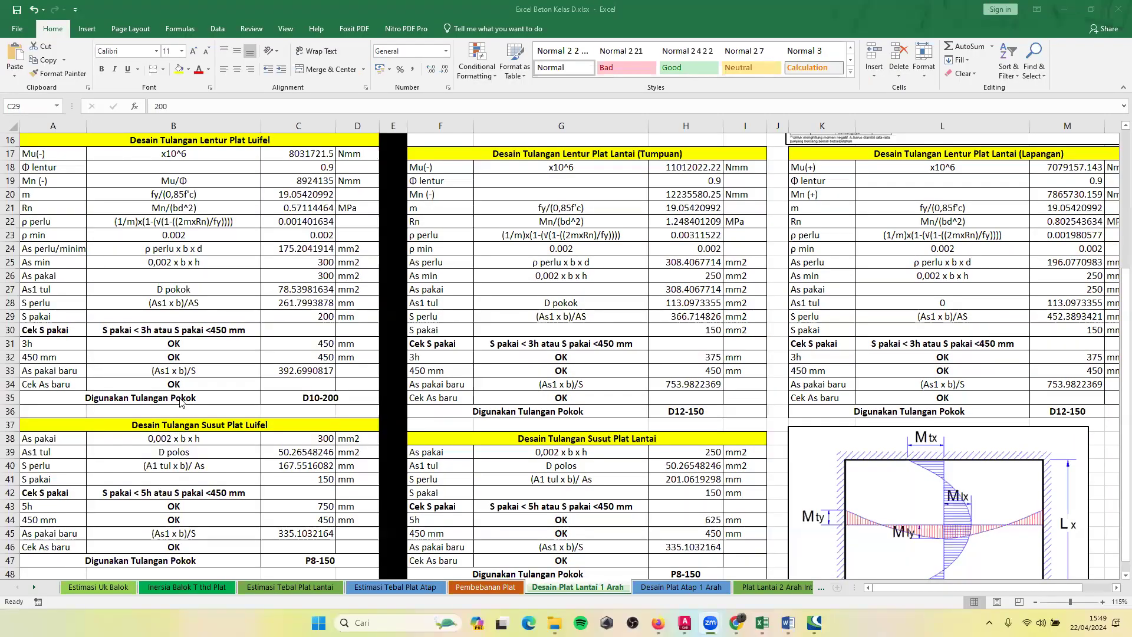
click(290, 321)
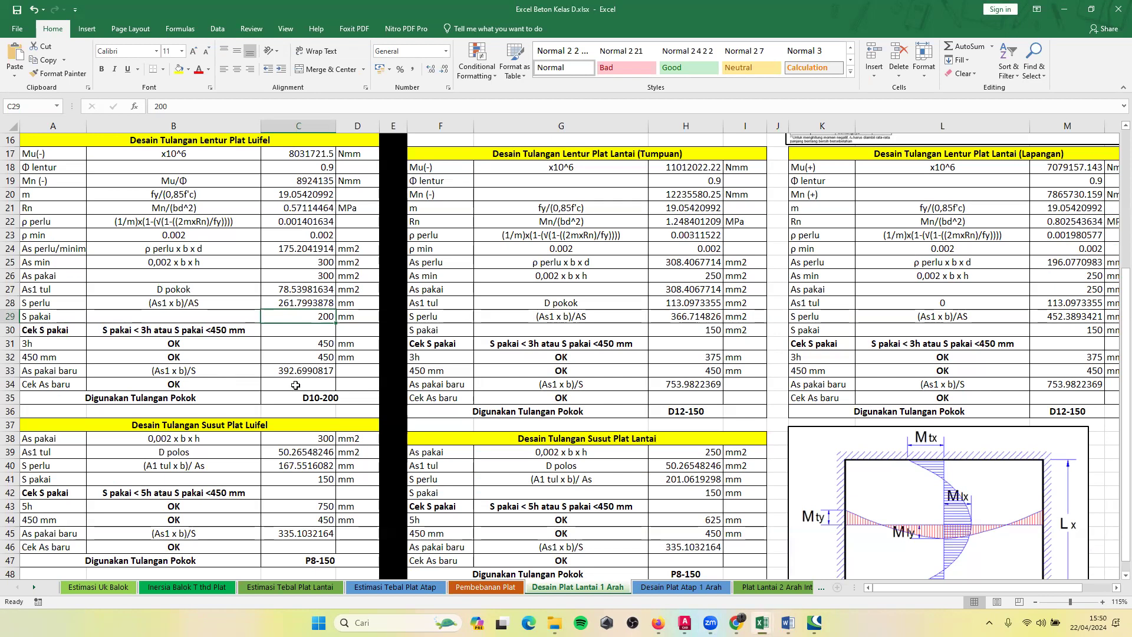
click(68, 305)
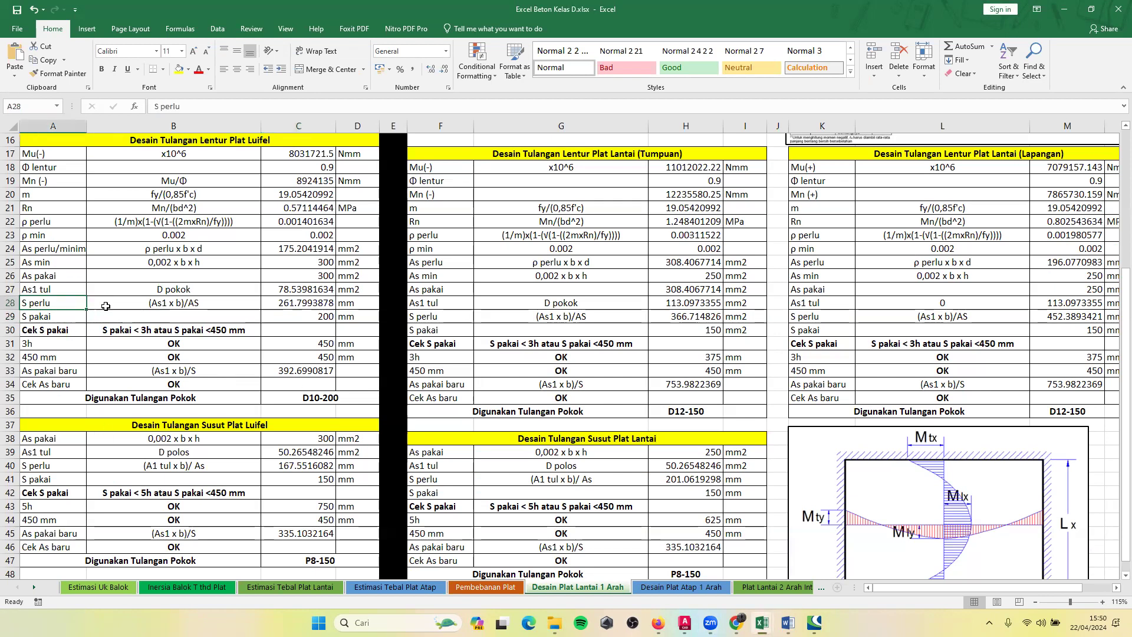
click(289, 316)
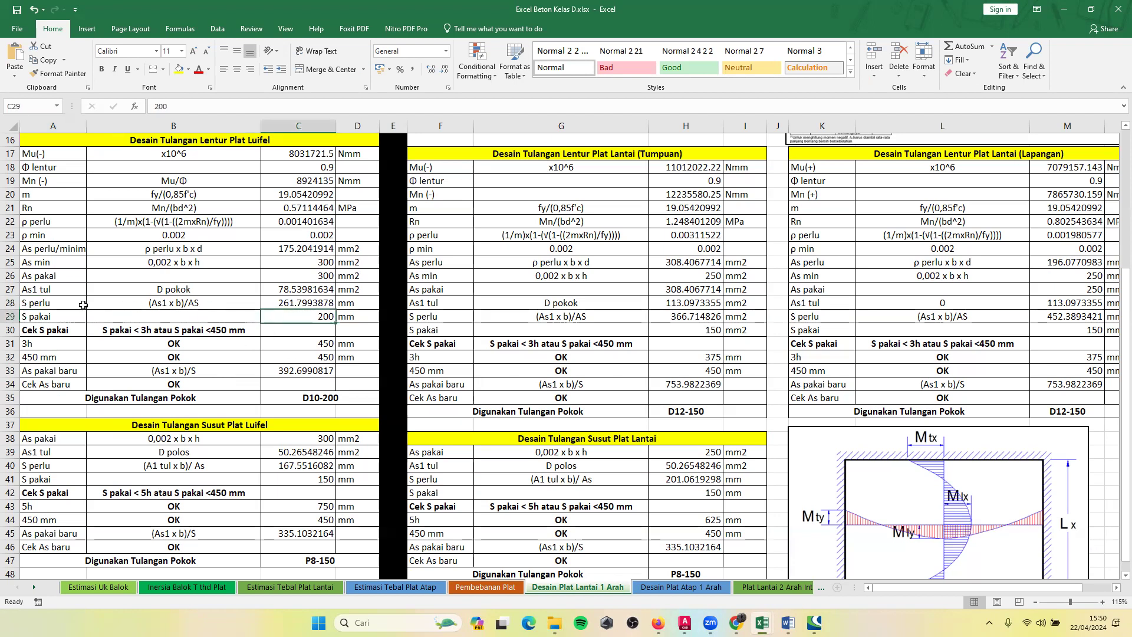
click(54, 302)
click(182, 303)
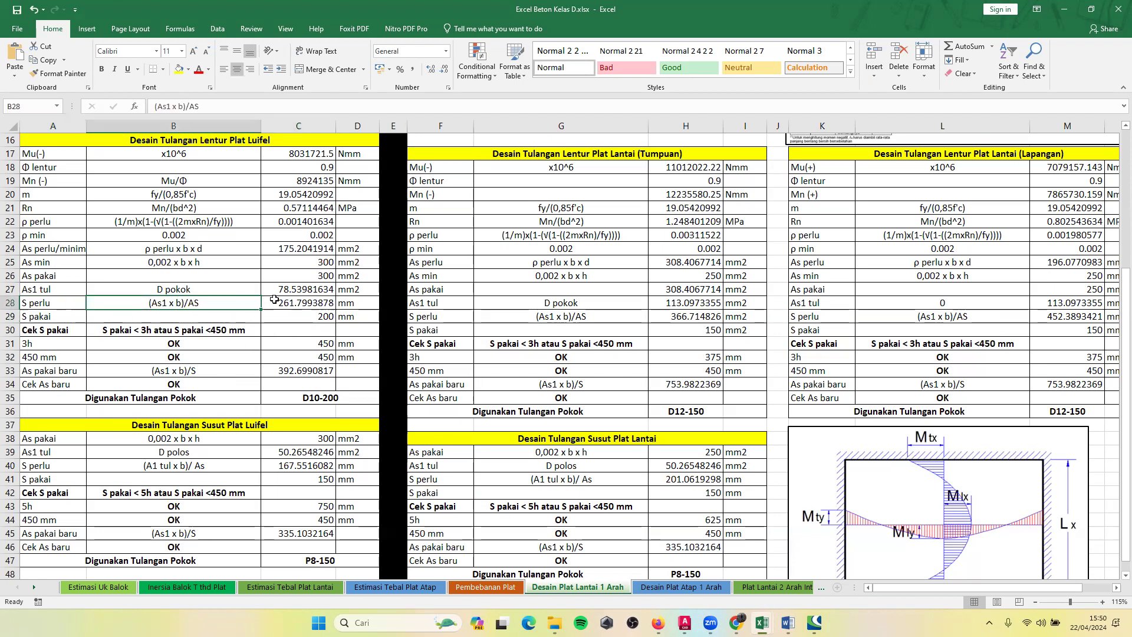
click(292, 302)
click(321, 319)
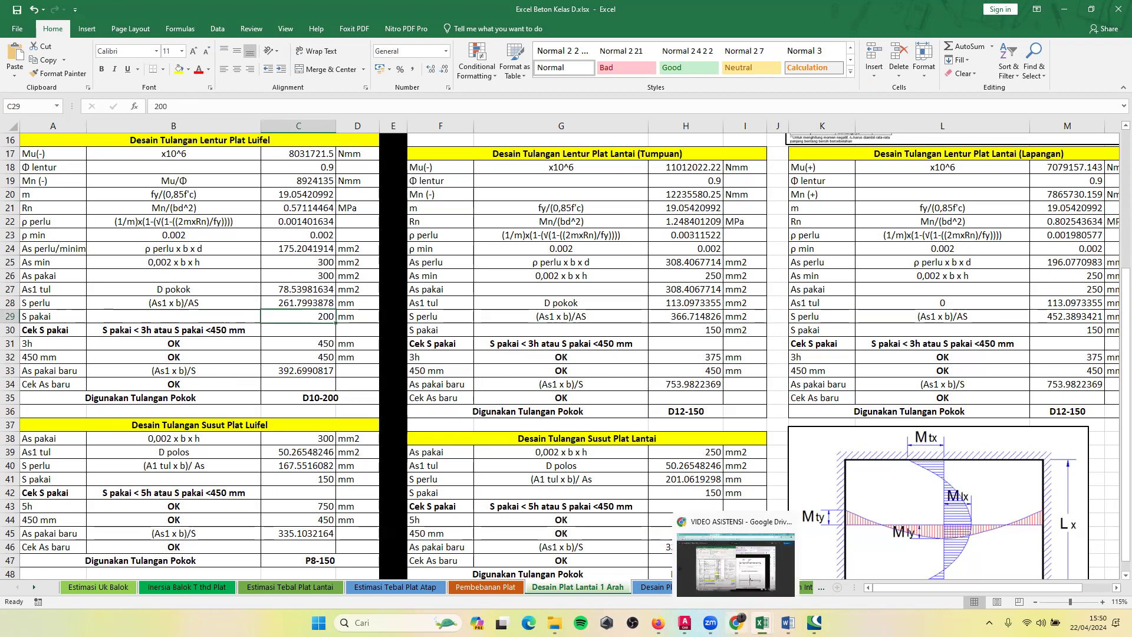
click(288, 304)
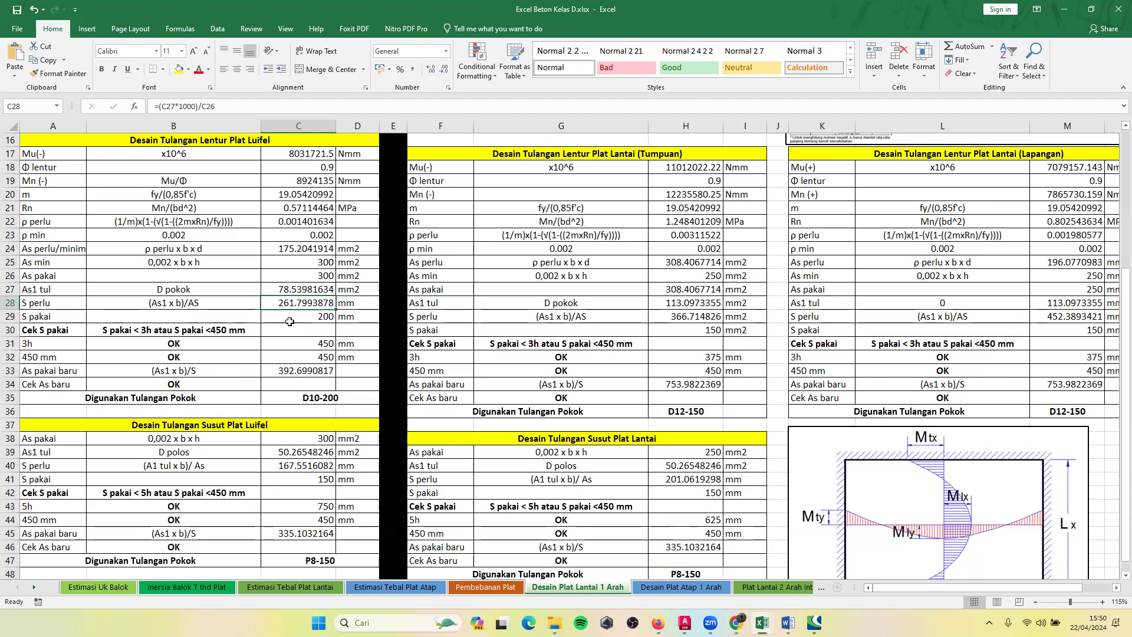
click(290, 321)
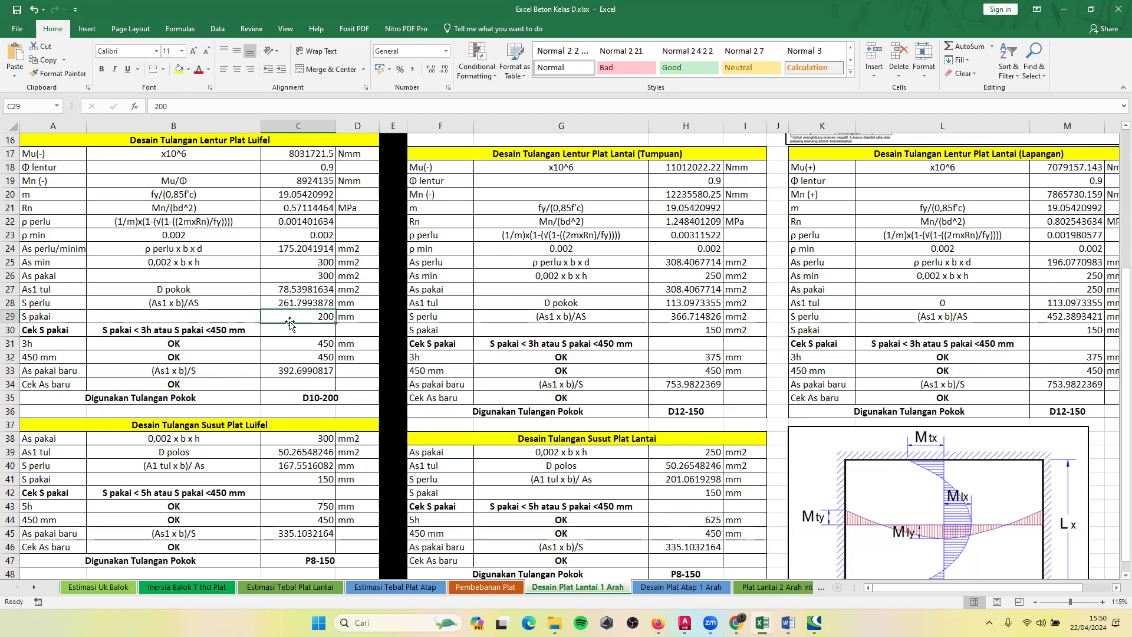
click(306, 303)
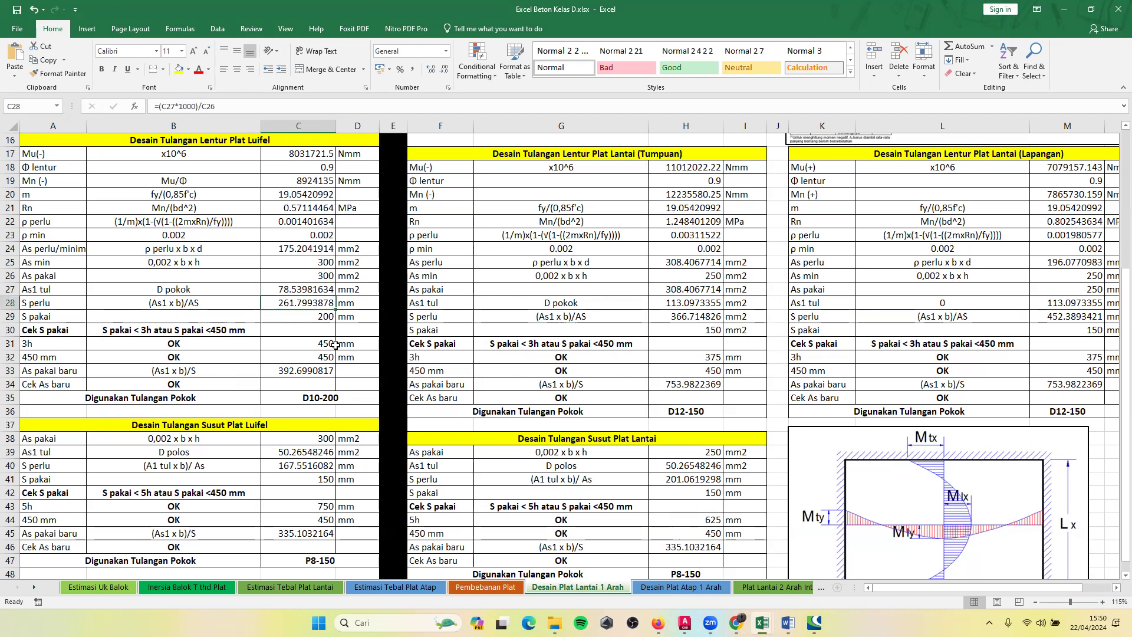
Set S pakai in C29 of the luifel flexural reinforcement table to 250 mm.
click(300, 315)
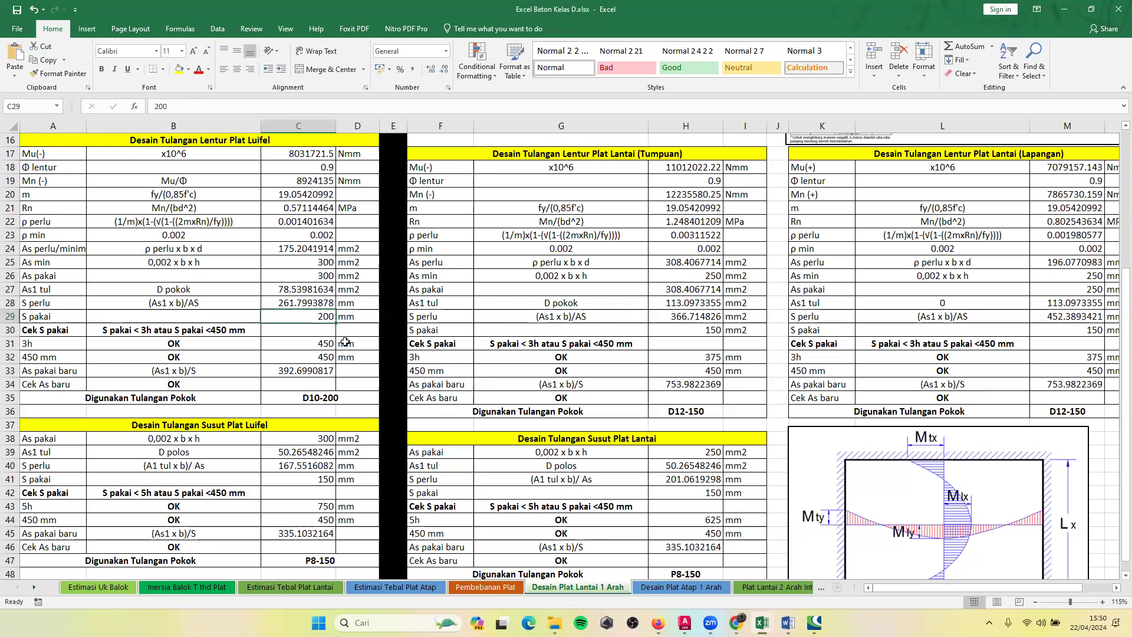
text(25)
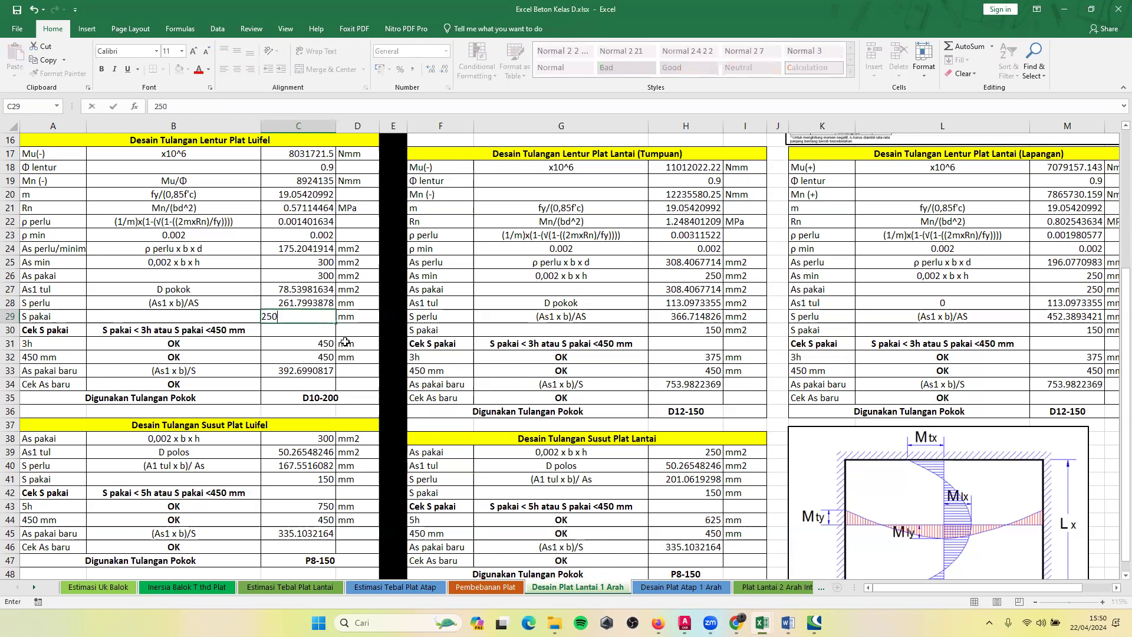
key(Return)
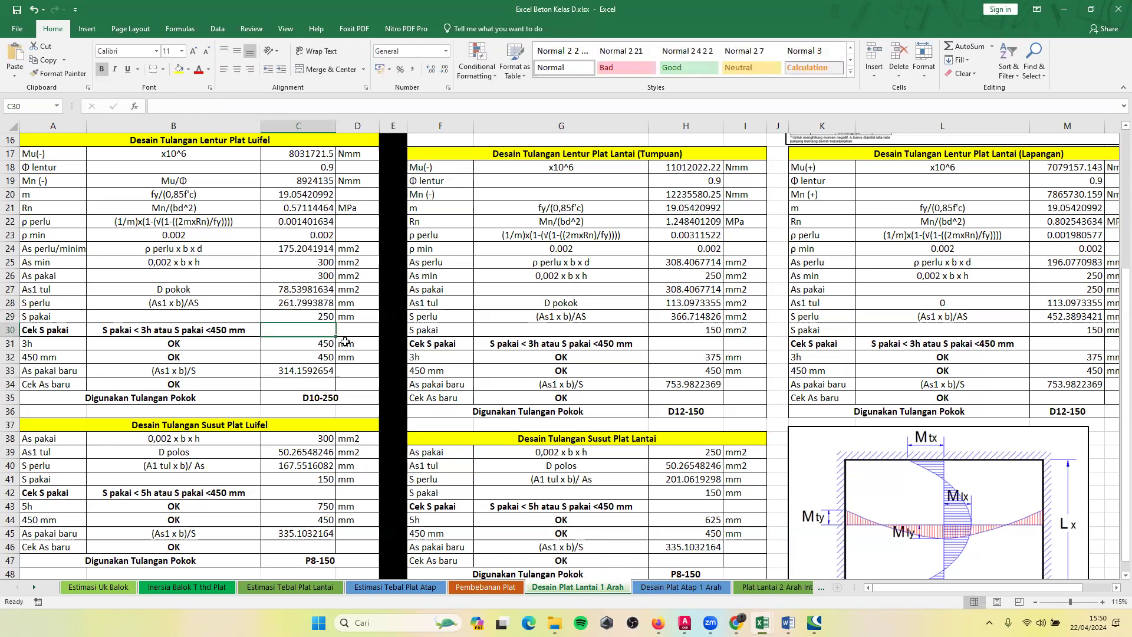
Check the S pakai spacing criterion in B30 against the 3h and 450 mm limits in C31:C32.
click(316, 342)
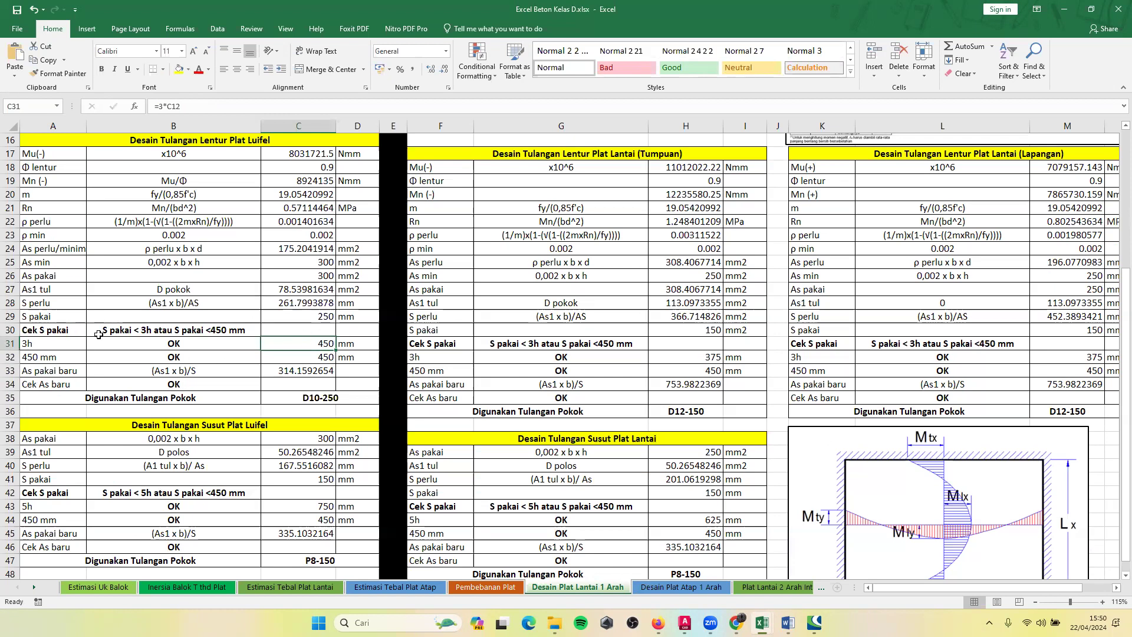
click(299, 316)
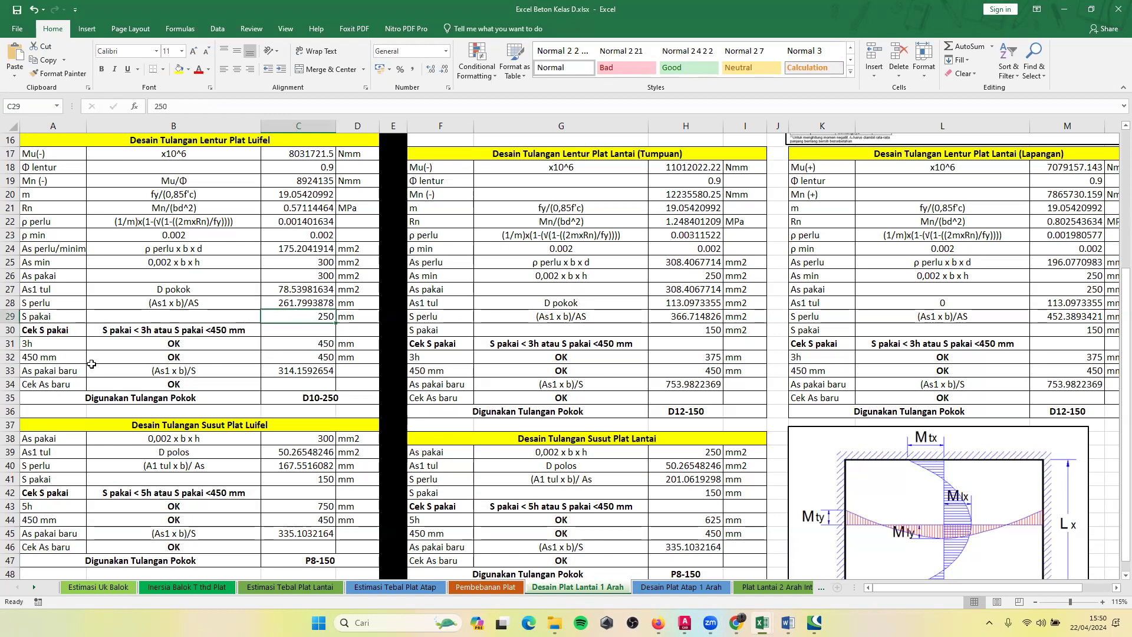
click(145, 335)
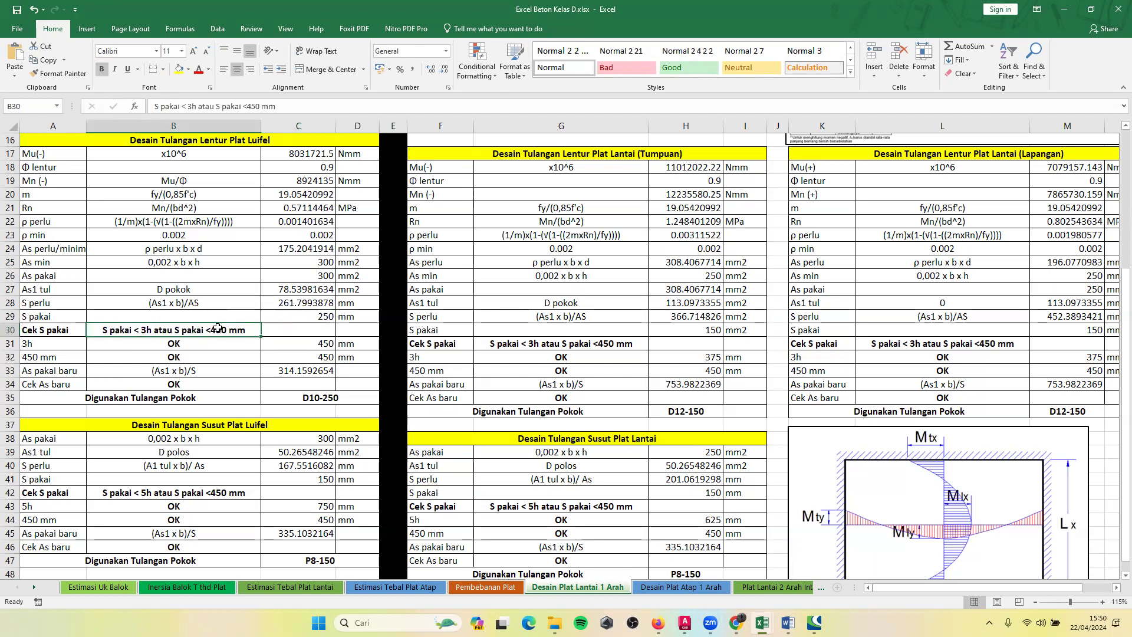
click(314, 342)
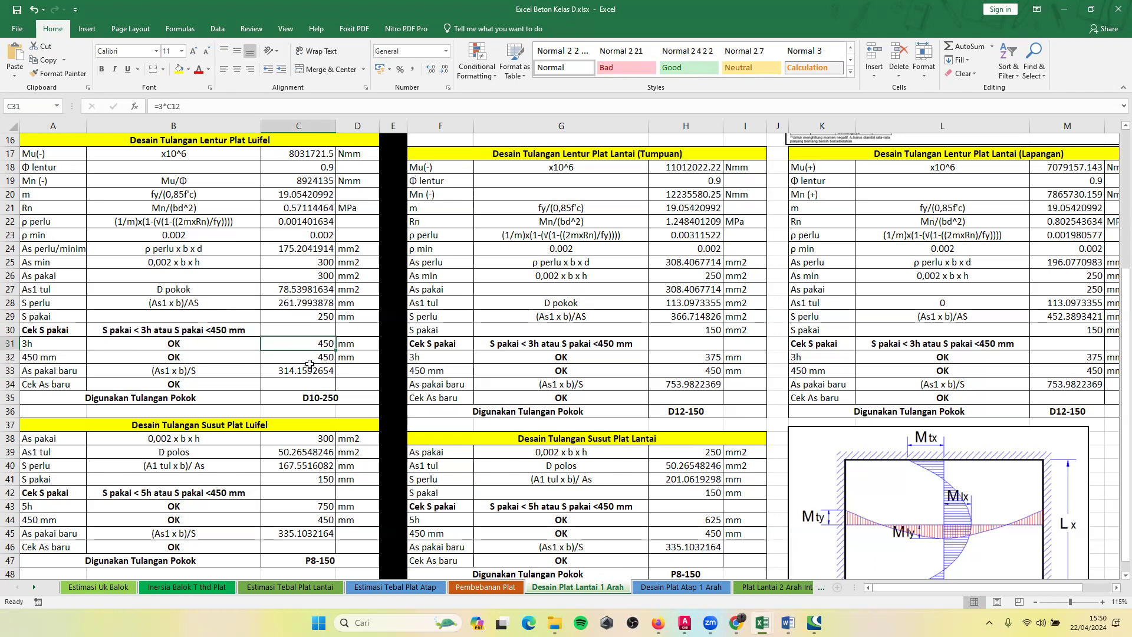
drag(298, 344, 306, 355)
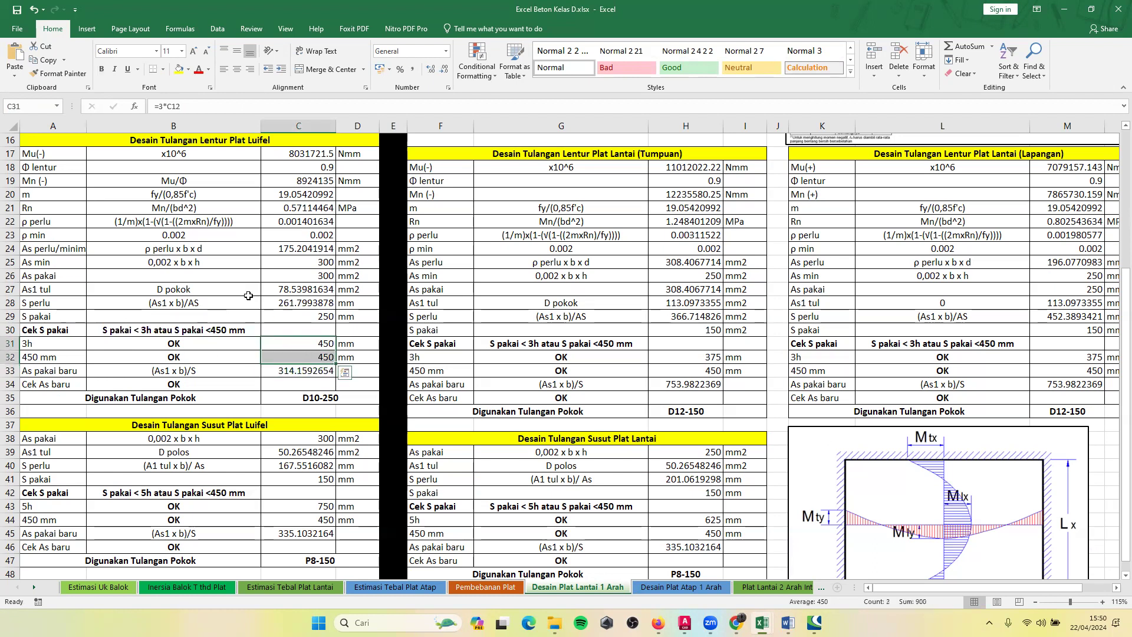
Inspect the 3h limit formula =3*C12 in C31 and trace its reference to the H pelat cell.
click(292, 340)
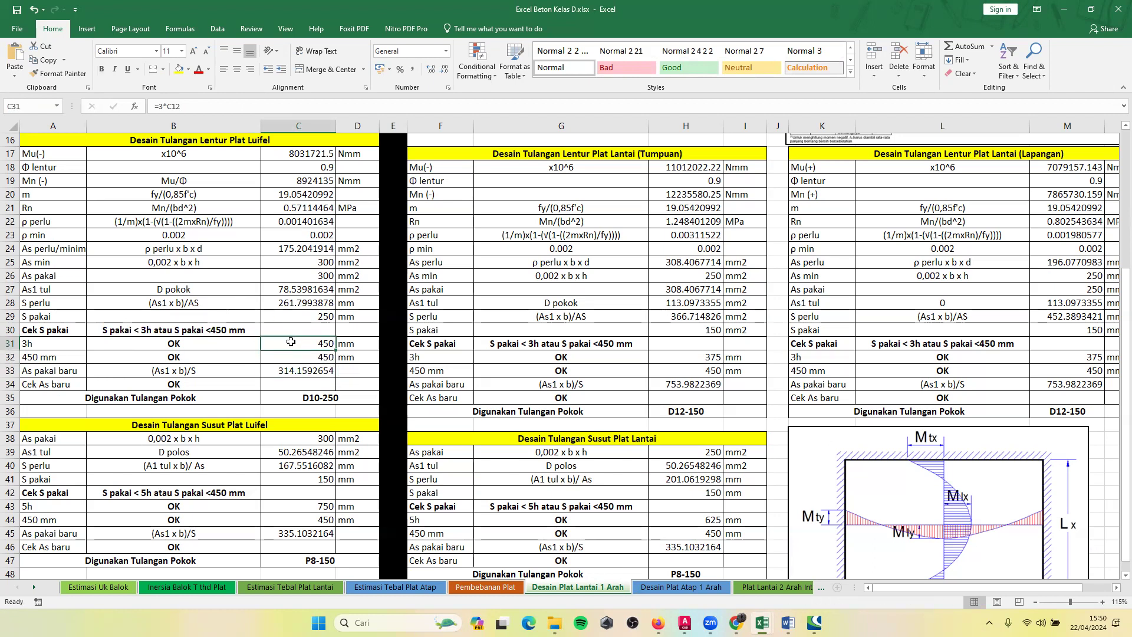
double_click(290, 343)
scroll(294, 348, up, 2)
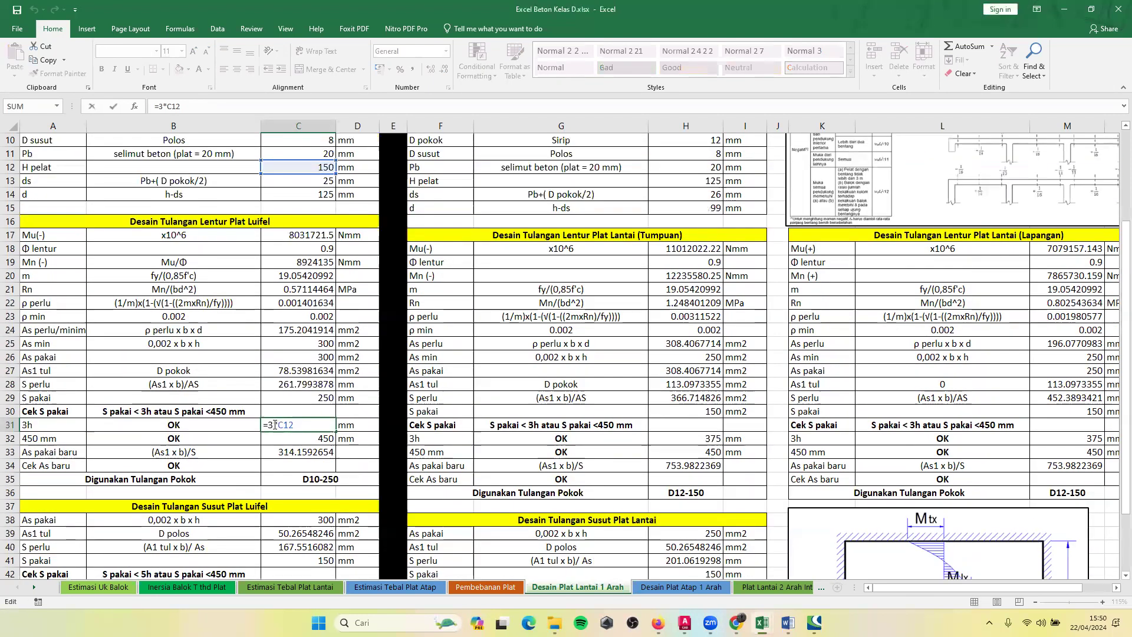
scroll(296, 354, up, 3)
key(Return)
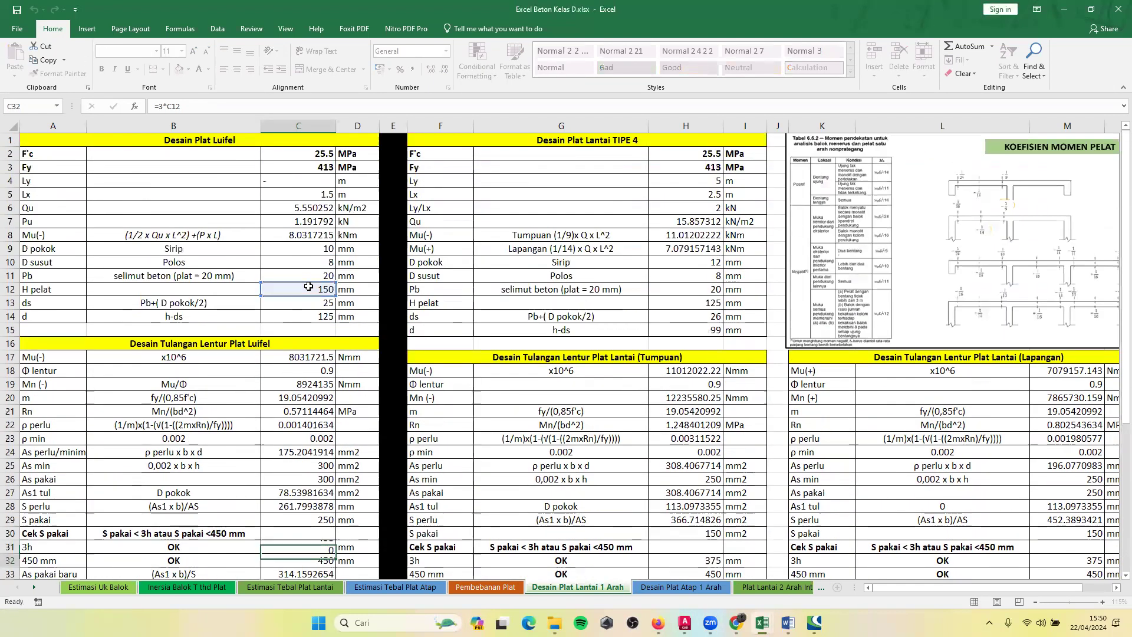
scroll(308, 287, down, 3)
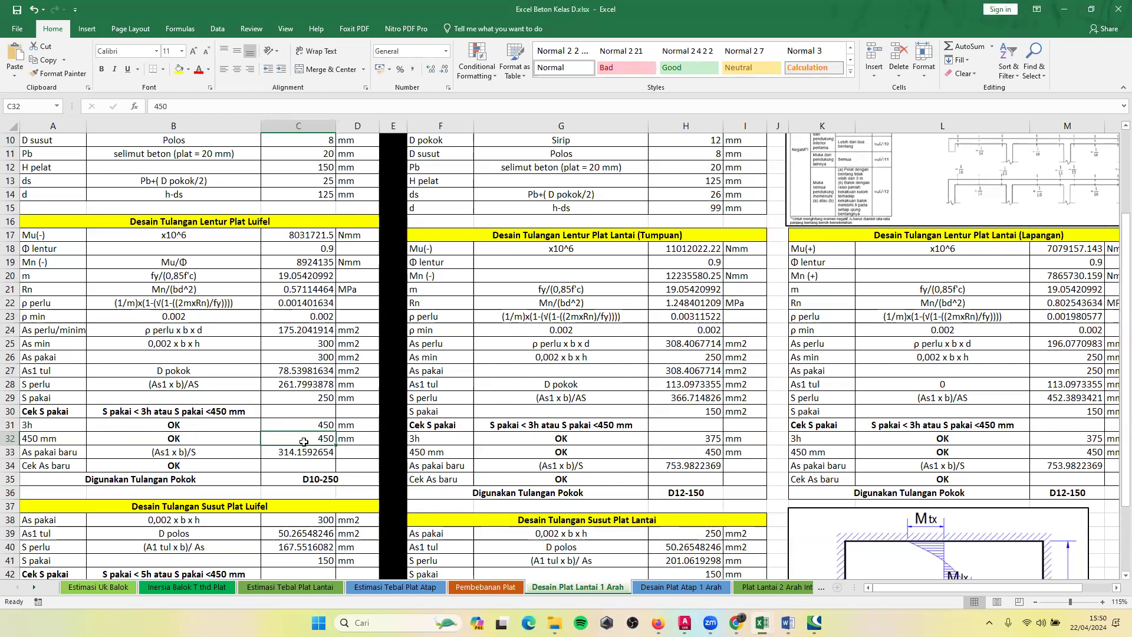
Inspect the IF formula in B31 that compares S pakai with the 3h limit, leaving it as is.
click(176, 426)
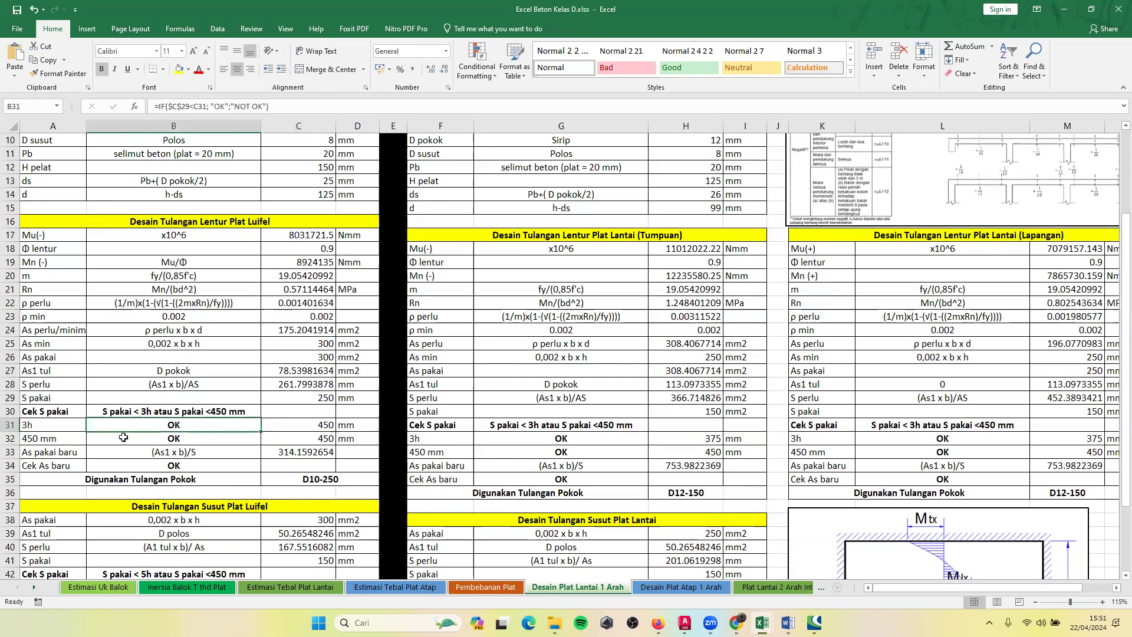
double_click(194, 425)
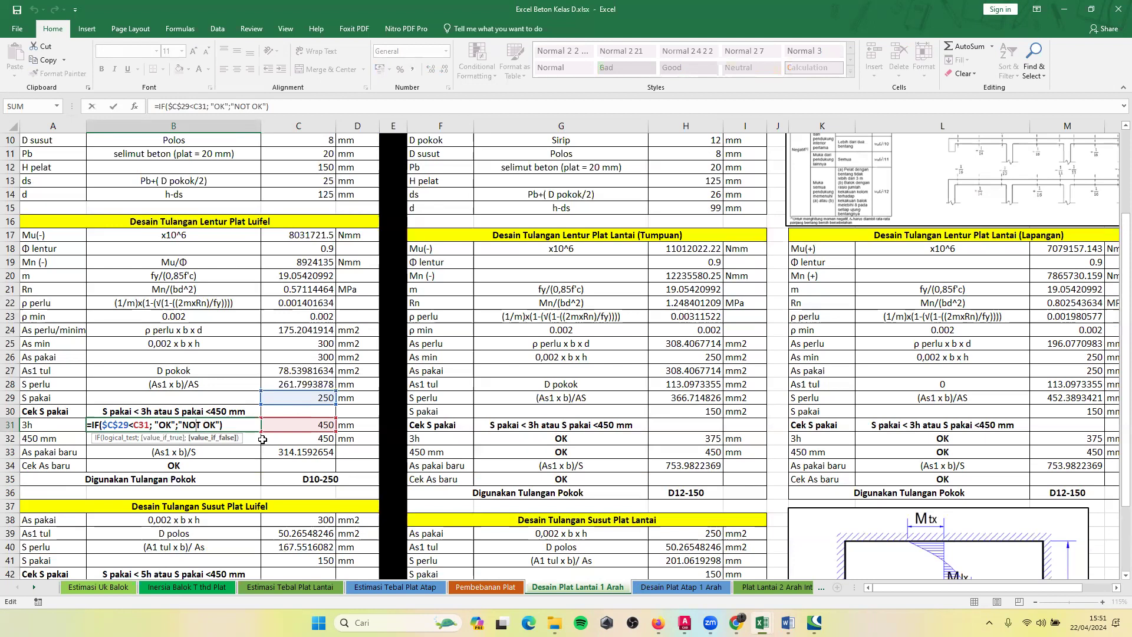
key(Return)
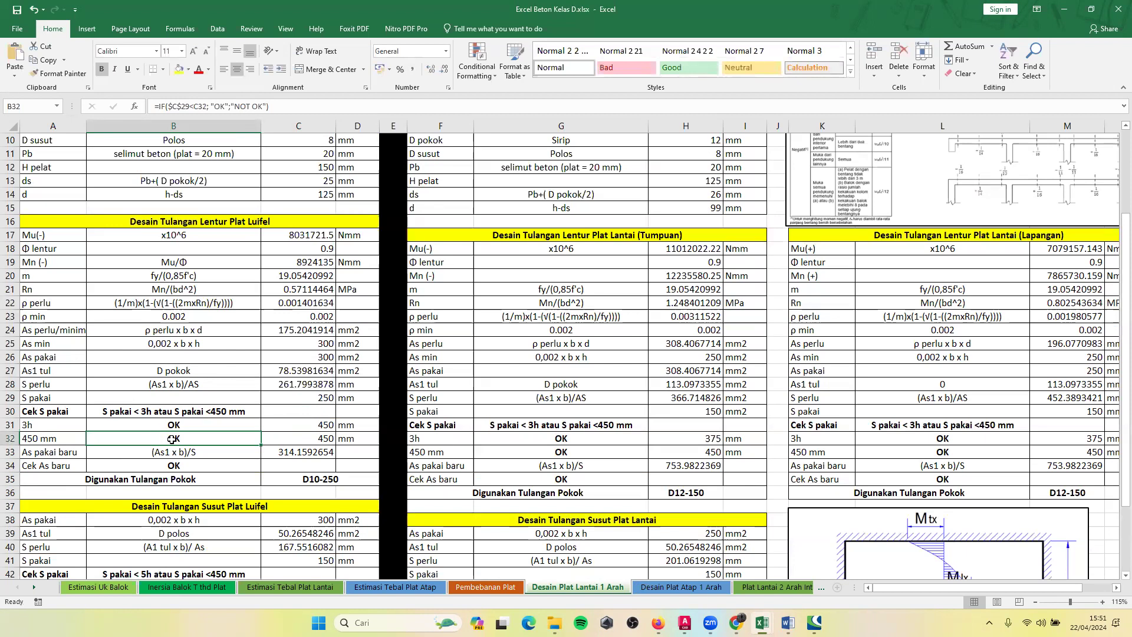
Inspect the IF formula in B32 that compares S pakai with the 450 mm limit, and recheck B31 beside it.
double_click(171, 439)
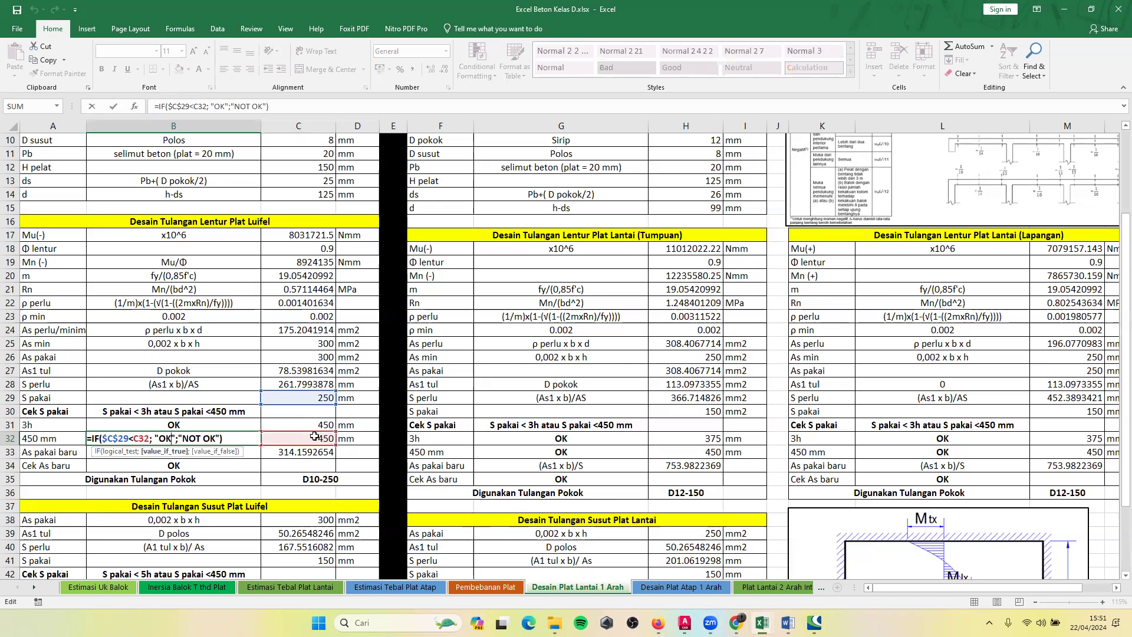
mouse_move(318, 431)
mouse_down()
mouse_move(308, 421)
mouse_move(311, 443)
mouse_up()
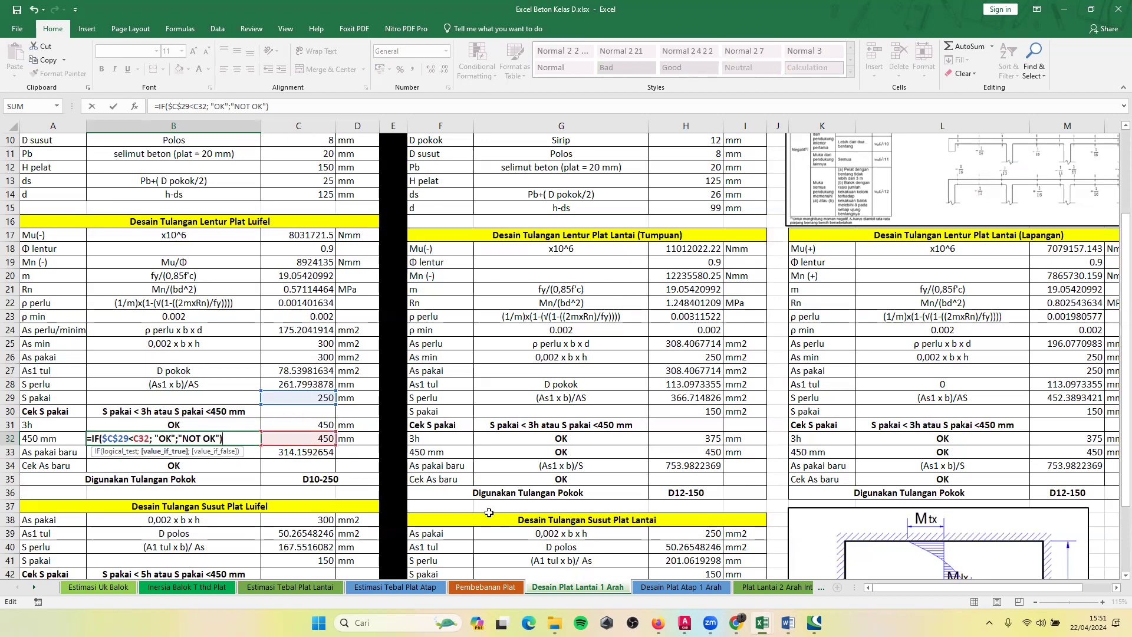
key(Return)
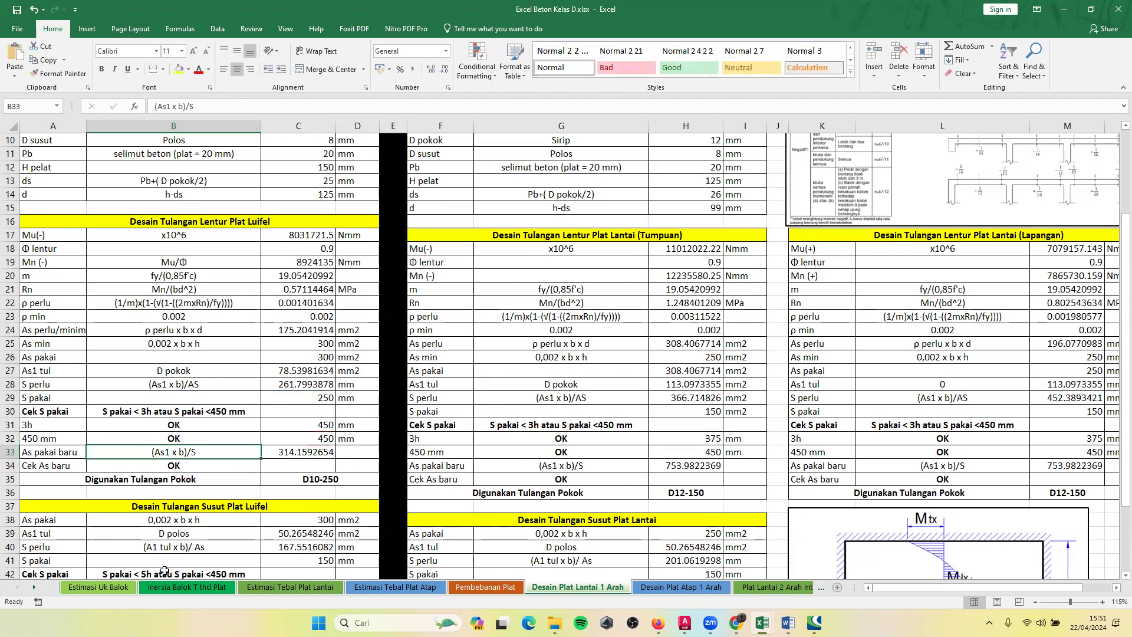
click(168, 441)
click(187, 426)
click(188, 438)
Review the As pakai baru and Cek As baru rows against the S perlu and S pakai spacings.
click(143, 452)
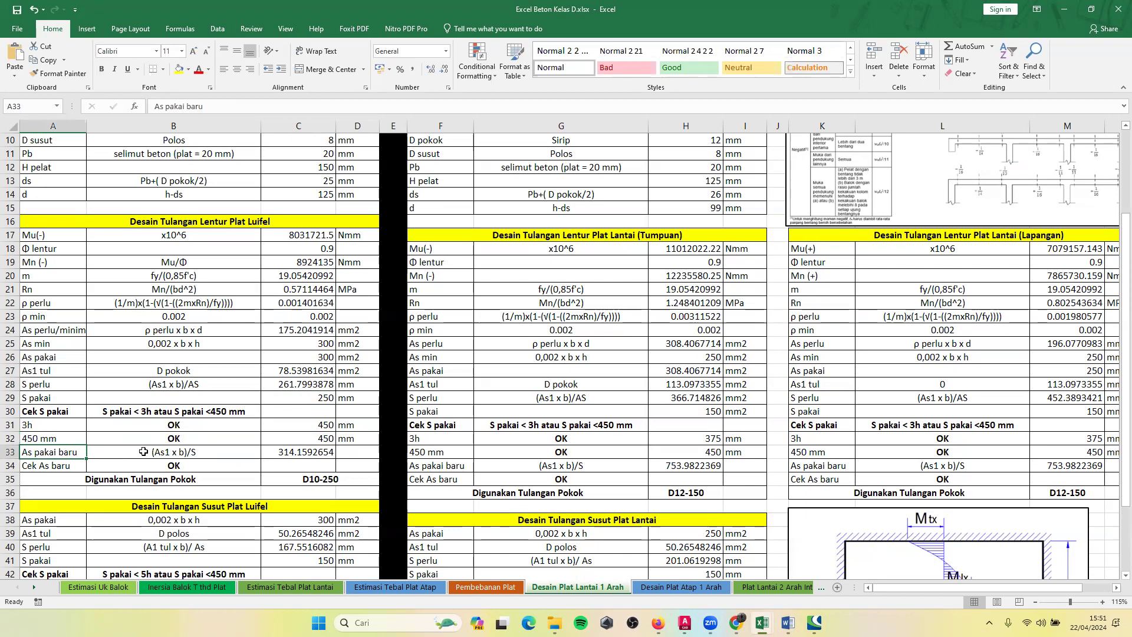
click(292, 453)
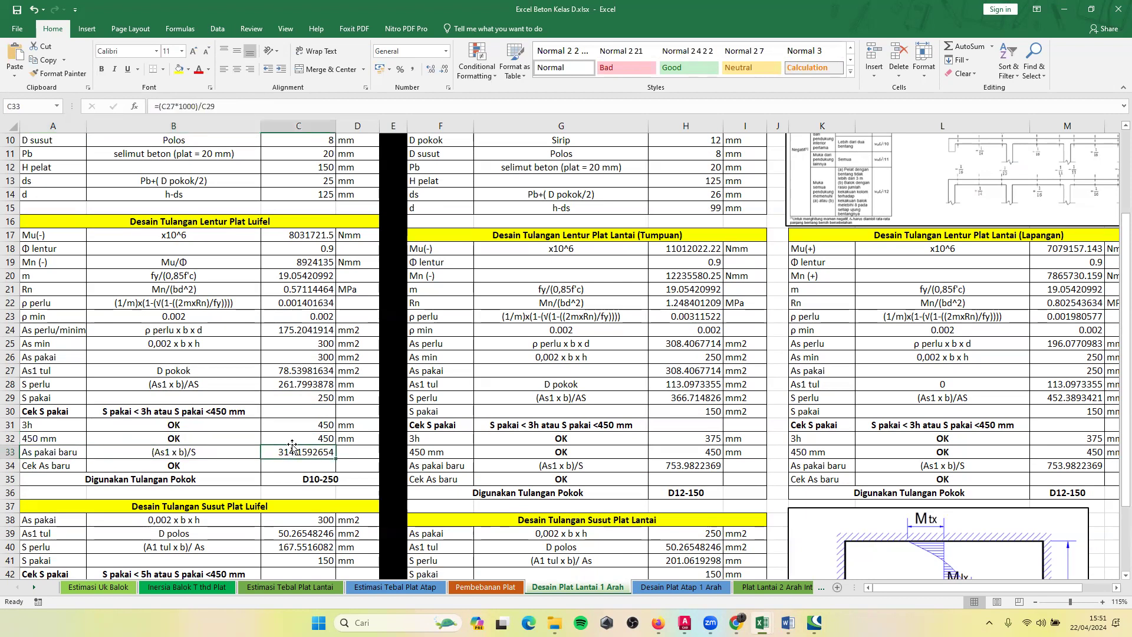
click(277, 389)
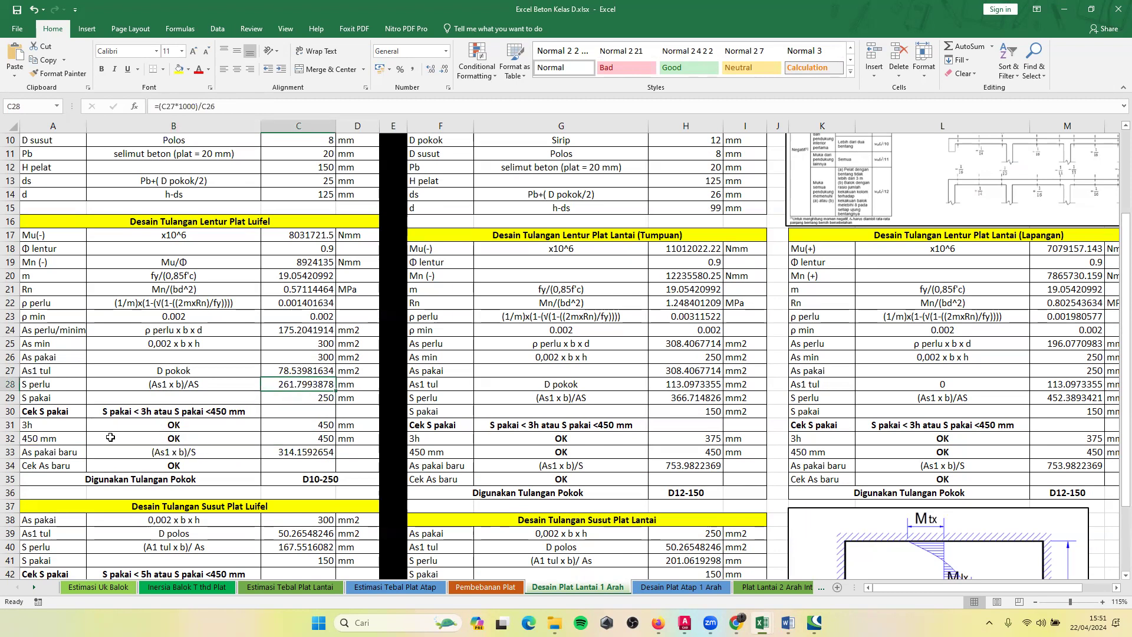
click(59, 466)
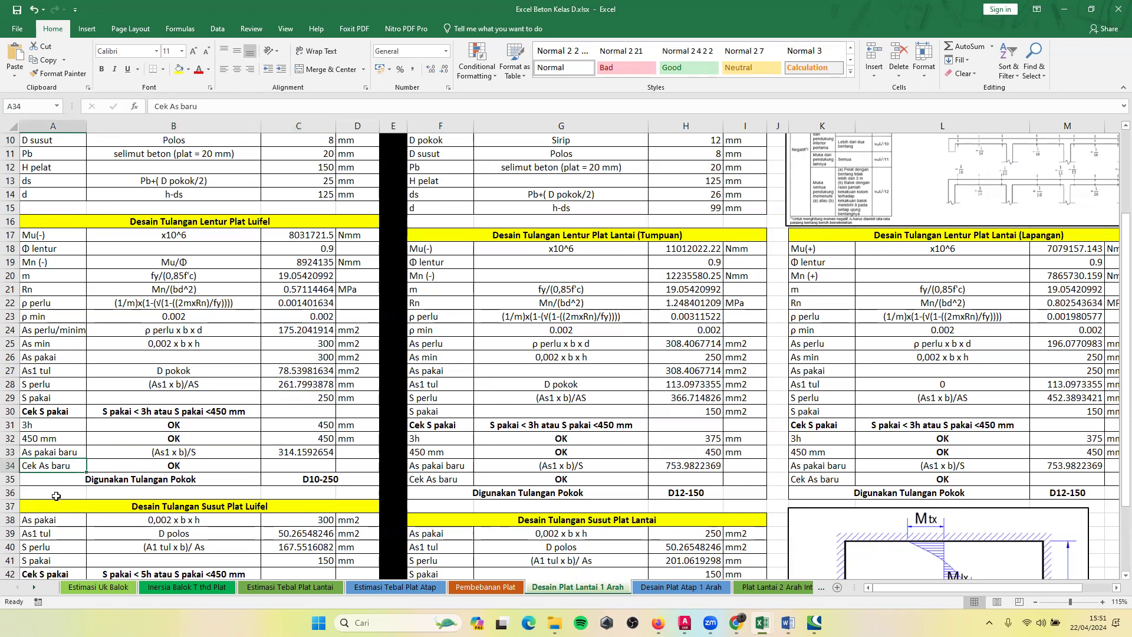
click(171, 397)
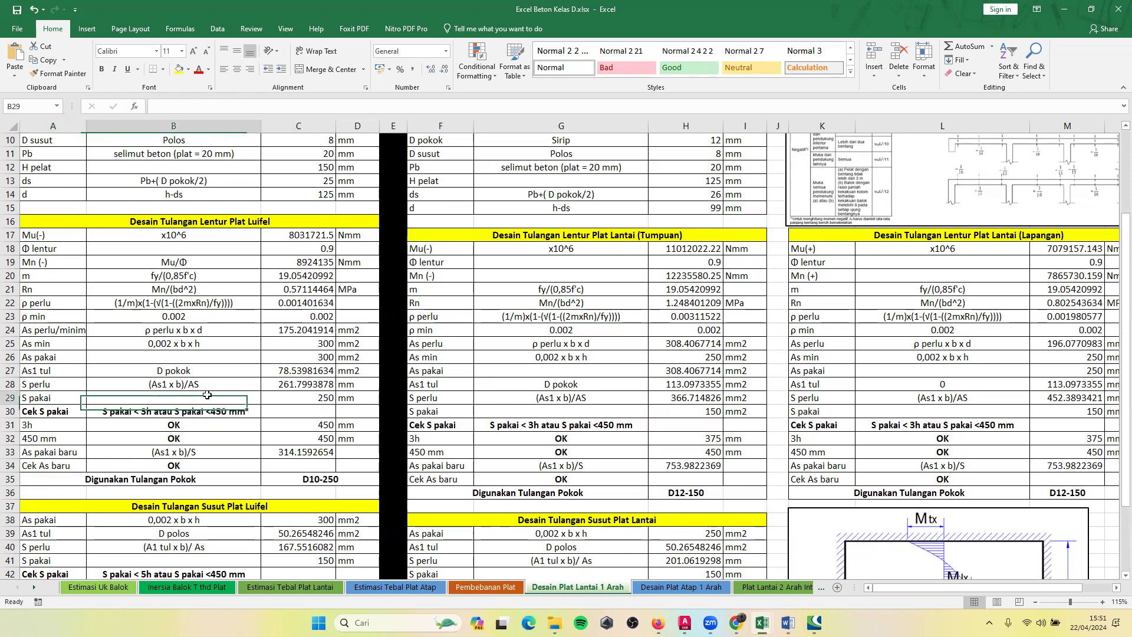
click(277, 401)
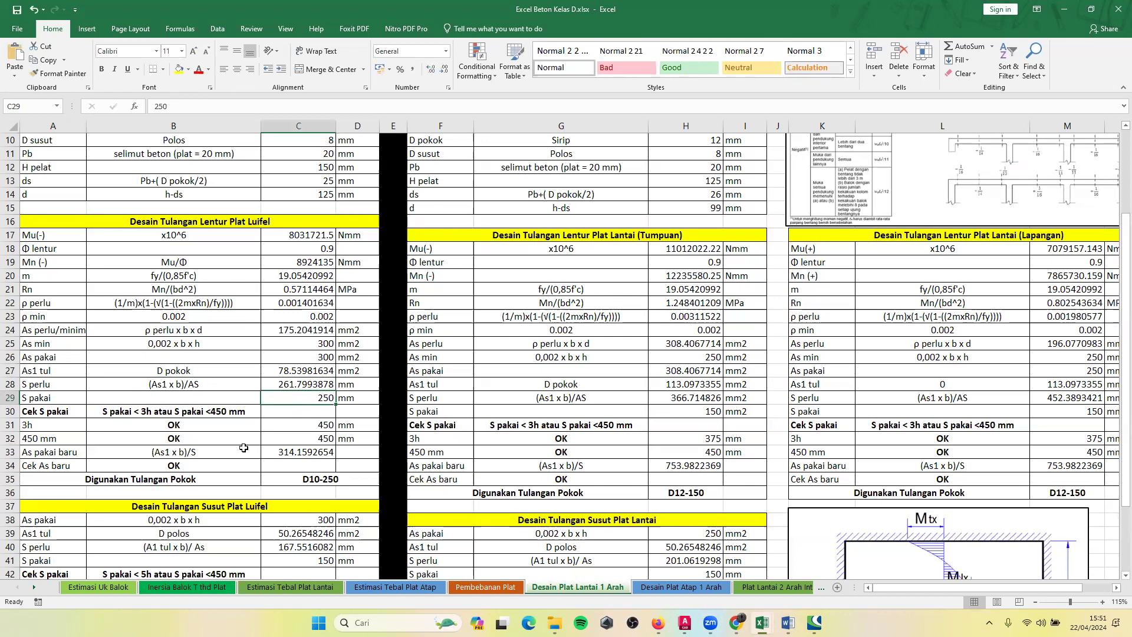
Inspect the As pakai baru formula =(C27*1000)/C29 in C33 and its As1 tul and S pakai references.
click(288, 450)
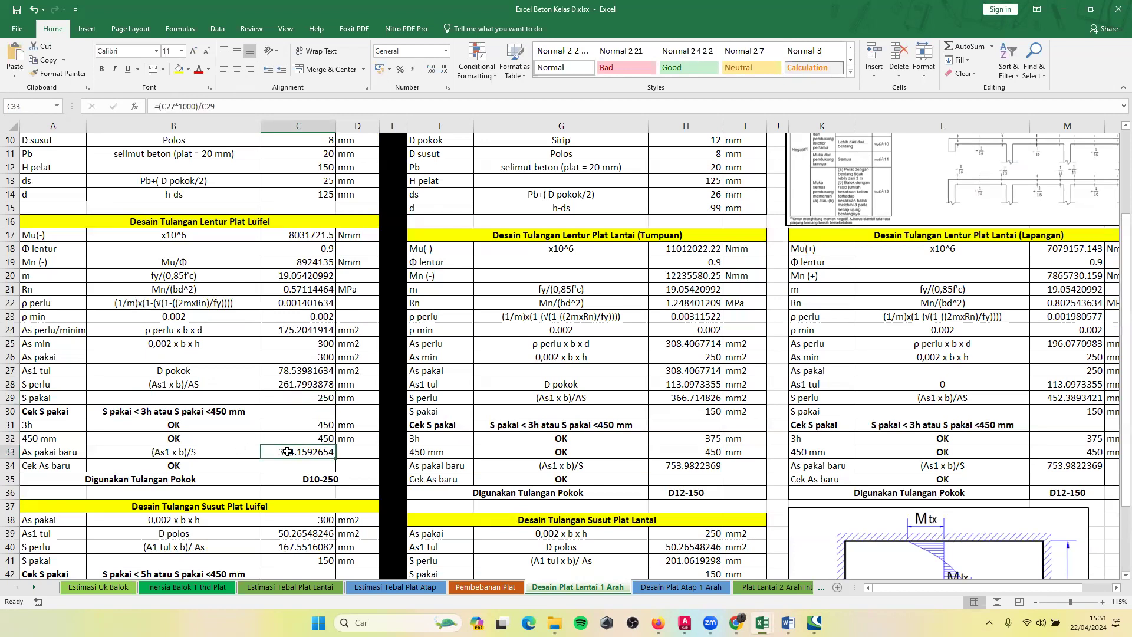
click(224, 454)
double_click(304, 452)
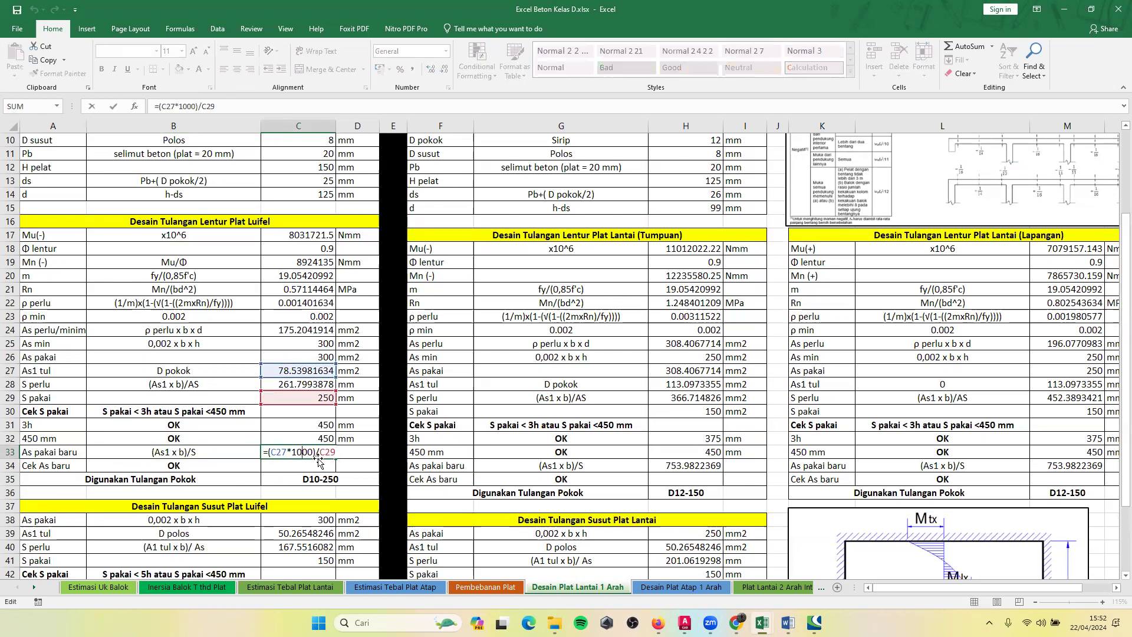
key(Return)
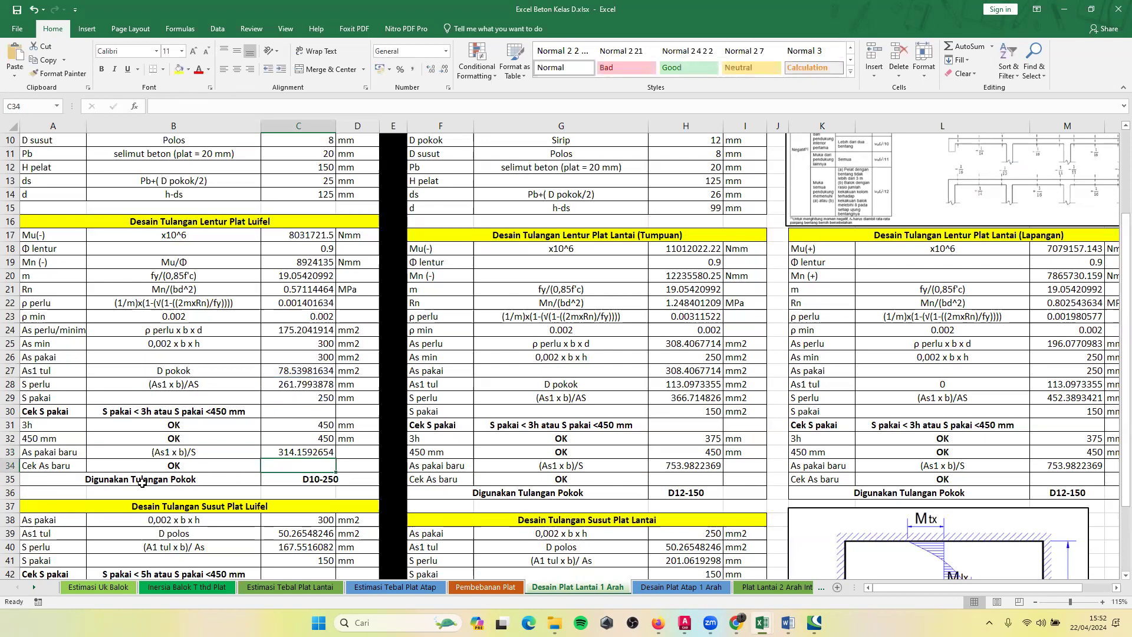
Inspect the Cek As baru IF formula in B34 that compares As pakai baru with As pakai, leaving it as is.
click(135, 469)
double_click(161, 464)
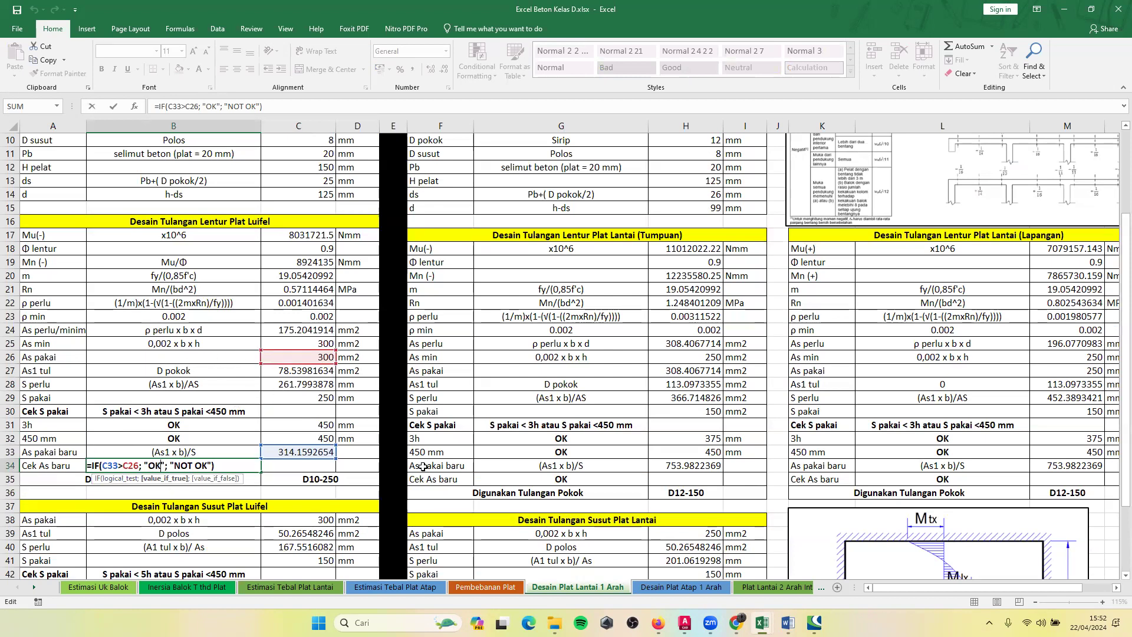
key(Return)
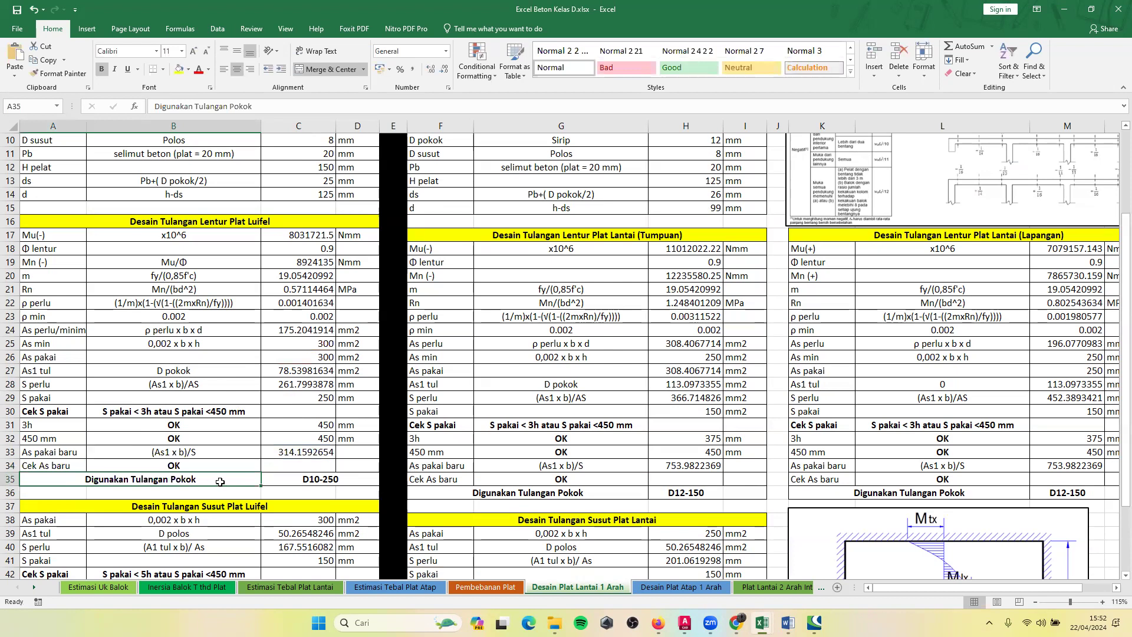
Inspect the CONCATENATE formula in C35 that builds the Digunakan Tulangan Pokok label from the bar diameter and S pakai.
click(273, 480)
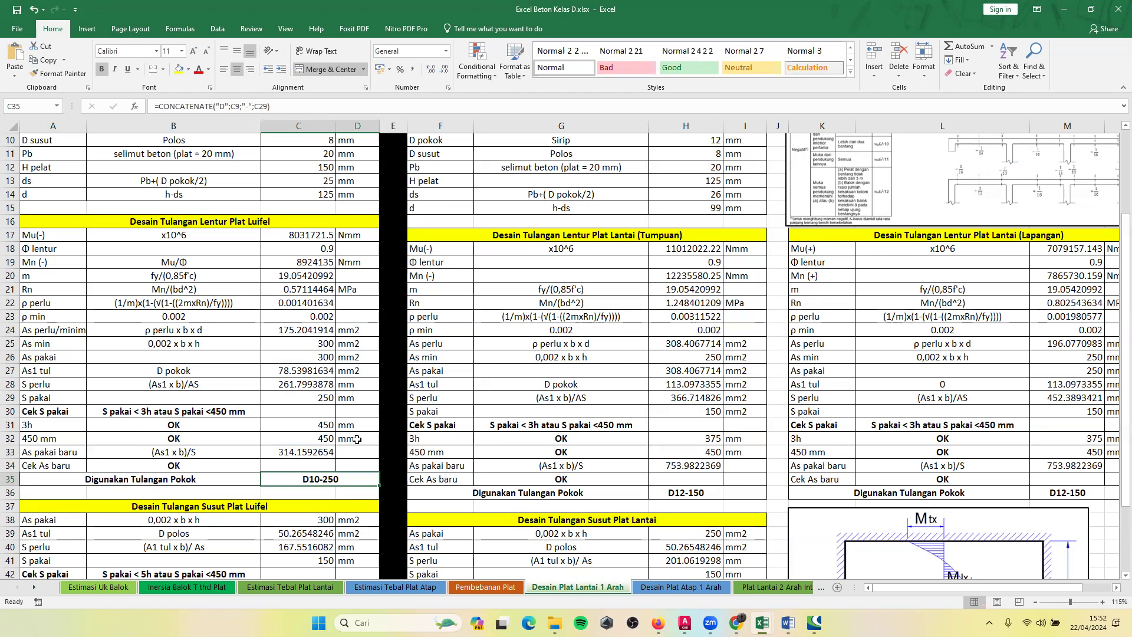
scroll(279, 476, up, 2)
scroll(279, 476, down, 2)
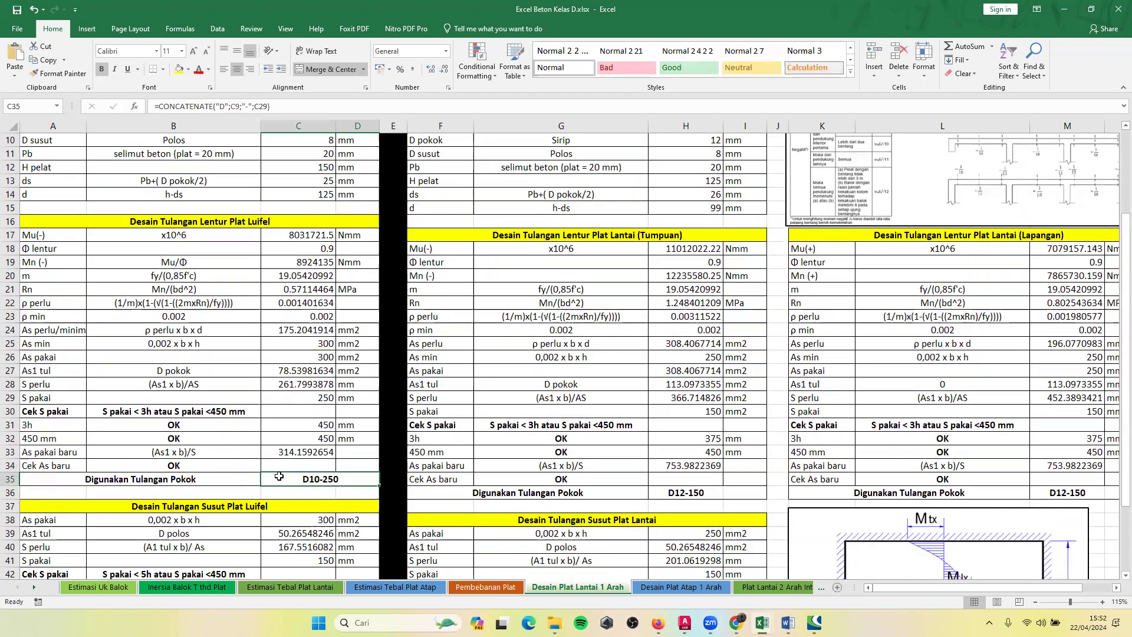
Inspect the As pakai formula =0.002*1000*C12 in C38 of the Desain Tulangan Susut Plat Luifel block and its H pelat reference.
scroll(249, 305, down, 2)
scroll(278, 378, down, 3)
scroll(216, 368, down, 3)
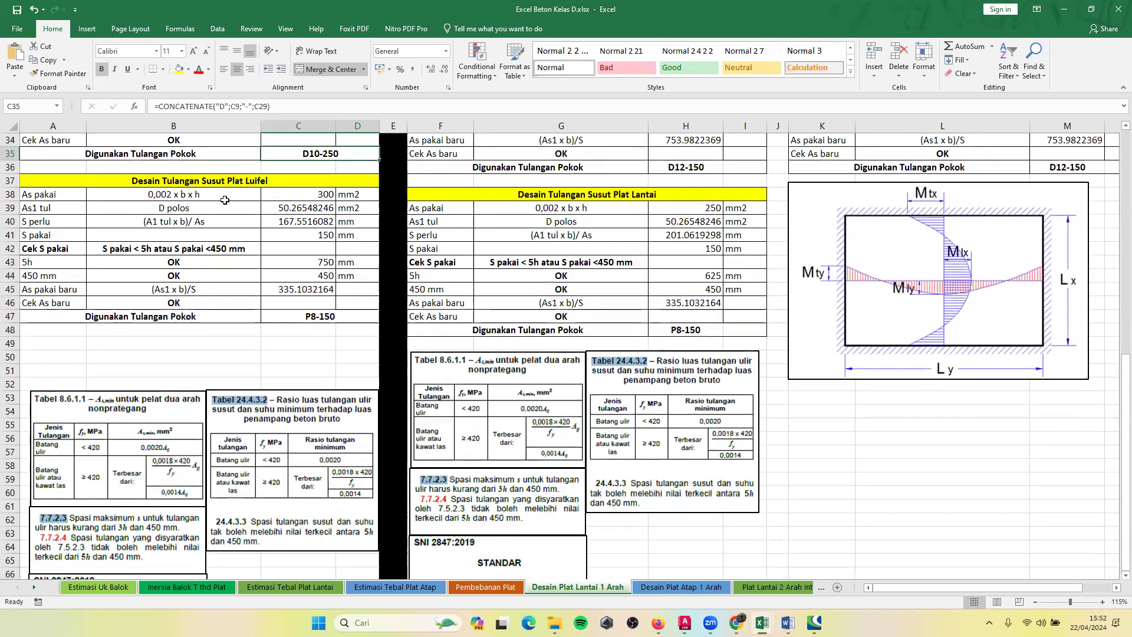
scroll(194, 265, up, 1)
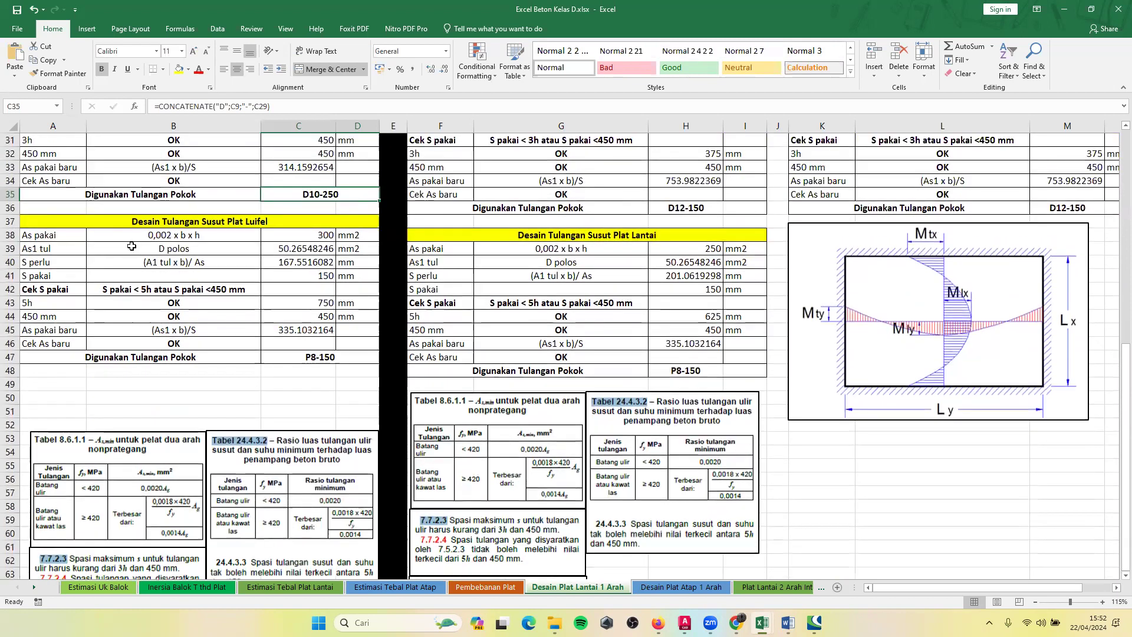
click(140, 237)
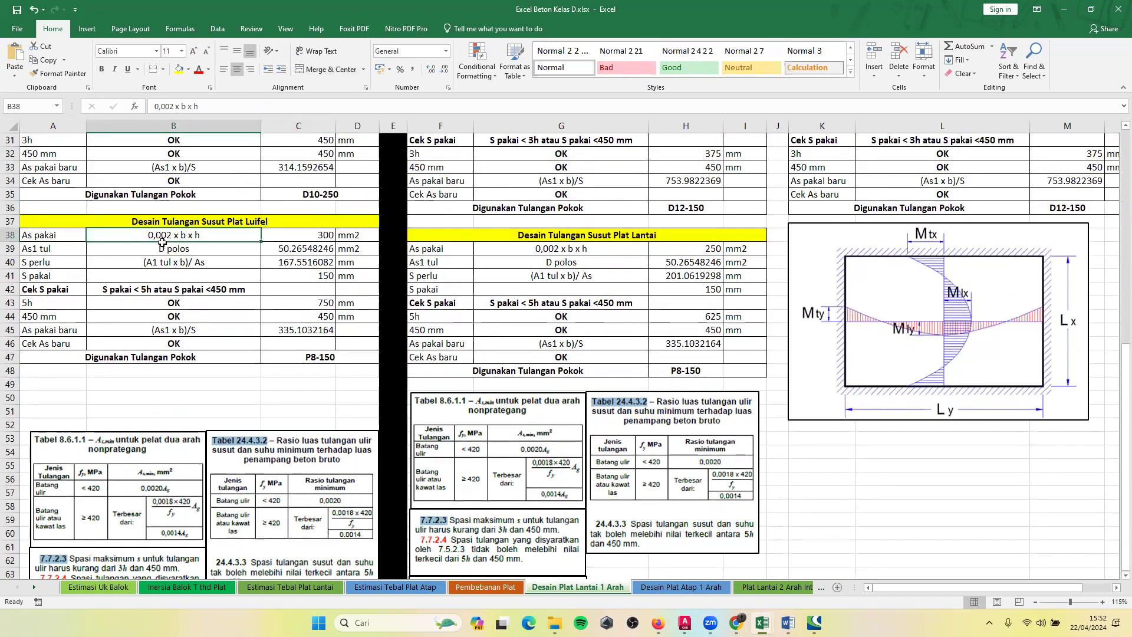
click(299, 237)
scroll(292, 261, up, 2)
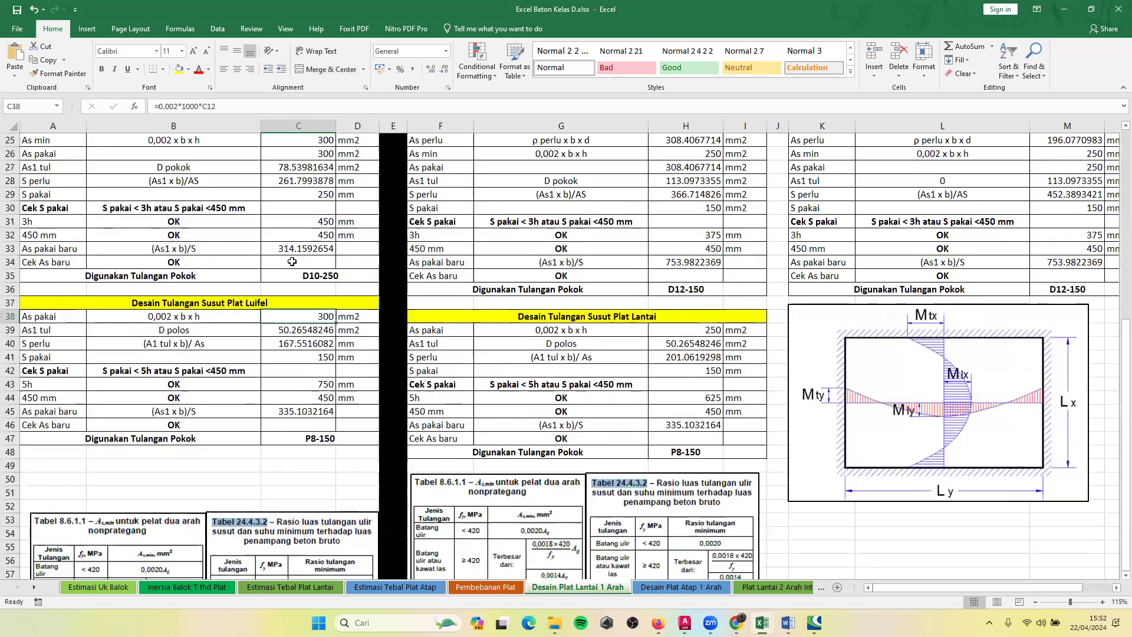
scroll(292, 261, up, 1)
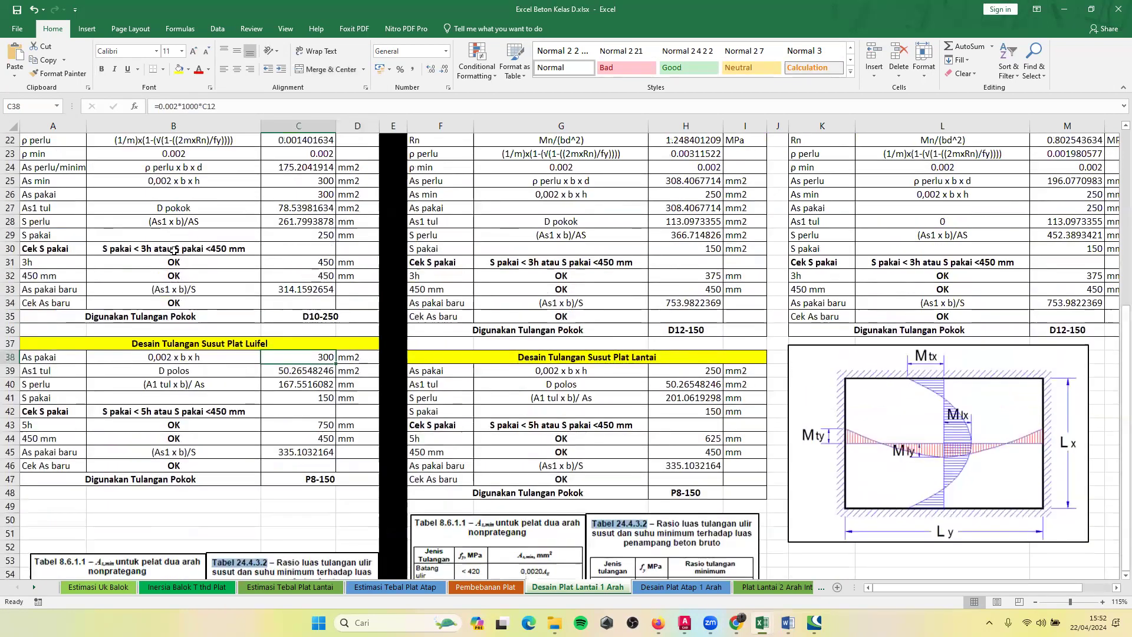
double_click(283, 358)
scroll(283, 358, up, 5)
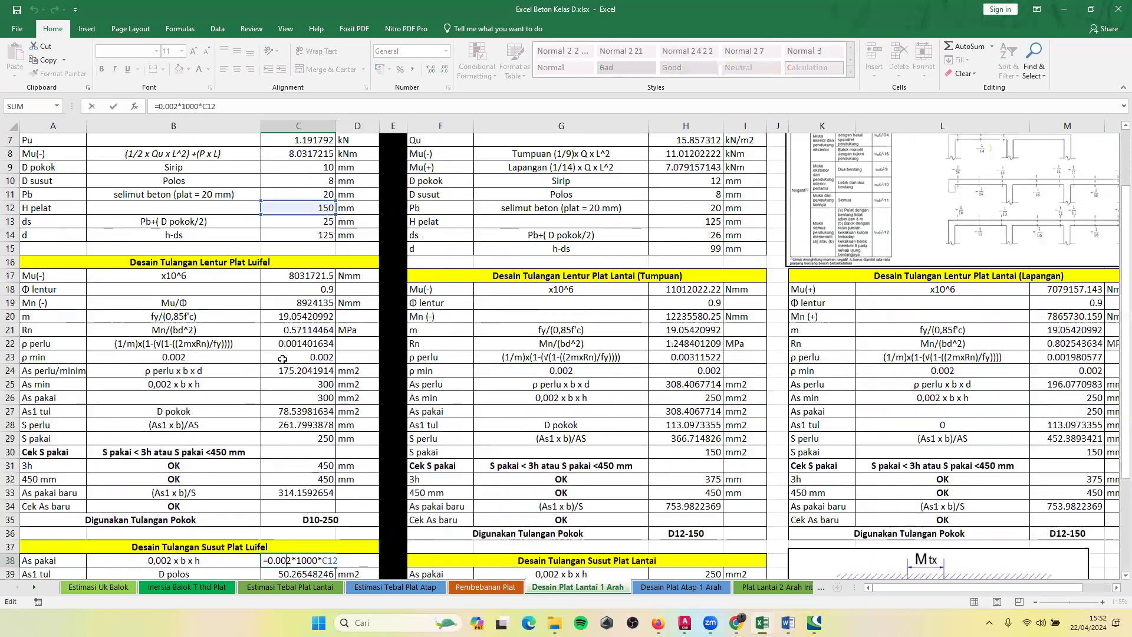
scroll(270, 354, down, 5)
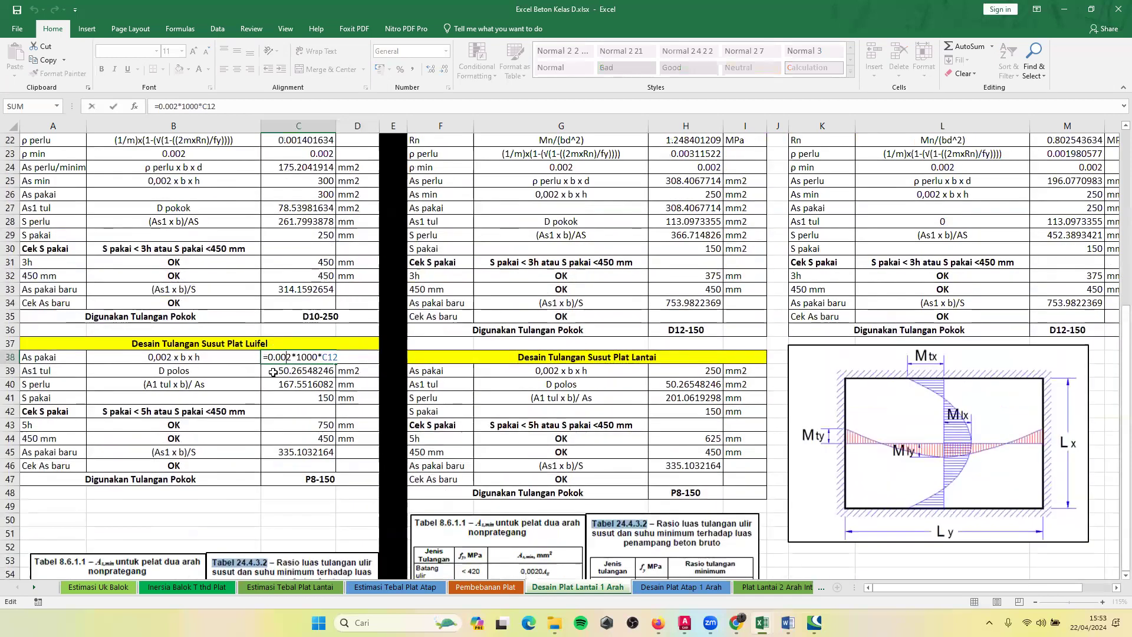
key(Return)
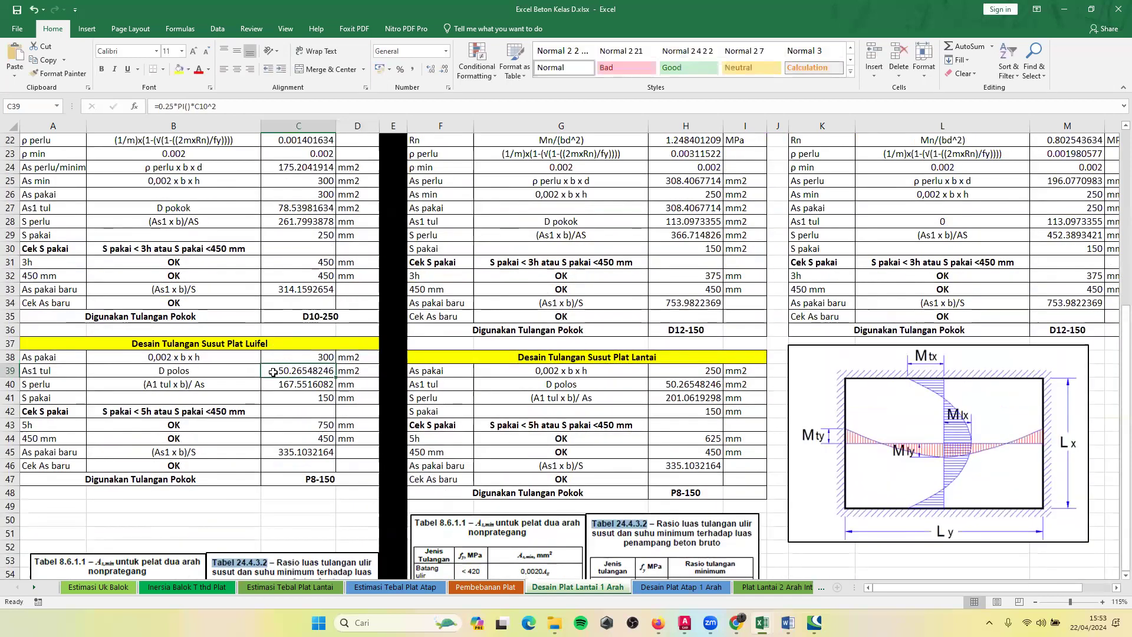
Inspect the As1 tul formula =0.25*PI()*C10^2 in C39 for the luifel's plain shrinkage bars, leaving it as is.
double_click(323, 369)
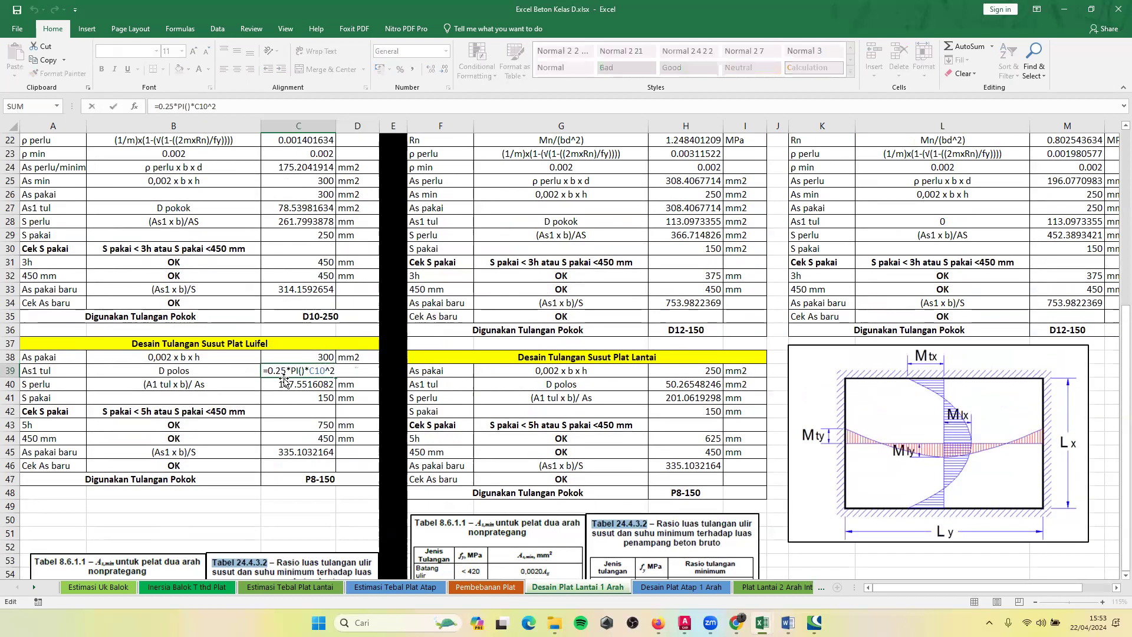
scroll(318, 410, up, 7)
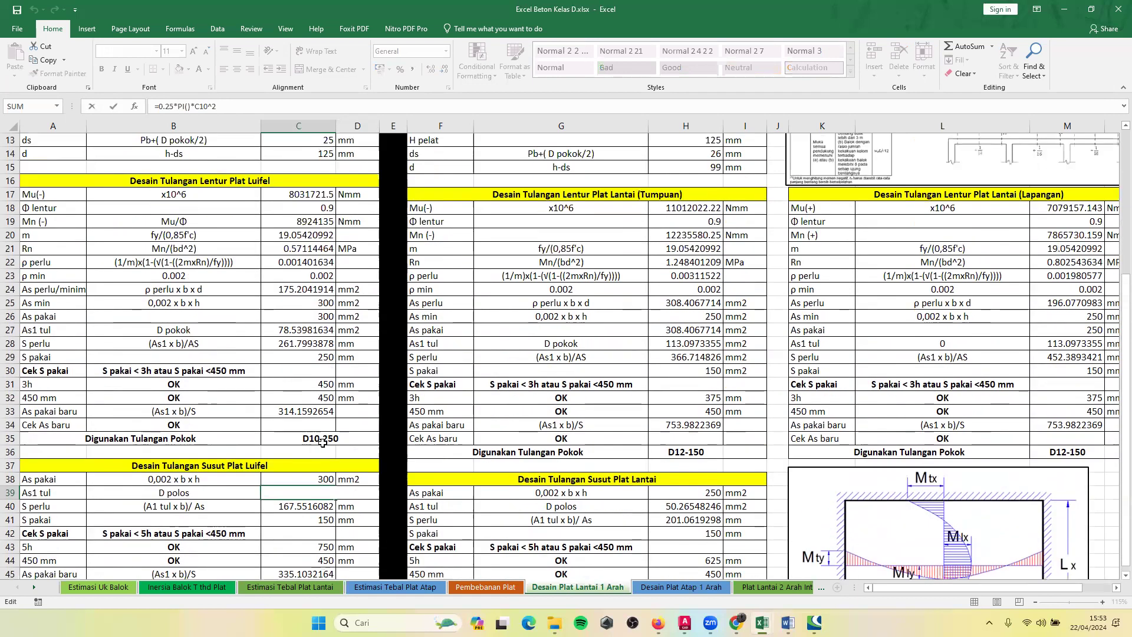
scroll(319, 302, down, 6)
key(Return)
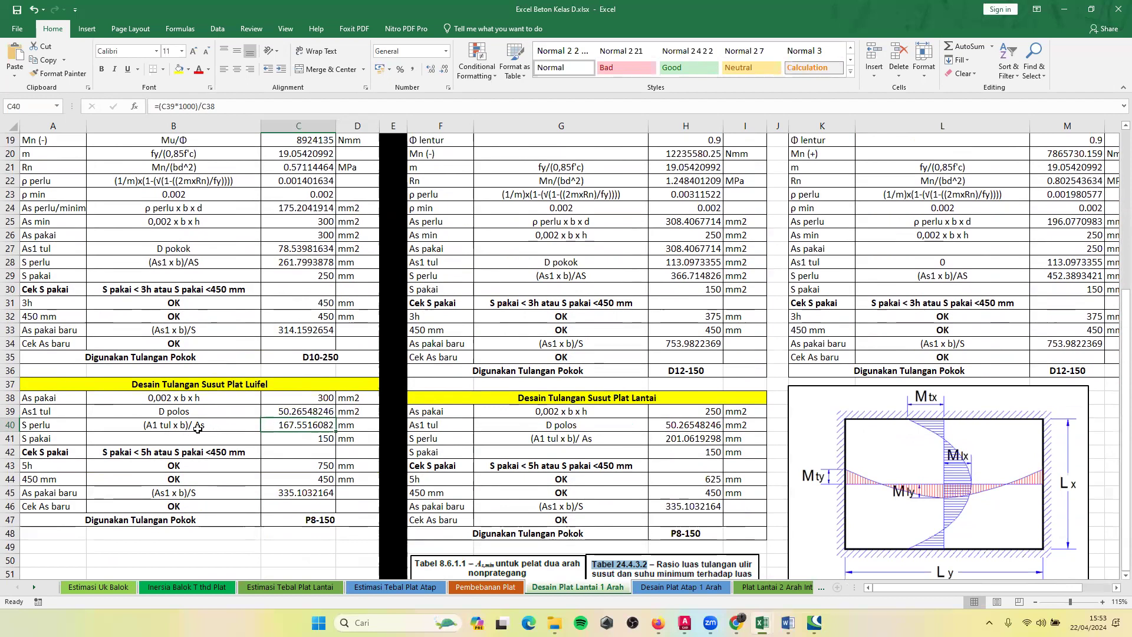
Inspect the luifel shrinkage S perlu formula =(C39*1000)/C38 in C40 and its As1 tul and As pakai references.
double_click(295, 425)
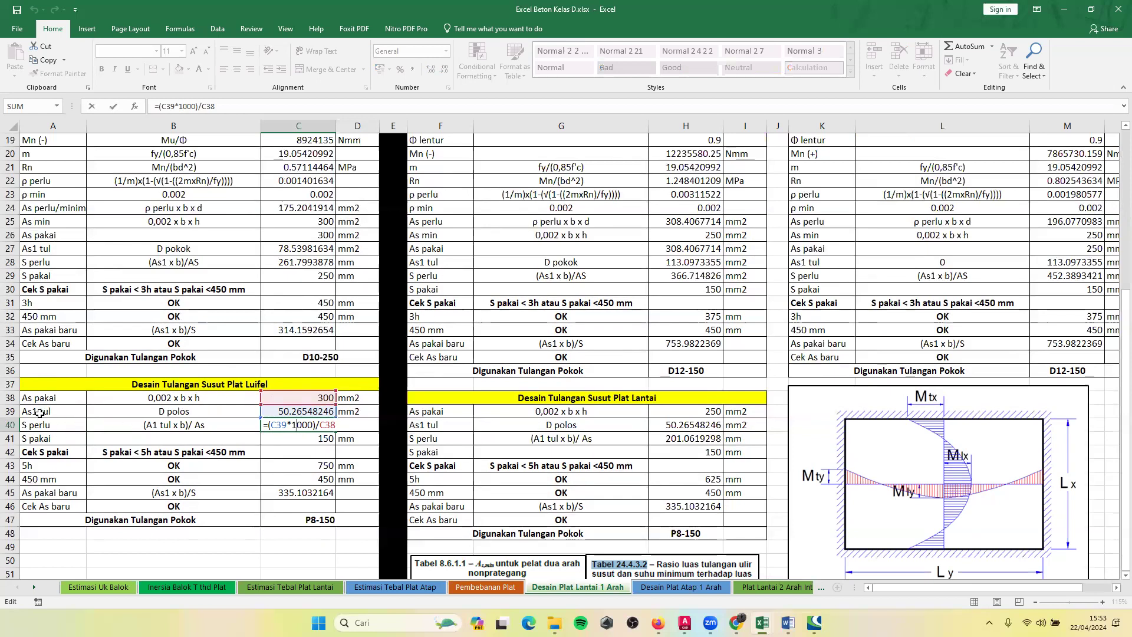
click(202, 412)
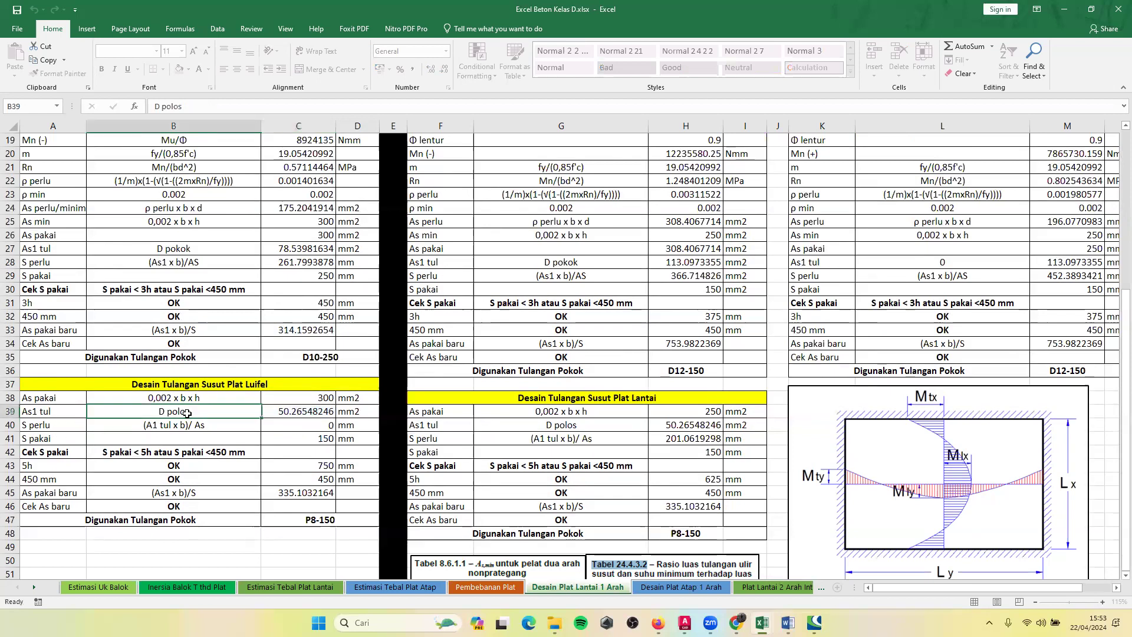
double_click(270, 426)
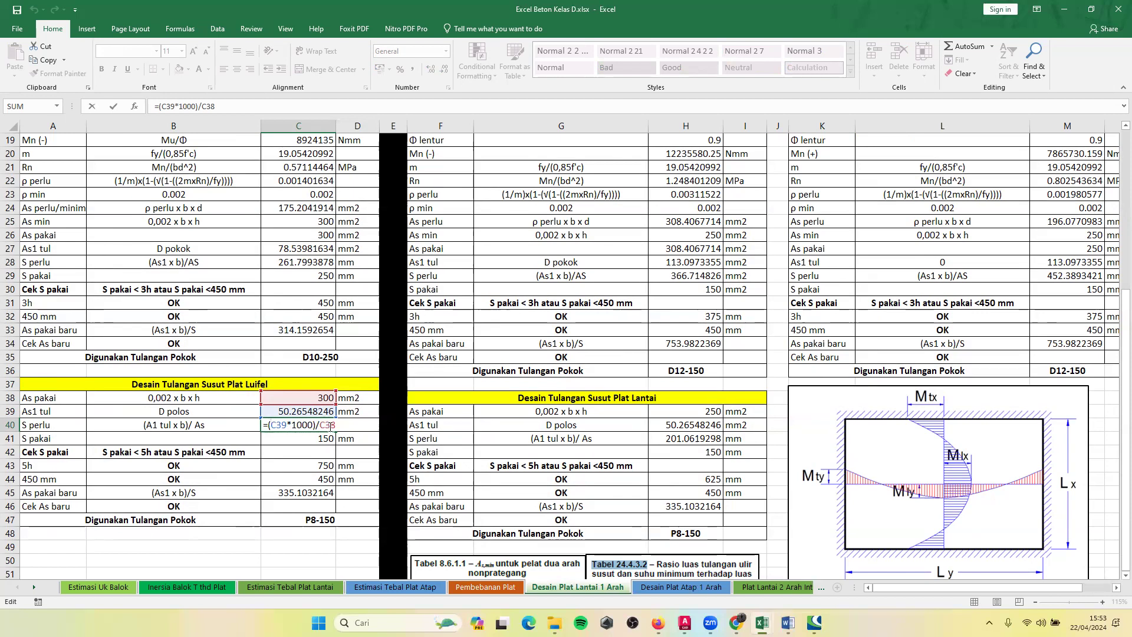
key(Return)
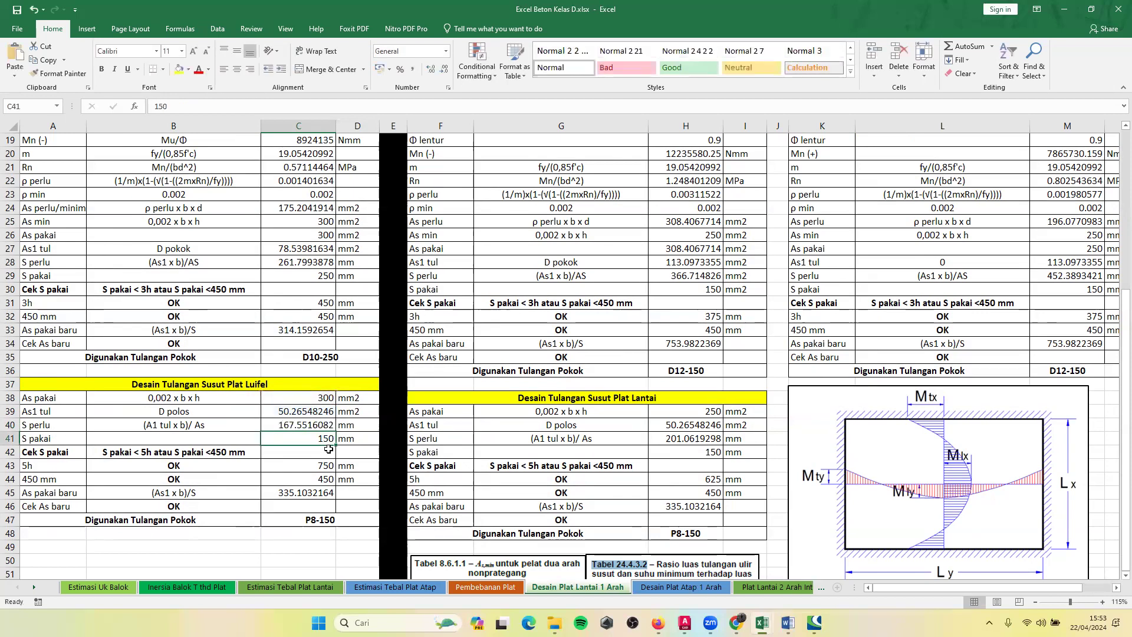
Compare the luifel shrinkage S pakai in C41 with the S perlu value in C40 and review the rows around them.
click(54, 440)
click(295, 441)
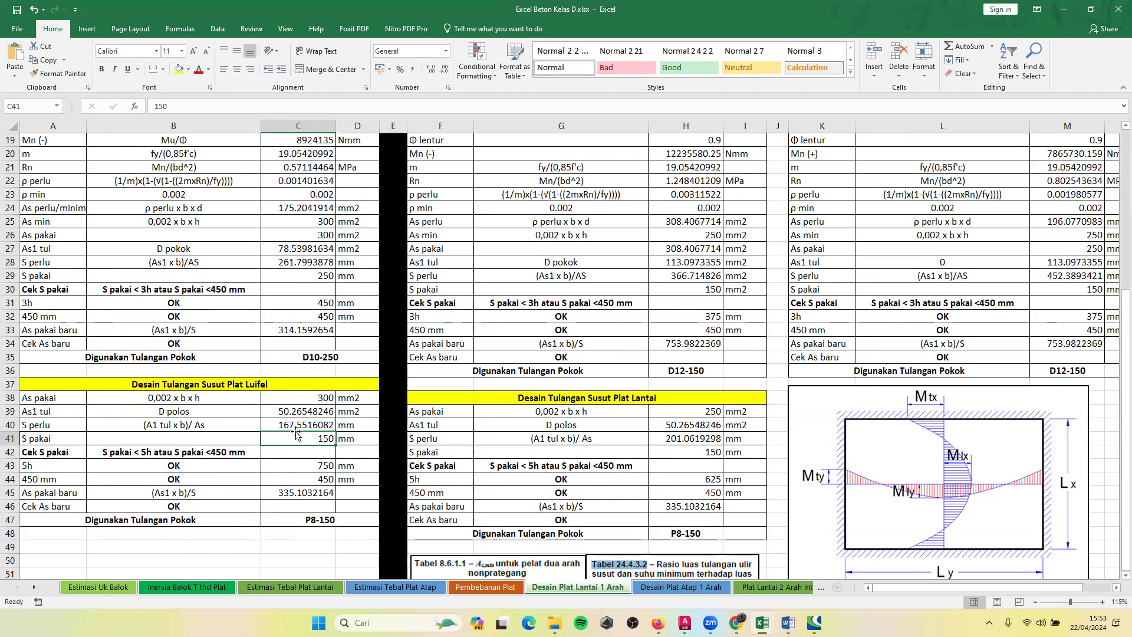
click(208, 428)
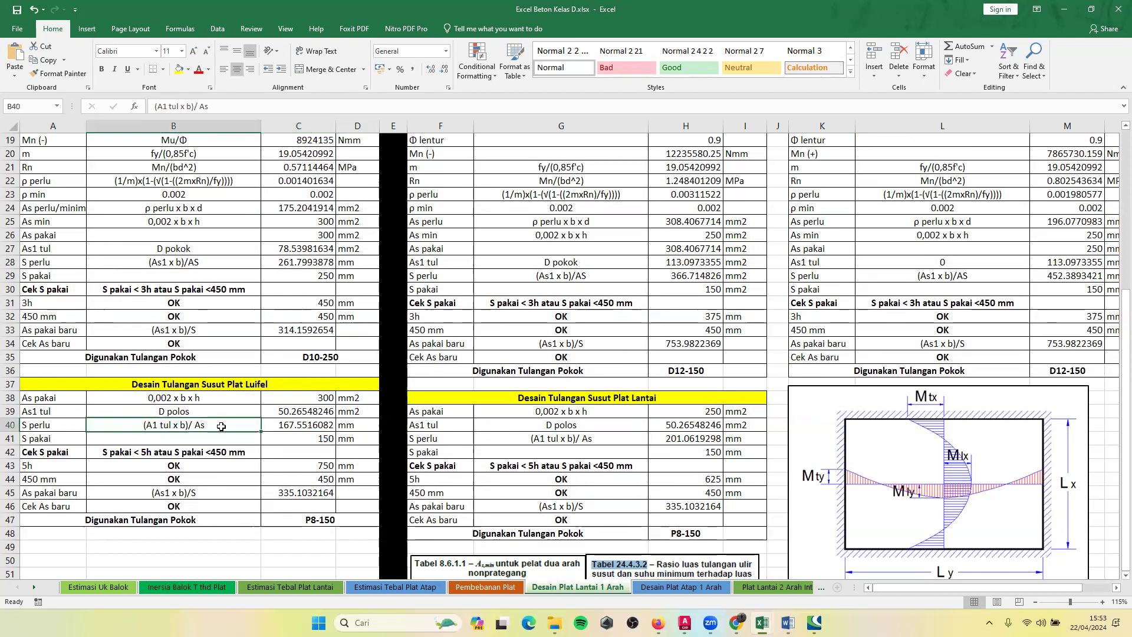
click(290, 427)
click(267, 438)
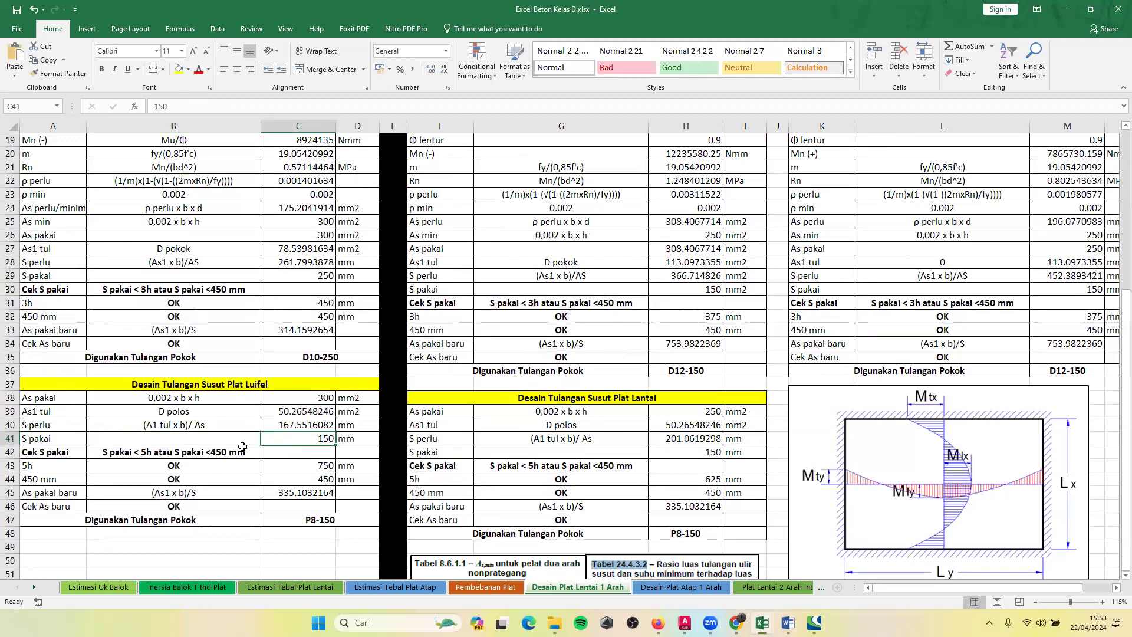
scroll(281, 440, down, 1)
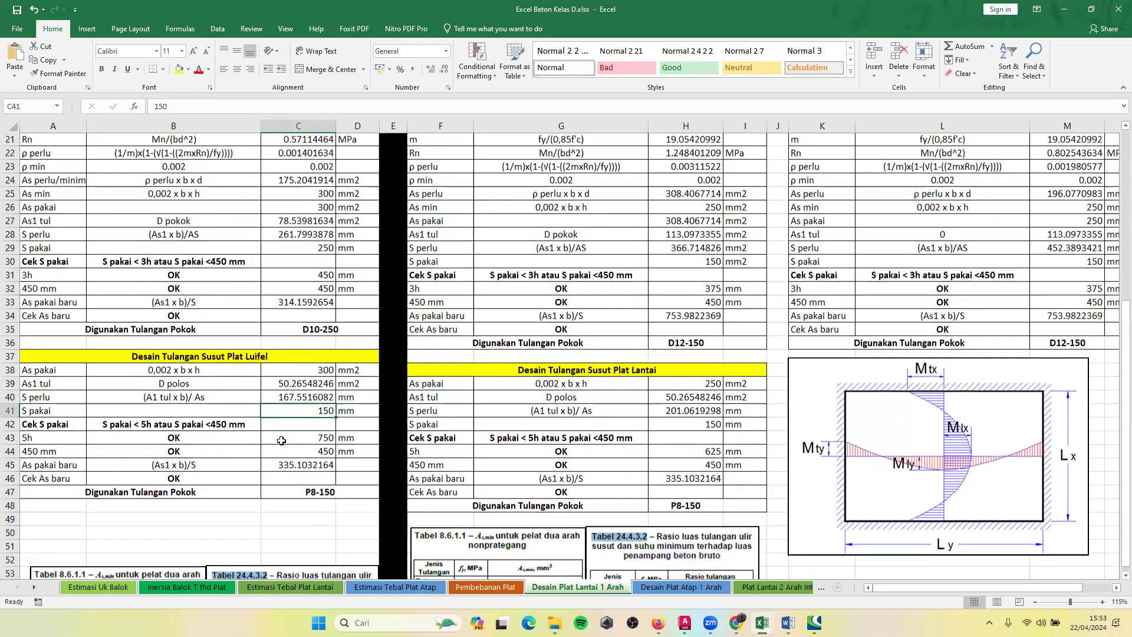
scroll(264, 443, down, 1)
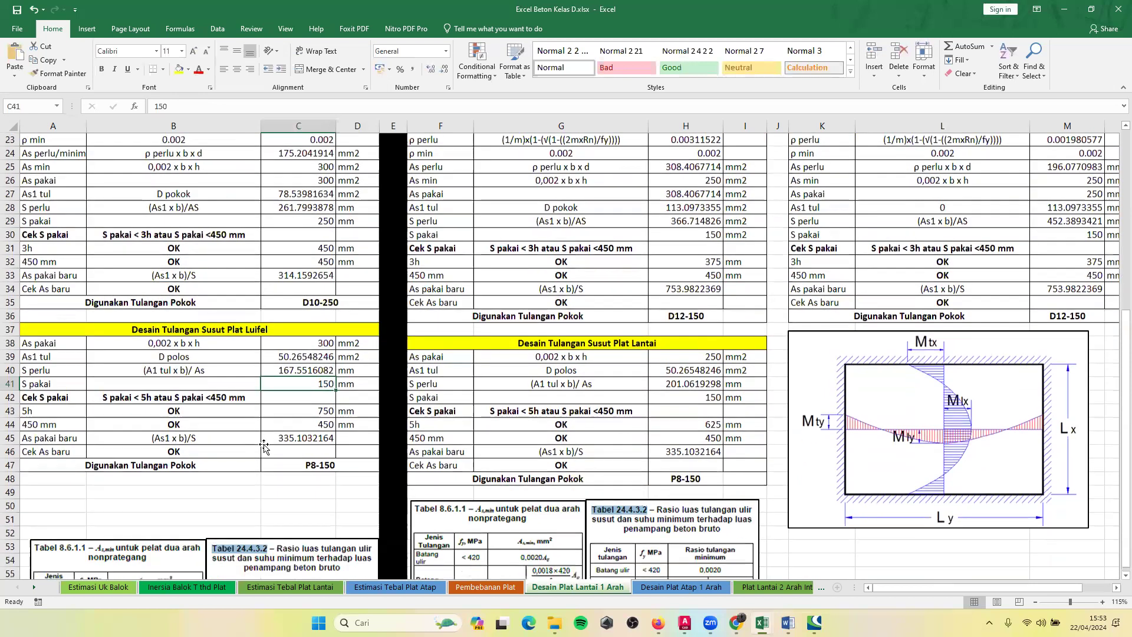
scroll(264, 446, down, 4)
scroll(264, 446, up, 5)
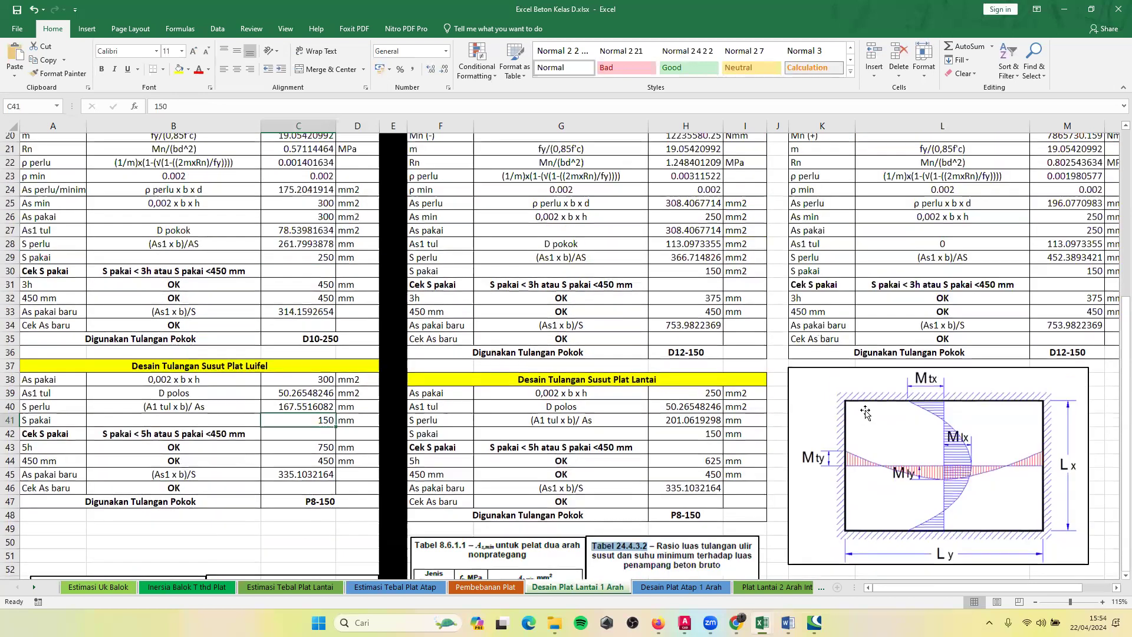
scroll(866, 413, up, 1)
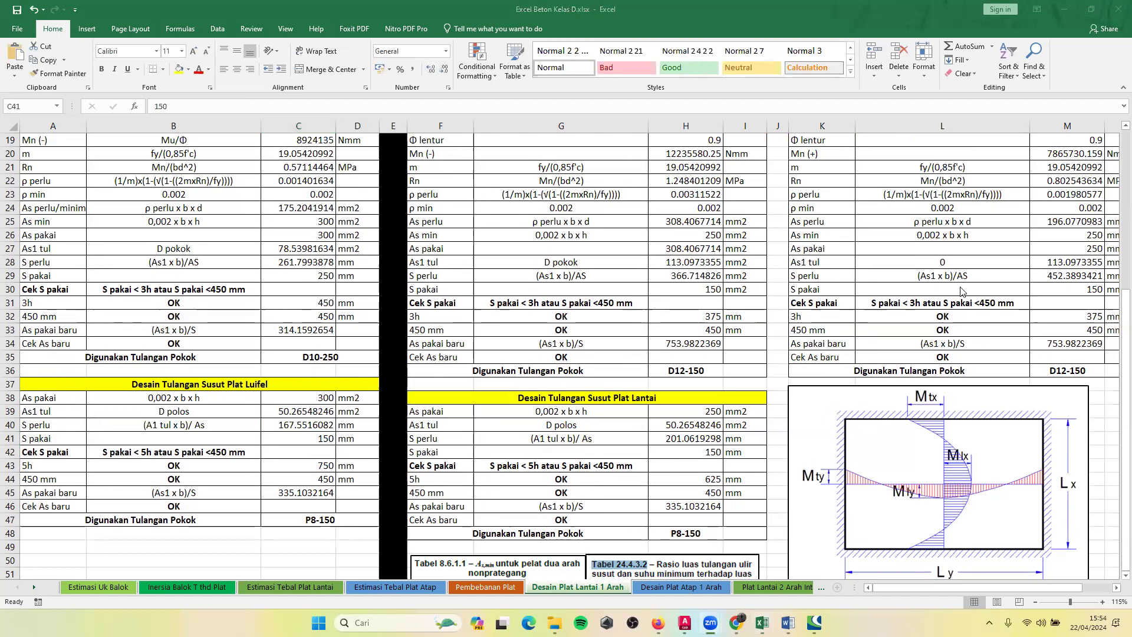
click(275, 442)
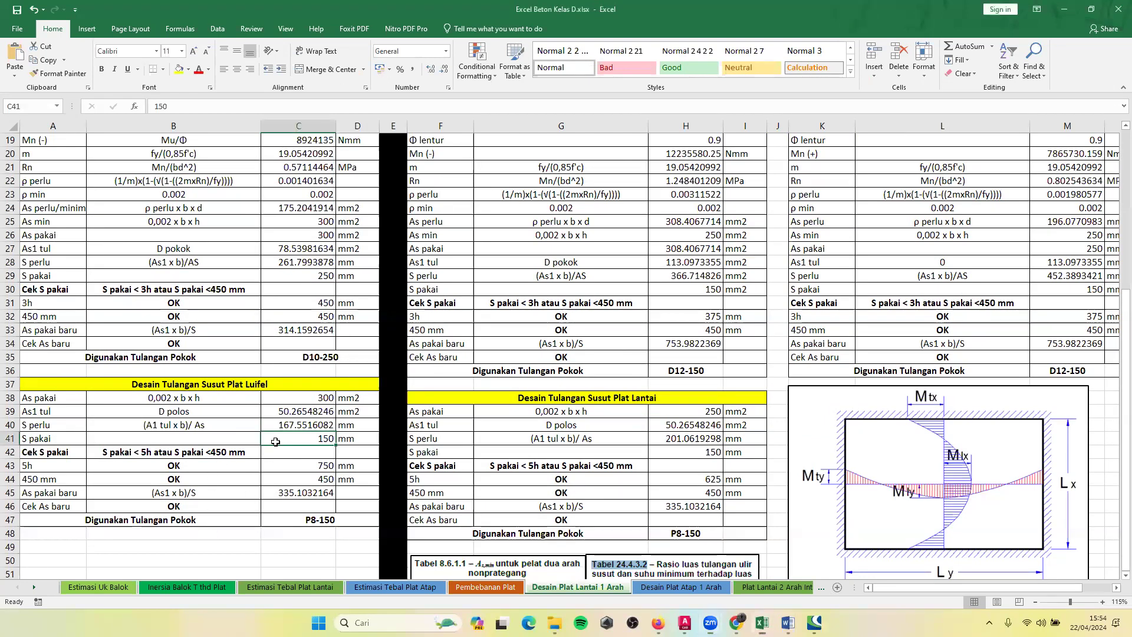
Review the Cek S pakai limits for luifel shrinkage bars, inspecting the 5h formula in C43 and the 450 mm entry in C44.
click(267, 452)
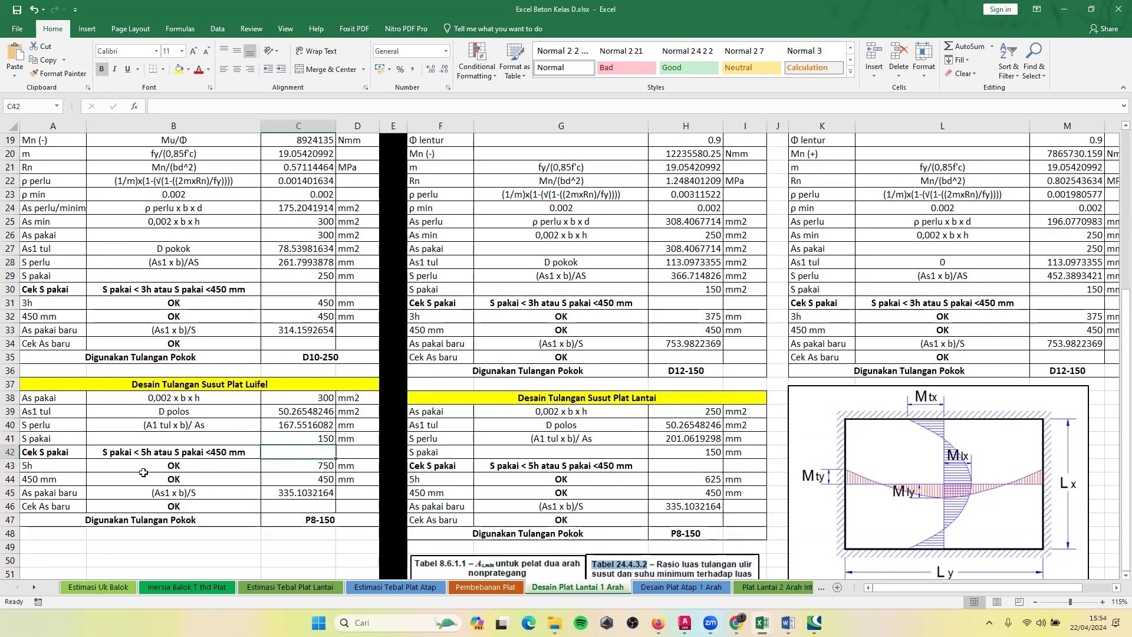
click(301, 442)
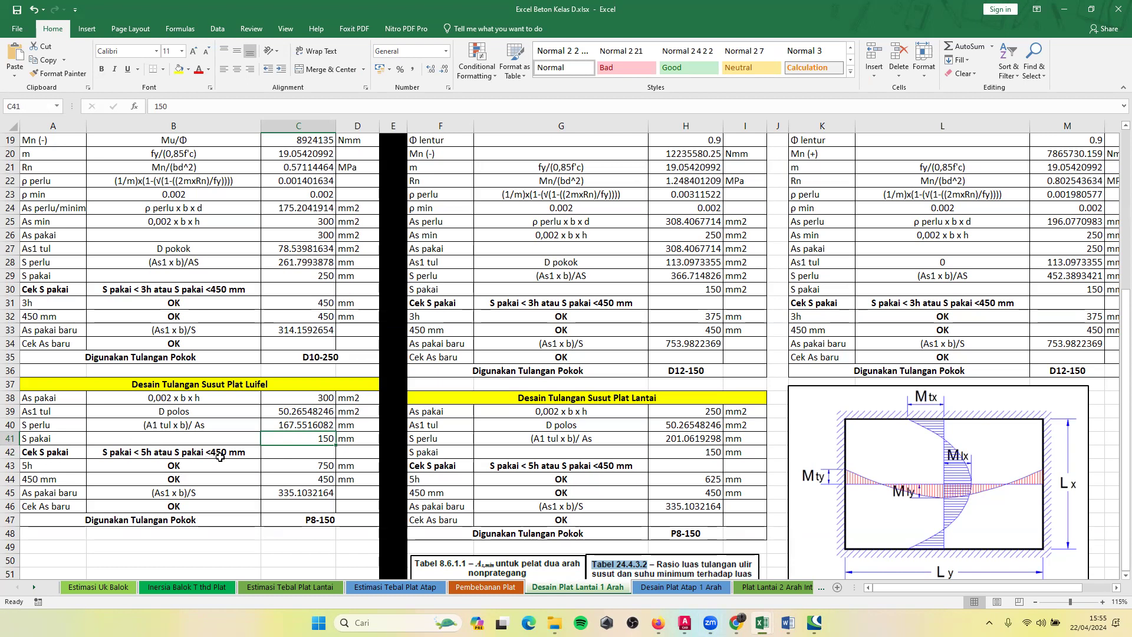
click(288, 466)
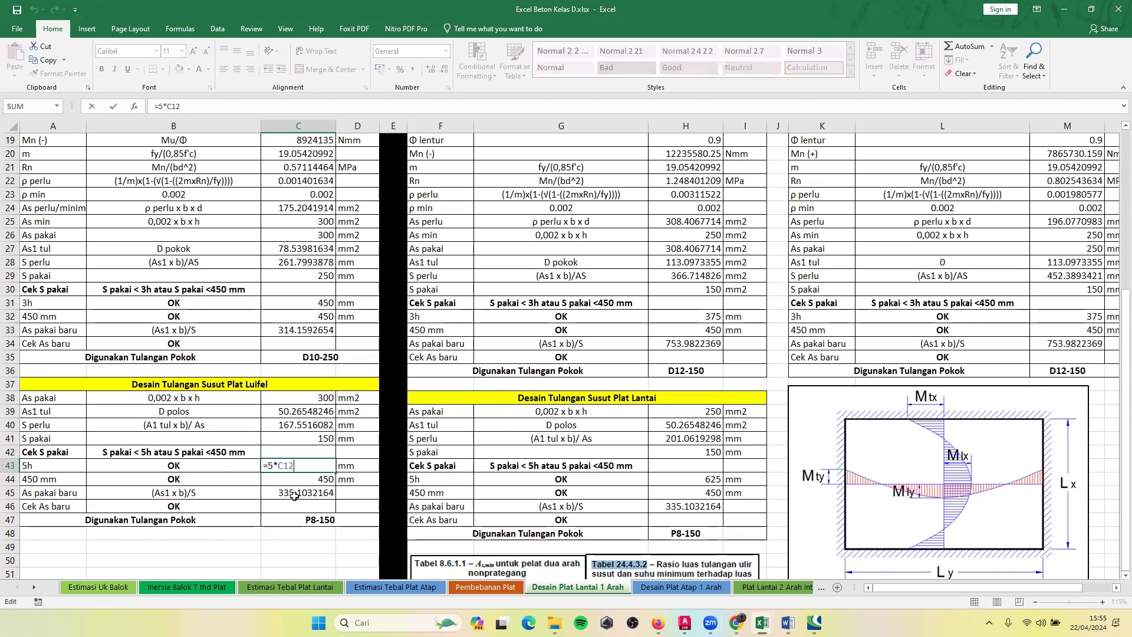
click(305, 480)
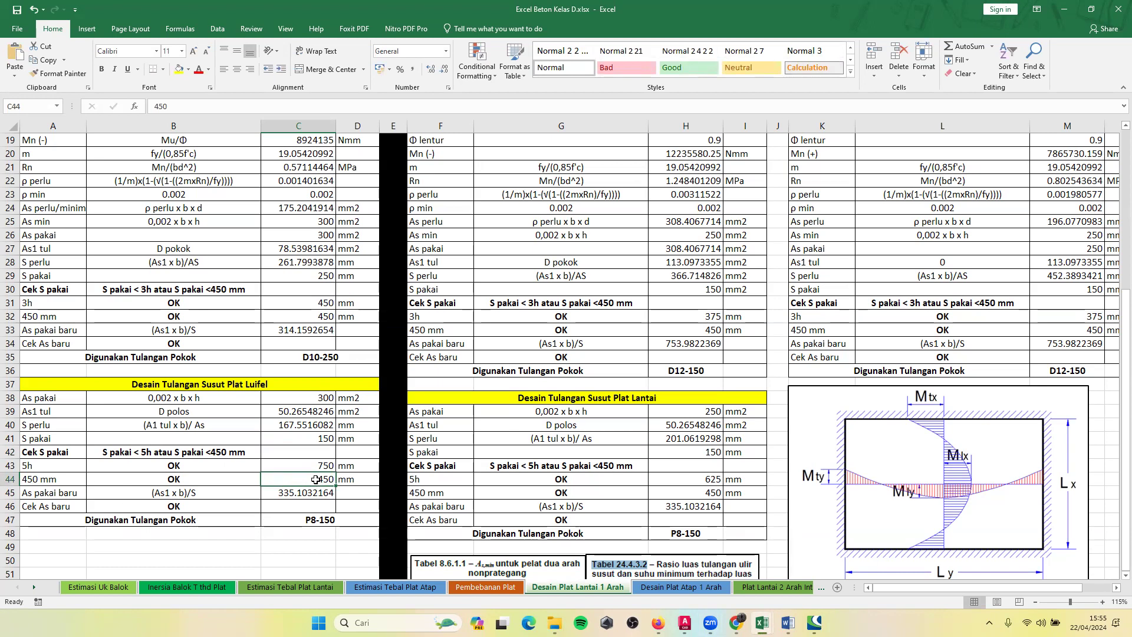
Inspect the Cek S pakai IF formulas for luifel shrinkage bars in B43 and B44, comparing C41 with the 5h and 450 mm limits.
click(176, 469)
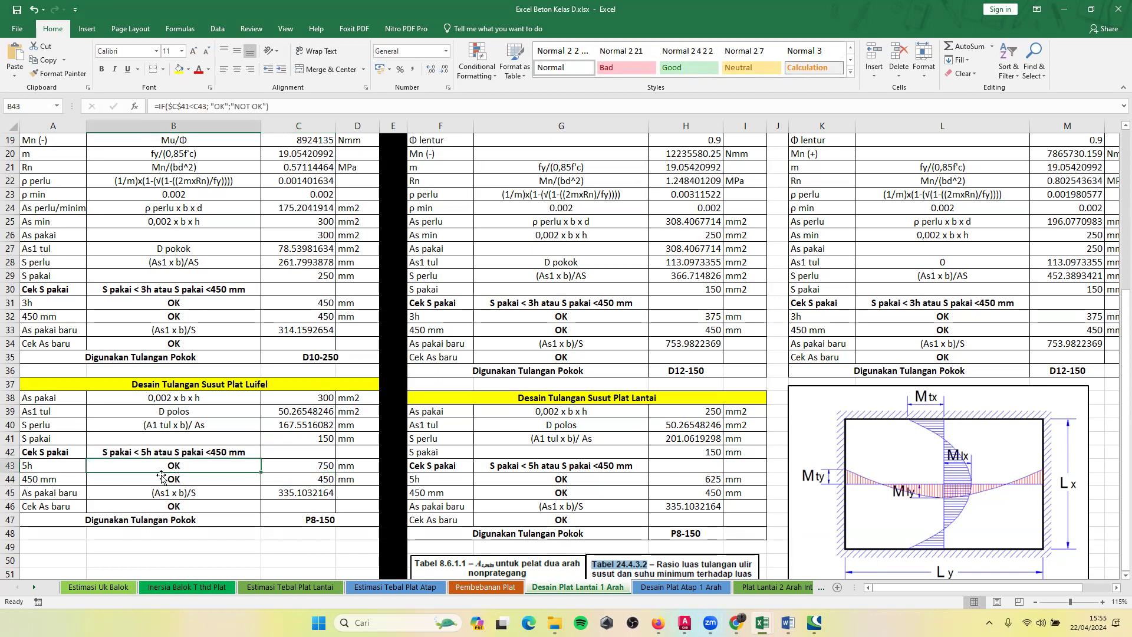
double_click(188, 465)
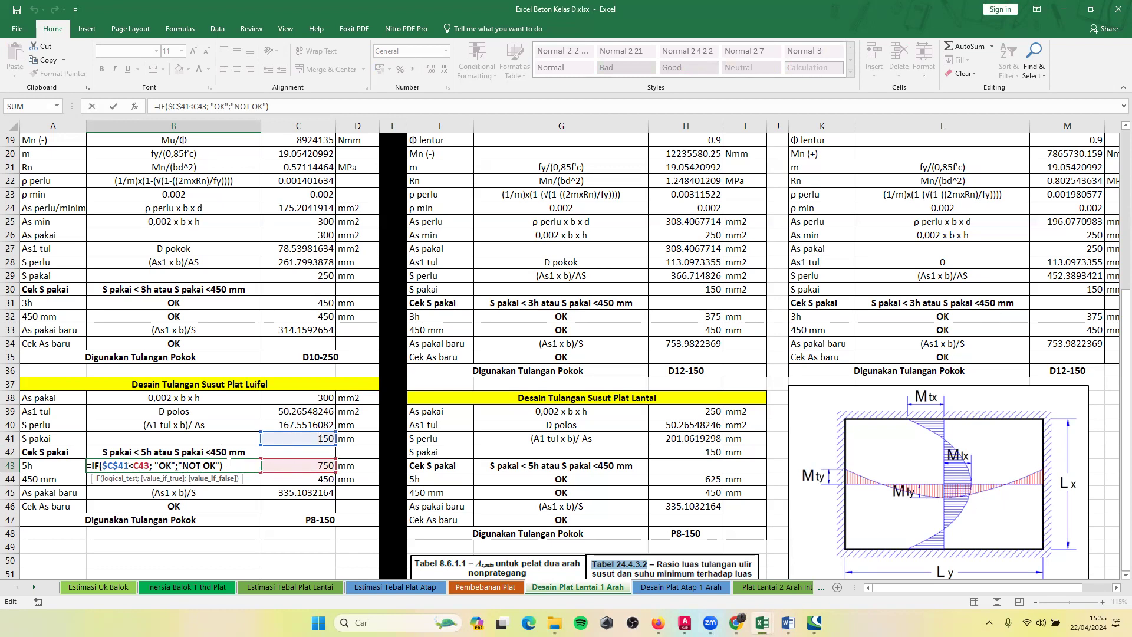
key(Return)
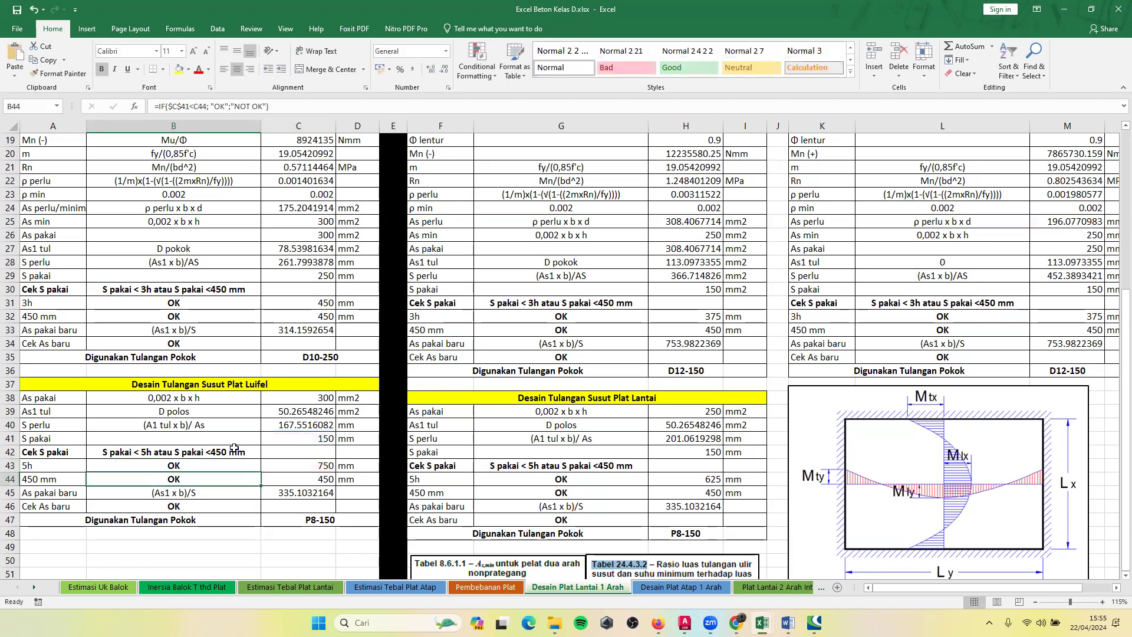
double_click(147, 479)
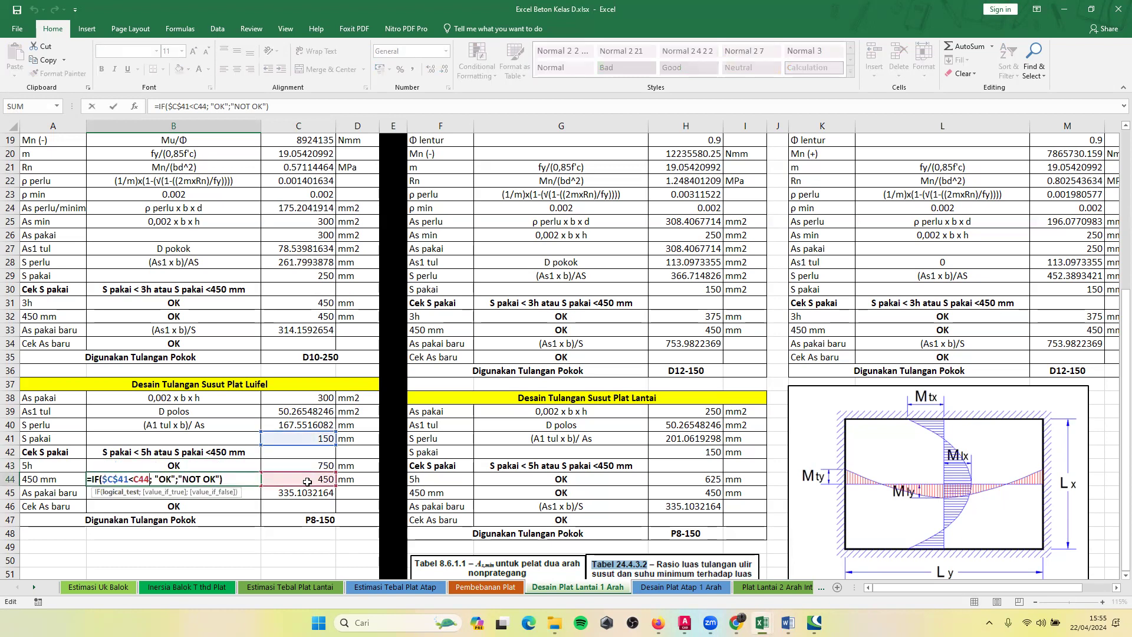
key(Return)
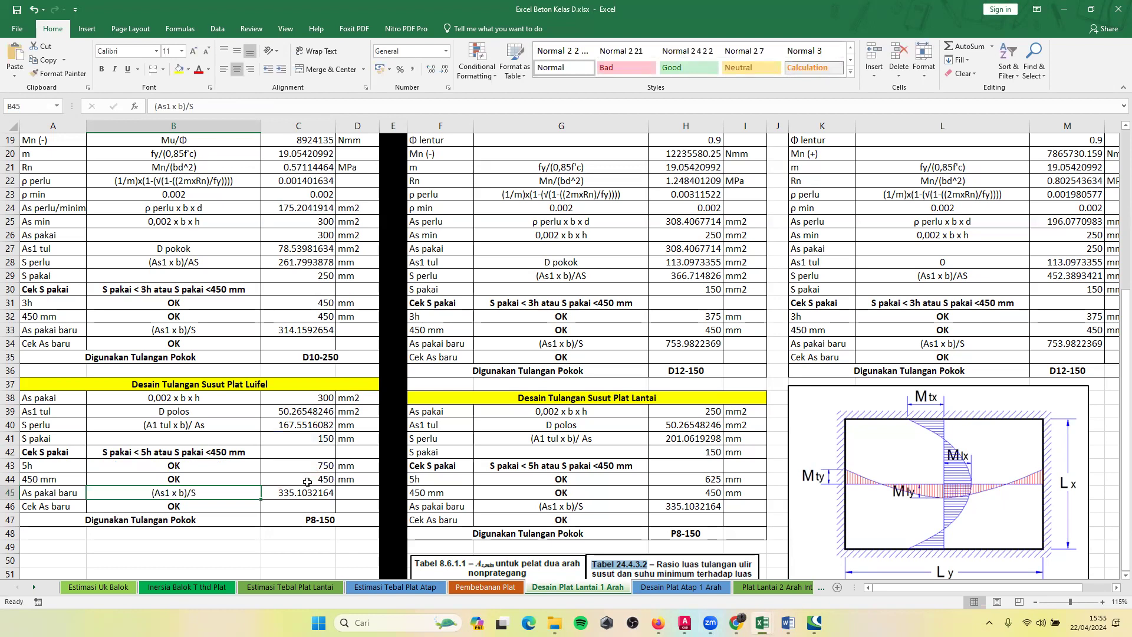
Inspect the luifel shrinkage As pakai baru formula =(C39*1000)/C41 in C45 and its As1 tul and S pakai references.
click(290, 492)
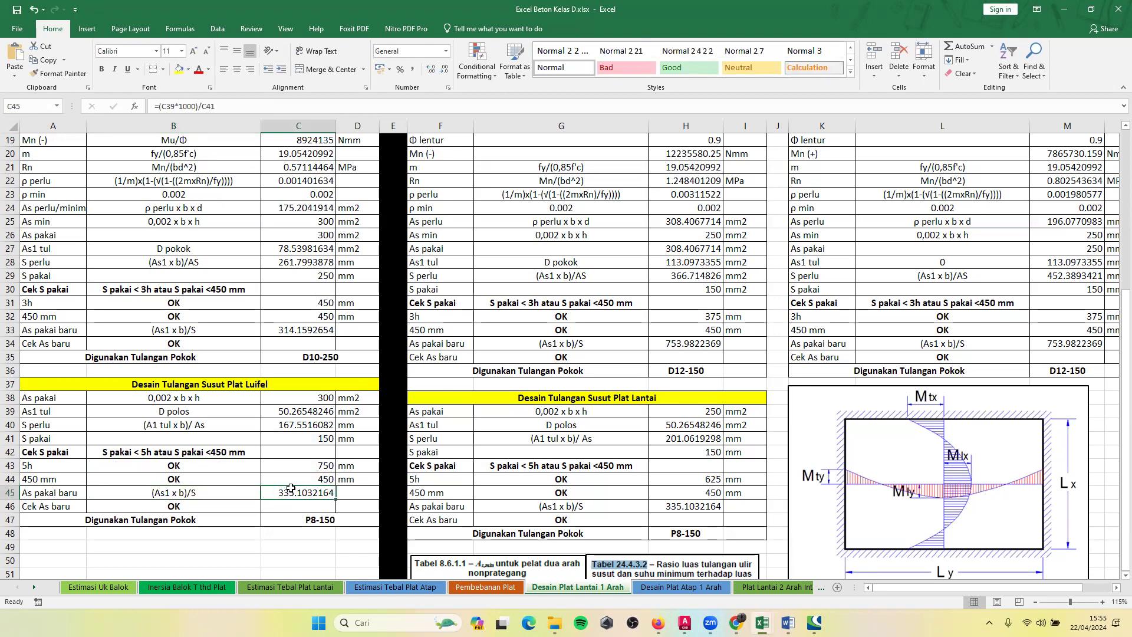
click(297, 332)
double_click(298, 493)
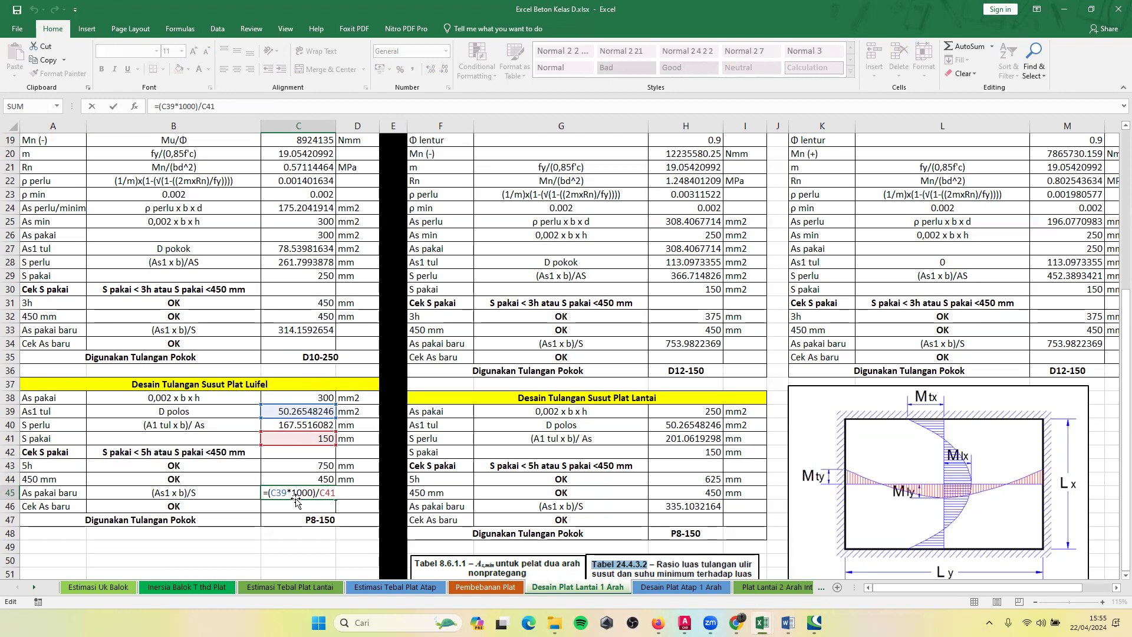
drag(294, 491, 312, 491)
click(336, 492)
key(Return)
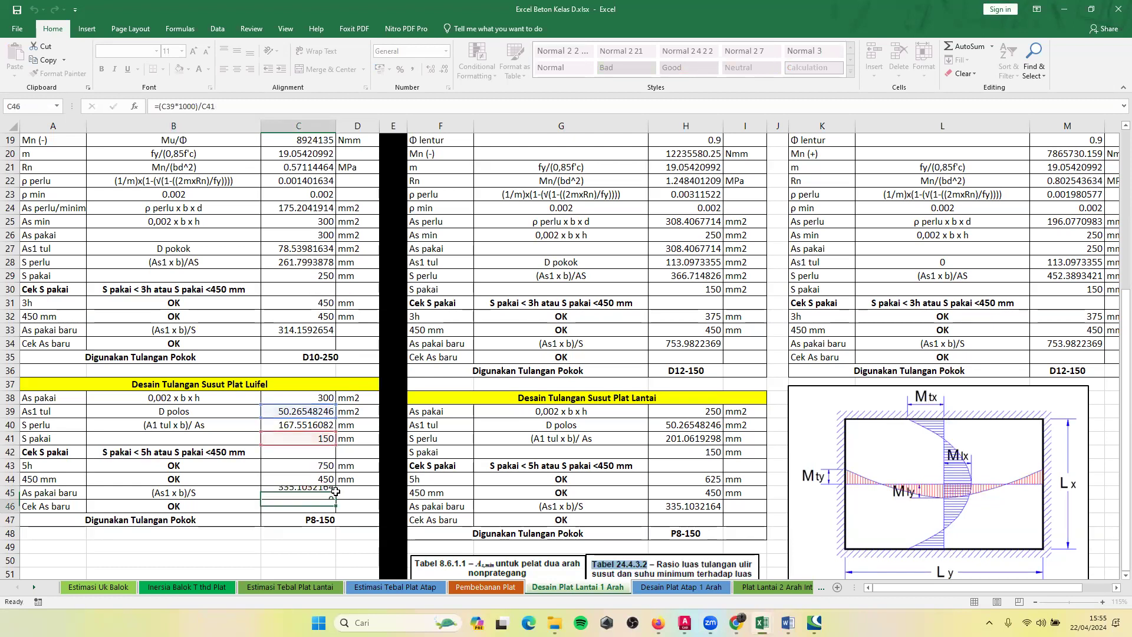
Inspect the luifel shrinkage Cek As baru formula in B46 and the bar designation formula =CONCATENATE("P";C10;"-";C41) in C47.
click(237, 510)
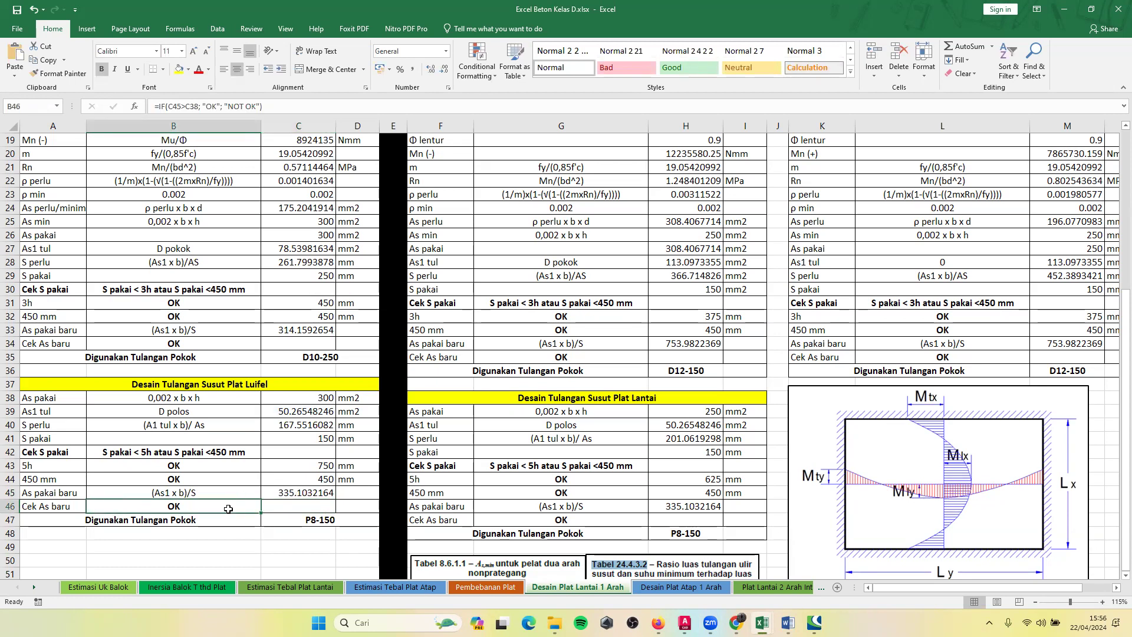
double_click(229, 509)
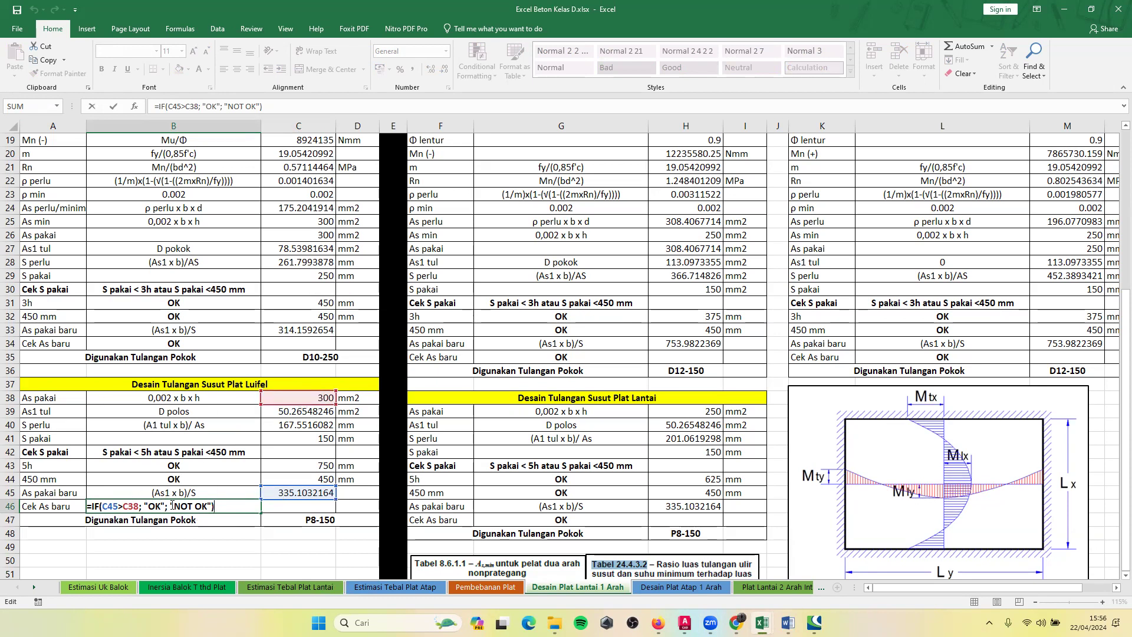
key(Return)
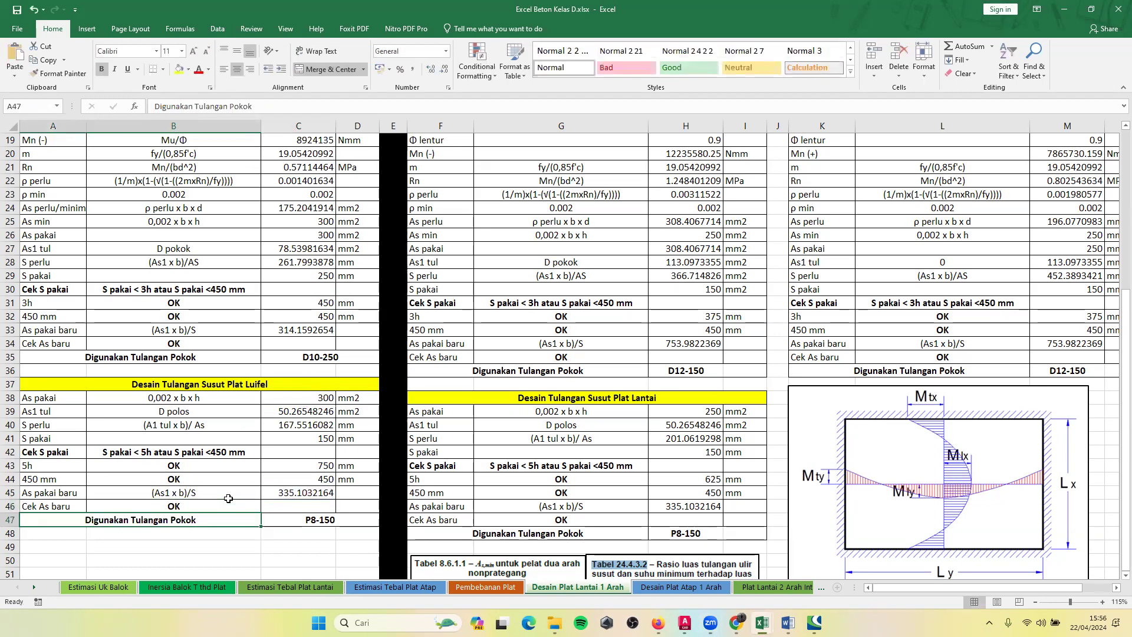
click(333, 519)
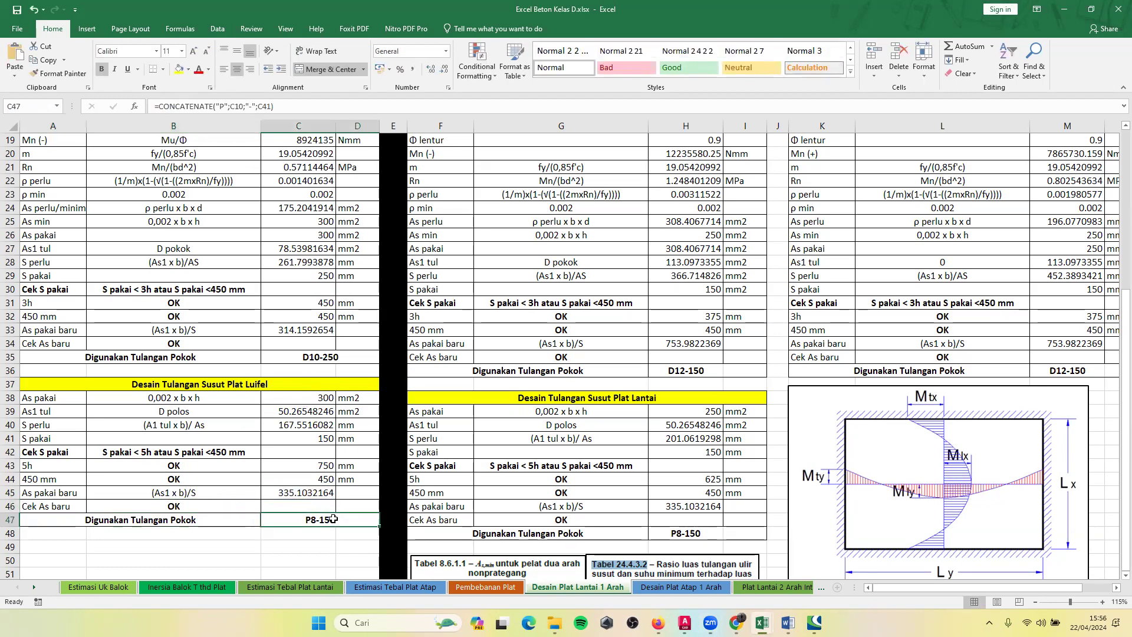
scroll(333, 518, up, 3)
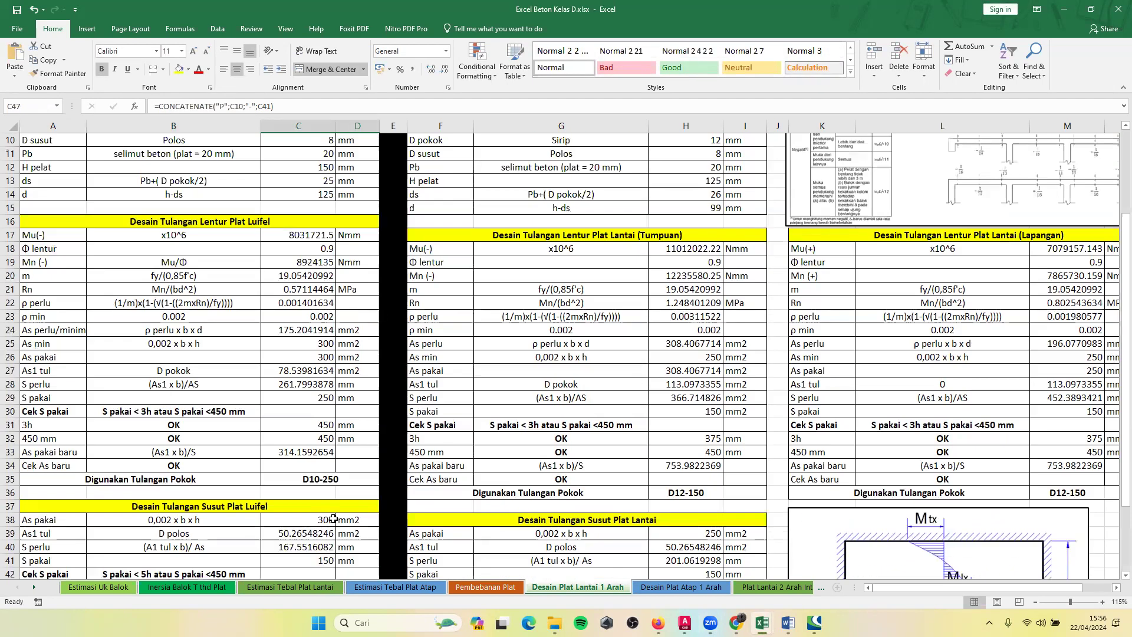
scroll(306, 495, down, 3)
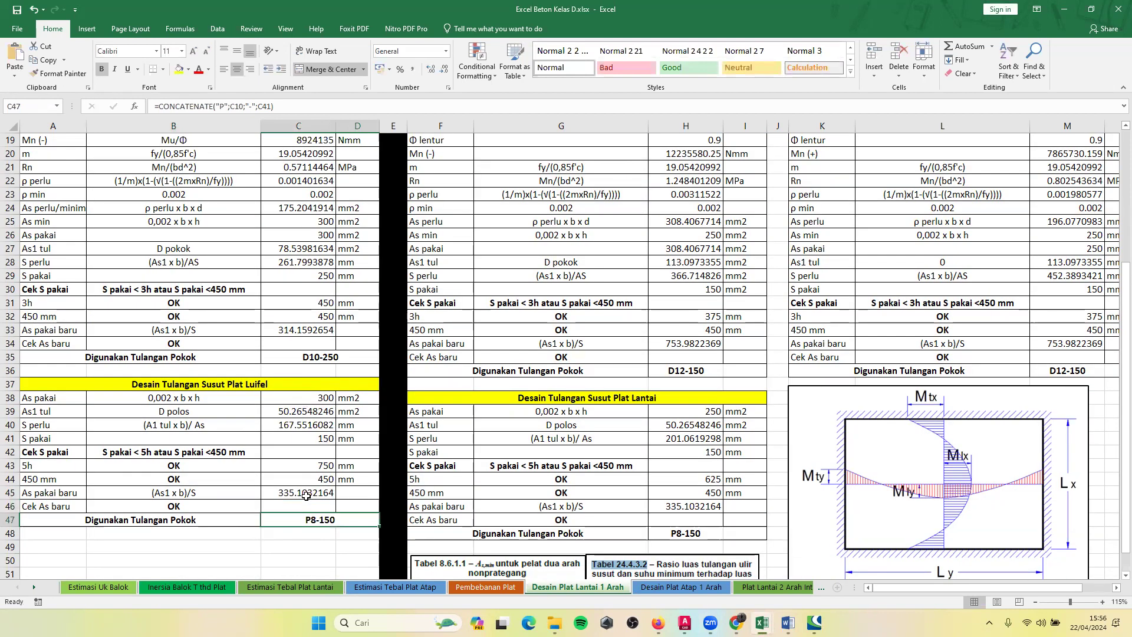
Look over the floor slab design blocks and go to the Desain Plat Lantai TIPE 4 input data.
scroll(306, 496, up, 6)
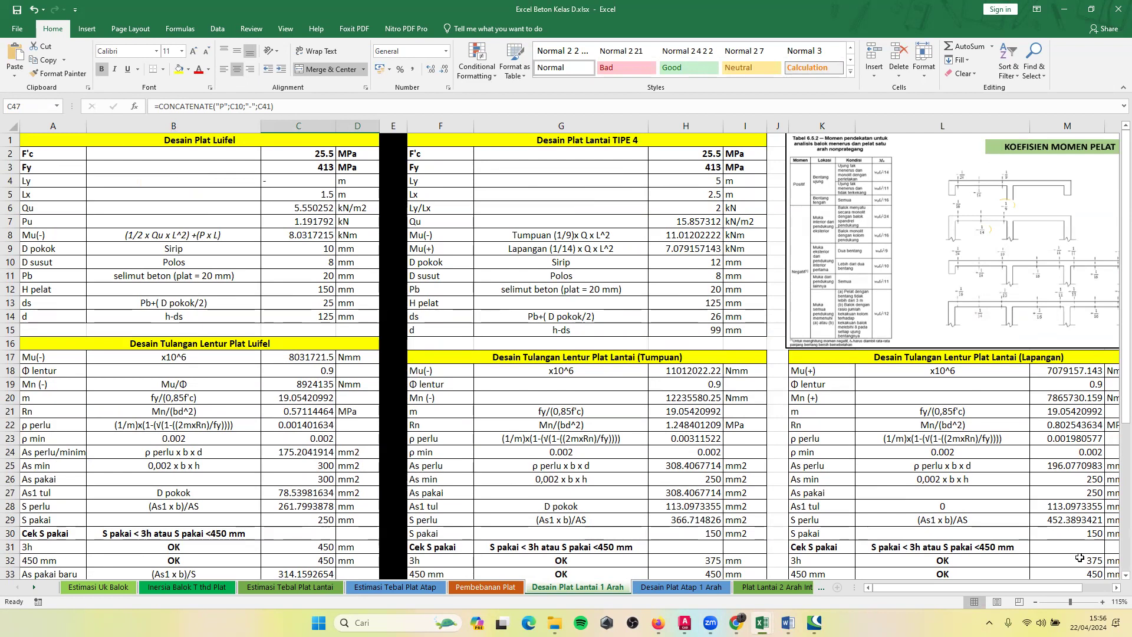
scroll(566, 355, down, 8)
scroll(566, 354, down, 4)
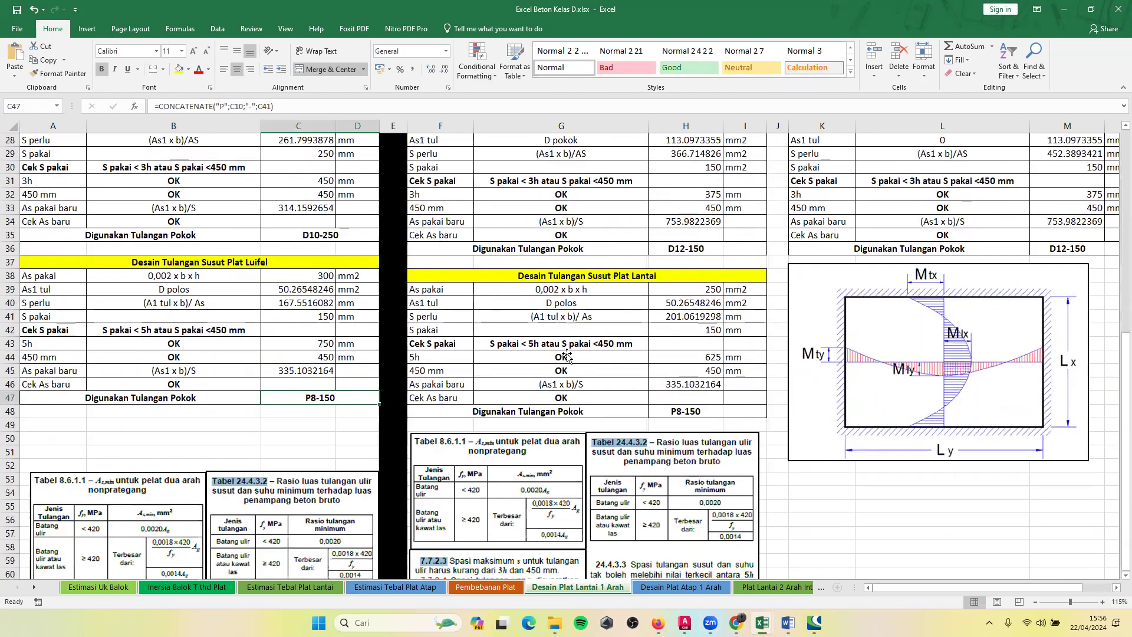
scroll(566, 349, up, 12)
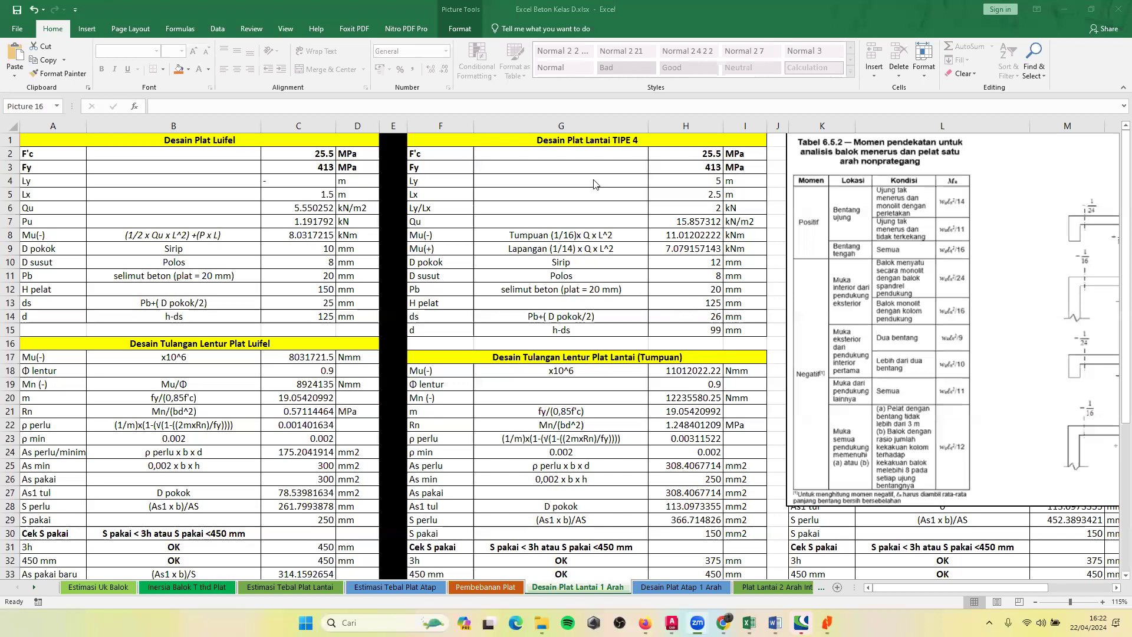
click(569, 213)
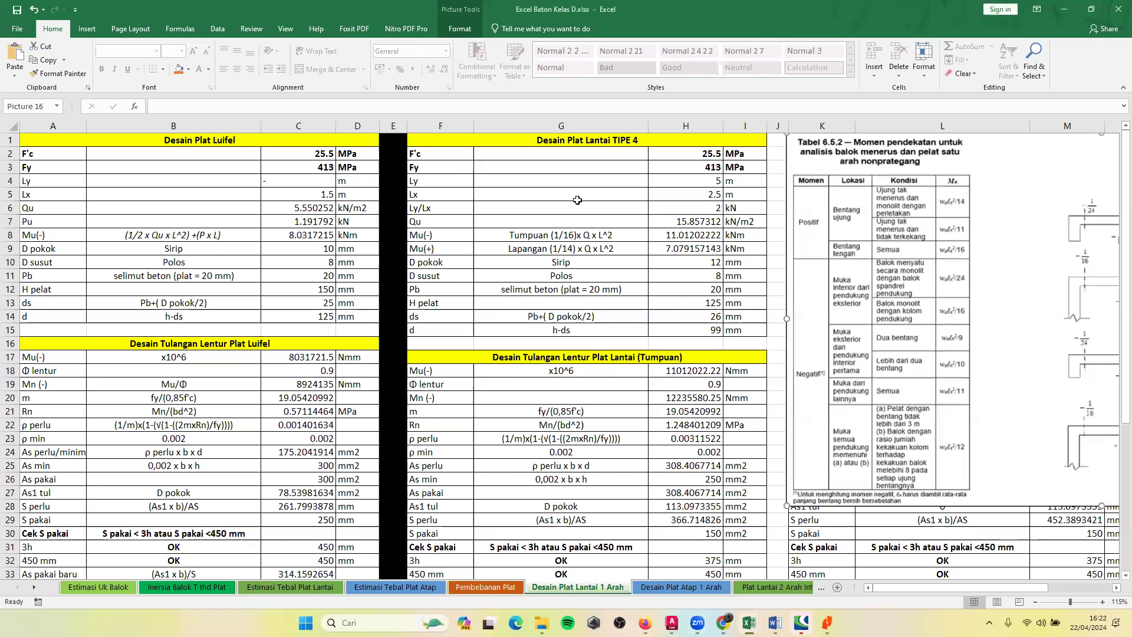
click(577, 201)
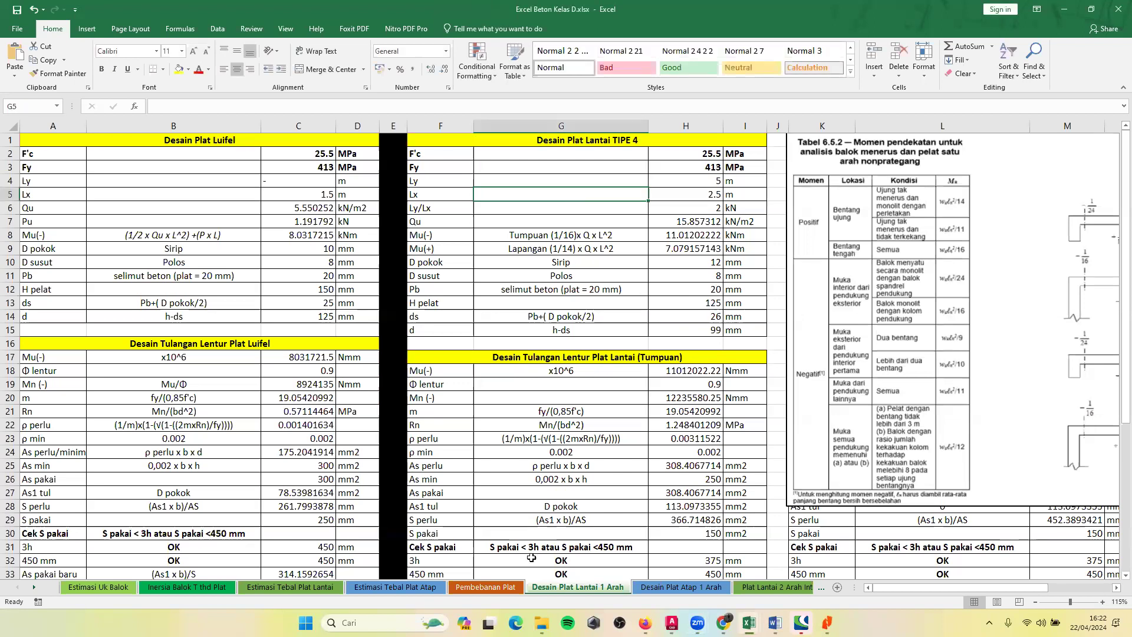
click(644, 152)
click(613, 184)
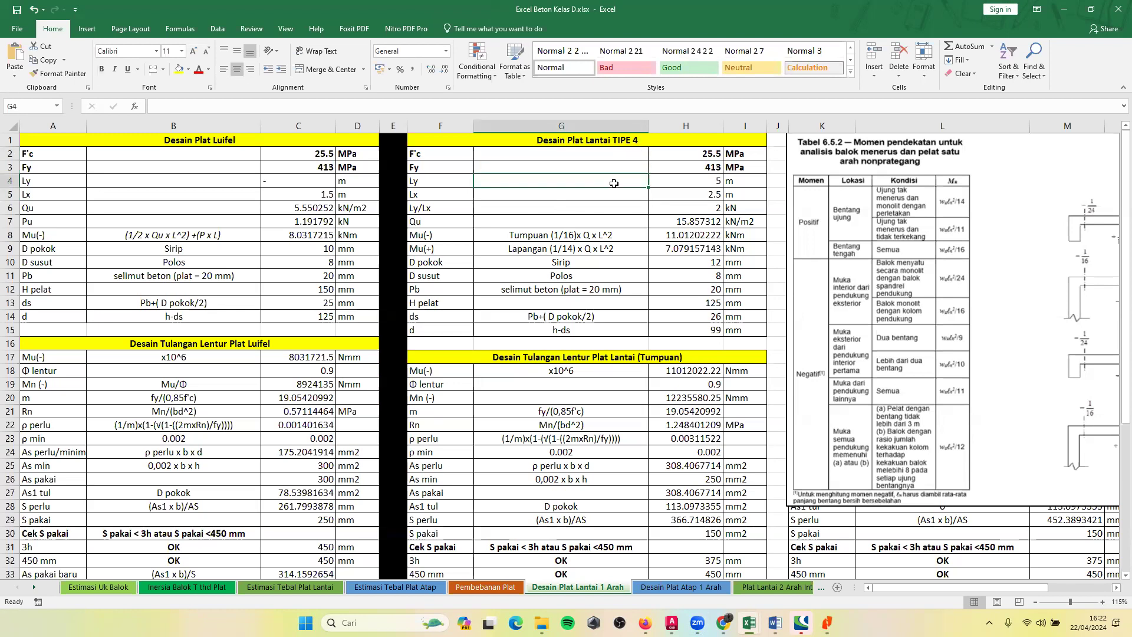
Review the F'c, Fy and Ly rows of Desain Plat Lantai TIPE 4, including the Fy reference =C3 in H3.
click(453, 178)
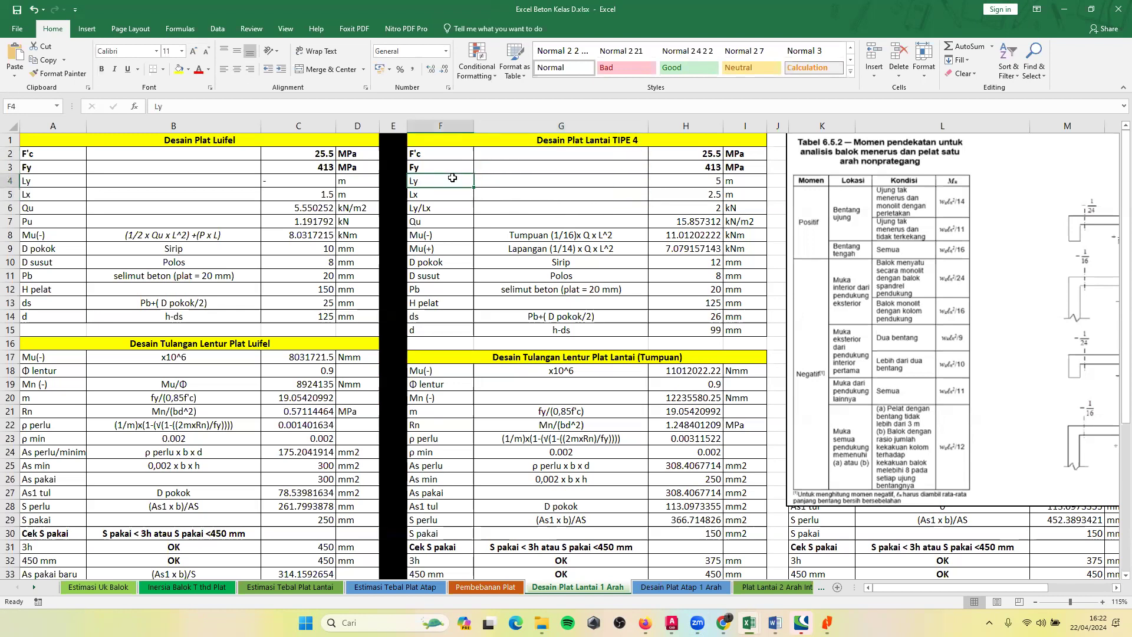
click(429, 165)
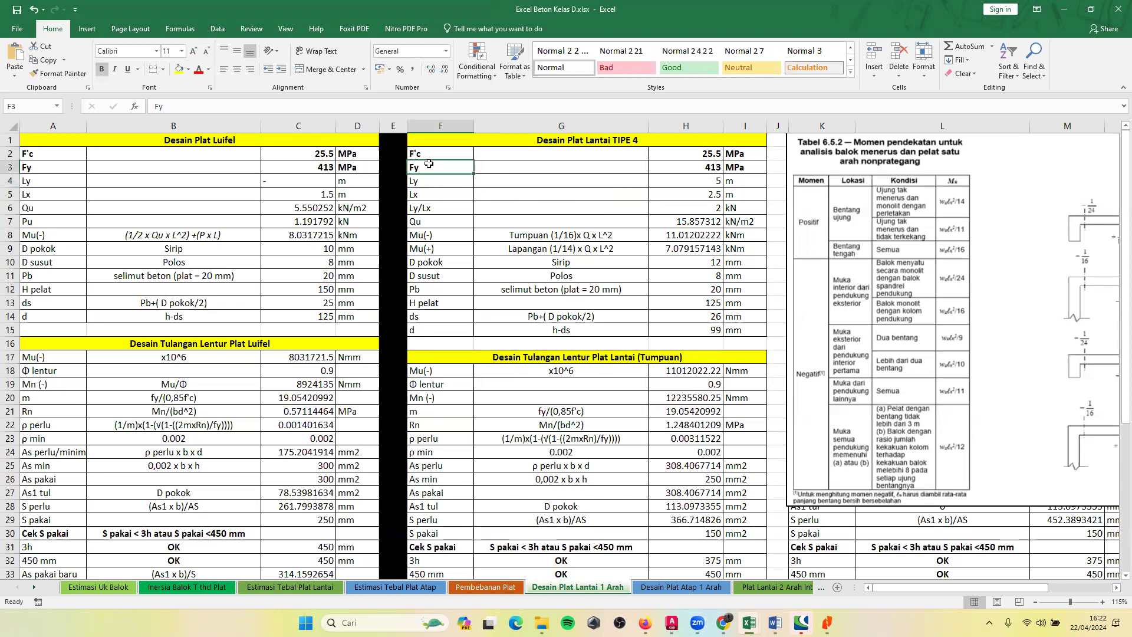
click(706, 155)
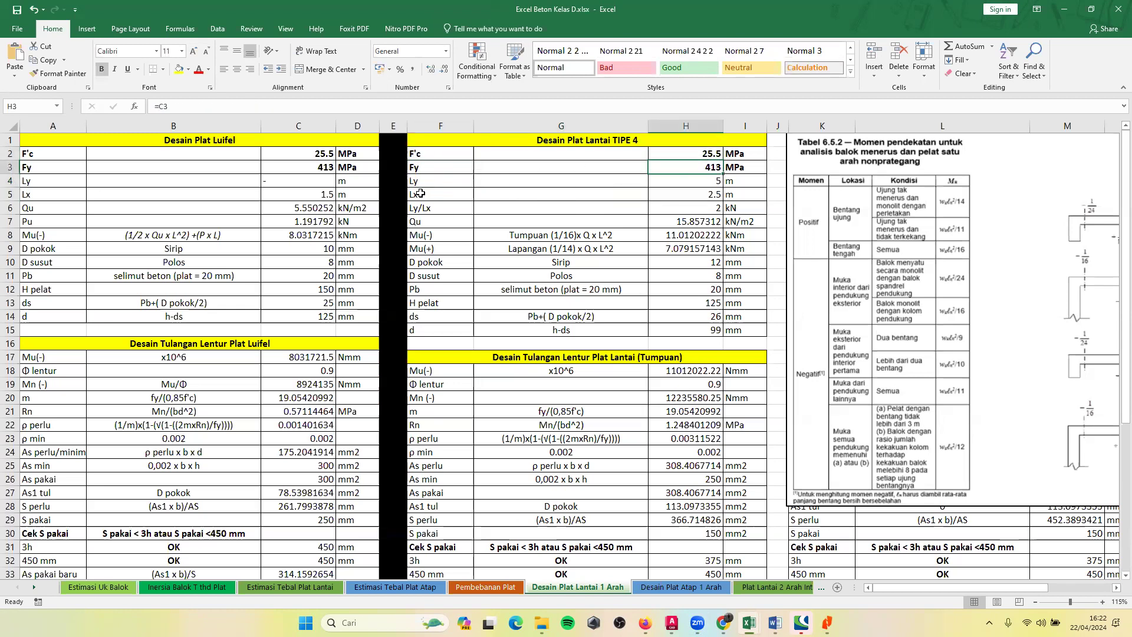
click(316, 156)
click(658, 189)
click(724, 177)
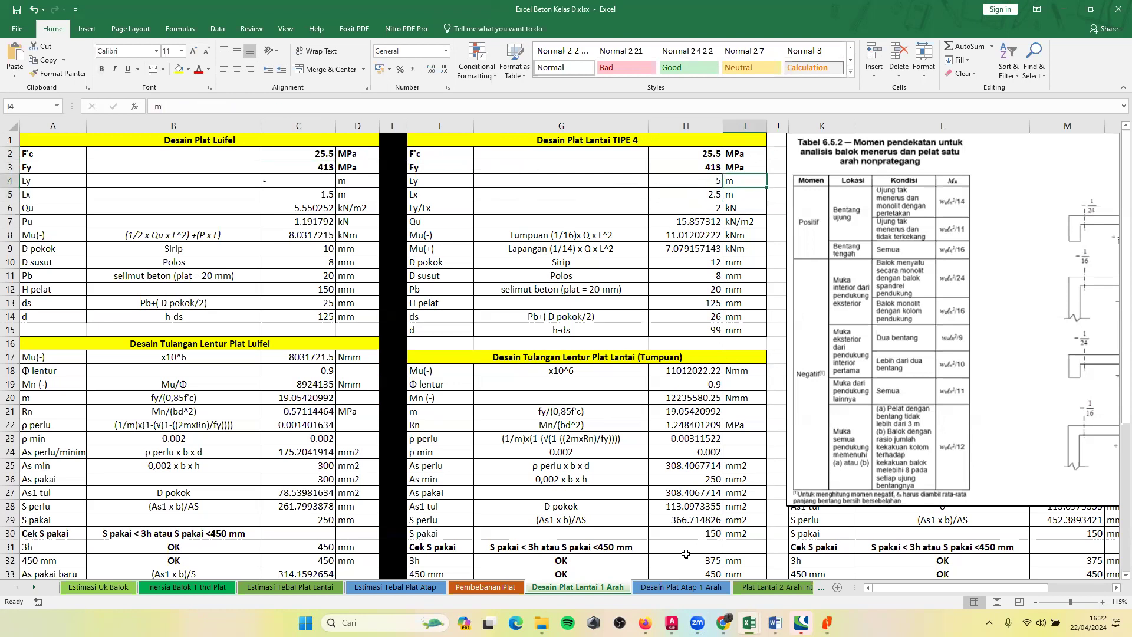
Check the TYPE 4 corridor slab on the Denah Bangunan plan in Word, and inspect the workbook's Ly and Lx references in H4 and H5.
key(alt+Tab)
key(alt+Tab)
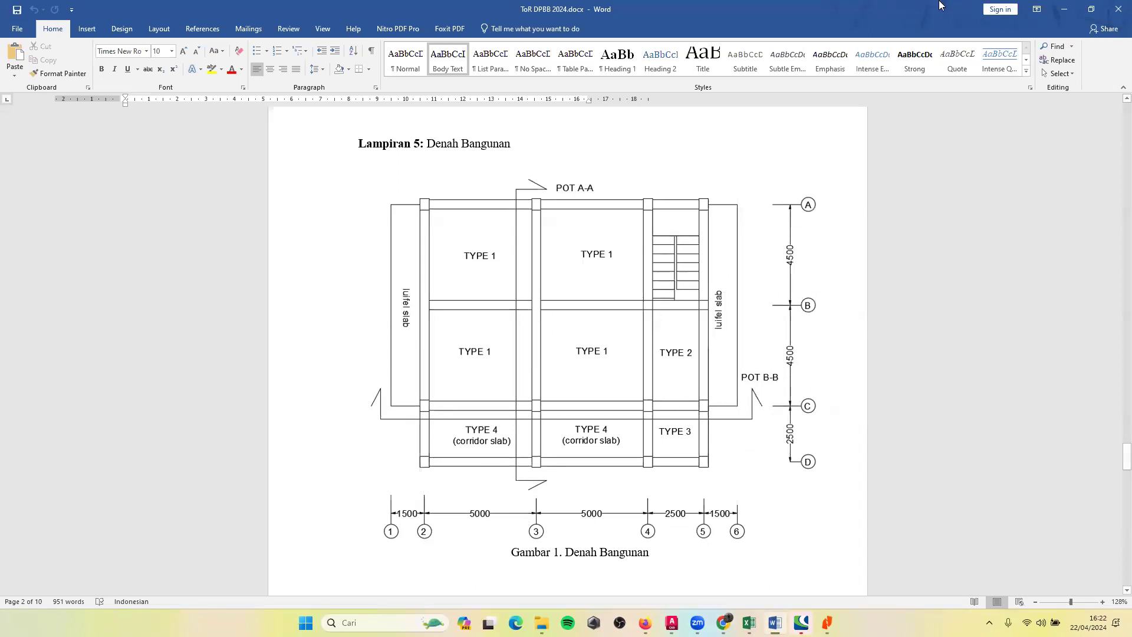
click(1072, 11)
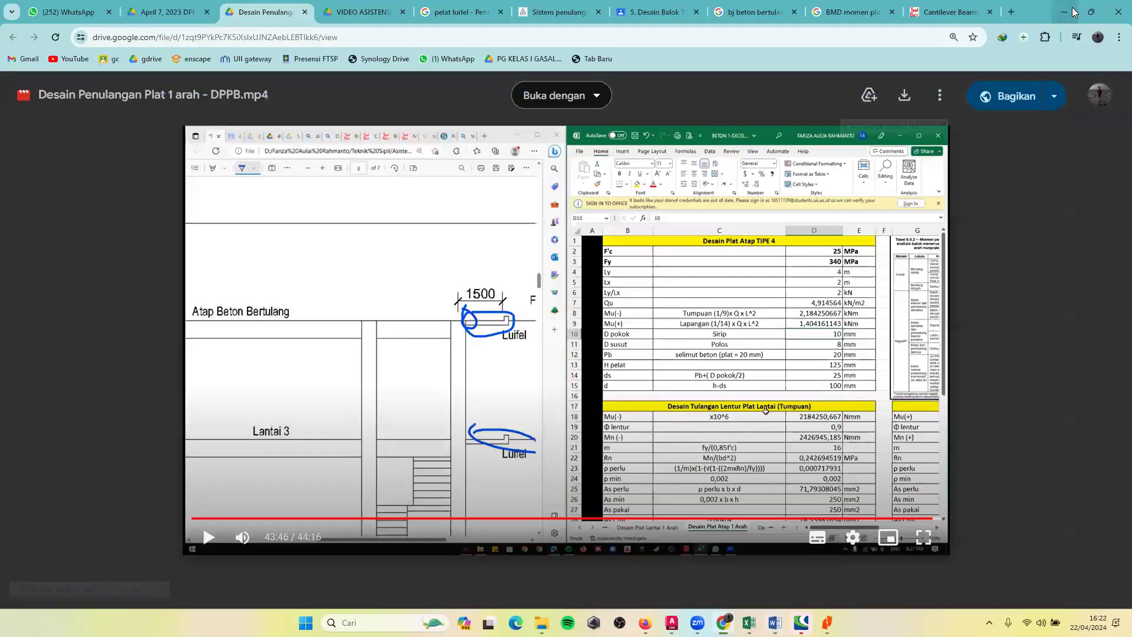
key(alt+Tab)
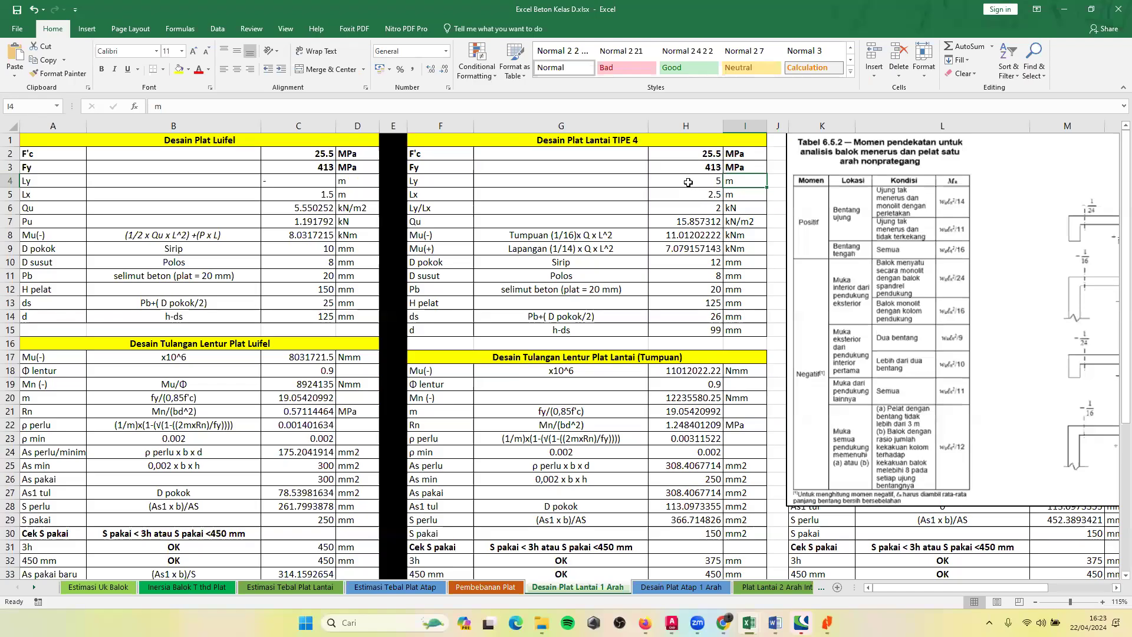
click(688, 182)
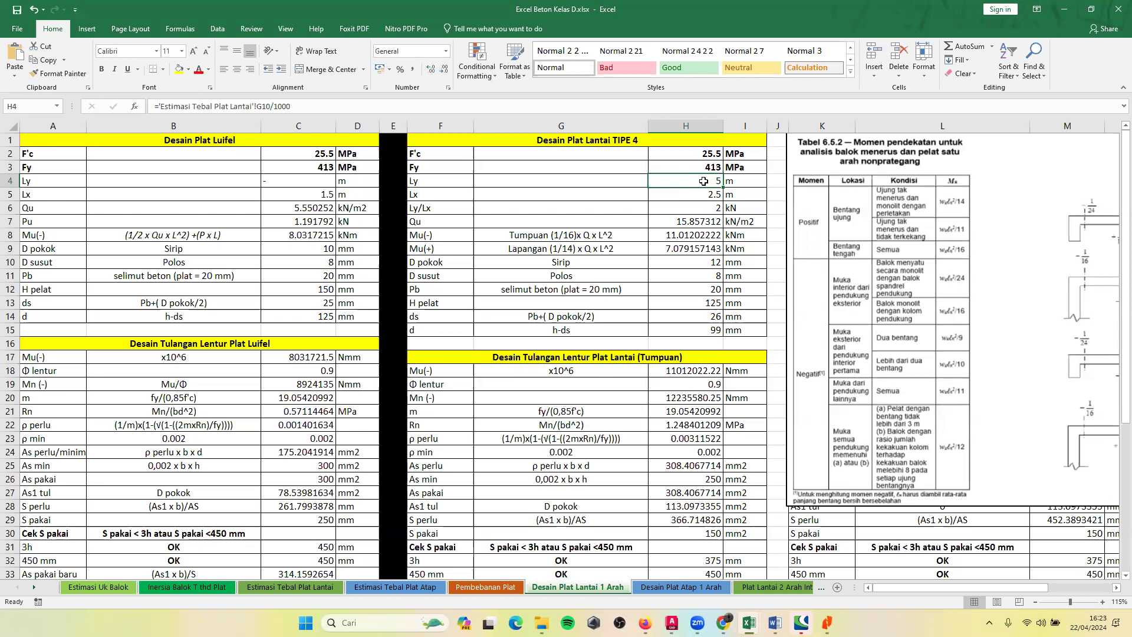
click(708, 195)
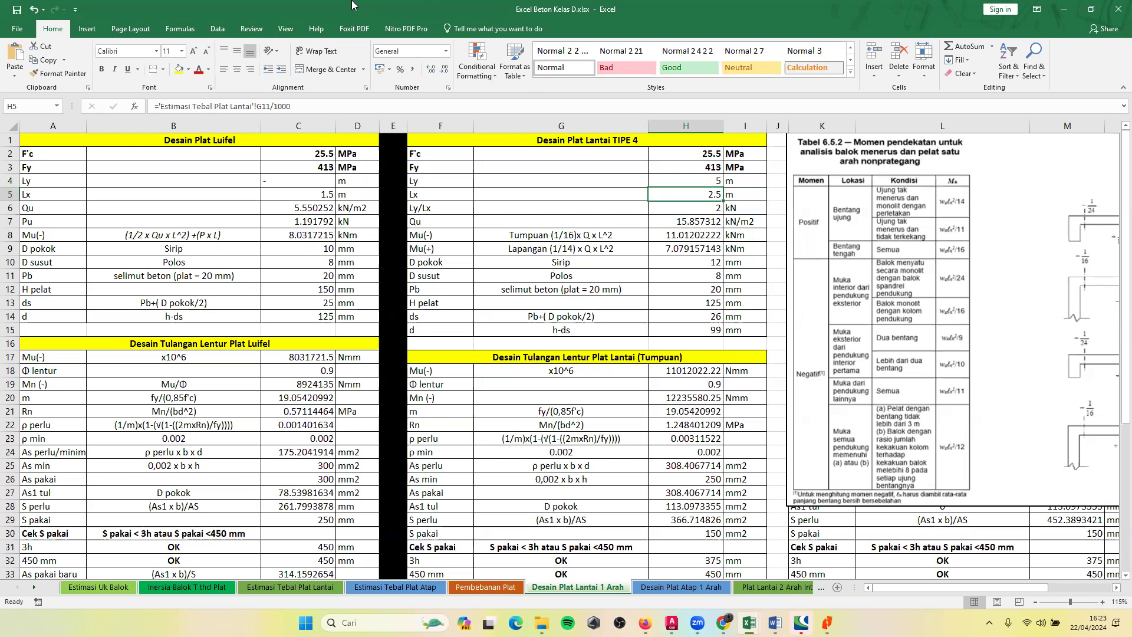
Link the TIPE 4 floor slab's Qu in H7 to the floor's ultimate load in cell M20 of the Pembebanan Plat sheet.
click(664, 219)
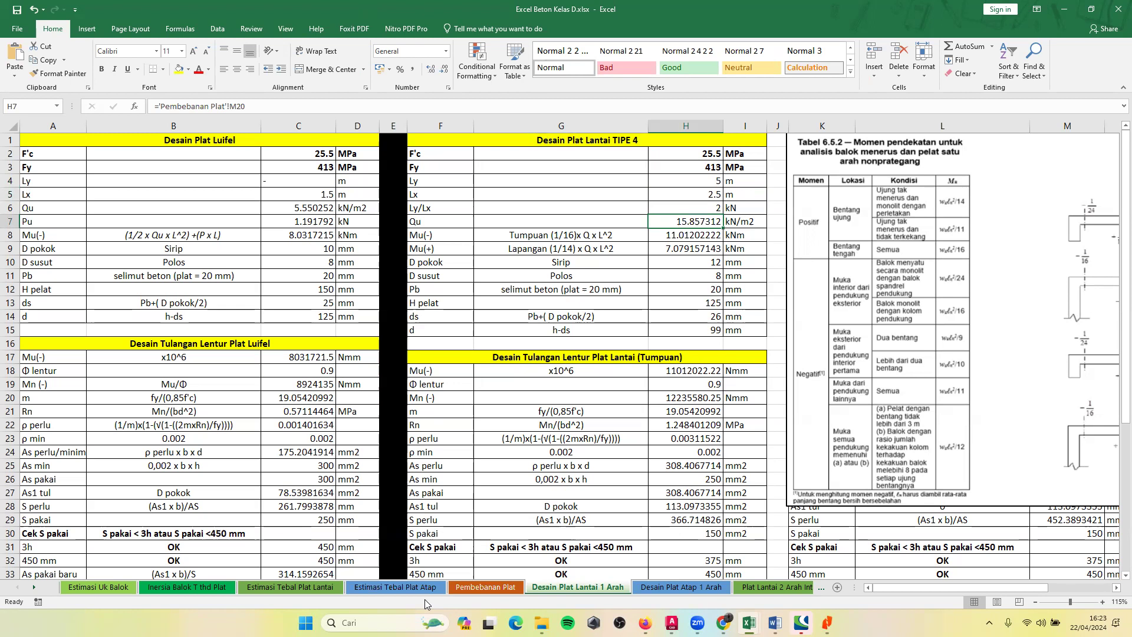
click(463, 586)
scroll(523, 233, up, 7)
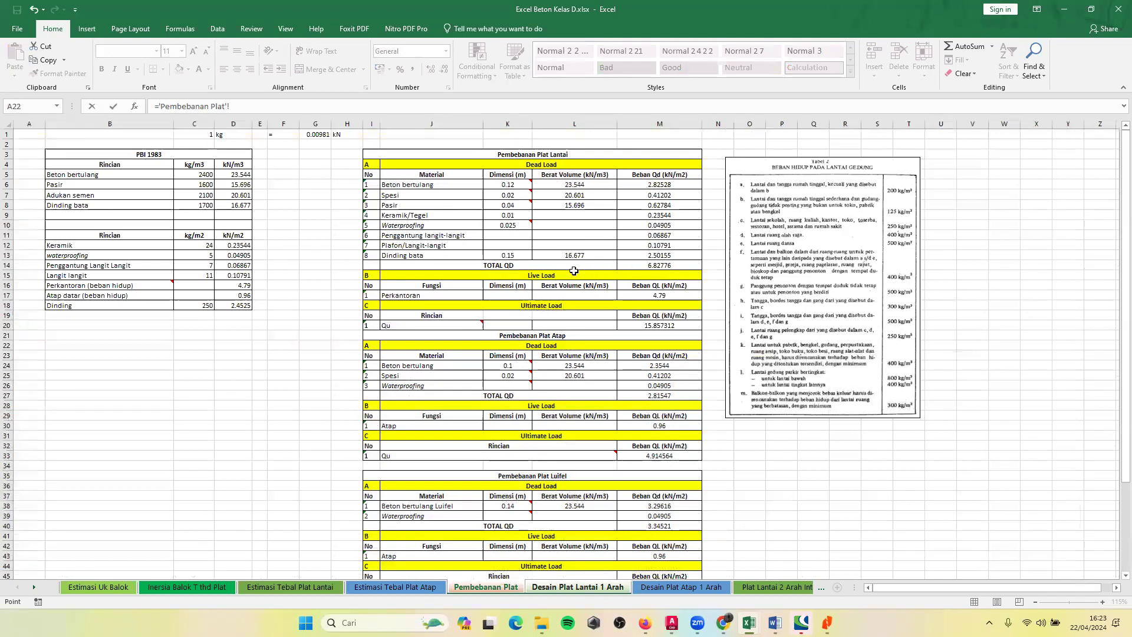
click(662, 325)
key(Return)
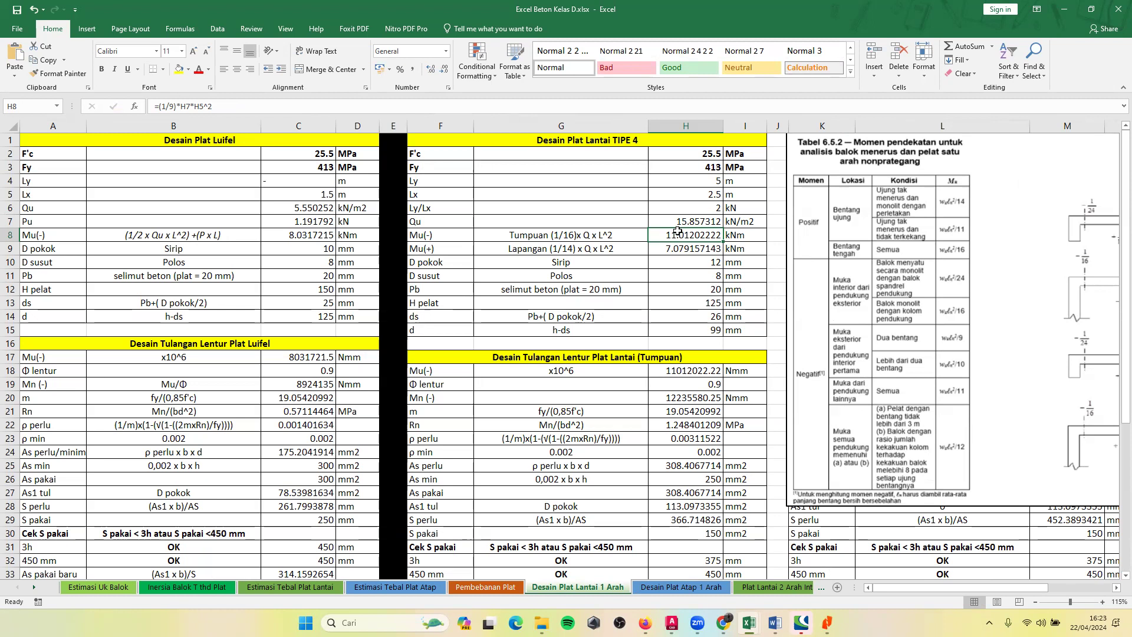
Select the Tumpuan moment expression in G8 and move the Tabel 6.5.2 picture over the TIPE 4 table to expose its coefficient diagrams.
click(591, 240)
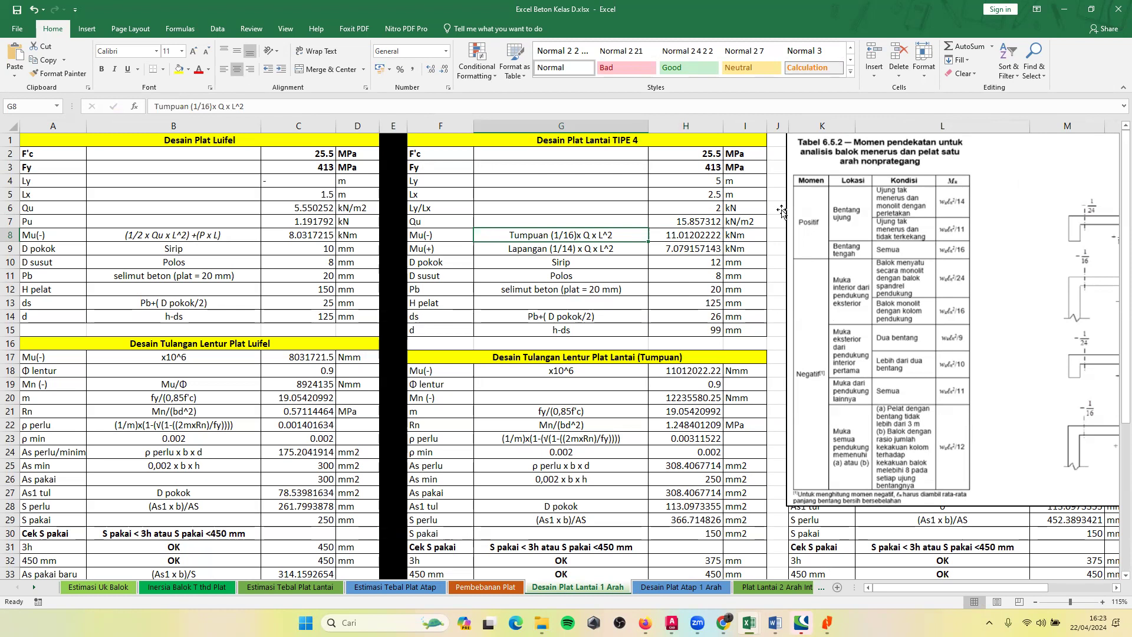
drag(868, 204, 448, 214)
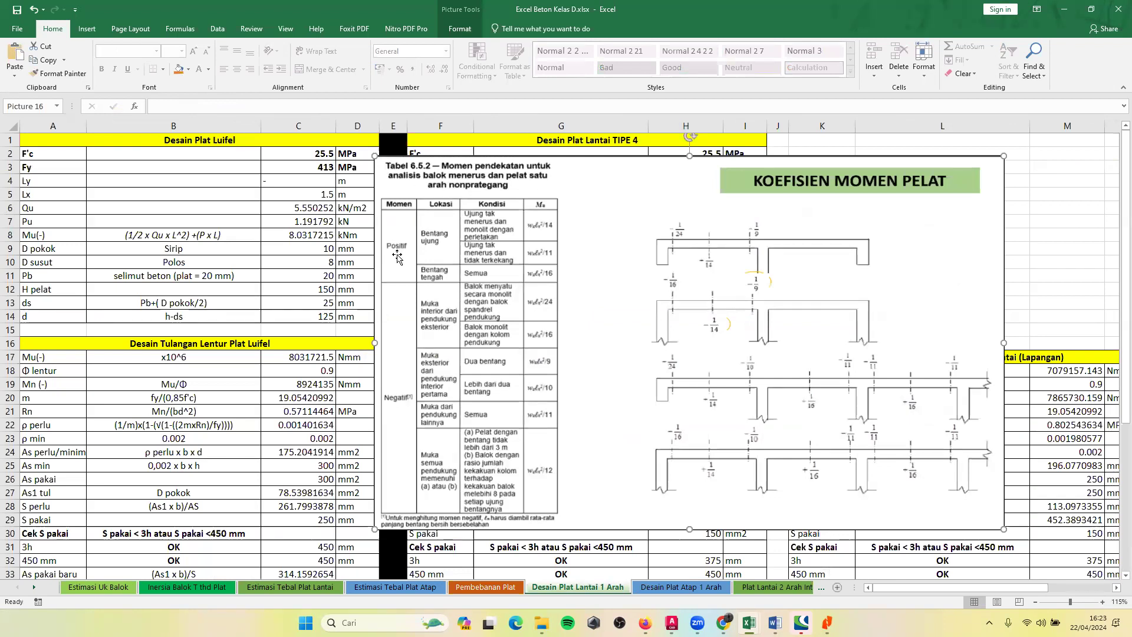
drag(436, 234, 746, 279)
drag(792, 202, 794, 200)
drag(871, 274, 822, 271)
drag(884, 315, 824, 317)
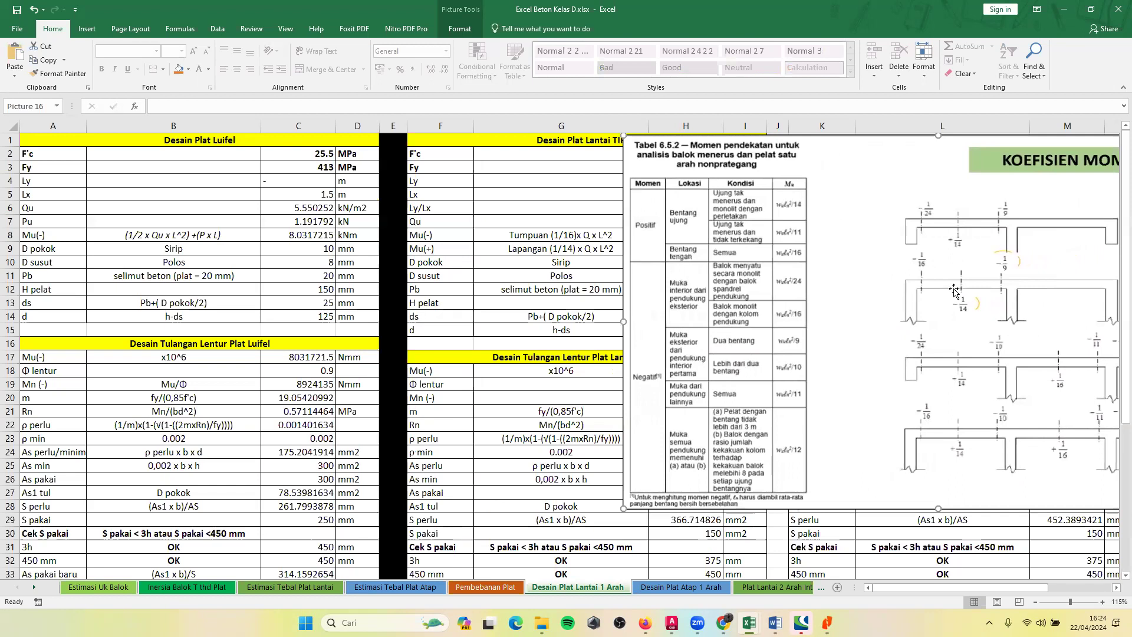
Reposition the Tabel 6.5.2 picture to view its moment coefficients, leaving it beside the TIPE 4 table so that table is uncovered.
drag(917, 287, 849, 295)
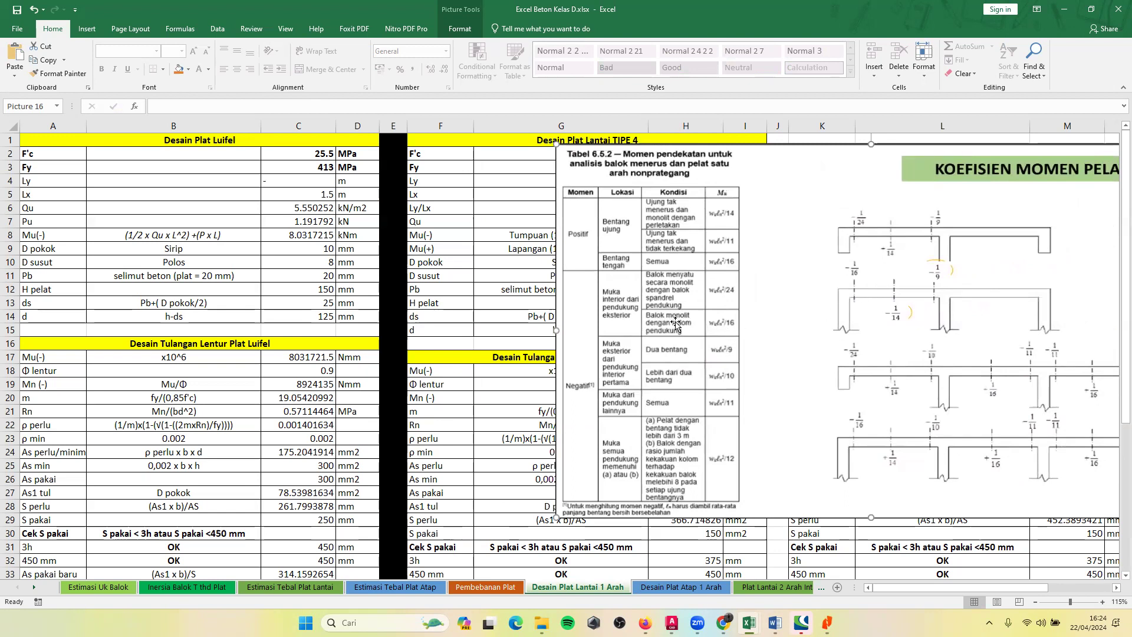
drag(684, 326, 677, 317)
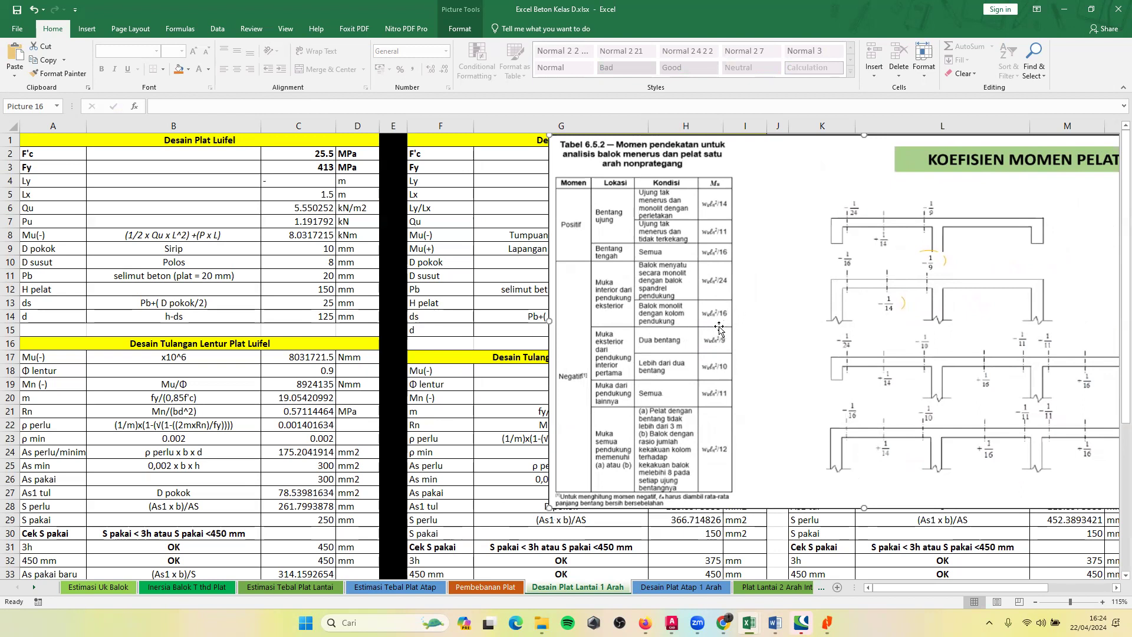
drag(620, 307, 905, 296)
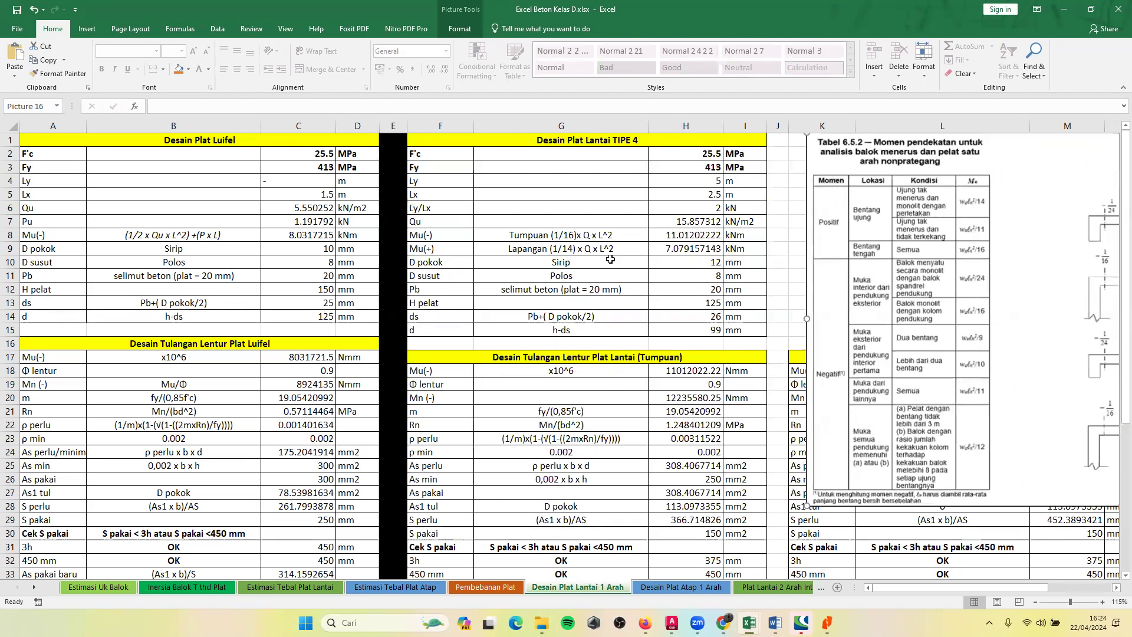
Change the Tumpuan moment coefficient in H8 to 1/16, making the formula =(1/16)*H7*H5^2.
double_click(663, 234)
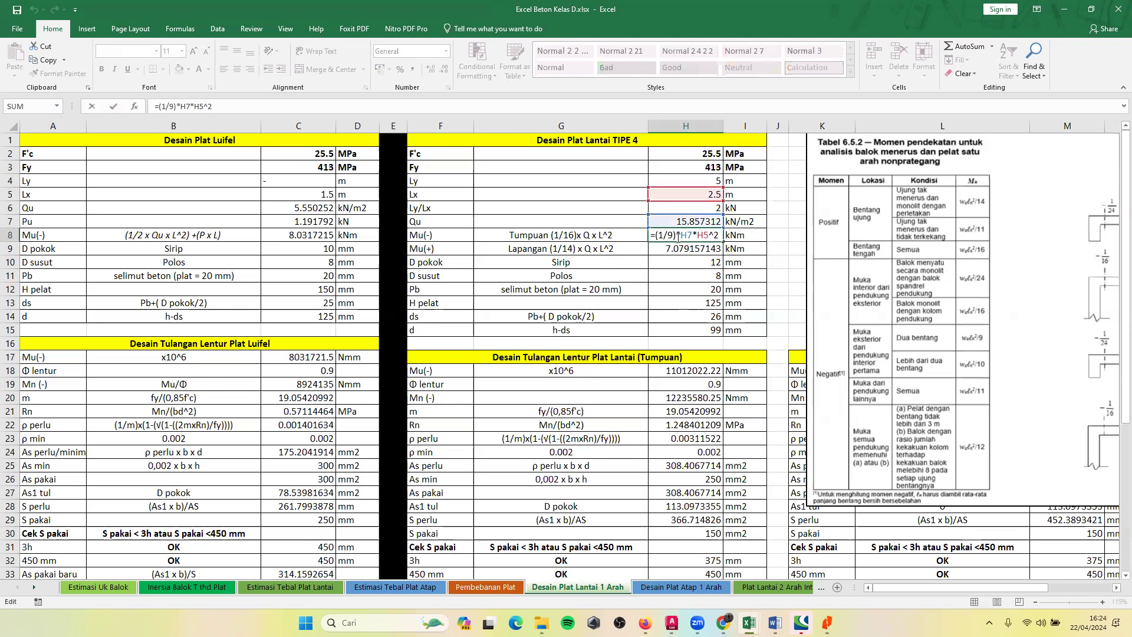
key(BackSpace)
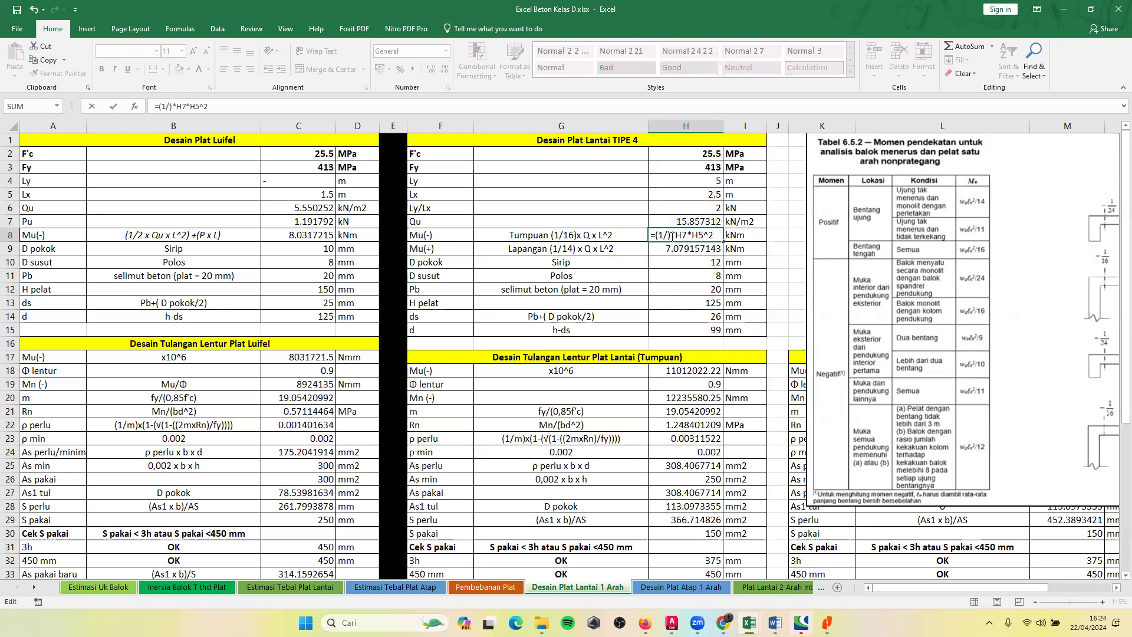
text(26)
key(BackSpace)
key(BackSpace)
text(16)
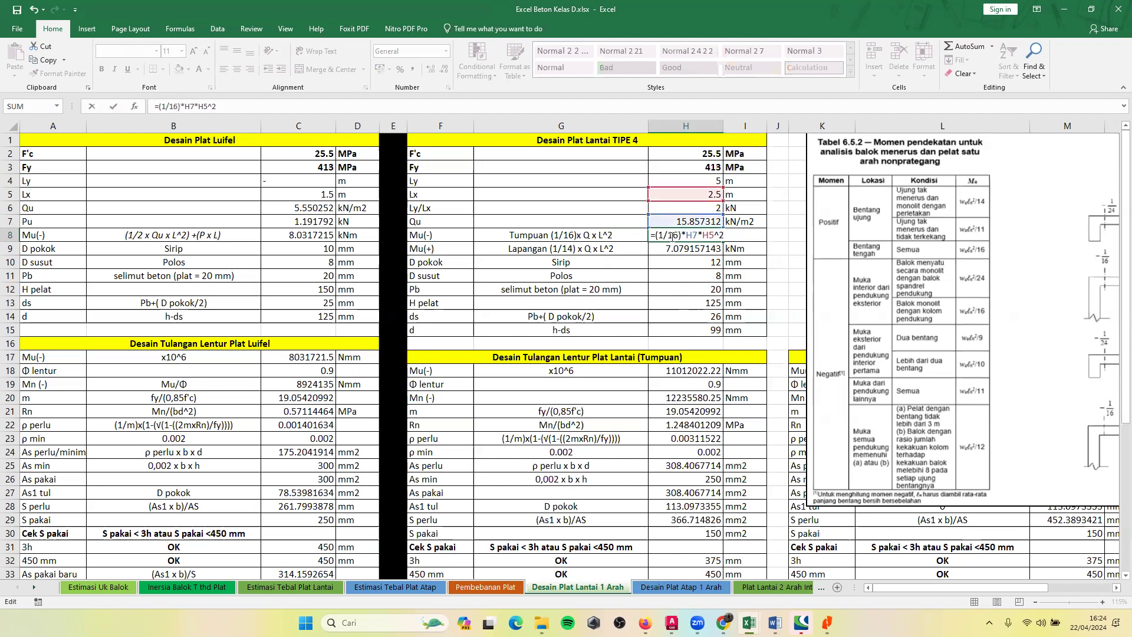
key(Return)
Check the TIPE 4 Tumpuan moment formula in H8 and the Lapangan moment expression and formula in G9 and H9.
double_click(683, 236)
click(684, 249)
key(Escape)
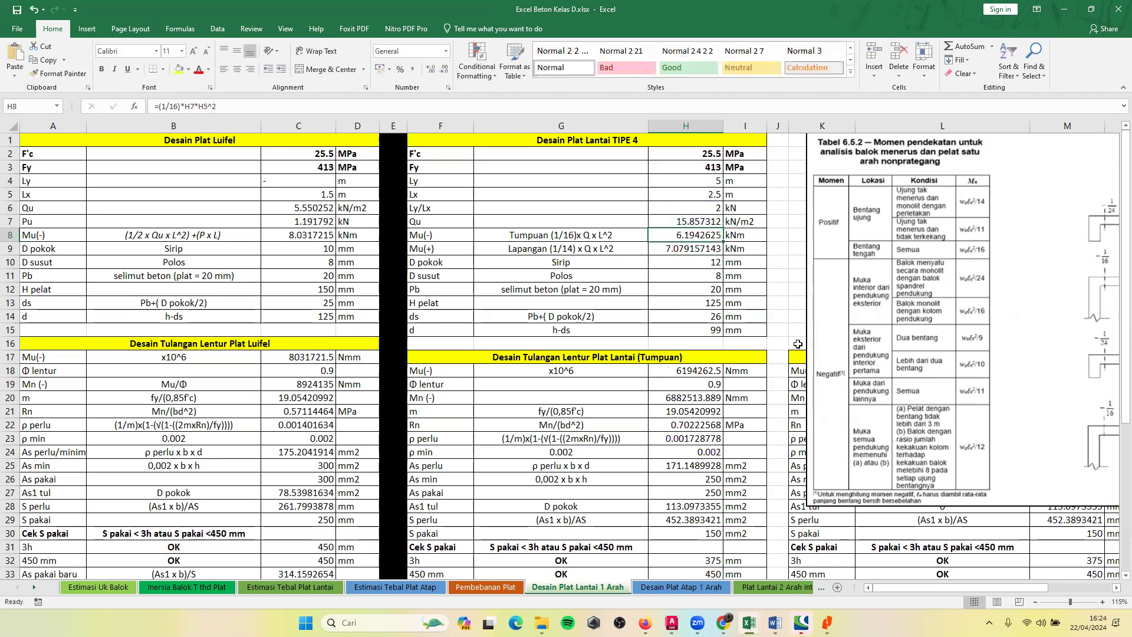
double_click(697, 234)
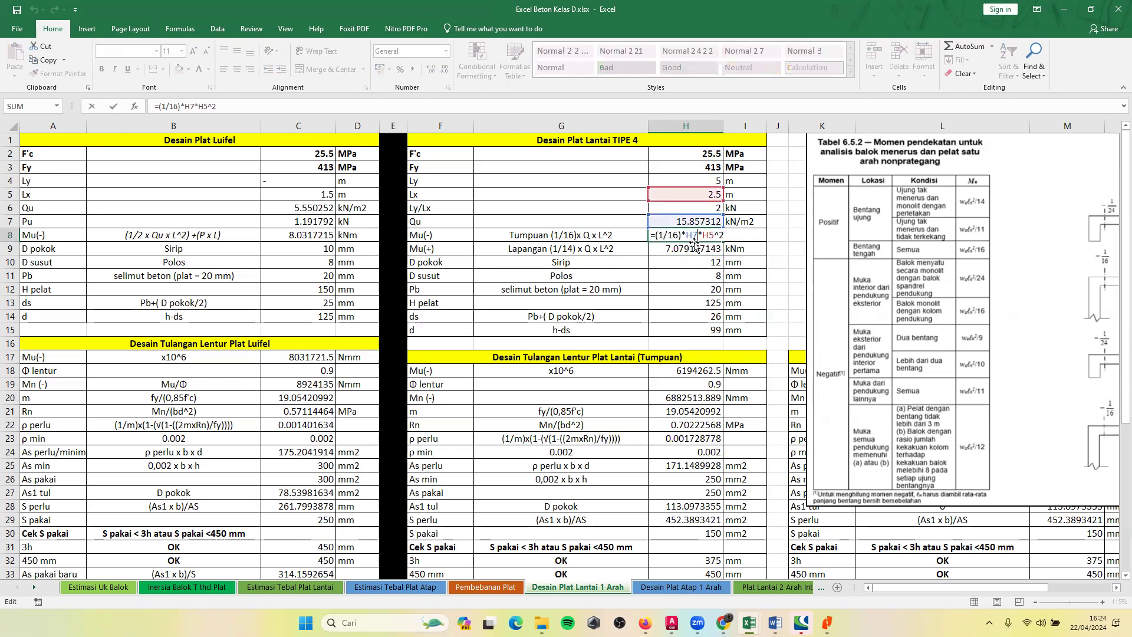
key(Return)
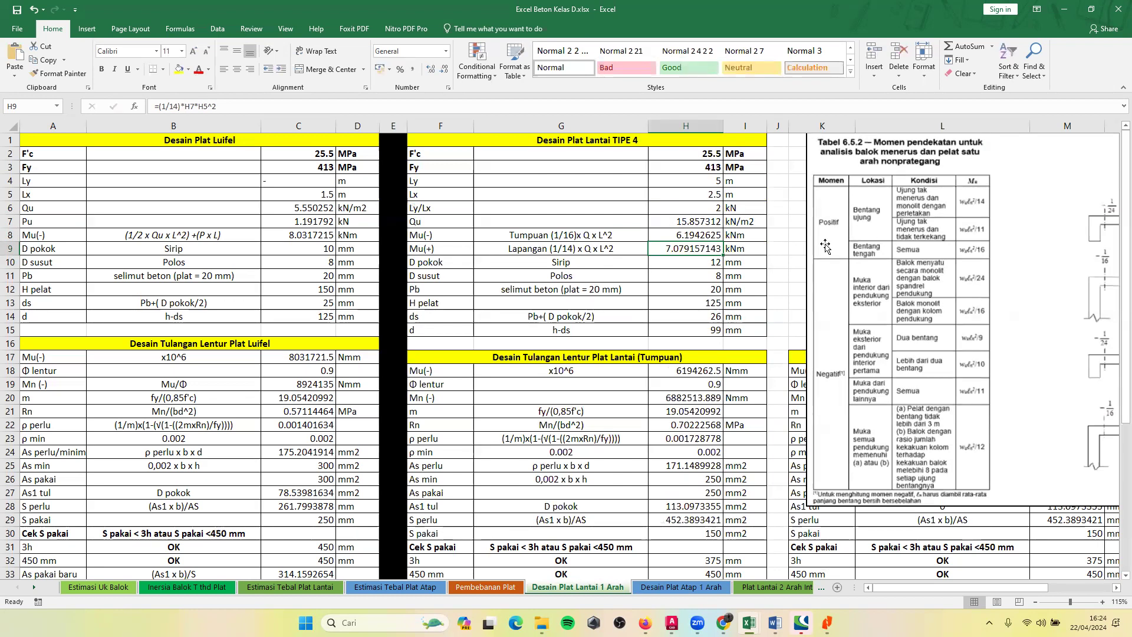
click(595, 250)
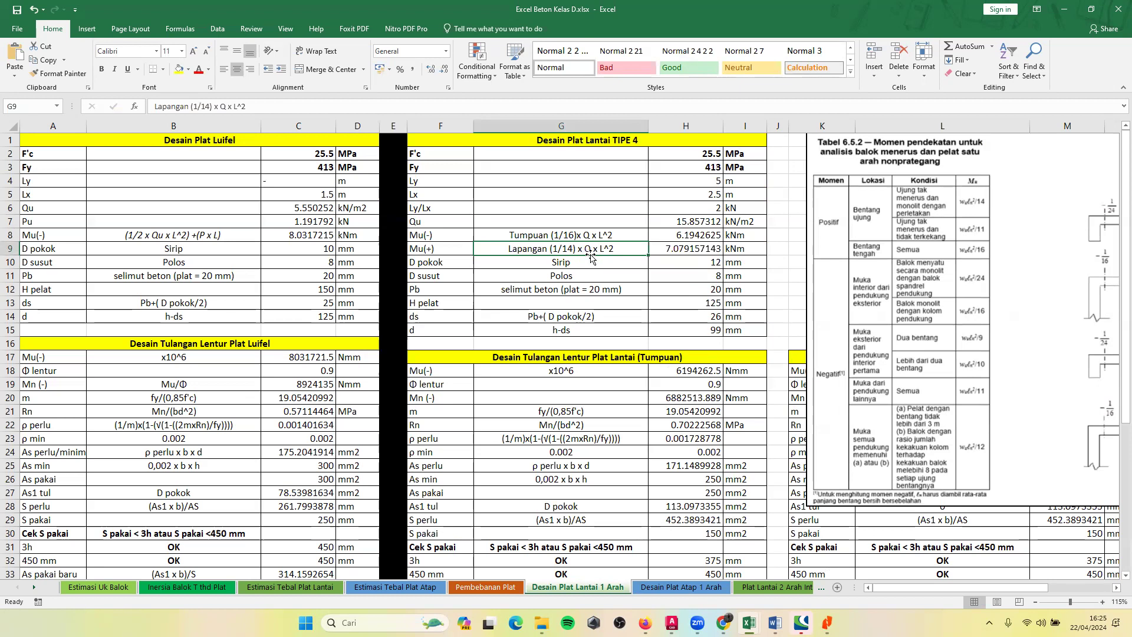
click(687, 250)
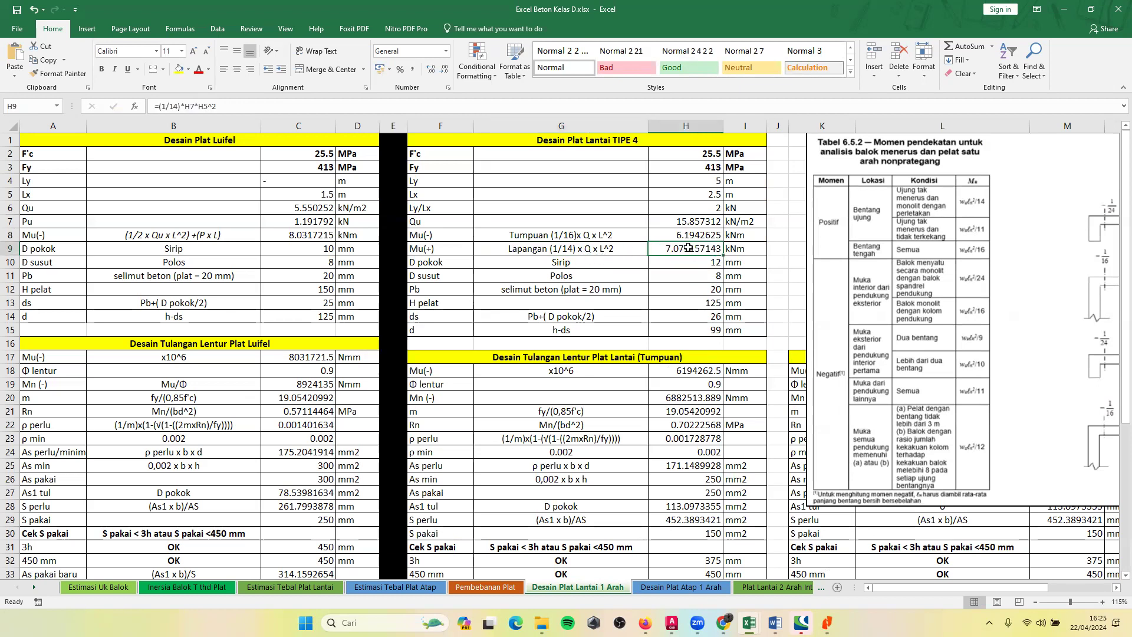
double_click(688, 248)
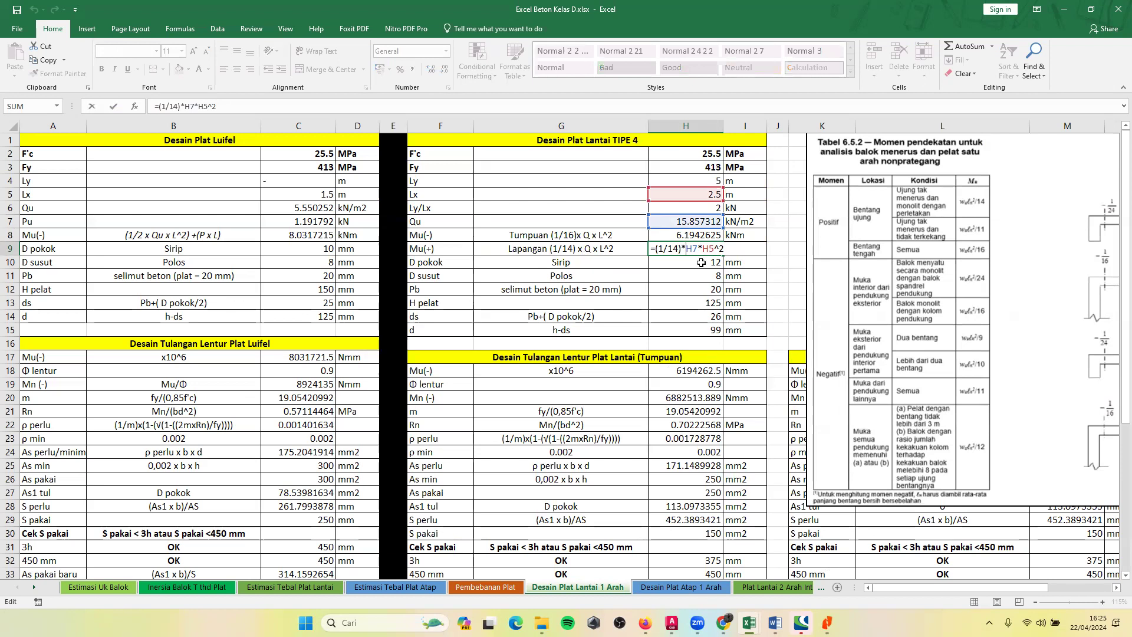
click(701, 262)
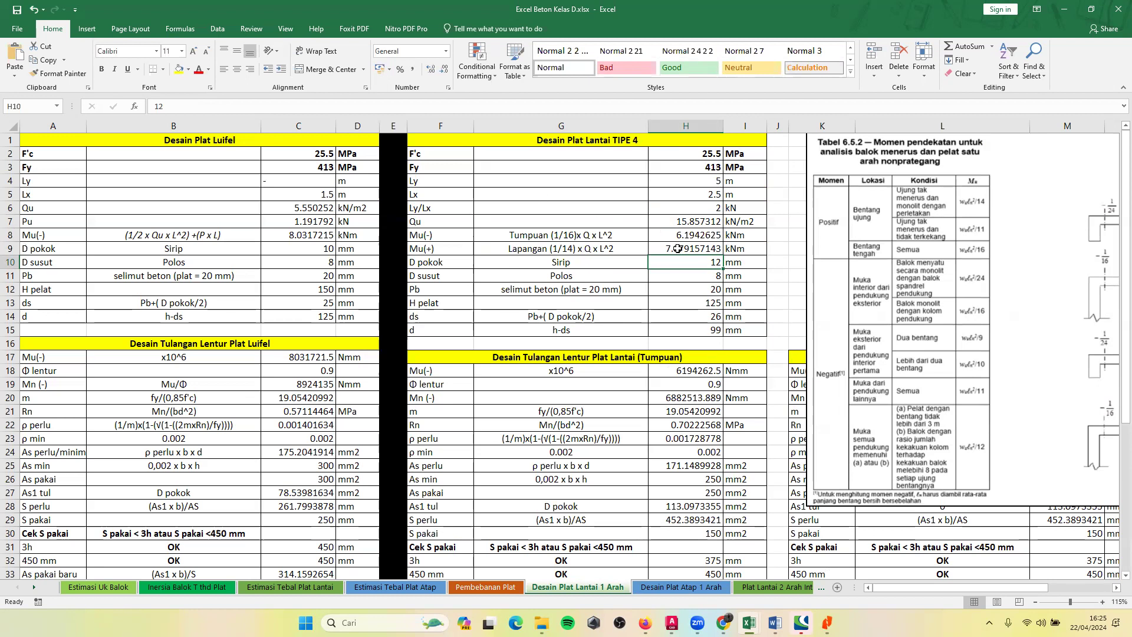
Review the TIPE 4 main bar diameter, shrinkage bar diameter and concrete cover entries in H10 to H12.
click(691, 275)
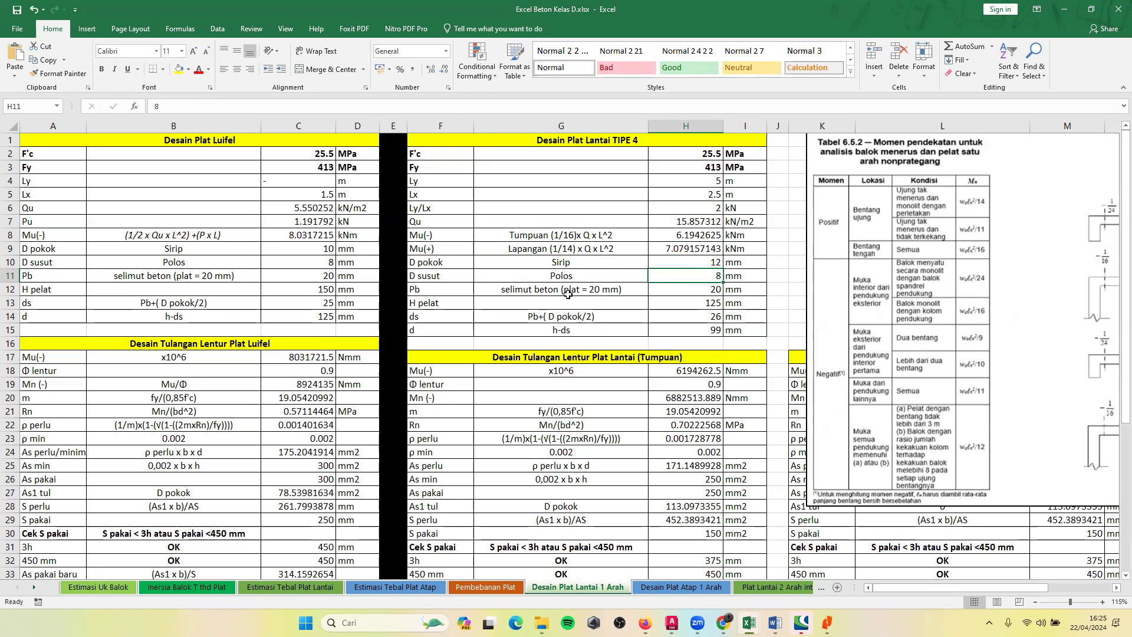
click(663, 256)
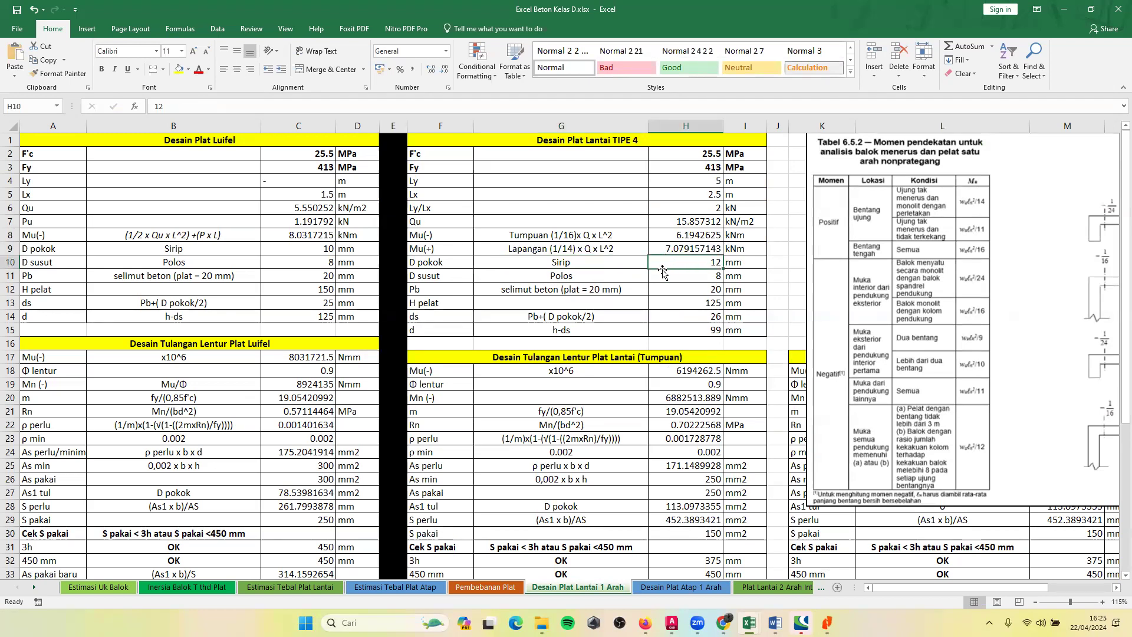
click(676, 276)
click(678, 298)
click(673, 287)
click(676, 279)
click(697, 263)
scroll(493, 278, down, 1)
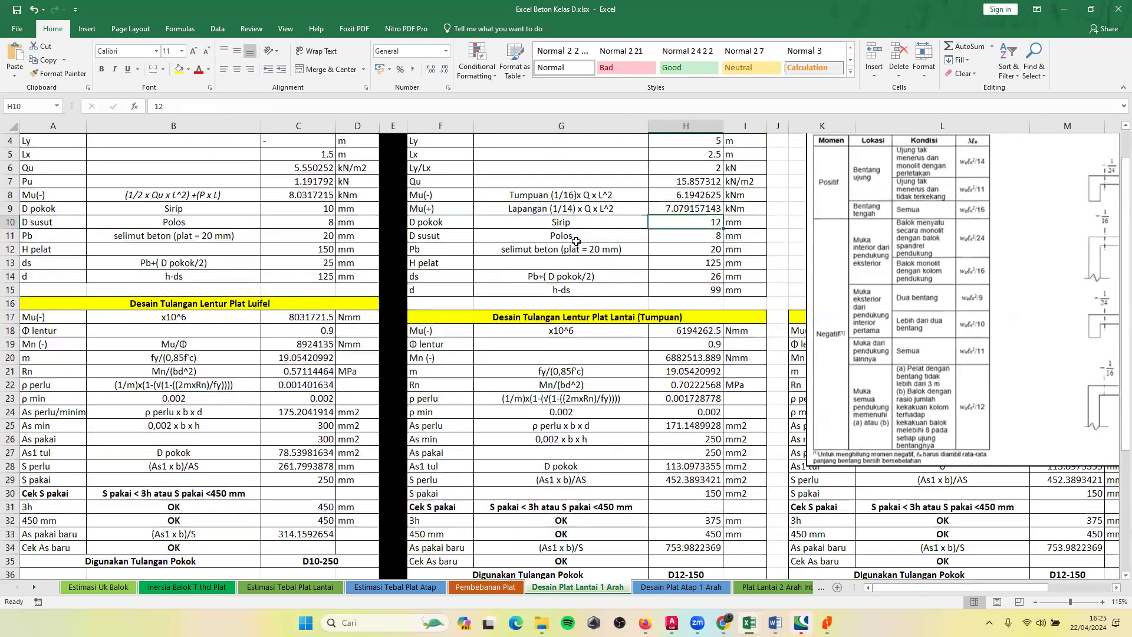
scroll(560, 247, down, 1)
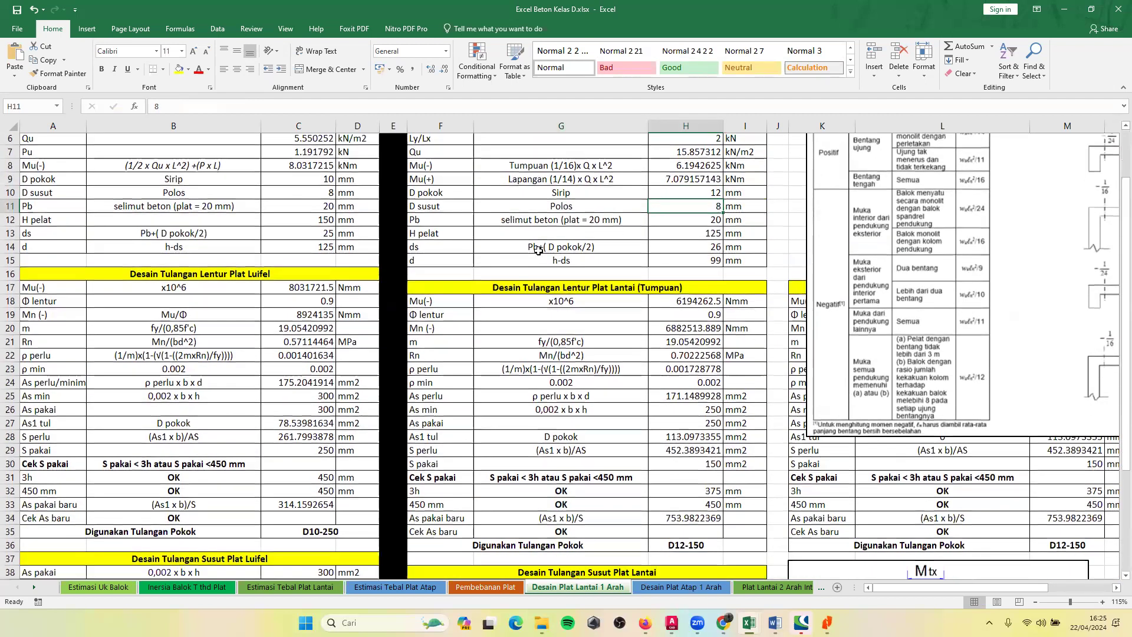
click(581, 221)
click(600, 210)
click(684, 209)
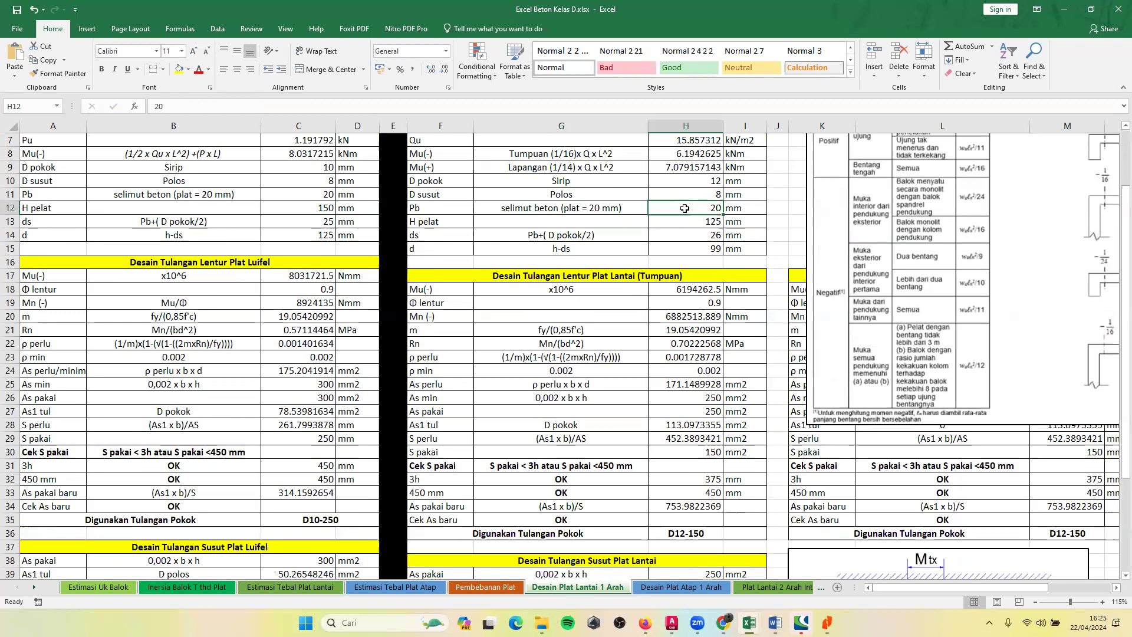
Link the TIPE 4 H pelat value in H13 to the Tipe 4 h pakai thickness on the Estimasi Tebal Plat Lantai sheet.
click(450, 224)
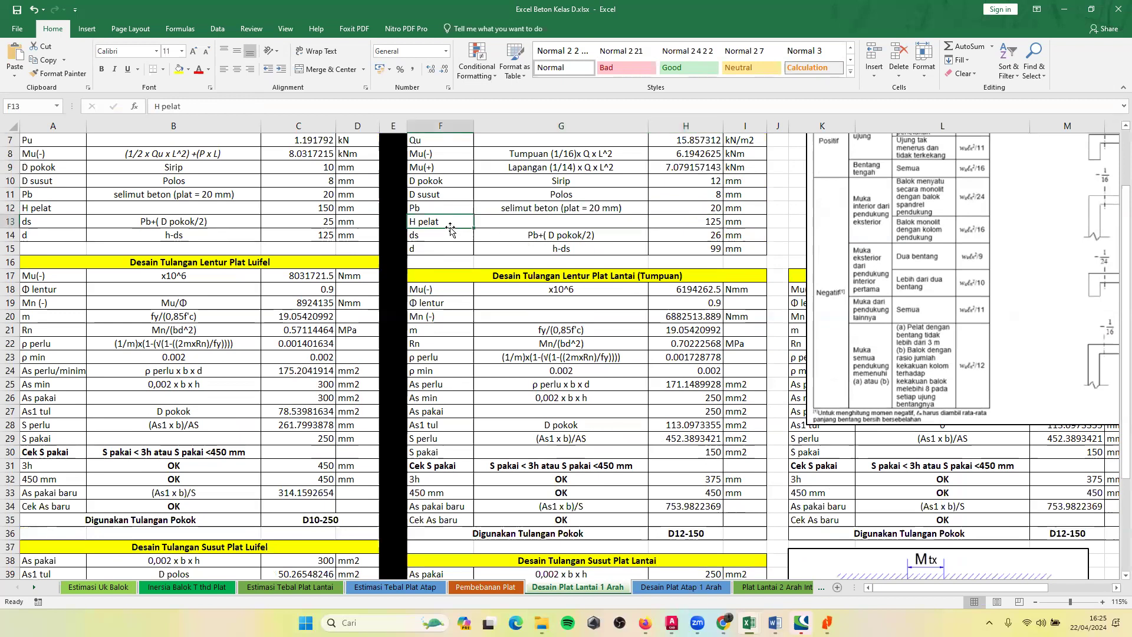
click(694, 228)
text(=)
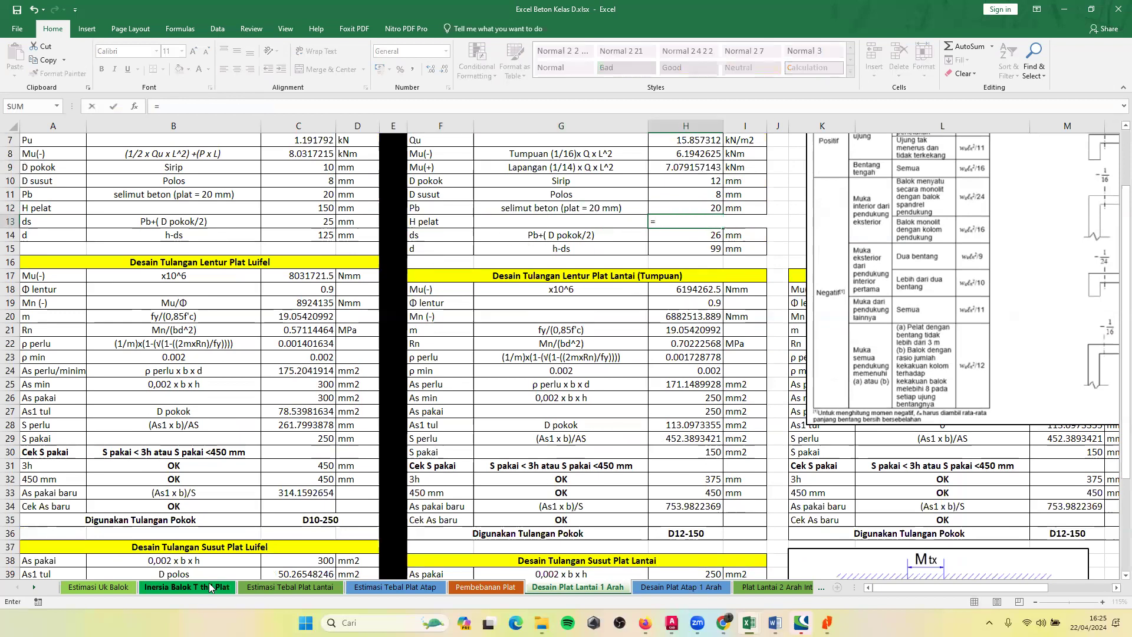
click(290, 586)
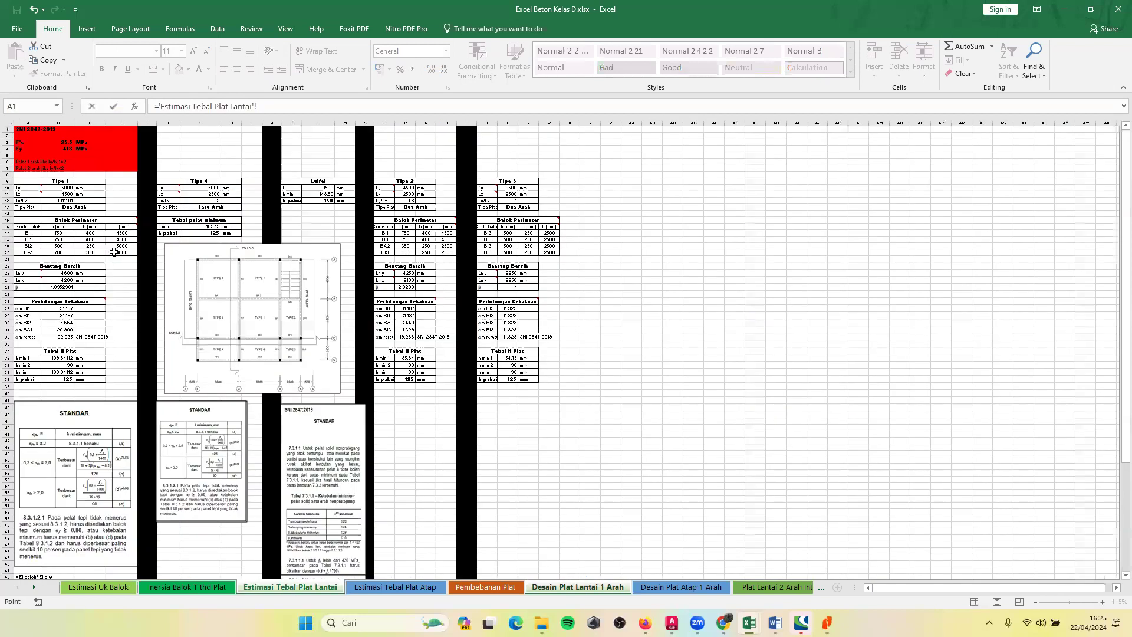
click(201, 231)
key(Return)
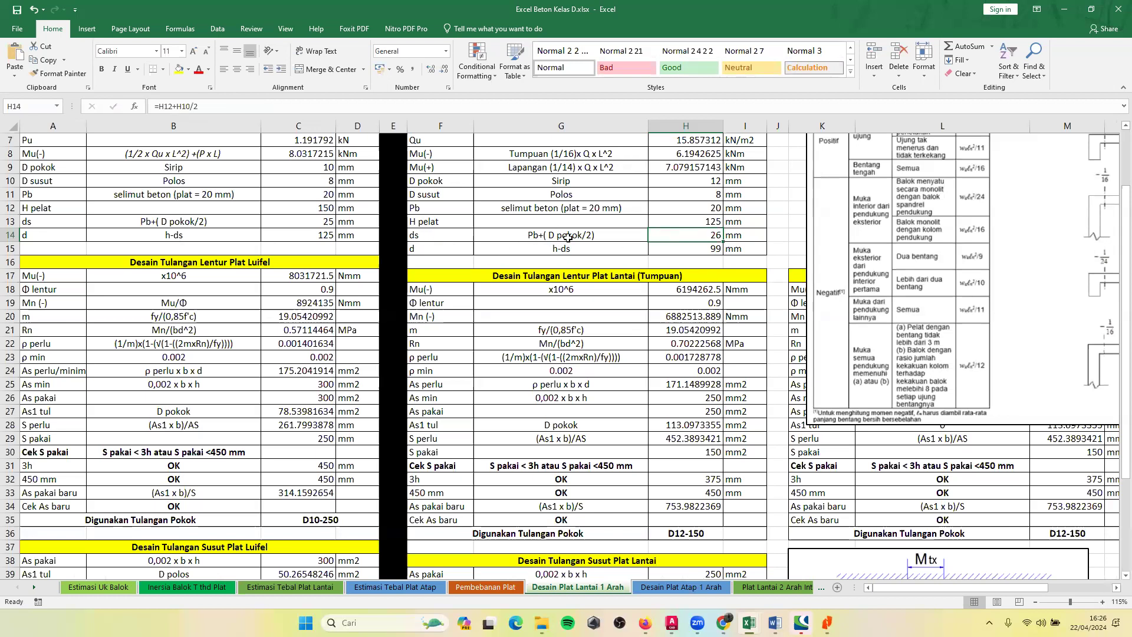
Inspect the TIPE 4 ds formula in H14 and the effective depth formula in H15.
double_click(657, 229)
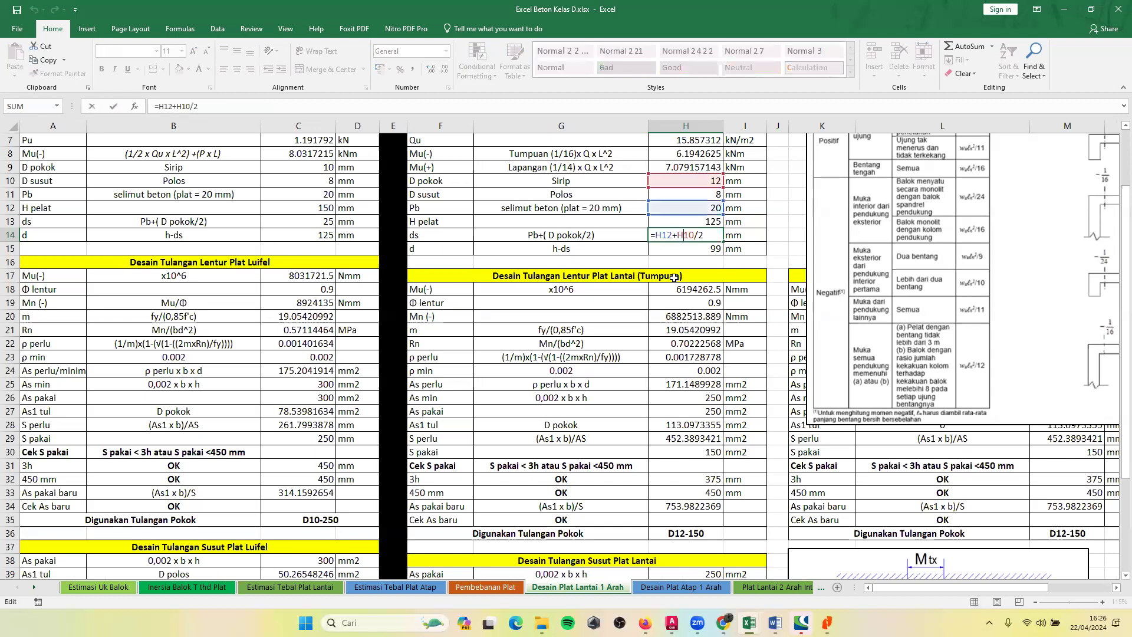
key(Return)
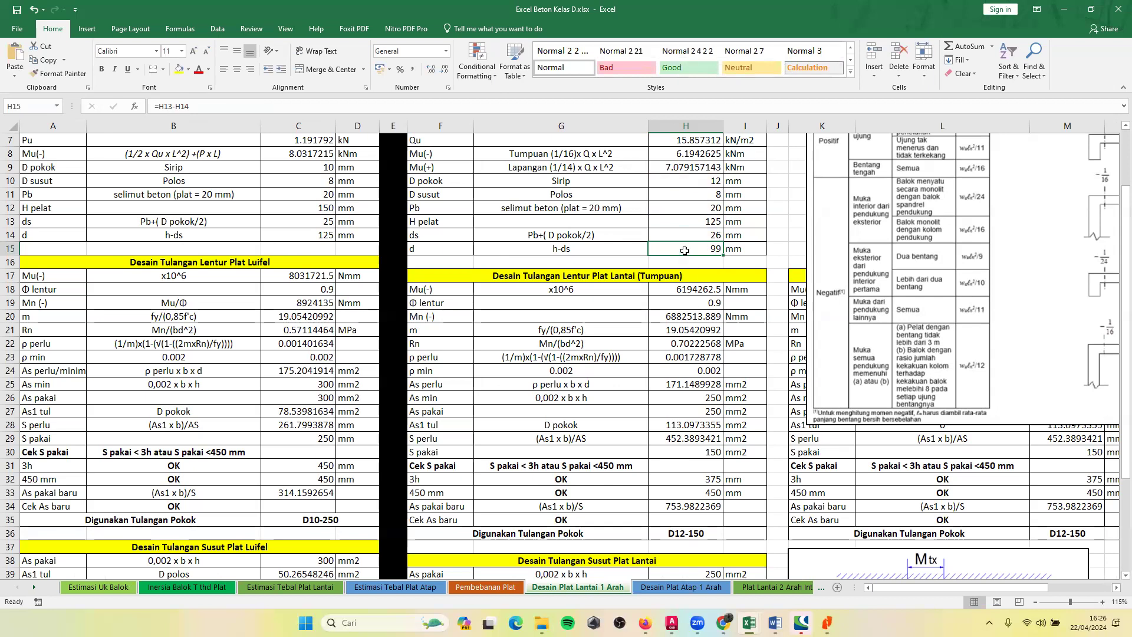
scroll(669, 251, down, 2)
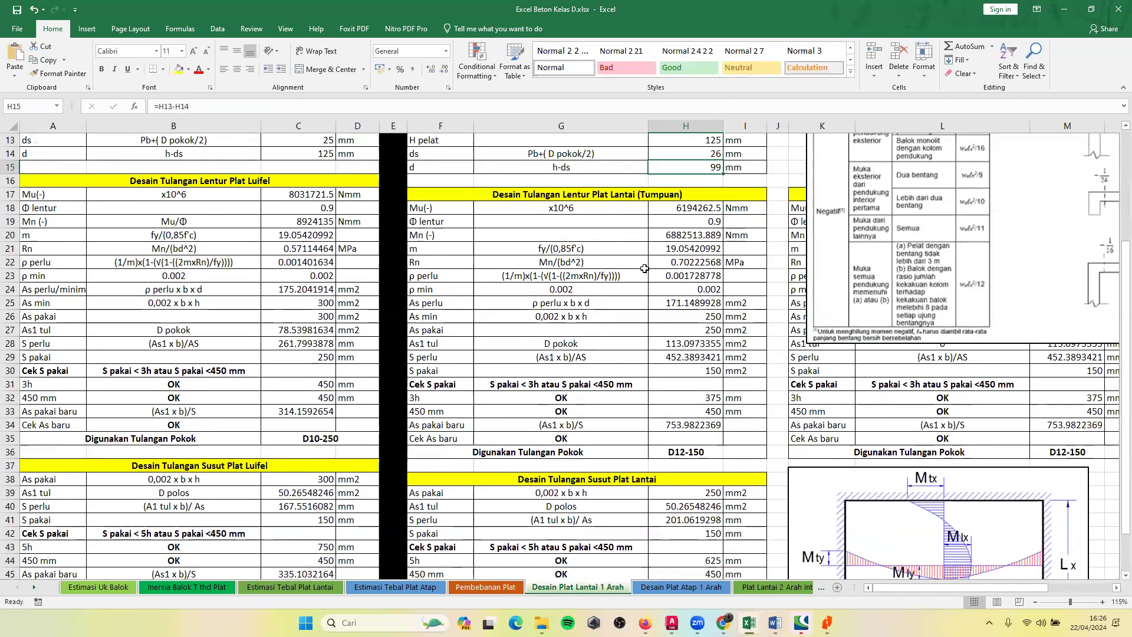
Shrink the Tabel 6.5.2 picture so it fits above the Desain Tulangan Lentur Plat Lantai (Lapangan) table.
scroll(805, 250, up, 1)
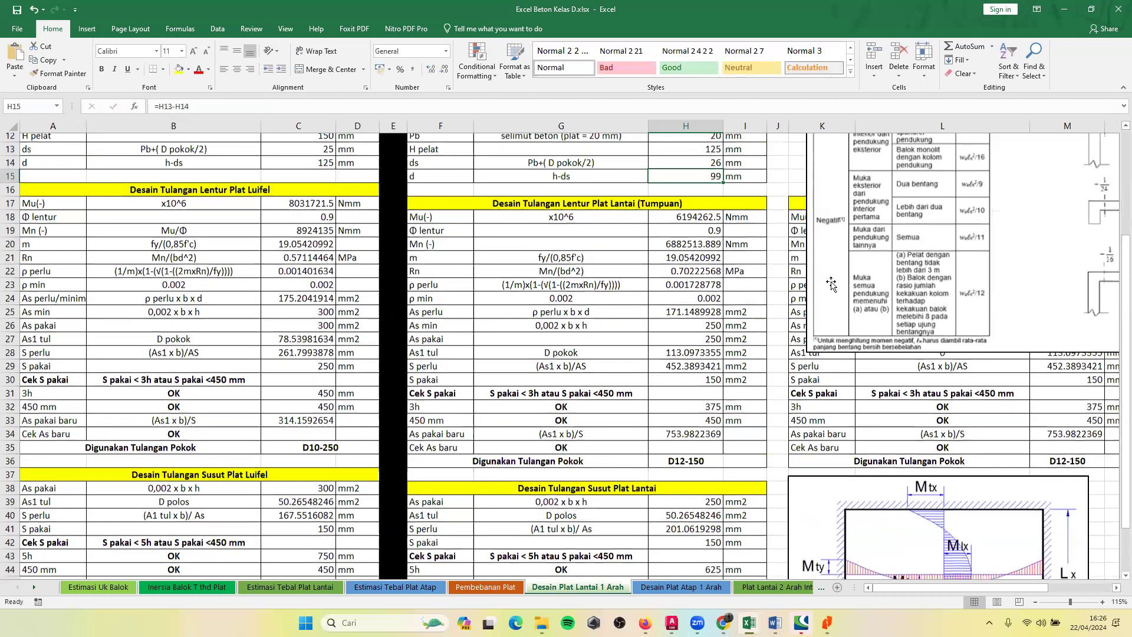
scroll(831, 284, up, 4)
click(826, 455)
drag(808, 505, 798, 252)
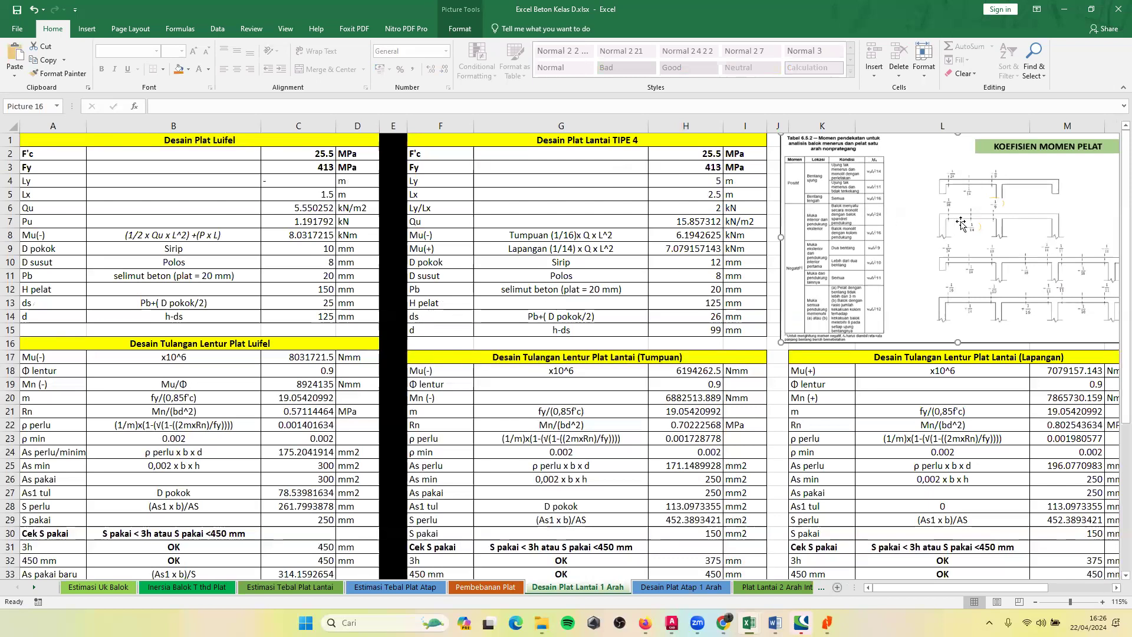
Switch to the browser, view the Cantilever Beams page's single end load moment diagram, and return to the workbook.
key(alt+Tab)
key(alt+Tab)
key(alt+Tab)
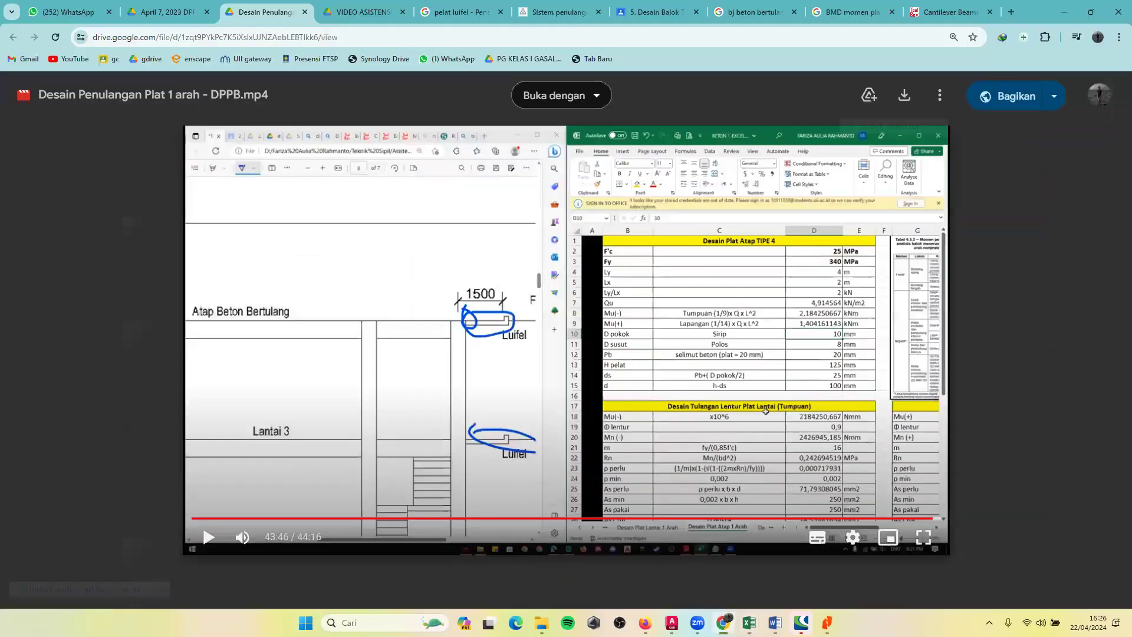
click(949, 12)
scroll(458, 308, up, 2)
scroll(457, 309, up, 2)
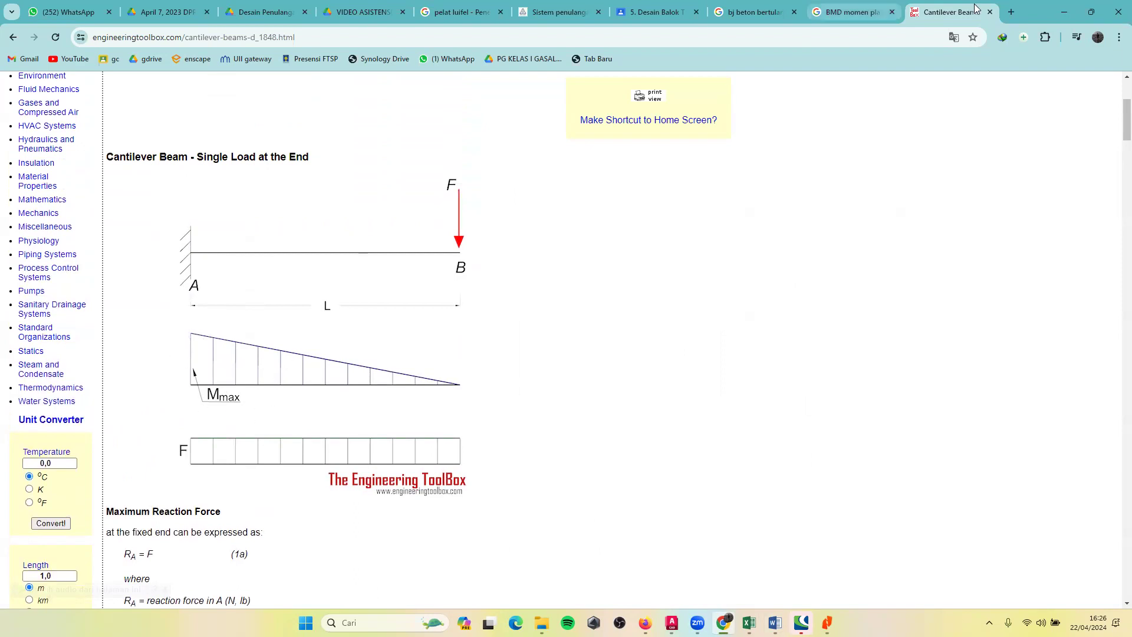
click(1067, 8)
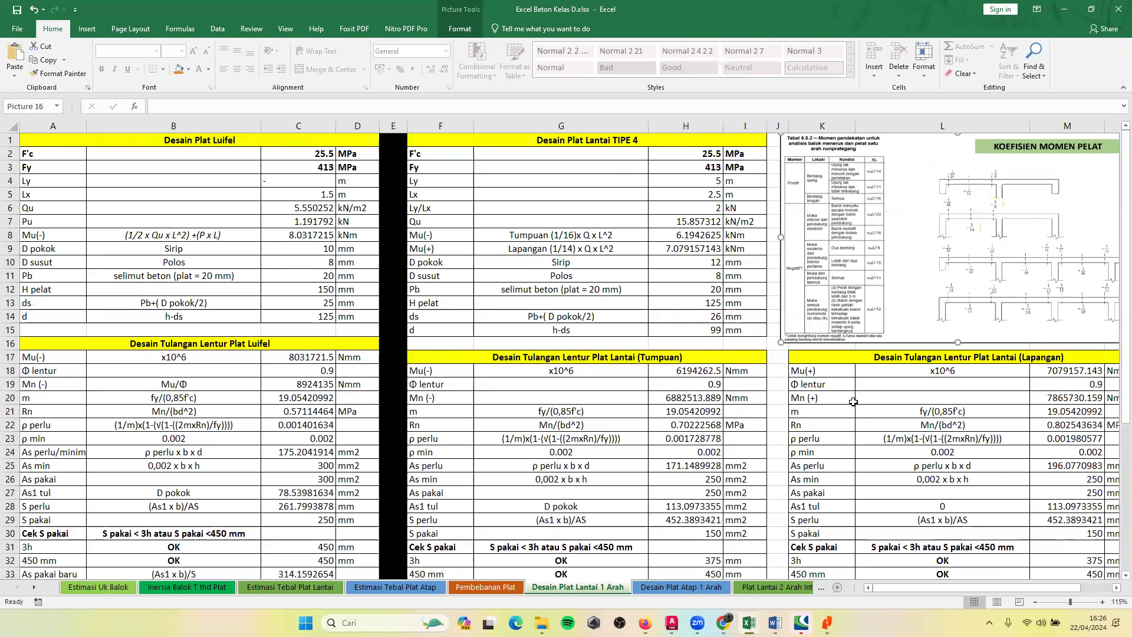
Compare the Tumpuan and Lapangan flexural reinforcement tables with the Mtx, Mlx, Mty and Mly slab moment diagram below.
scroll(853, 402, down, 6)
scroll(853, 391, down, 3)
scroll(853, 392, up, 1)
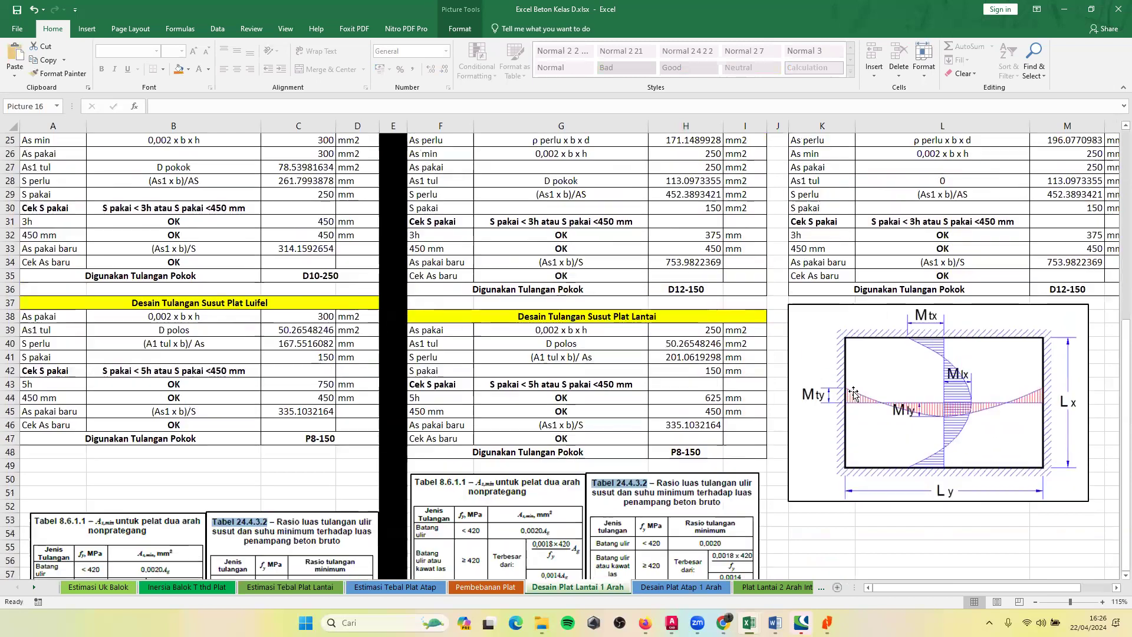
scroll(842, 450, up, 2)
scroll(866, 403, down, 2)
scroll(872, 411, up, 3)
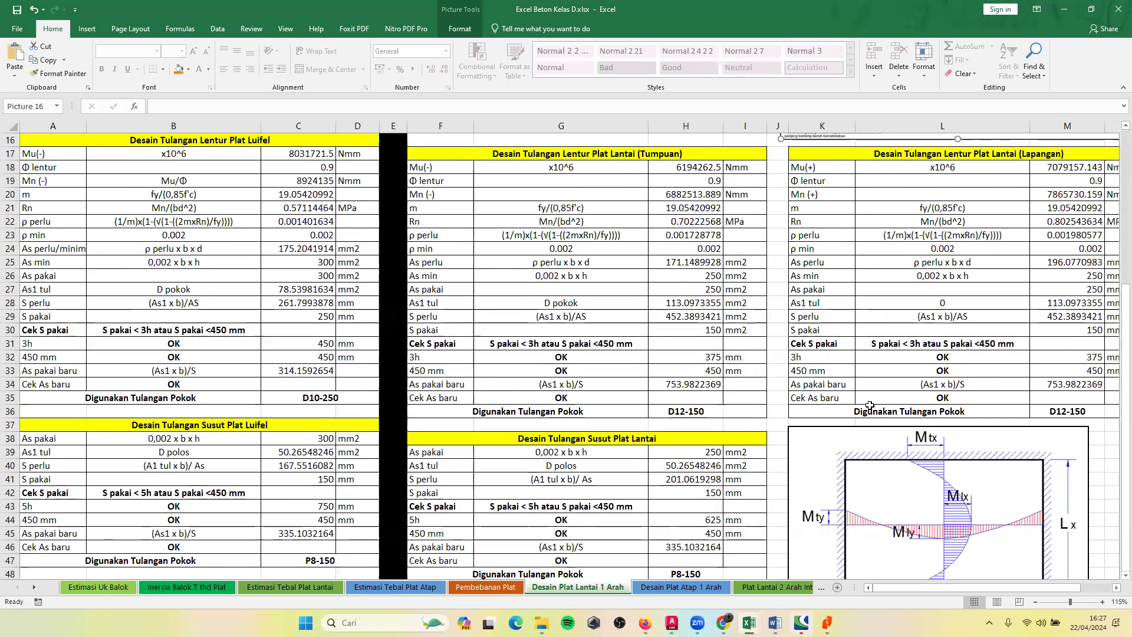
scroll(869, 405, up, 5)
scroll(598, 319, down, 2)
scroll(546, 332, up, 1)
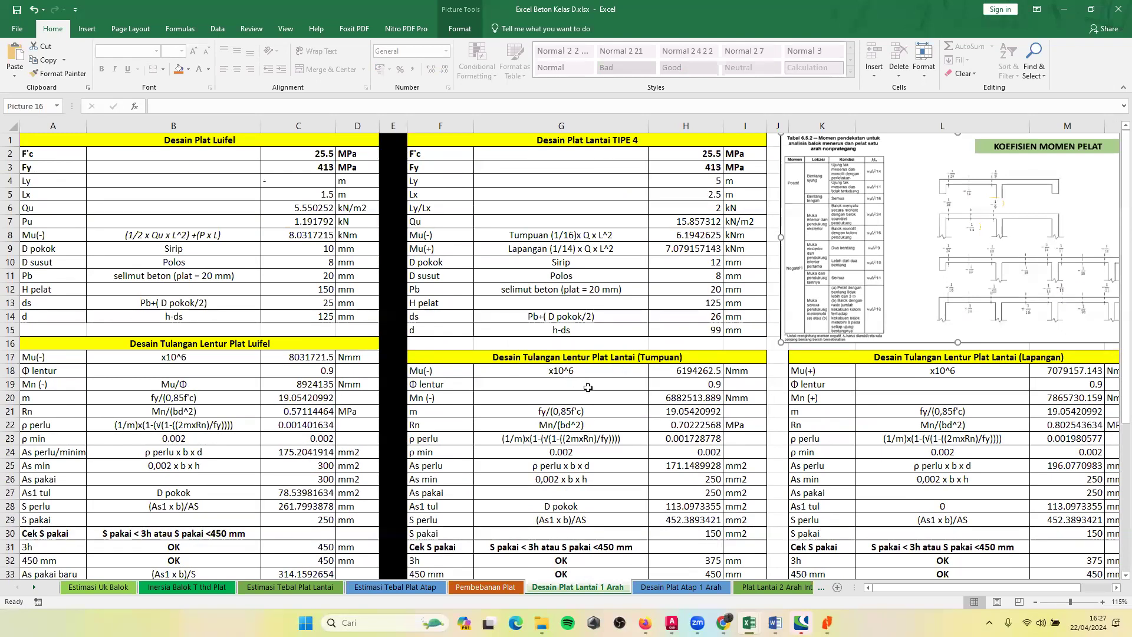
Examine the Tumpuan flexural reinforcement table's heading and its Mu(-) and m expressions in G18 and G21.
click(554, 359)
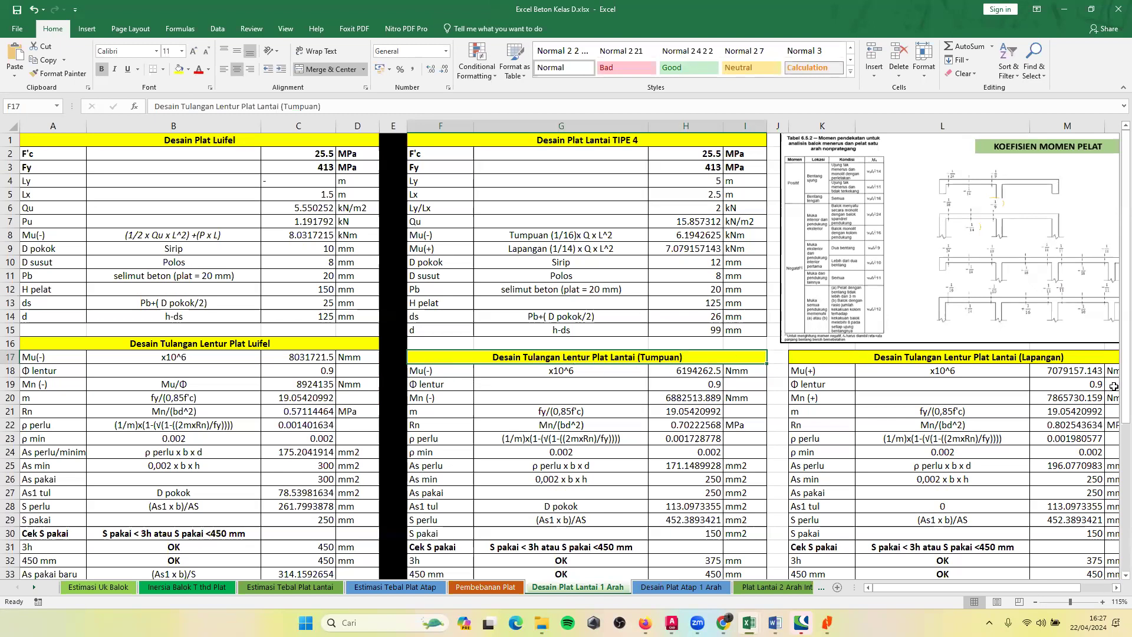
click(564, 370)
scroll(567, 372, down, 1)
scroll(567, 372, up, 1)
click(560, 413)
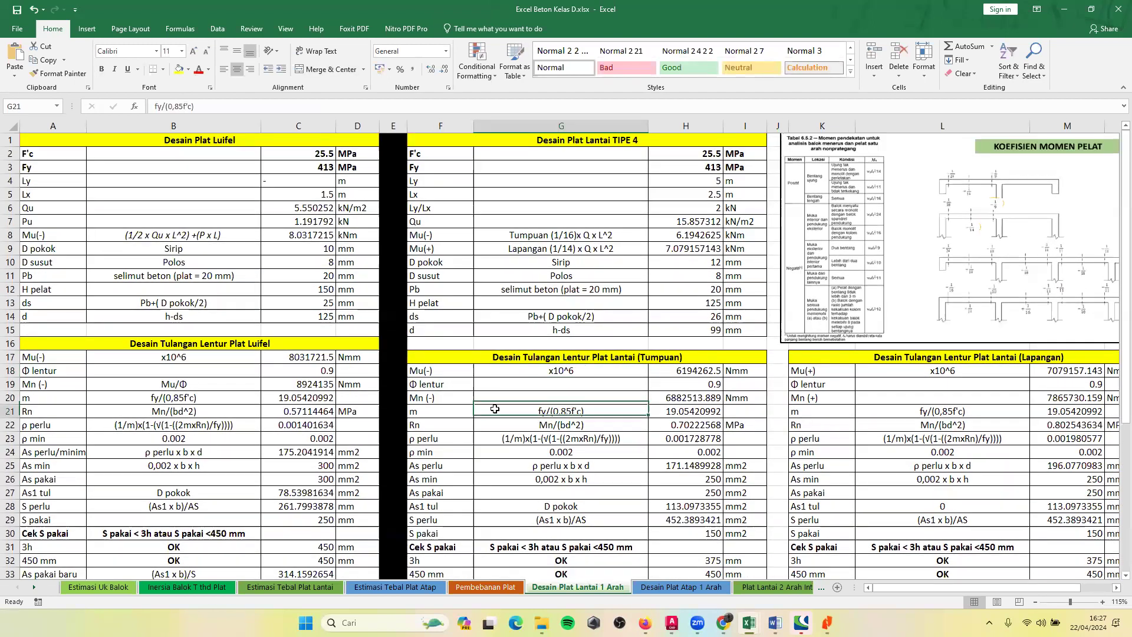
Examine the Tumpuan table's Mu(-) row and inspect the formula behind its moment value in H18.
click(441, 375)
scroll(440, 378, down, 1)
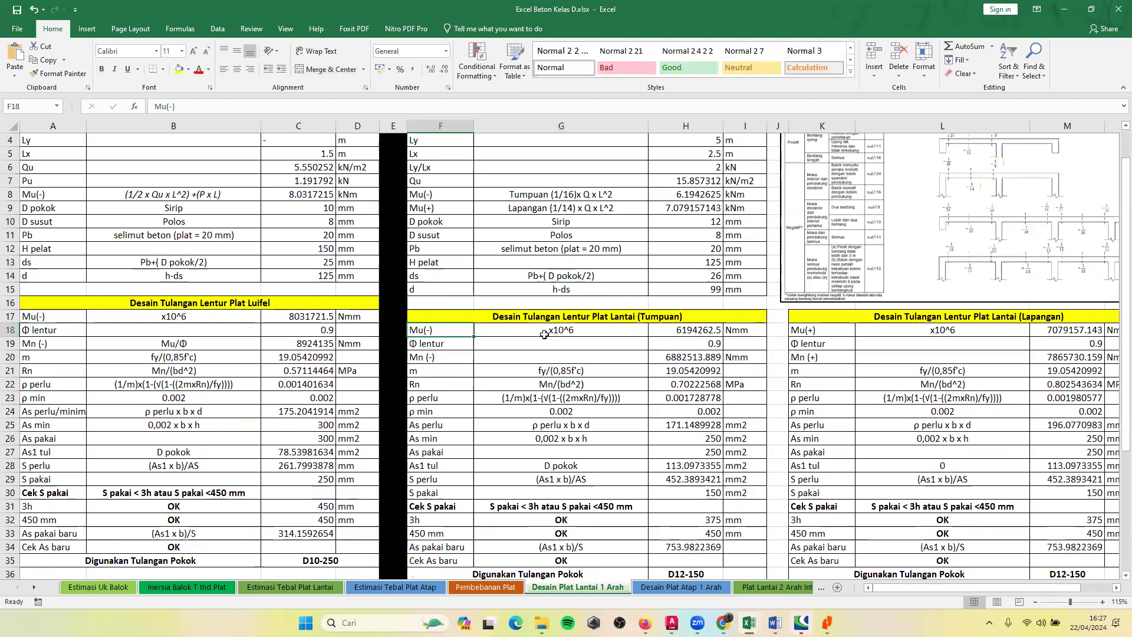
scroll(559, 383, up, 1)
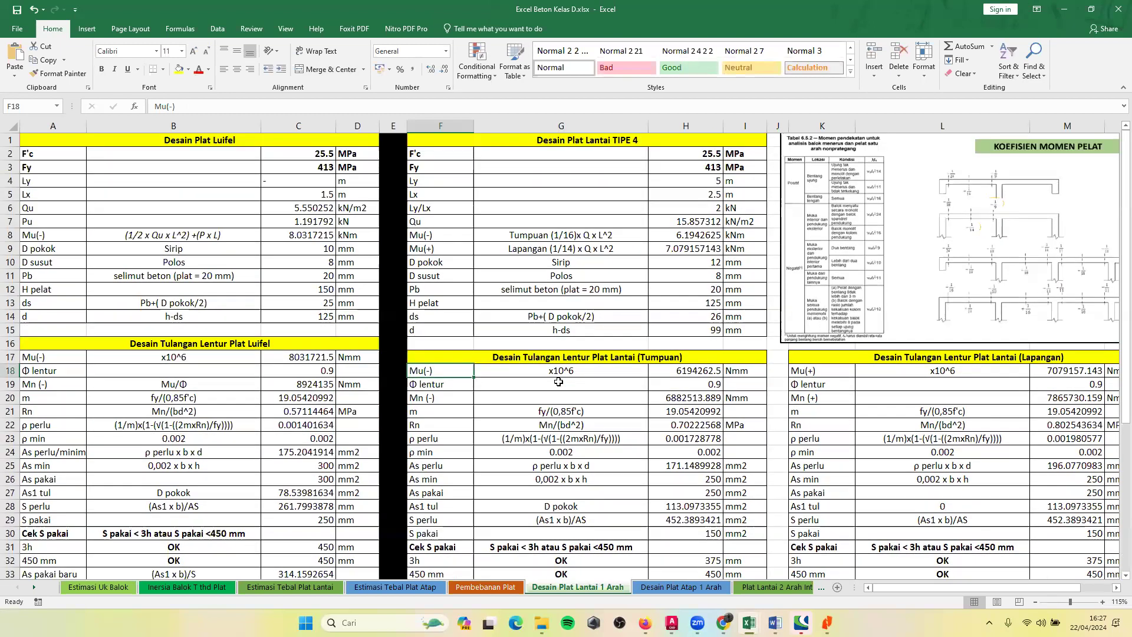
click(661, 373)
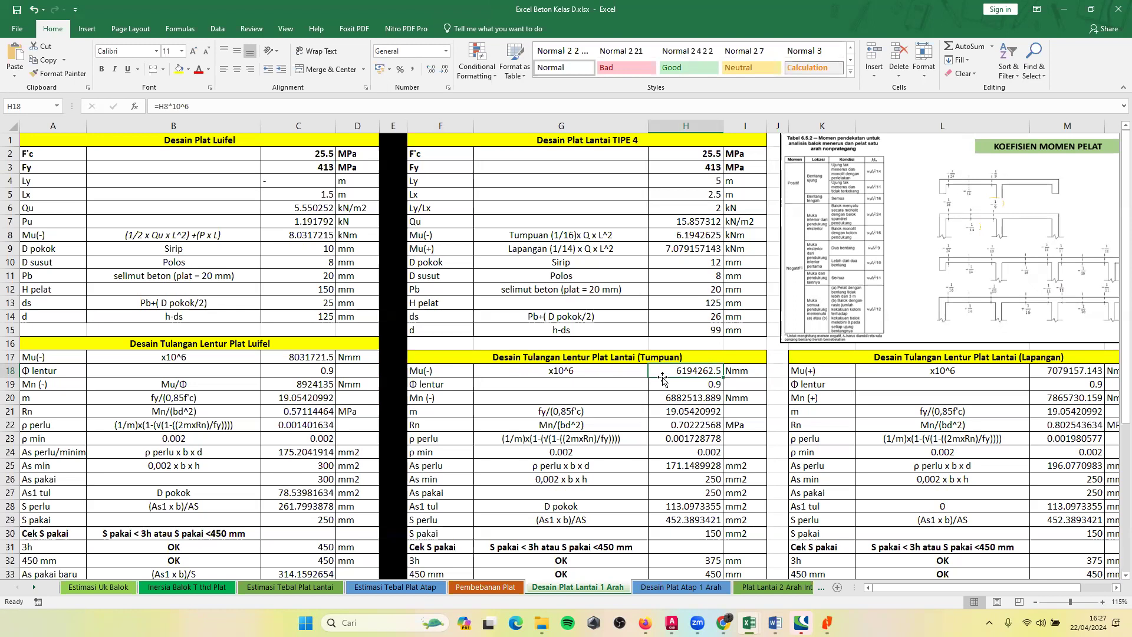
click(433, 375)
click(545, 373)
click(707, 374)
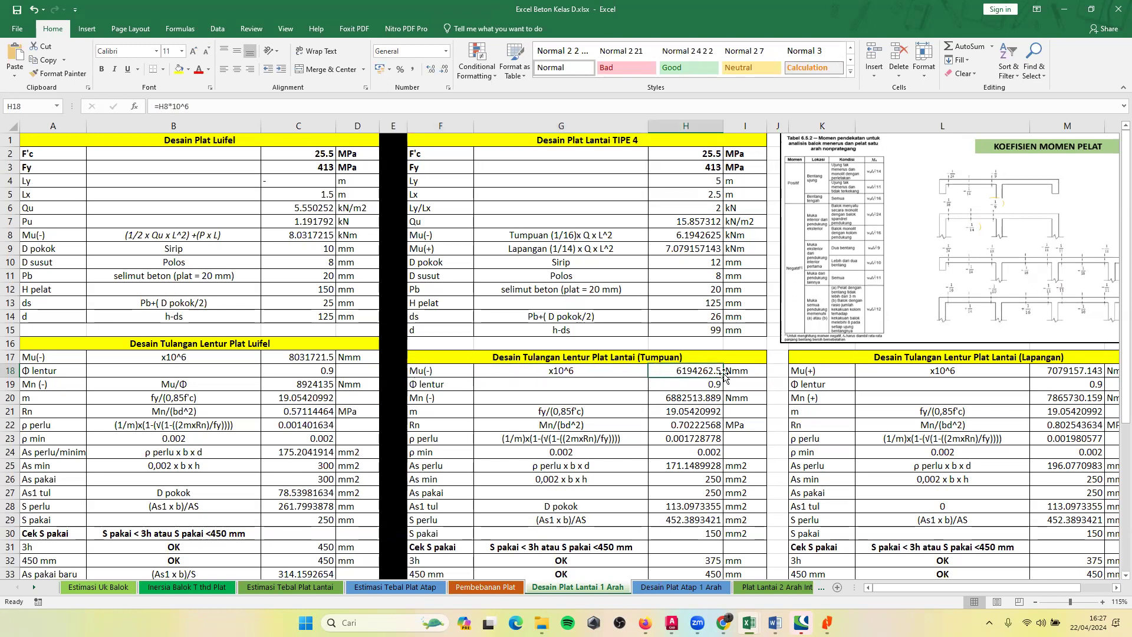
text(=)
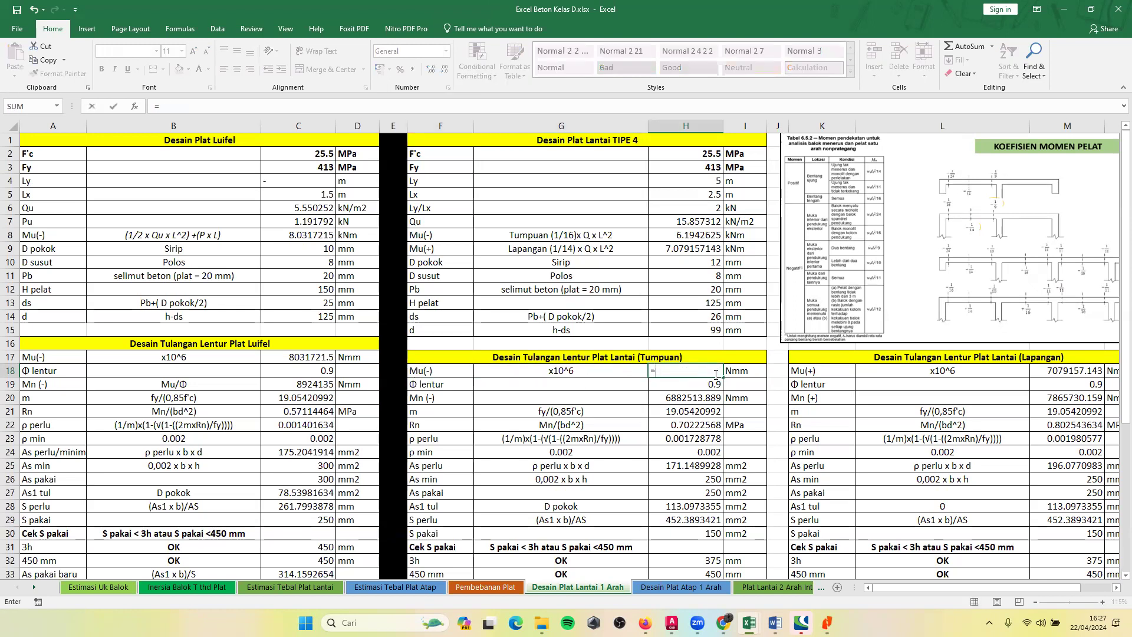
key(Escape)
double_click(703, 375)
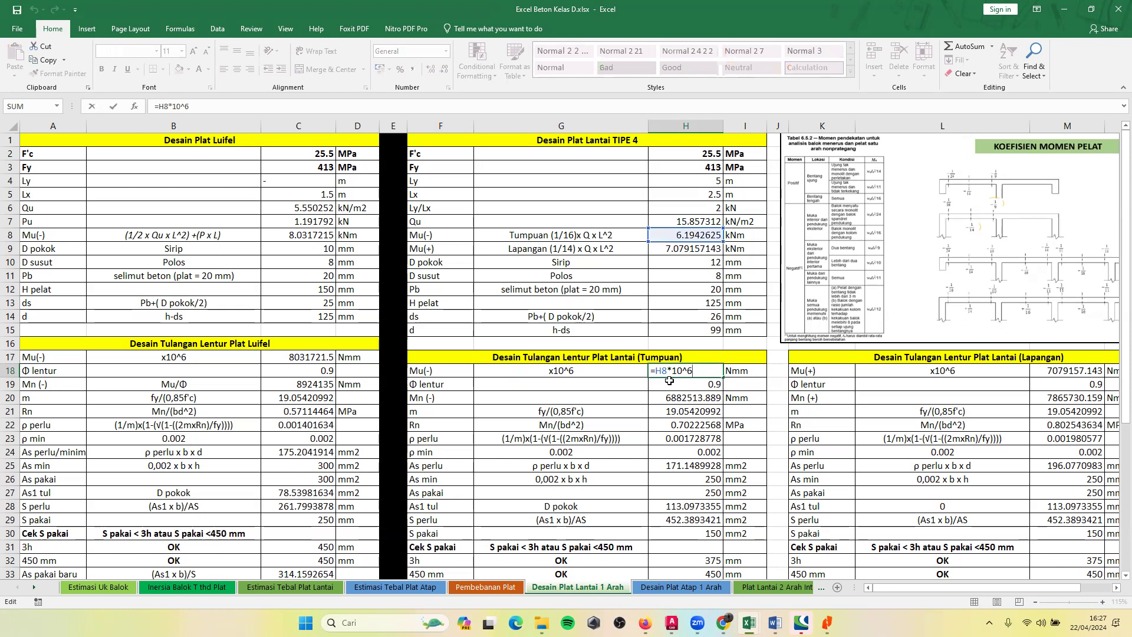
key(Escape)
Check the Lapangan table's Mu(+) row, including the moment formula in M18, and its ρ min label.
click(1052, 377)
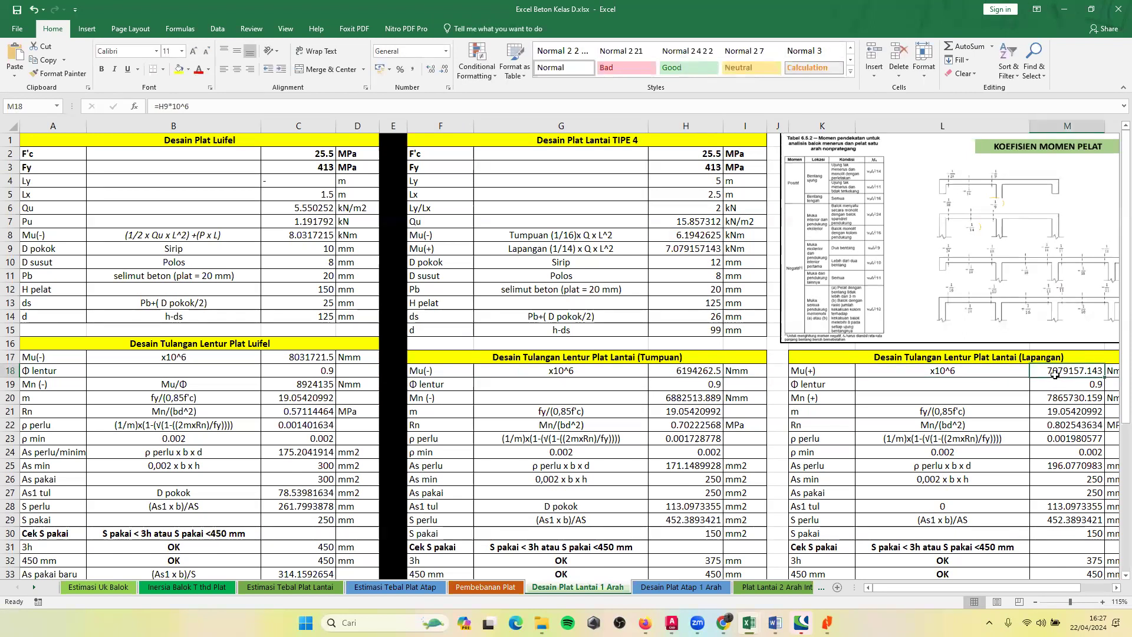
click(970, 375)
click(828, 369)
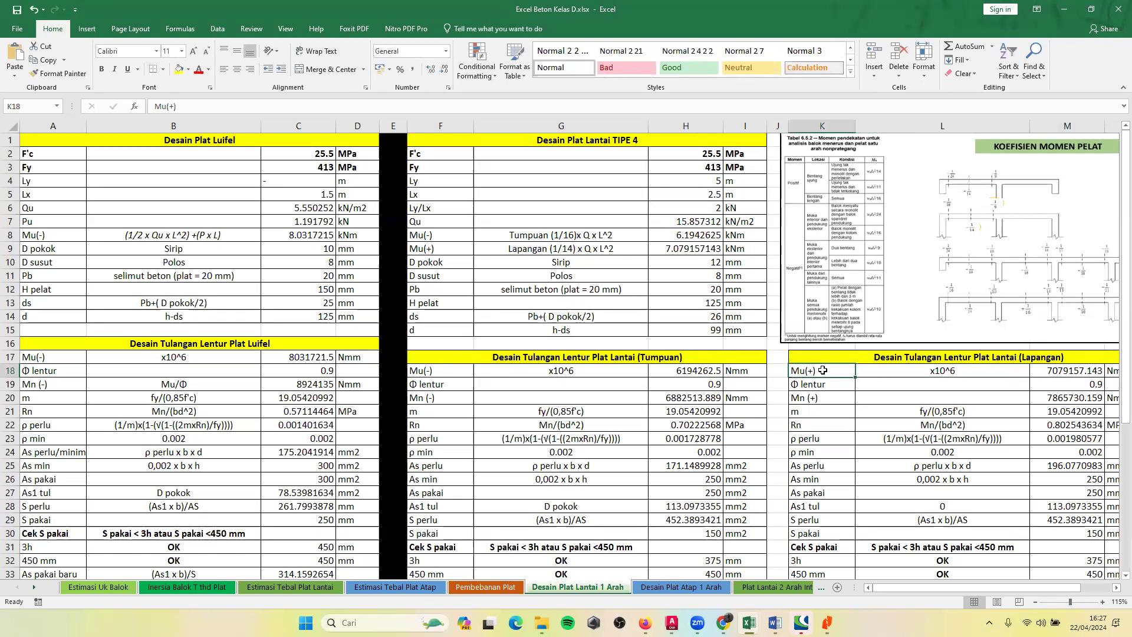
scroll(823, 371, down, 3)
click(812, 329)
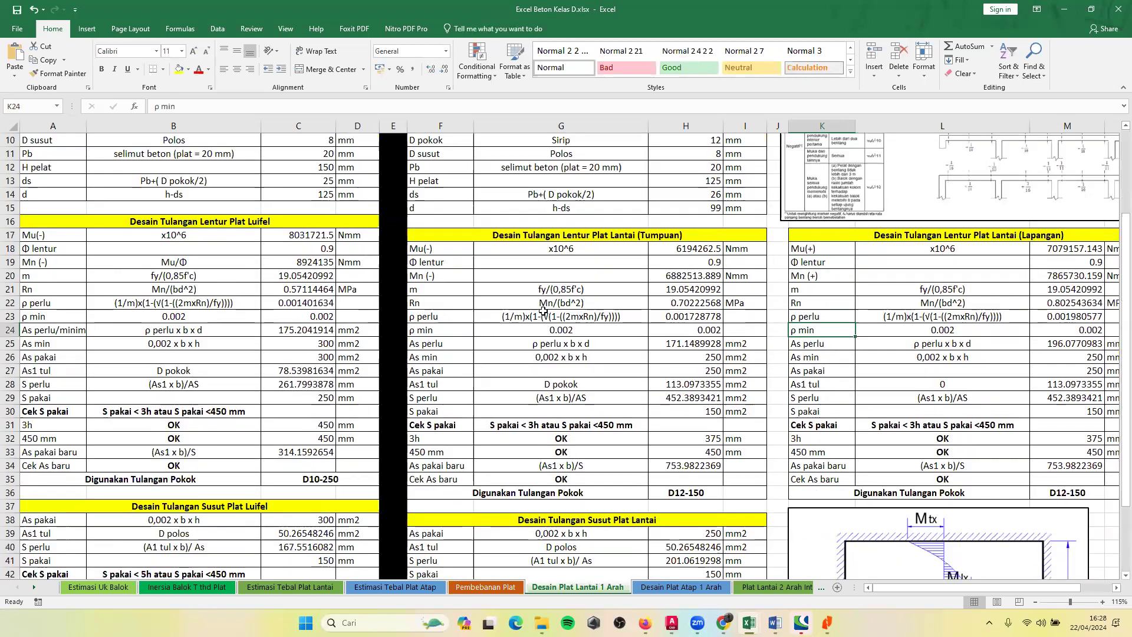
Examine the Tumpuan table's ρ perlu and m expressions and the formulas in H21 and H34.
click(544, 312)
click(548, 292)
click(674, 288)
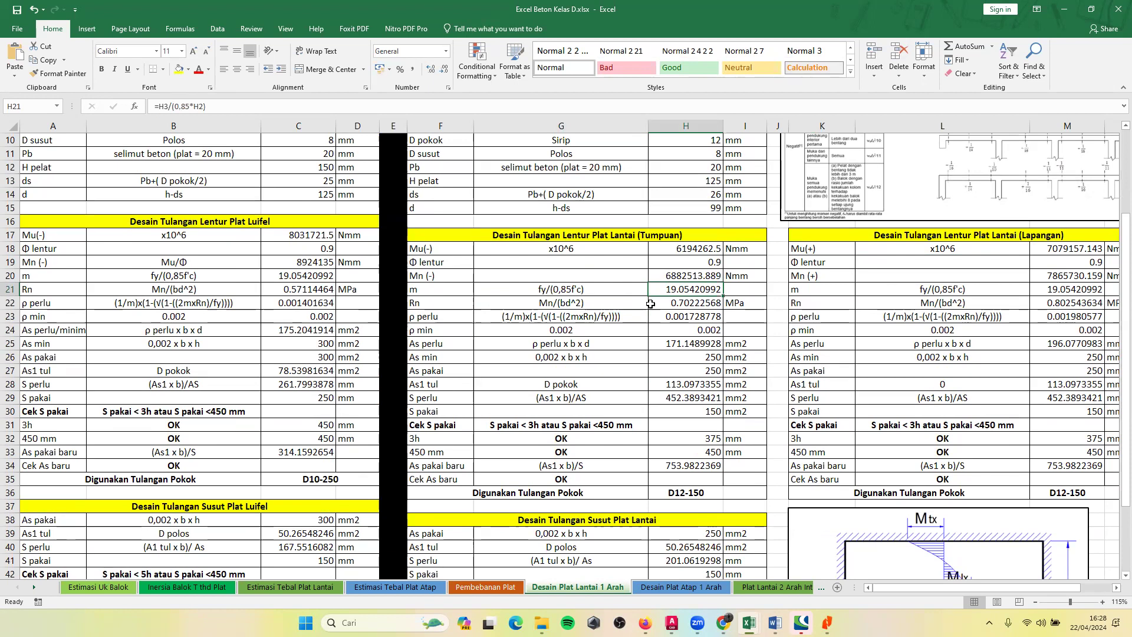
scroll(473, 357, down, 4)
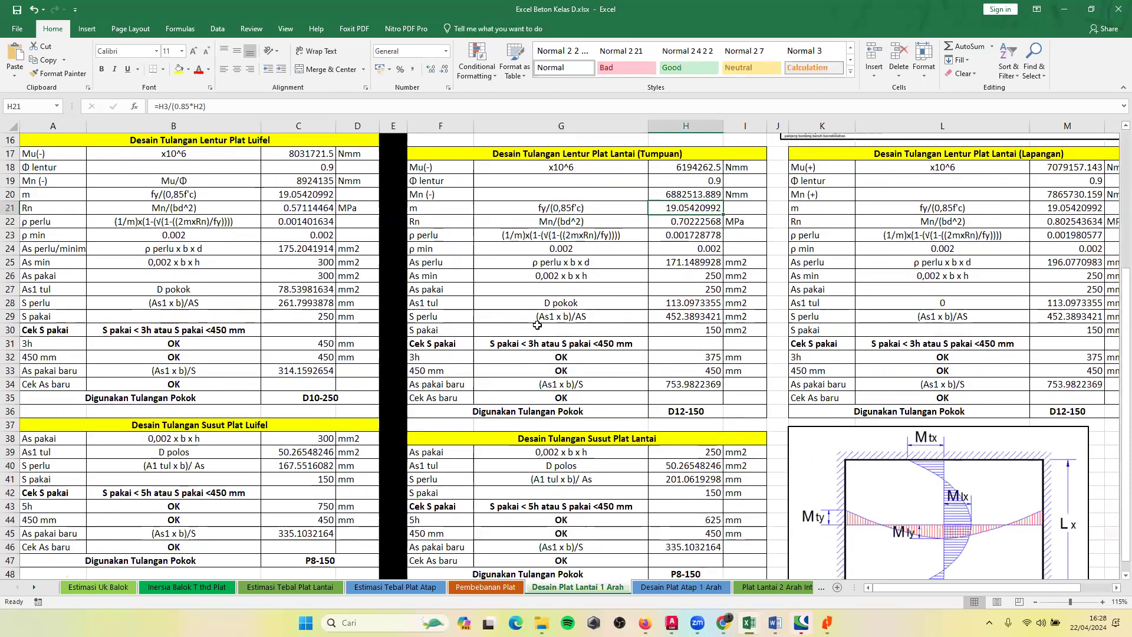
scroll(537, 325, down, 3)
scroll(654, 306, up, 4)
scroll(654, 306, up, 6)
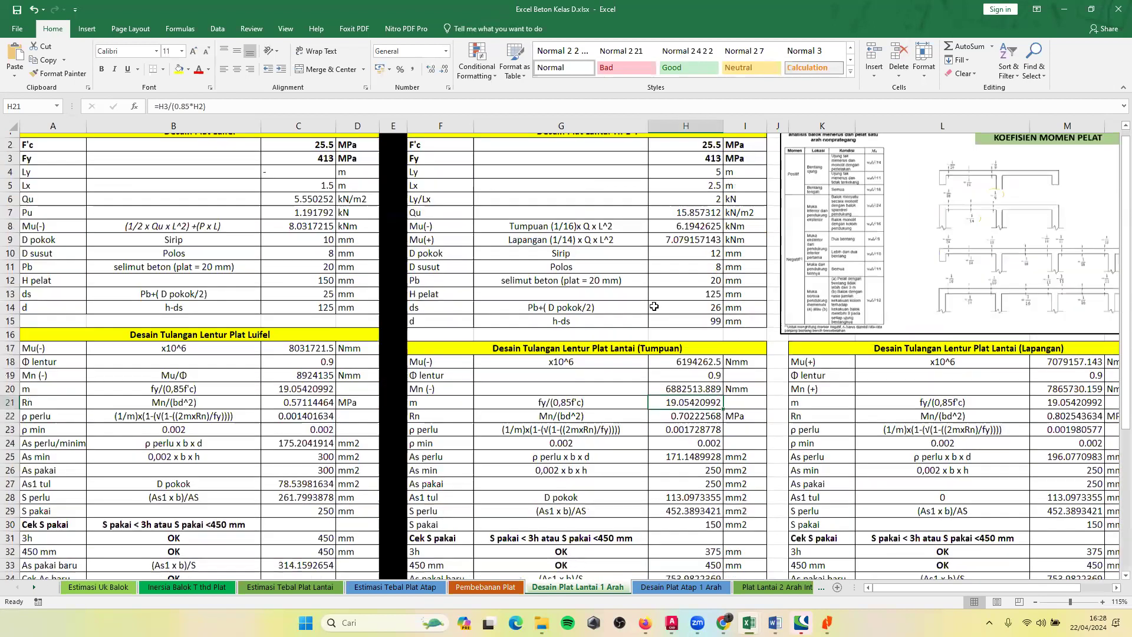
scroll(700, 348, down, 6)
click(683, 343)
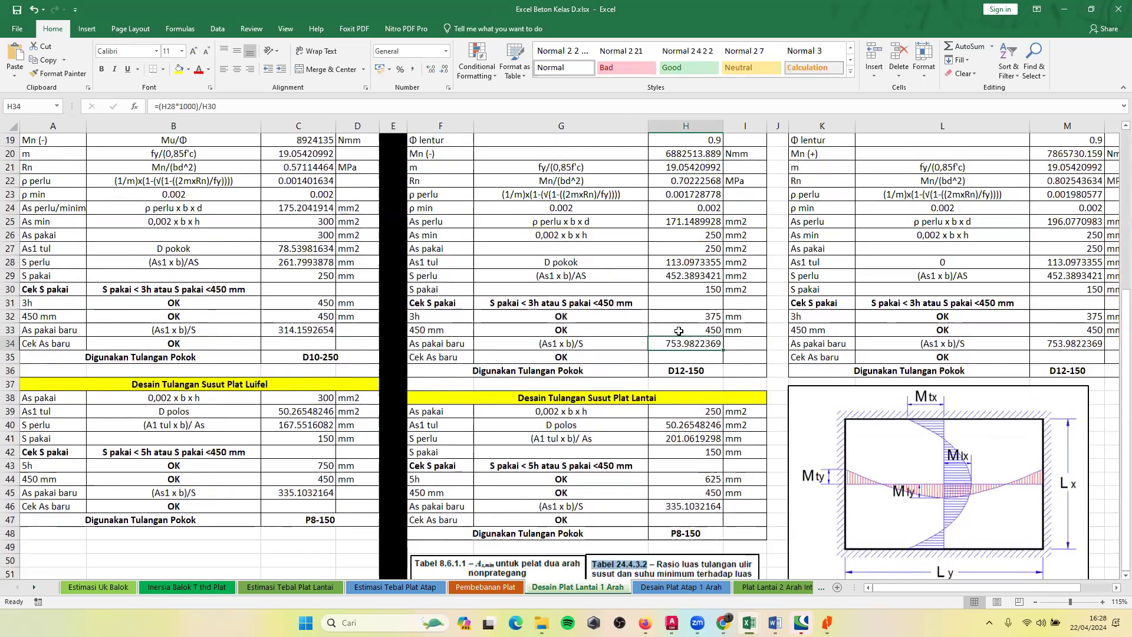
Review the TIPE 4 floor slab's input values, then the Tumpuan Φ lentur and the ρ perlu formula in H23.
scroll(681, 348, up, 1)
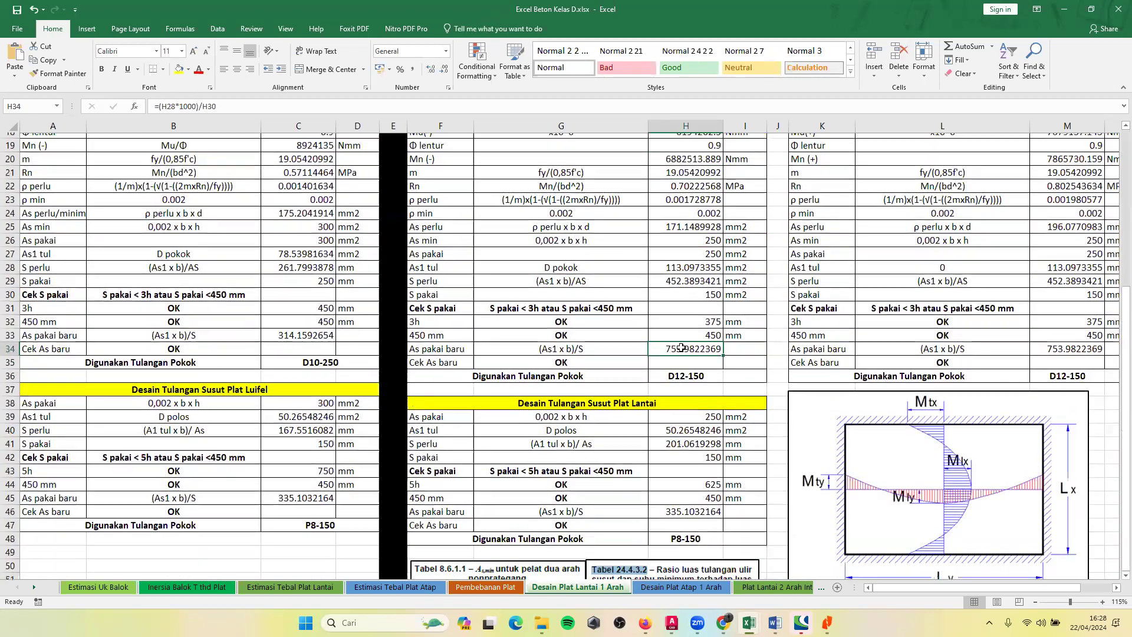
scroll(681, 348, up, 4)
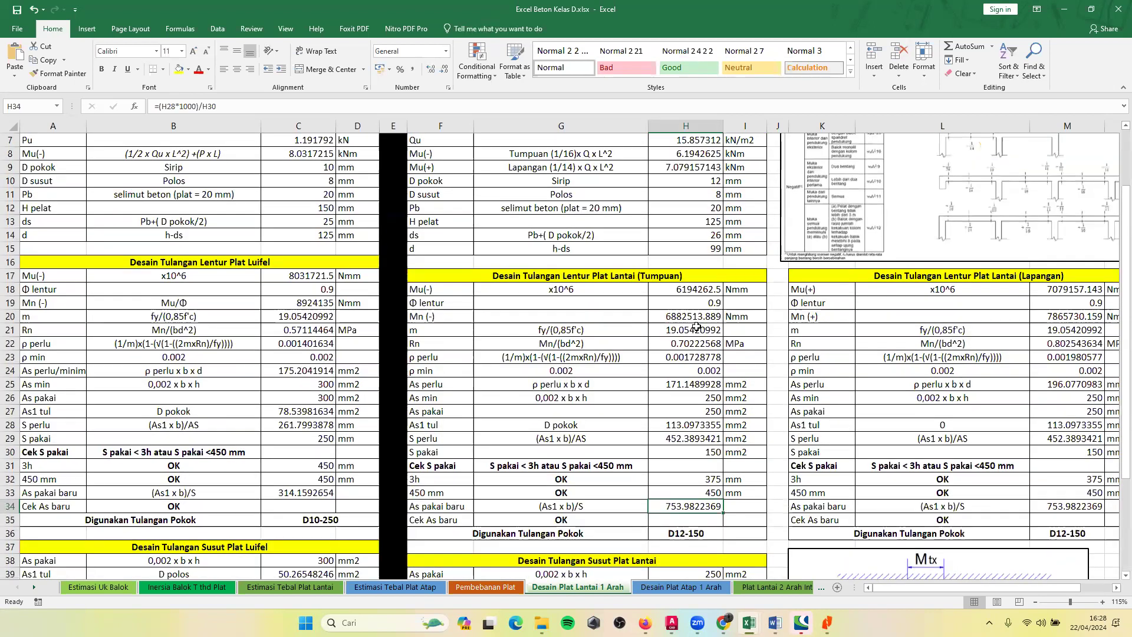
scroll(715, 188, up, 2)
click(709, 206)
click(703, 248)
click(703, 260)
click(704, 301)
click(703, 315)
scroll(699, 334, down, 2)
click(705, 303)
click(696, 357)
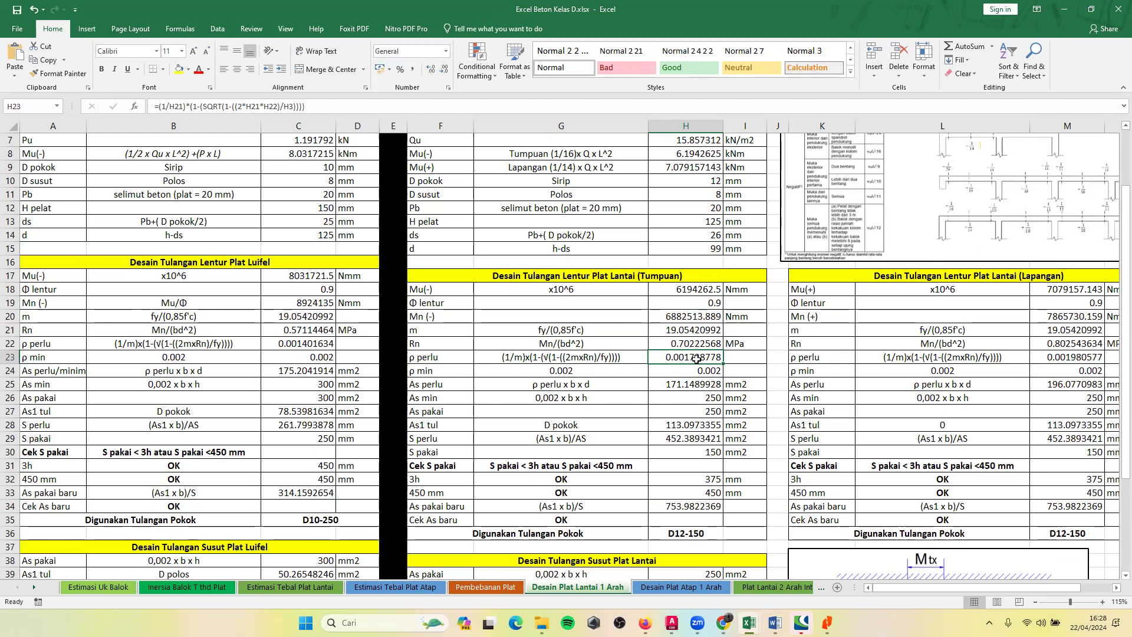
click(845, 549)
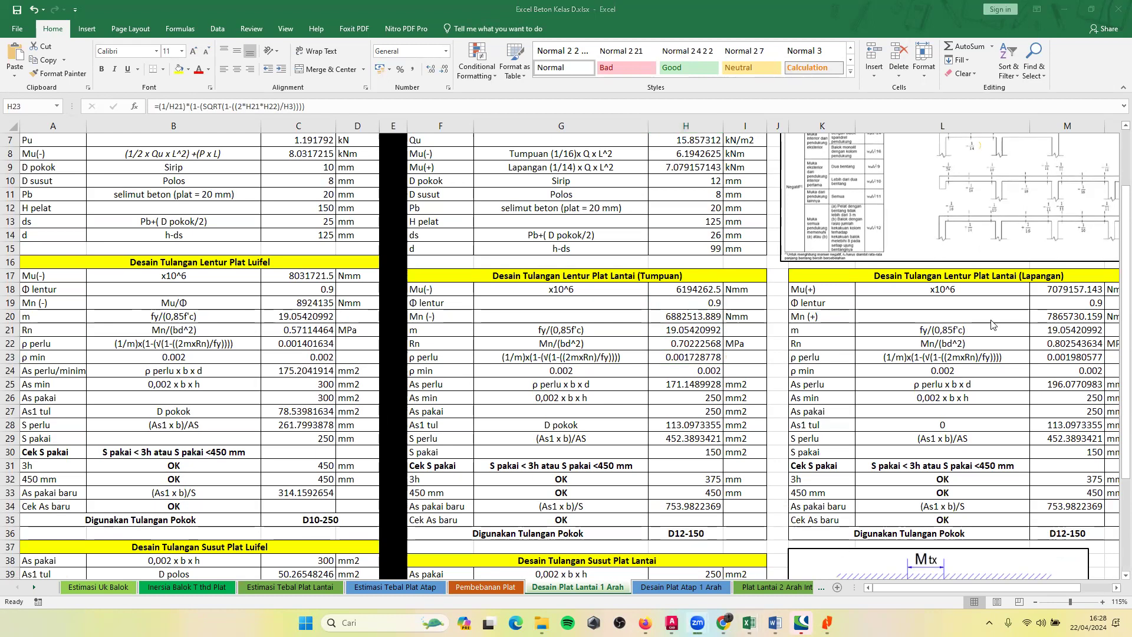
Check the Tumpuan table's bar spacing by comparing the S perlu expression in G29 with the S pakai value in H30.
scroll(679, 452, down, 2)
click(680, 436)
click(676, 396)
click(671, 376)
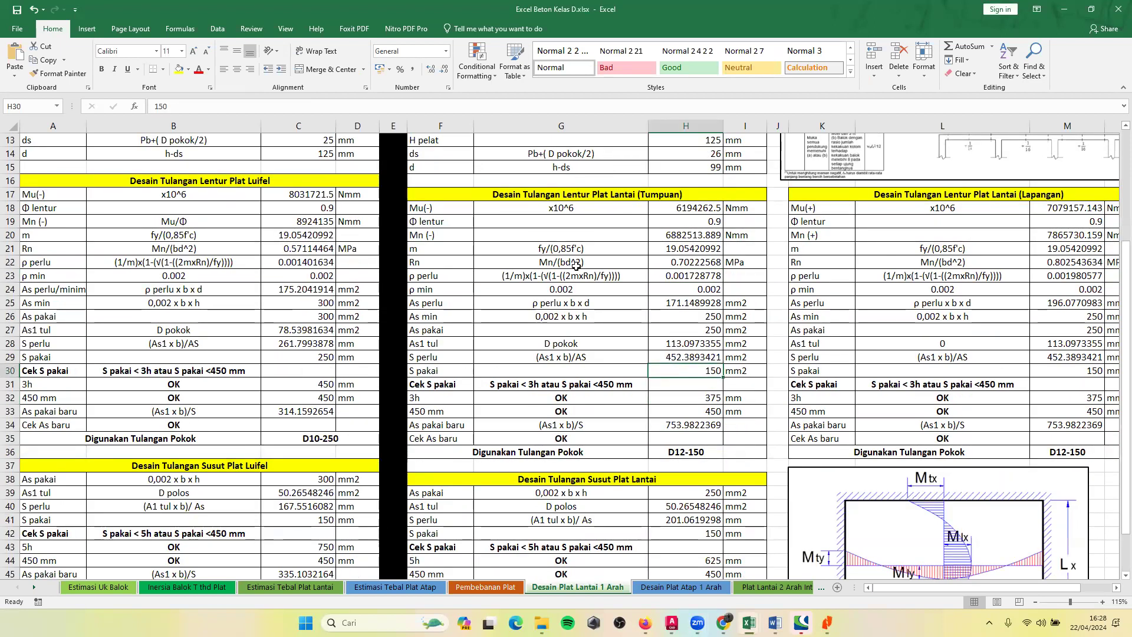
click(641, 196)
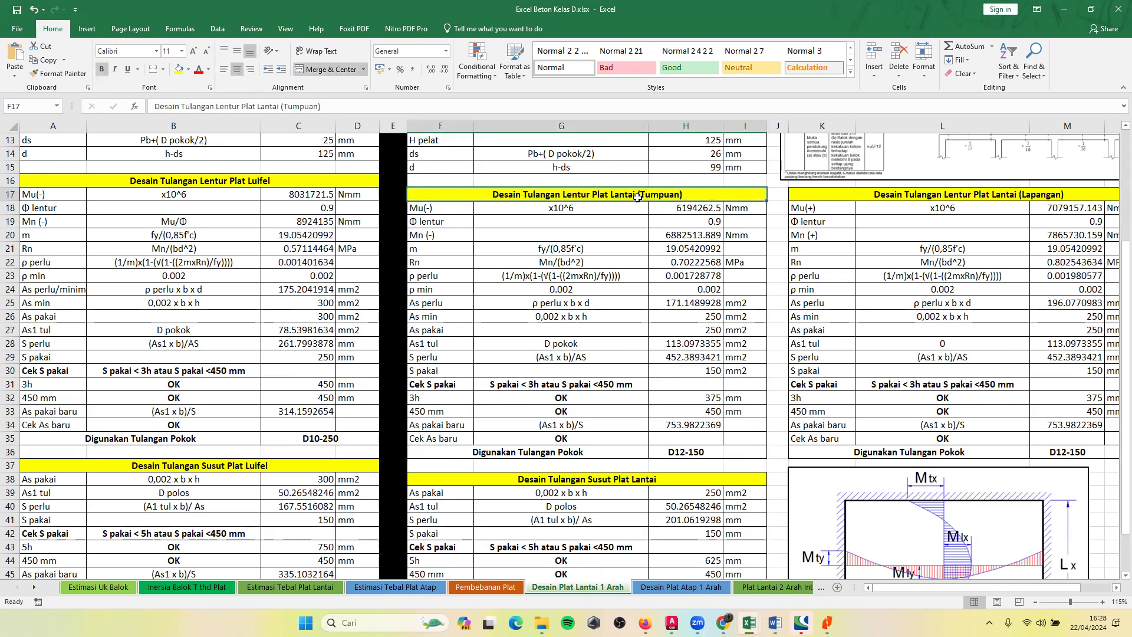
click(454, 368)
click(575, 357)
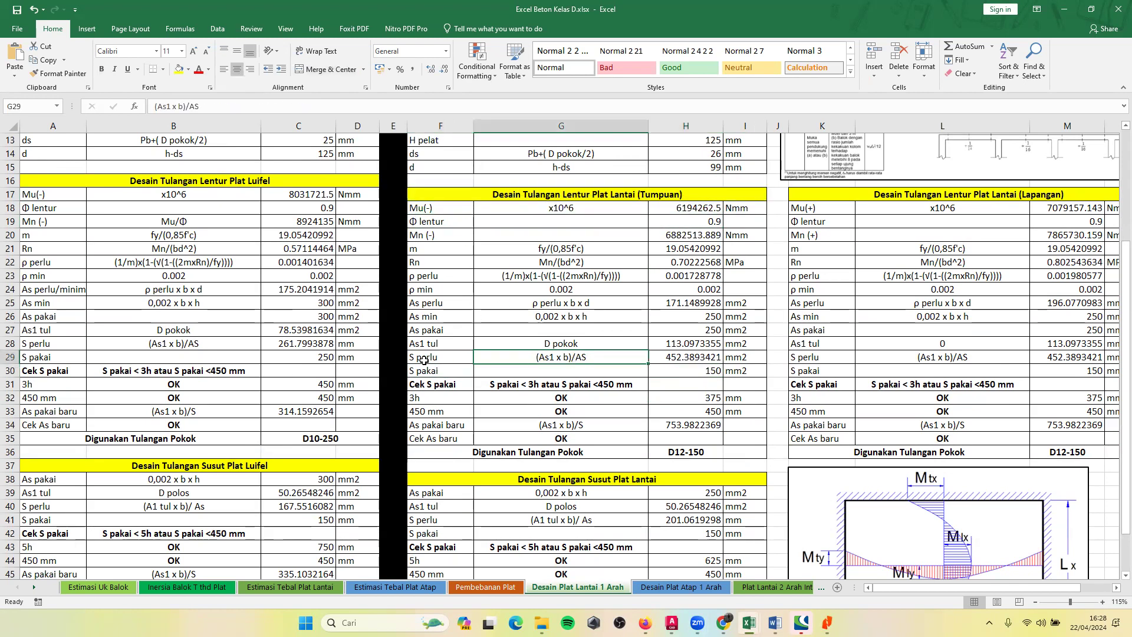
click(425, 360)
click(679, 367)
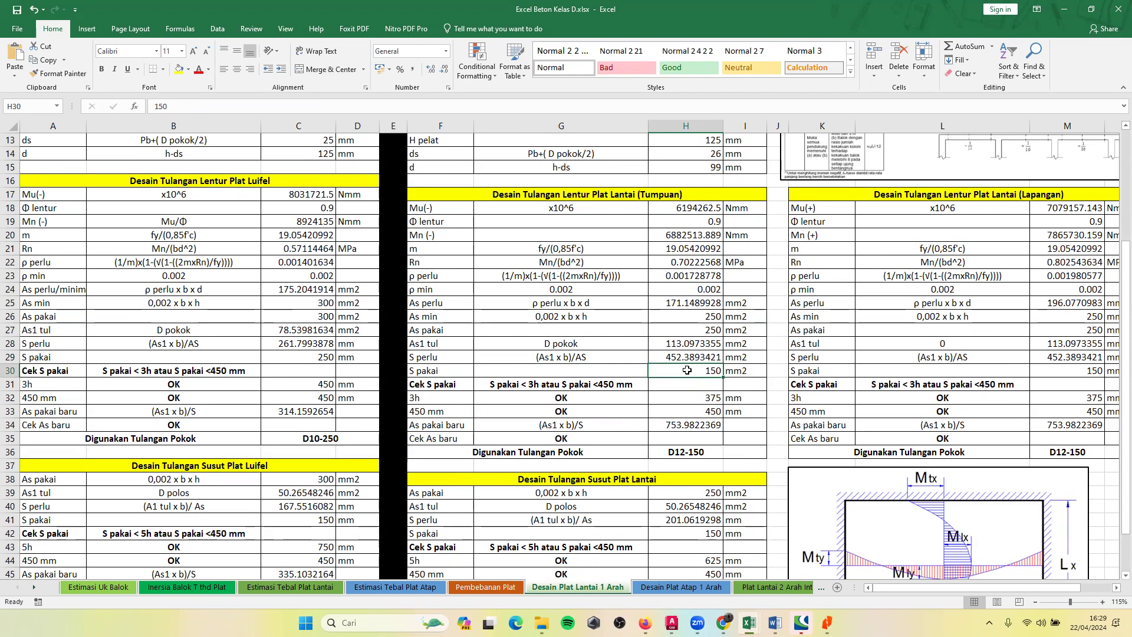
Check the Tumpuan table's S pakai against the Cek S pakai criterion and the 3h limit formulas in G32 and H32.
click(662, 392)
click(681, 369)
click(690, 379)
click(693, 369)
click(590, 384)
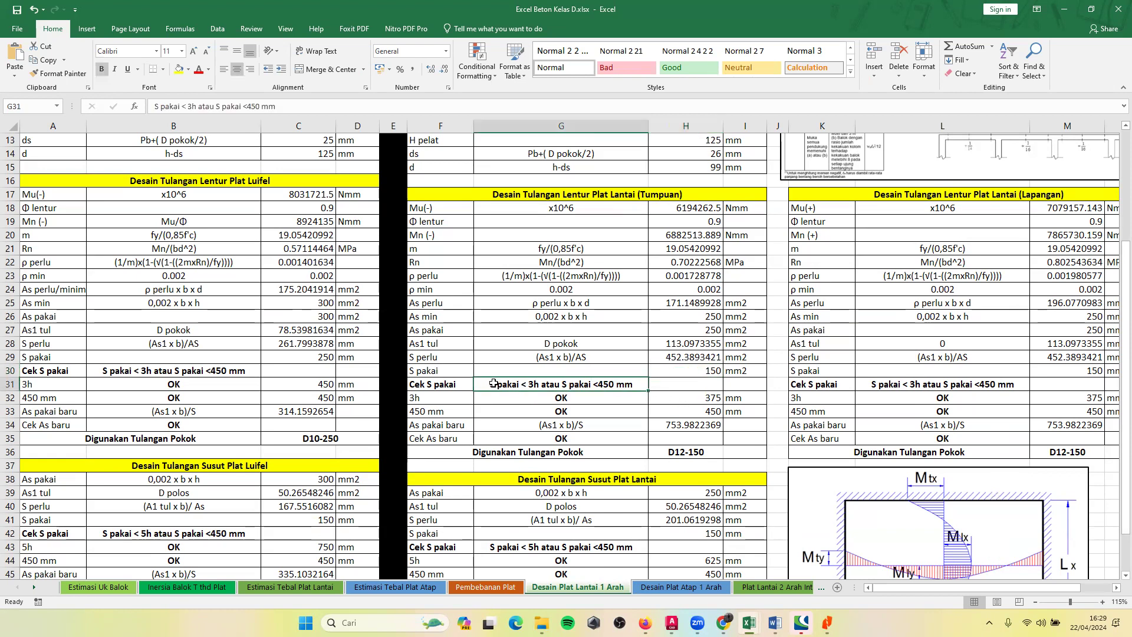
click(454, 384)
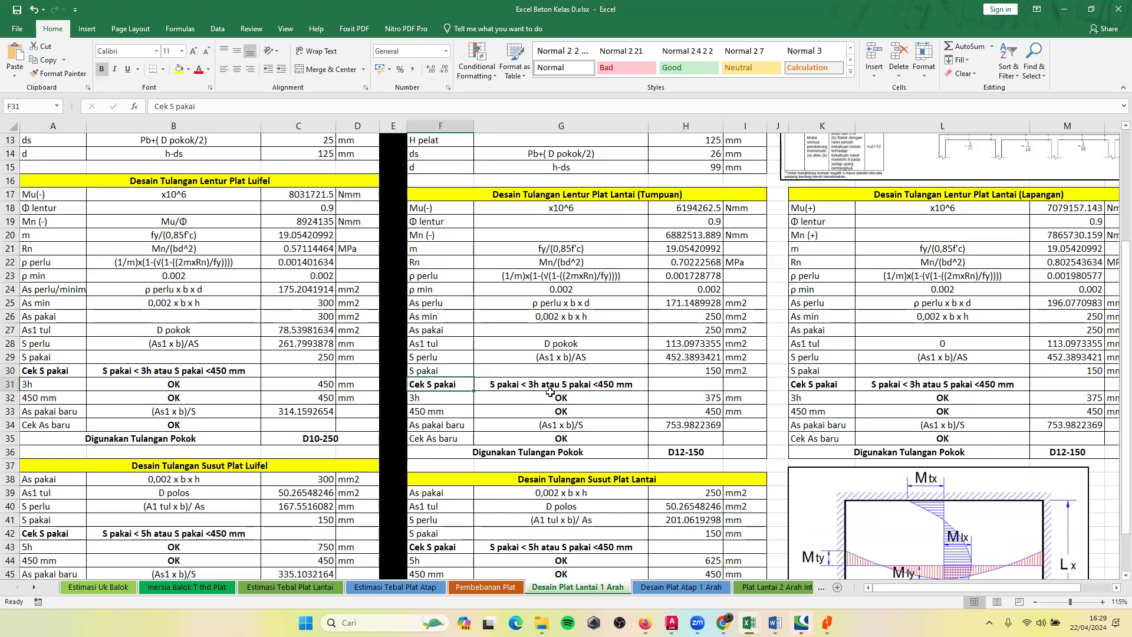
click(570, 398)
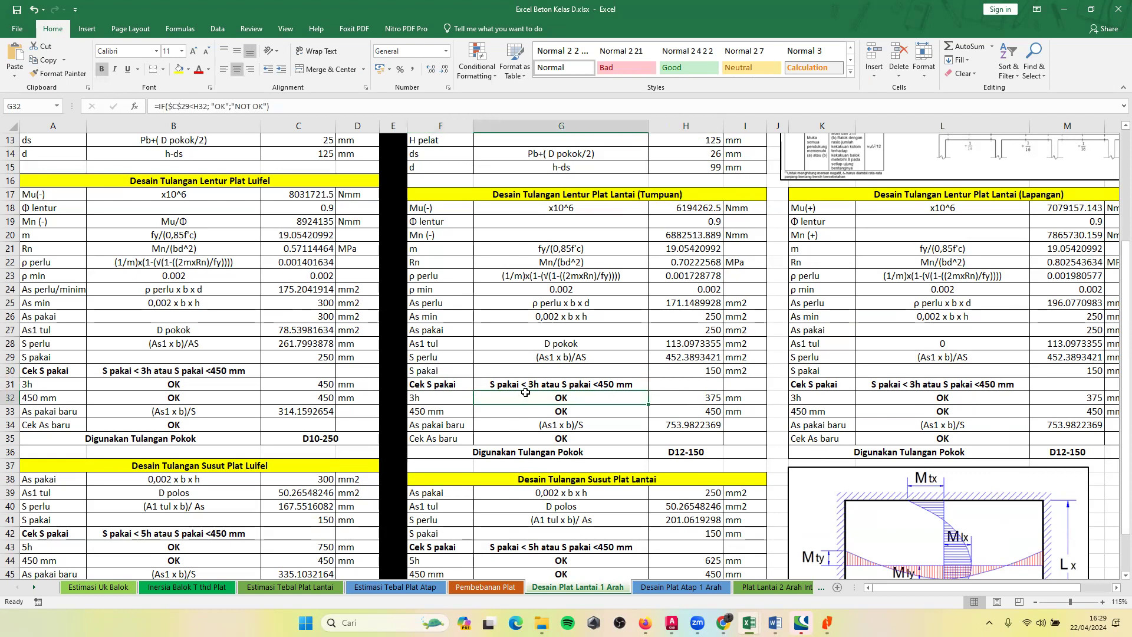
click(679, 397)
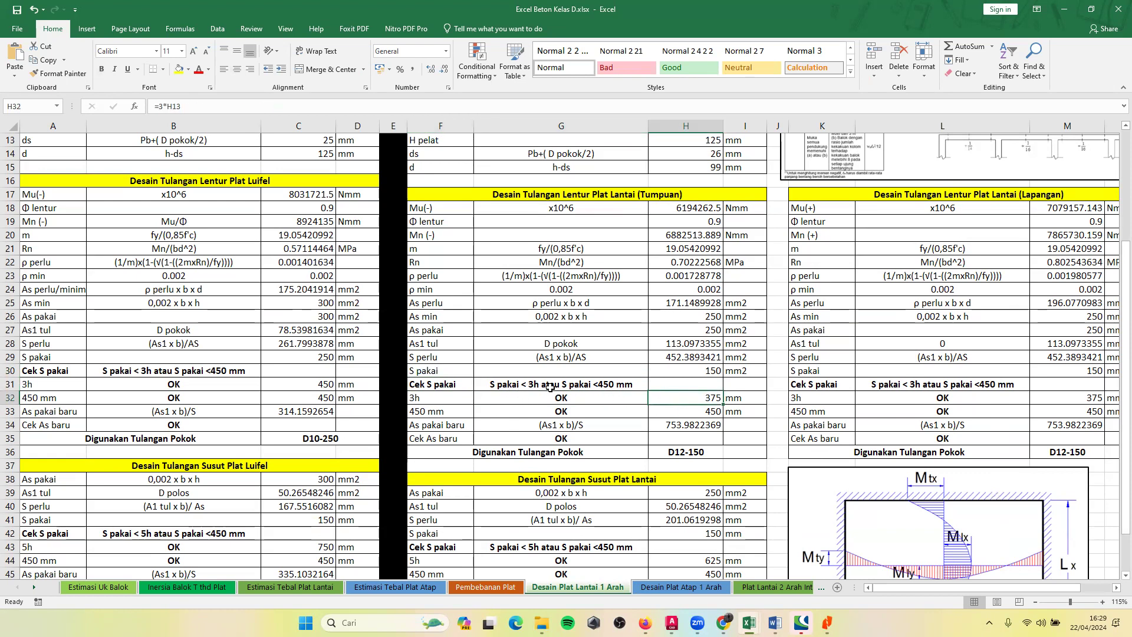
Check the Tumpuan table's Cek As baru row and the Digunakan Tulangan Pokok formula in H36.
scroll(505, 336, down, 2)
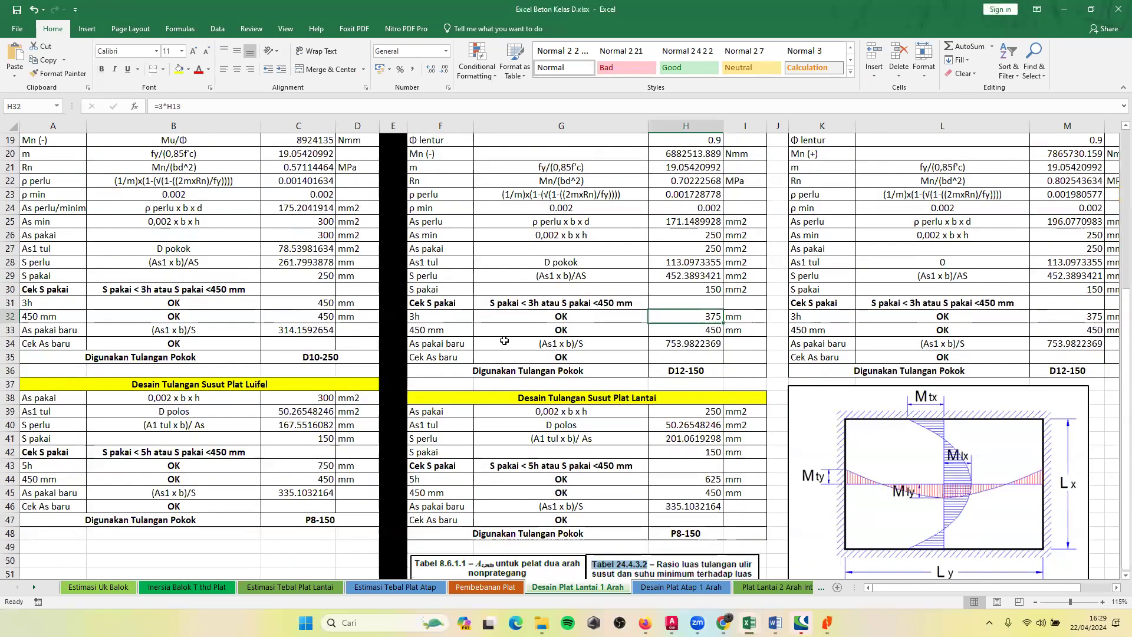
click(561, 359)
click(601, 377)
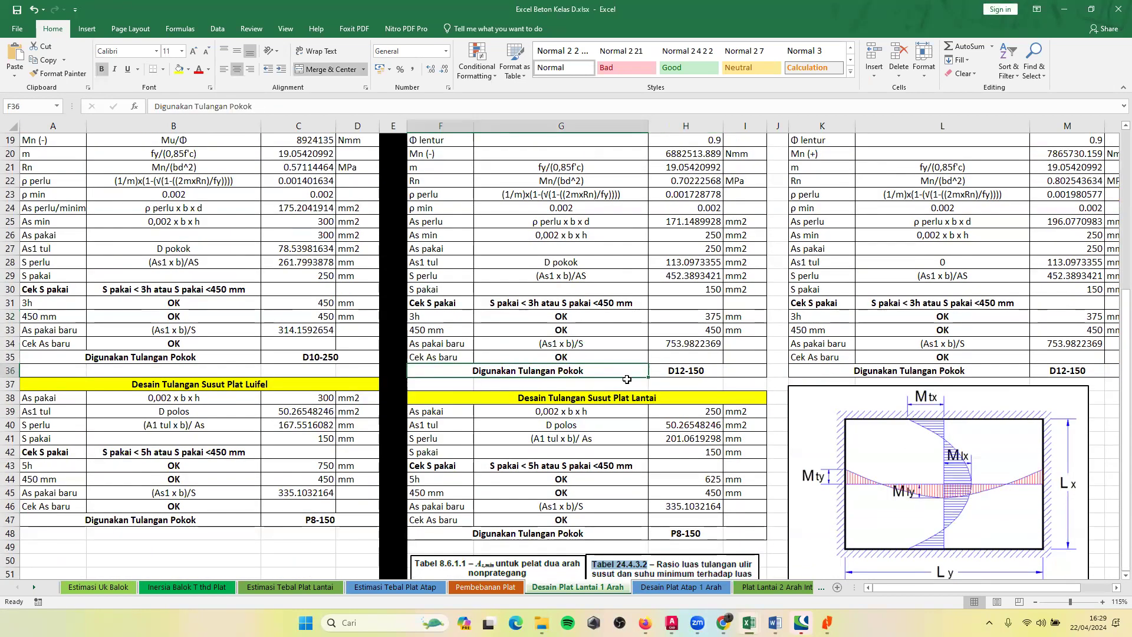
click(693, 375)
scroll(542, 400, up, 1)
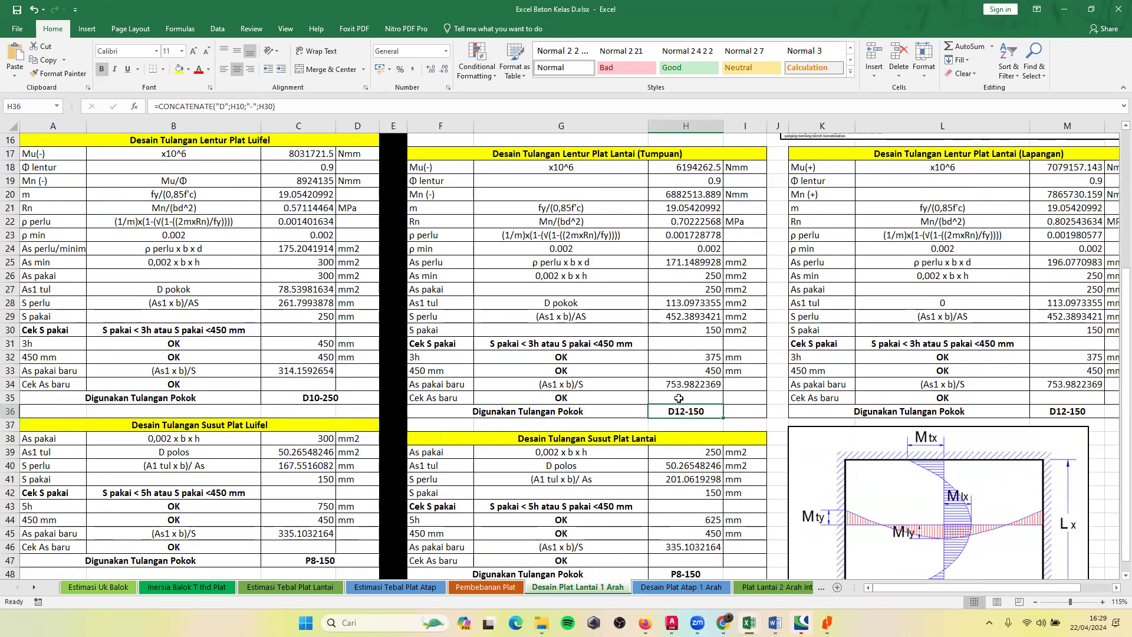
click(578, 412)
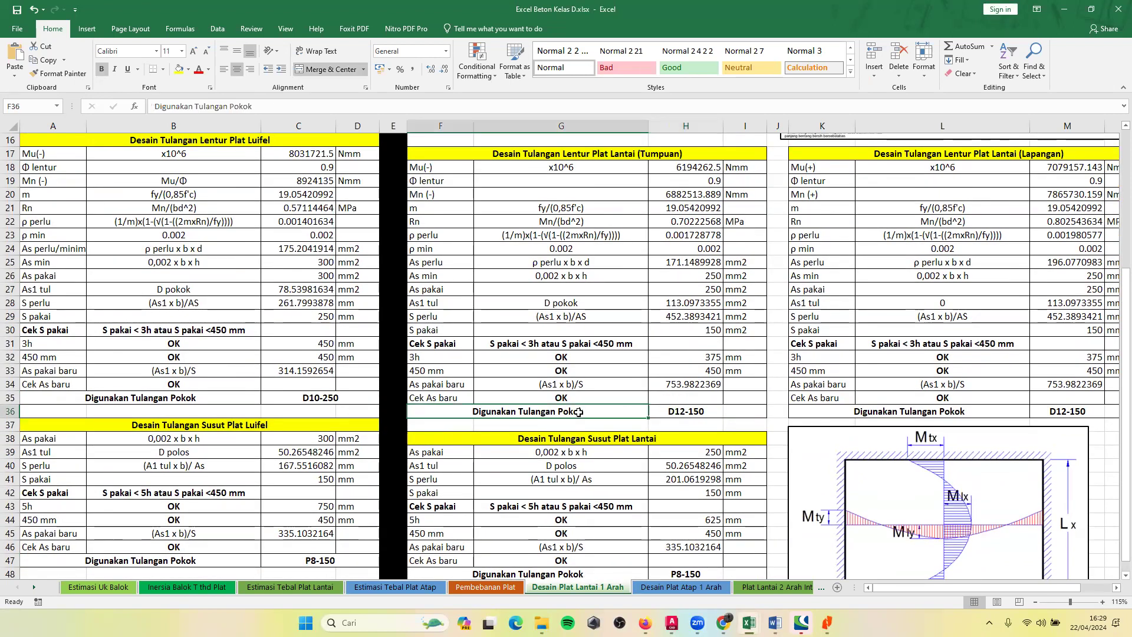
click(678, 412)
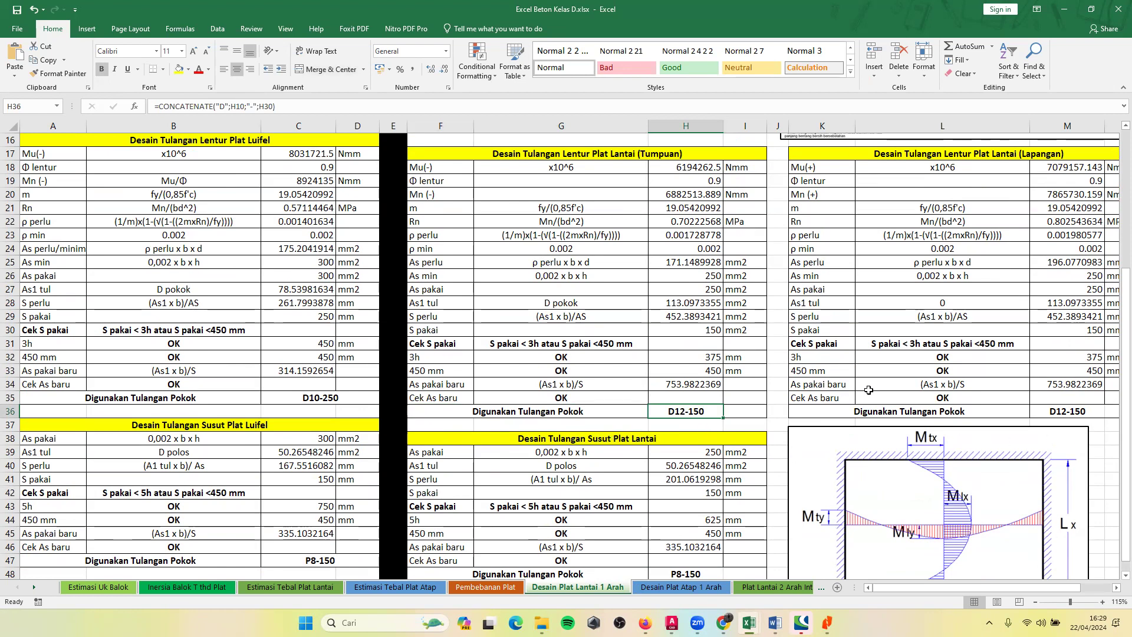
Check the Lapangan table's S pakai label and its value in M30.
scroll(870, 390, up, 2)
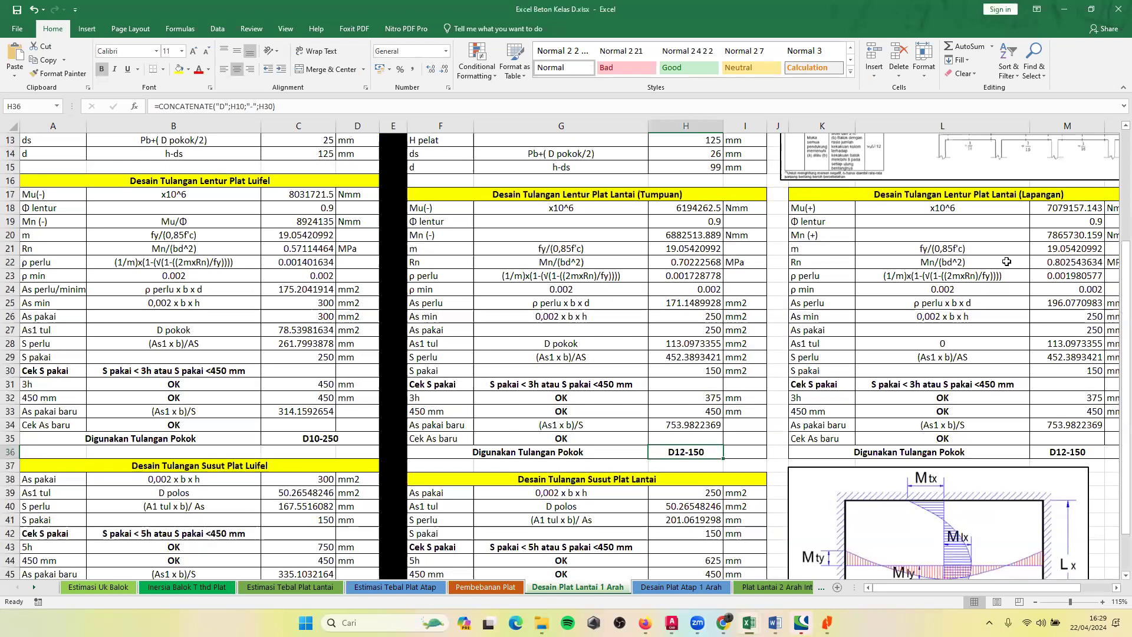
scroll(1006, 261, up, 3)
scroll(1005, 261, down, 2)
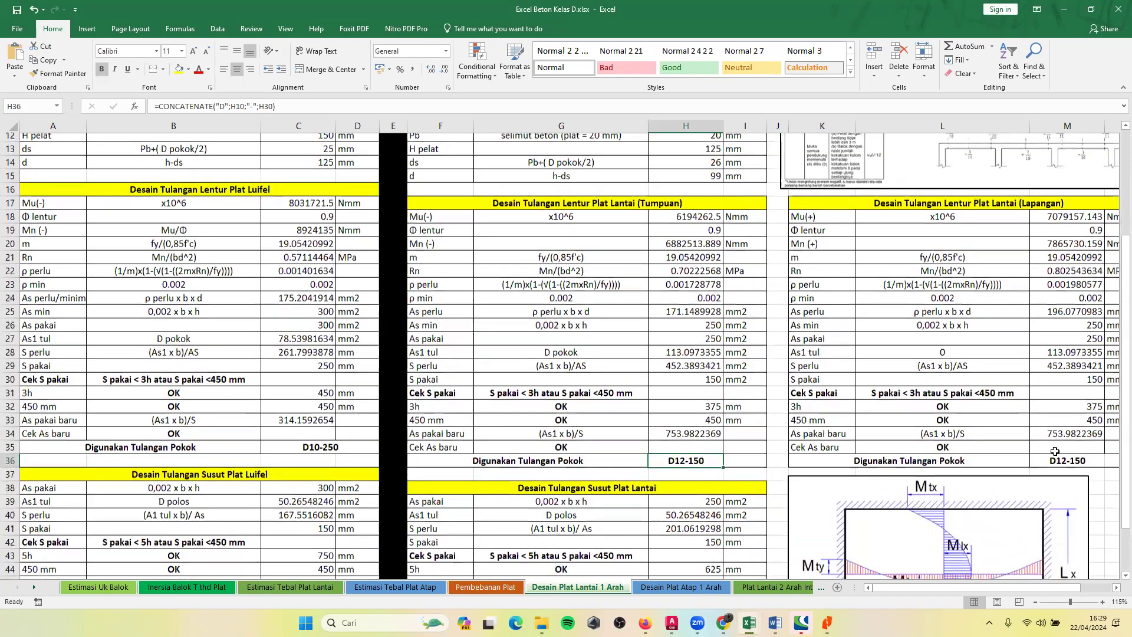
scroll(1055, 451, down, 1)
click(1064, 370)
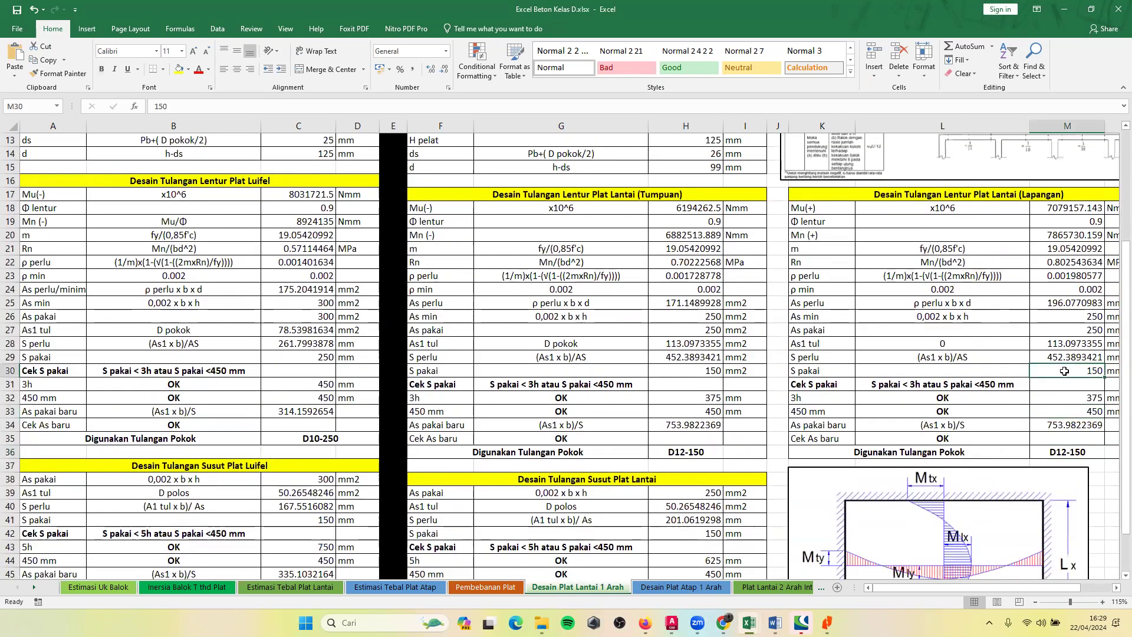
click(814, 373)
click(1068, 370)
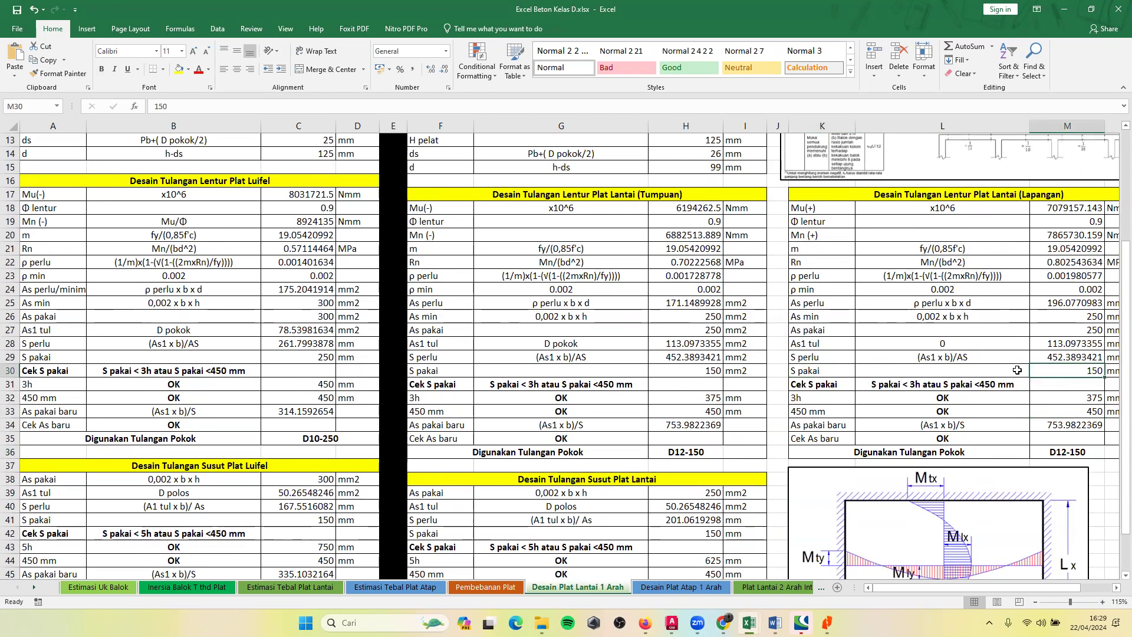
Examine the Lapangan table's Cek S pakai row and its Digunakan Tulangan Pokok result.
click(905, 452)
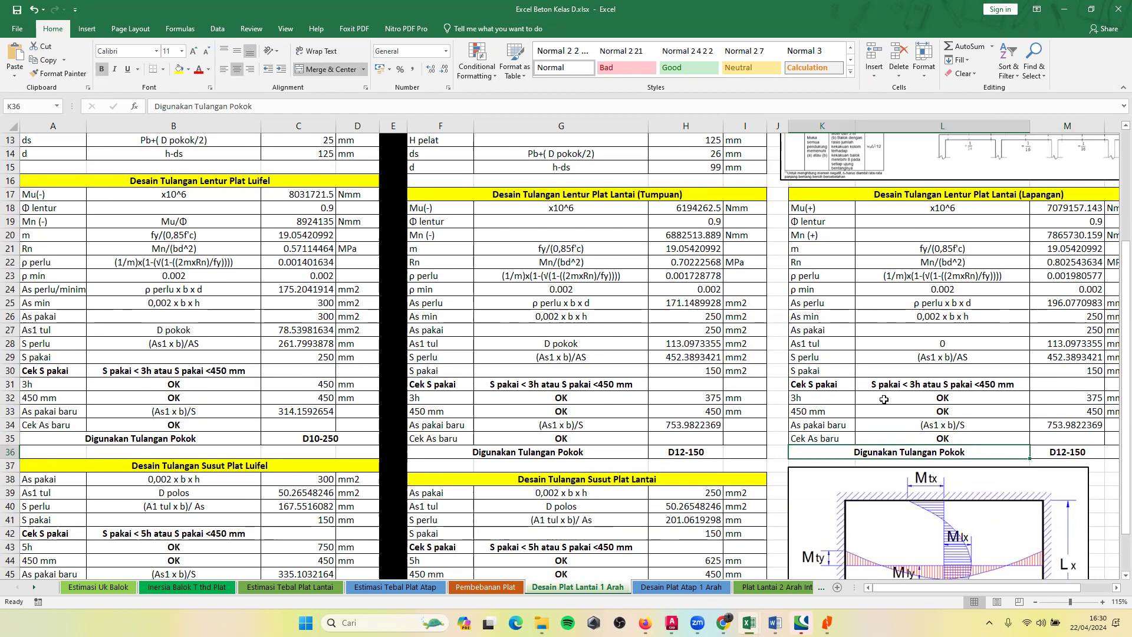
click(816, 386)
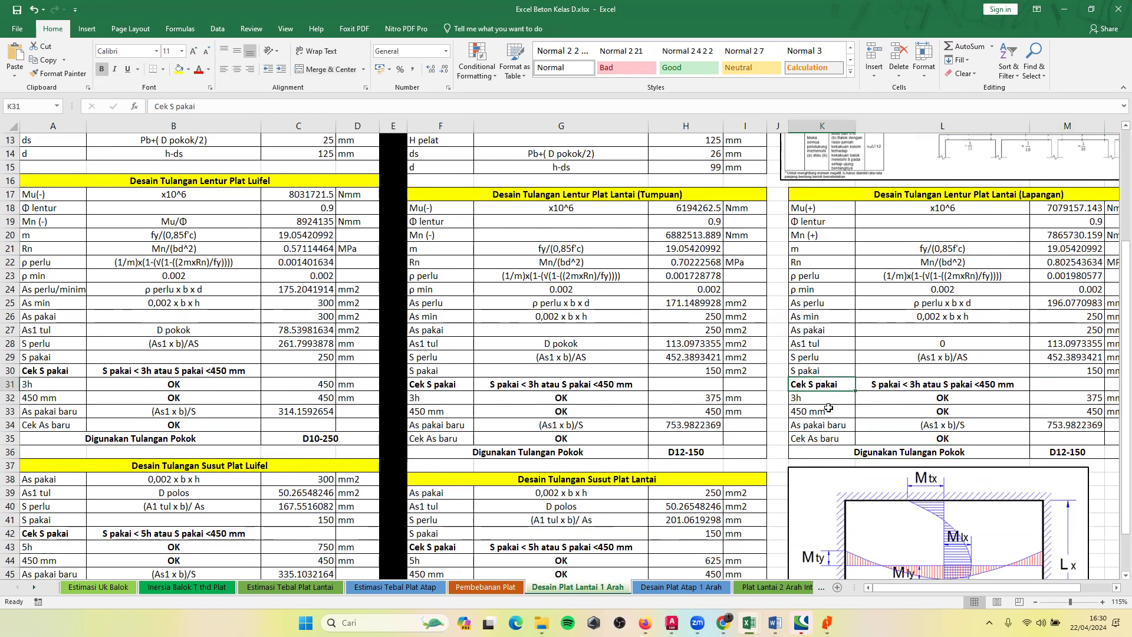
click(913, 451)
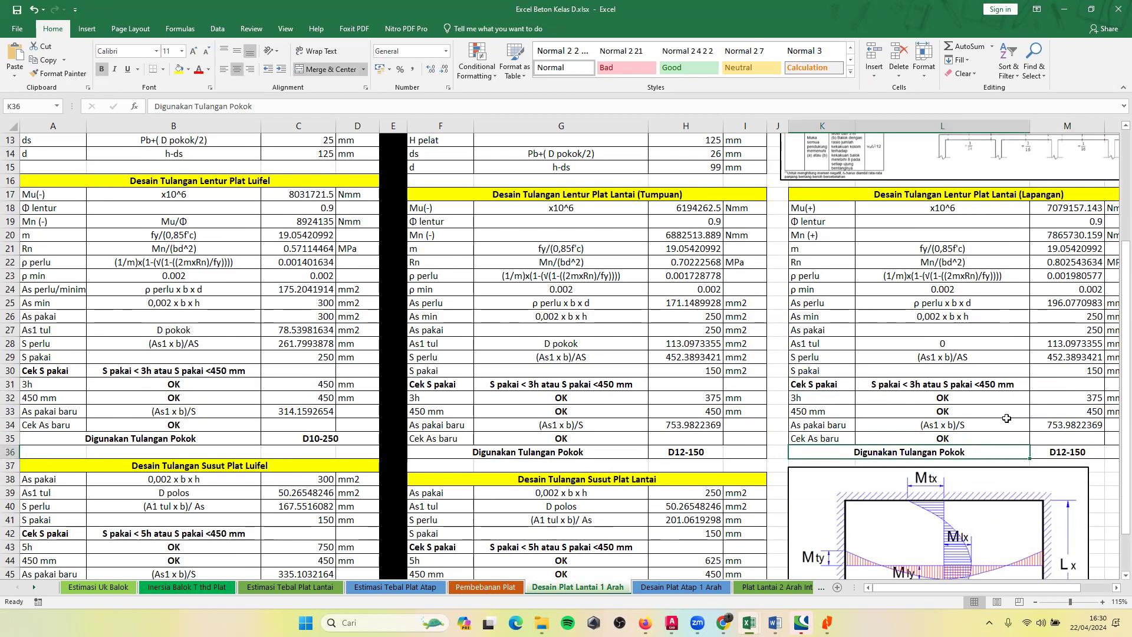
scroll(1007, 419, down, 2)
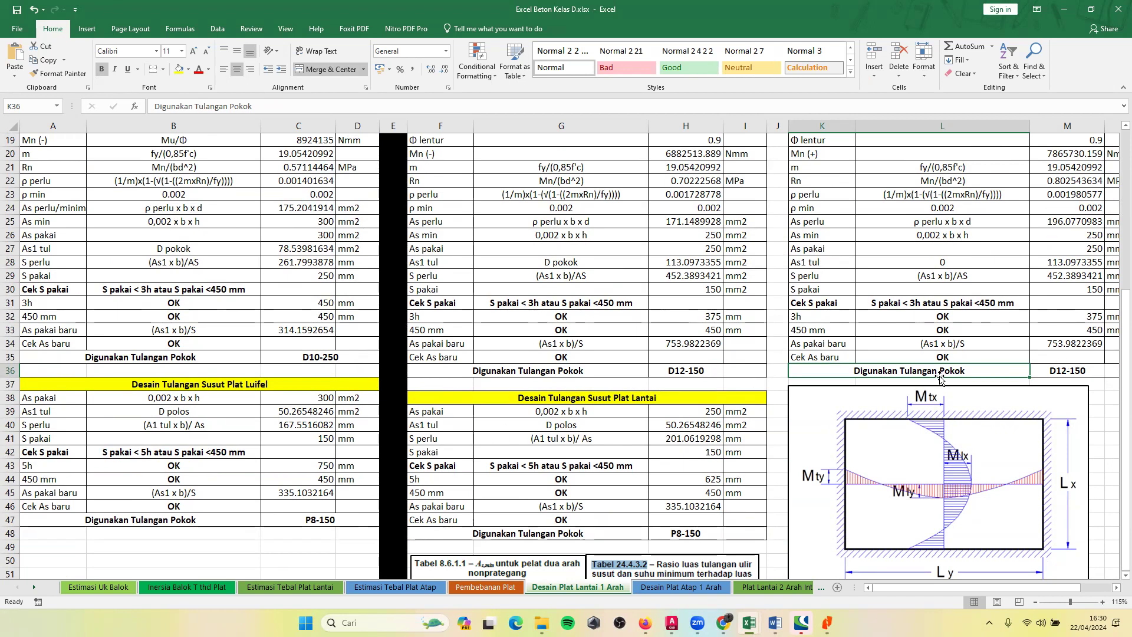
click(1058, 366)
Examine the As pakai and As1 tul rows of Desain Tulangan Susut Plat Lantai, including the formula in H40.
click(667, 353)
scroll(665, 365, down, 4)
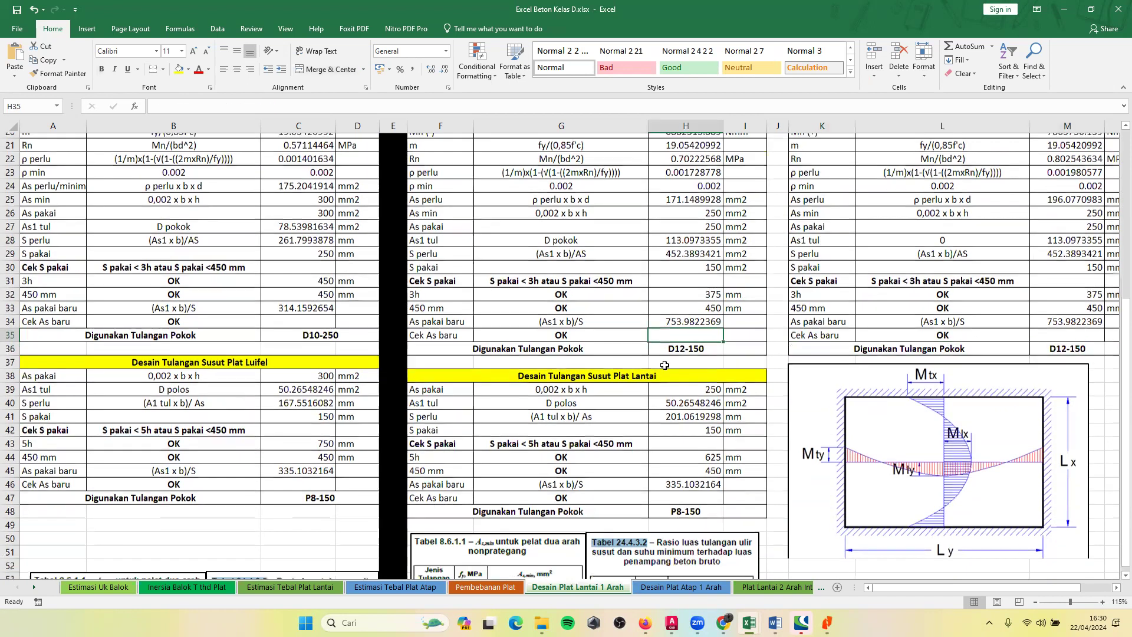
scroll(665, 374, down, 1)
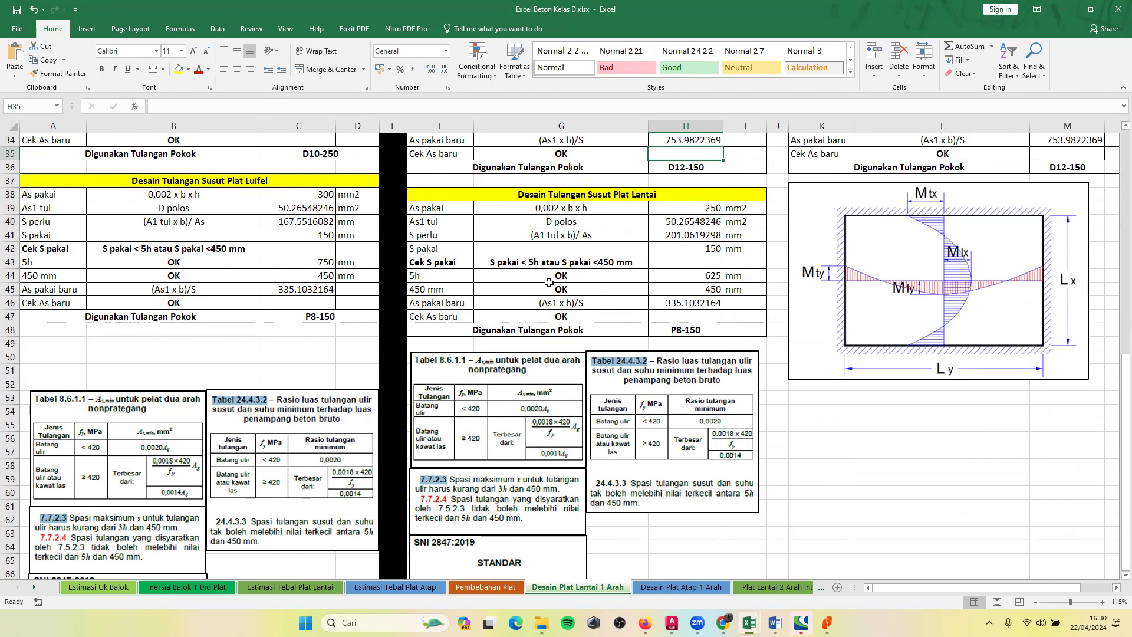
click(421, 210)
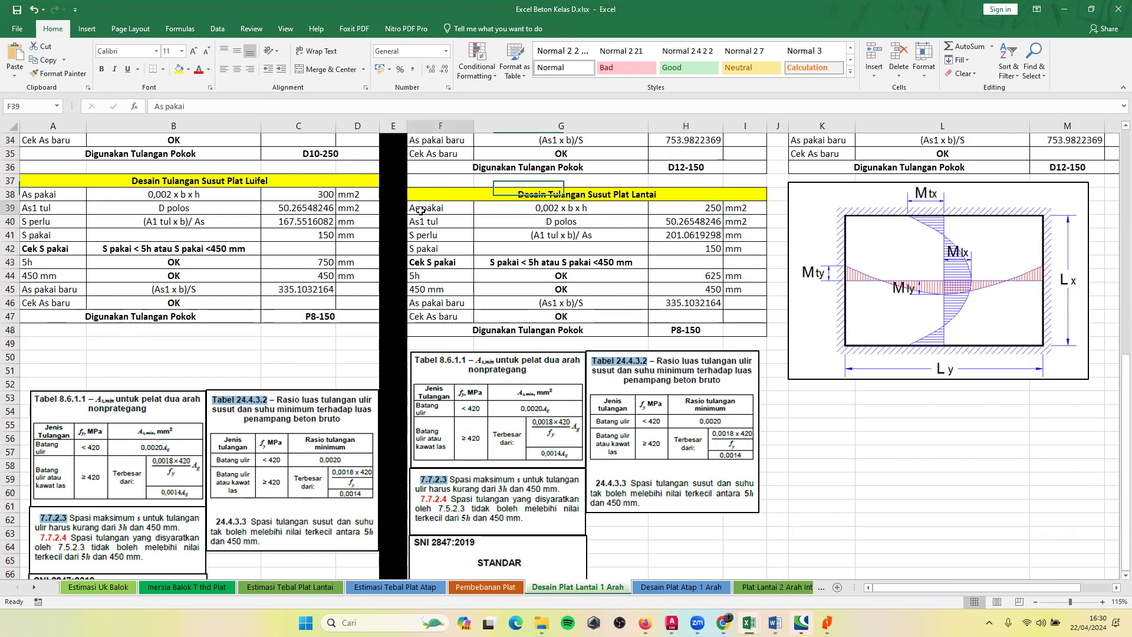
click(514, 210)
click(432, 223)
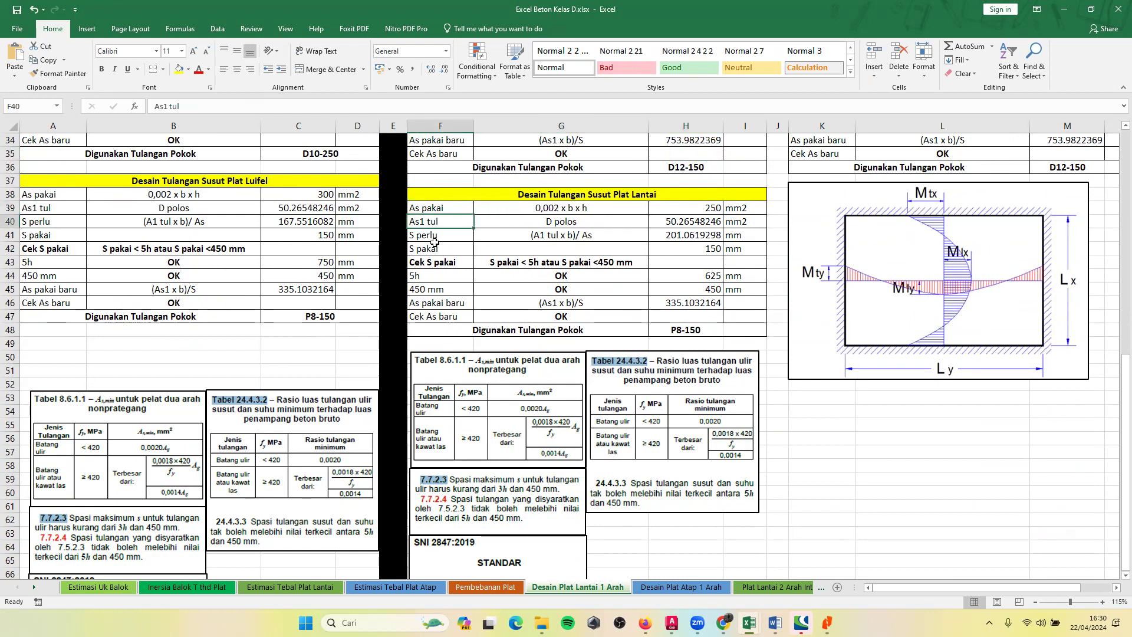
click(549, 222)
click(693, 222)
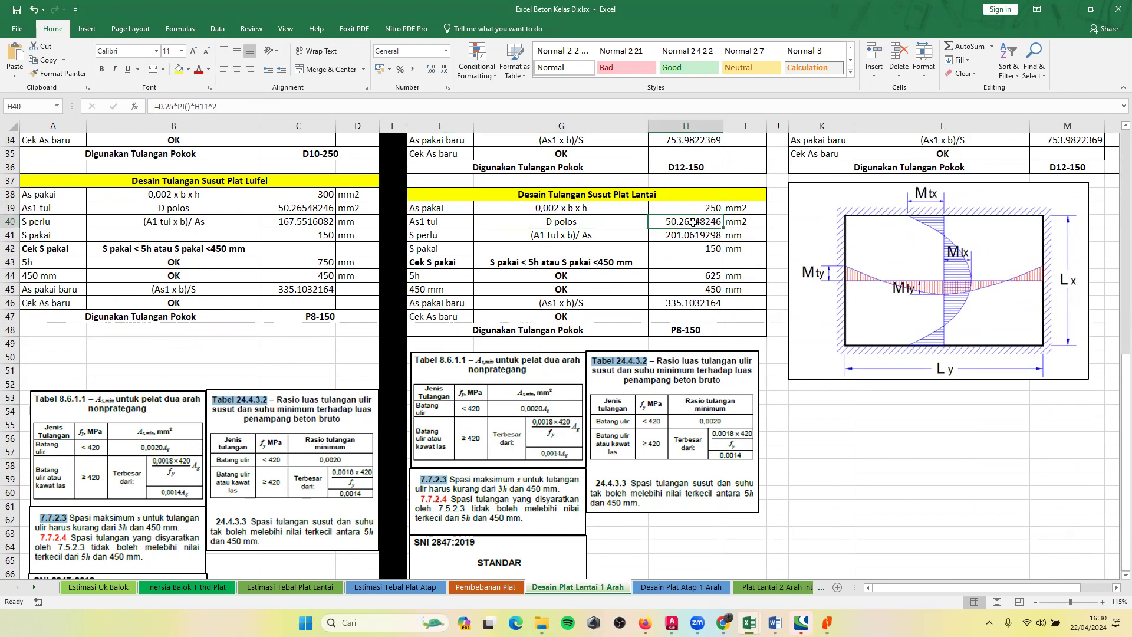
Check the floor slab shrinkage table's S perlu expression and H41 formula against the S pakai value in H42.
click(545, 237)
click(432, 235)
click(563, 239)
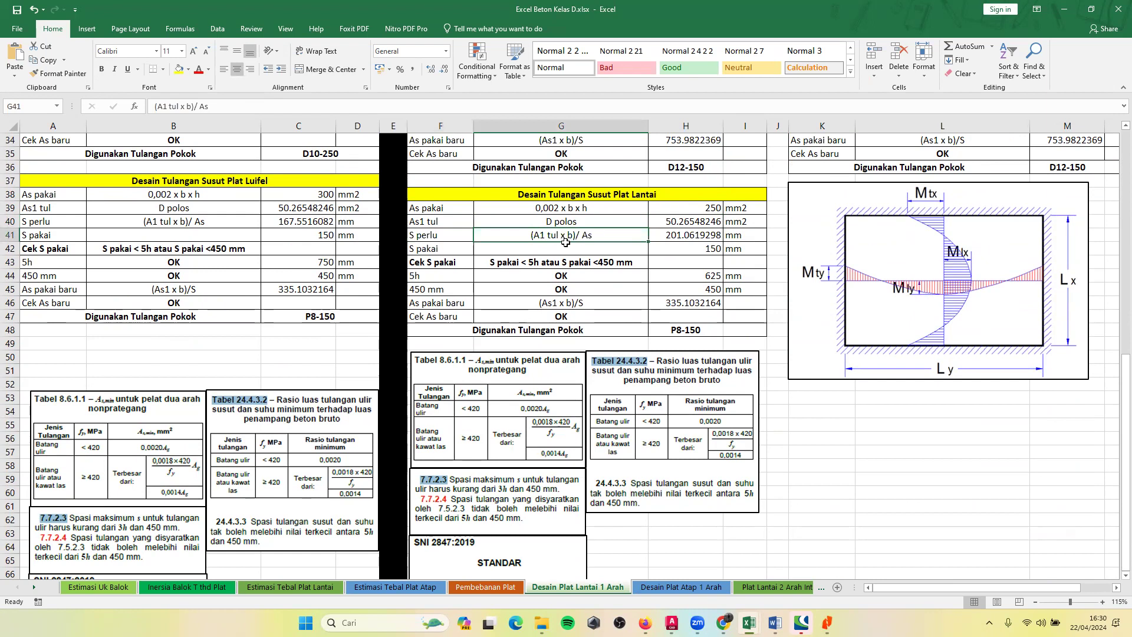
click(672, 235)
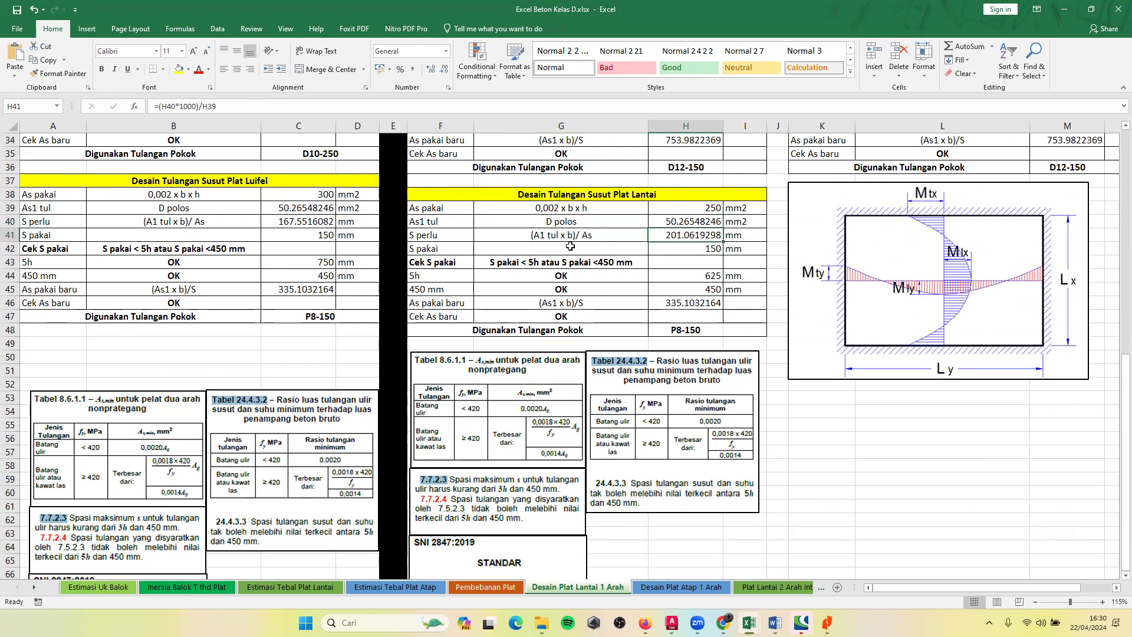
click(439, 248)
click(677, 245)
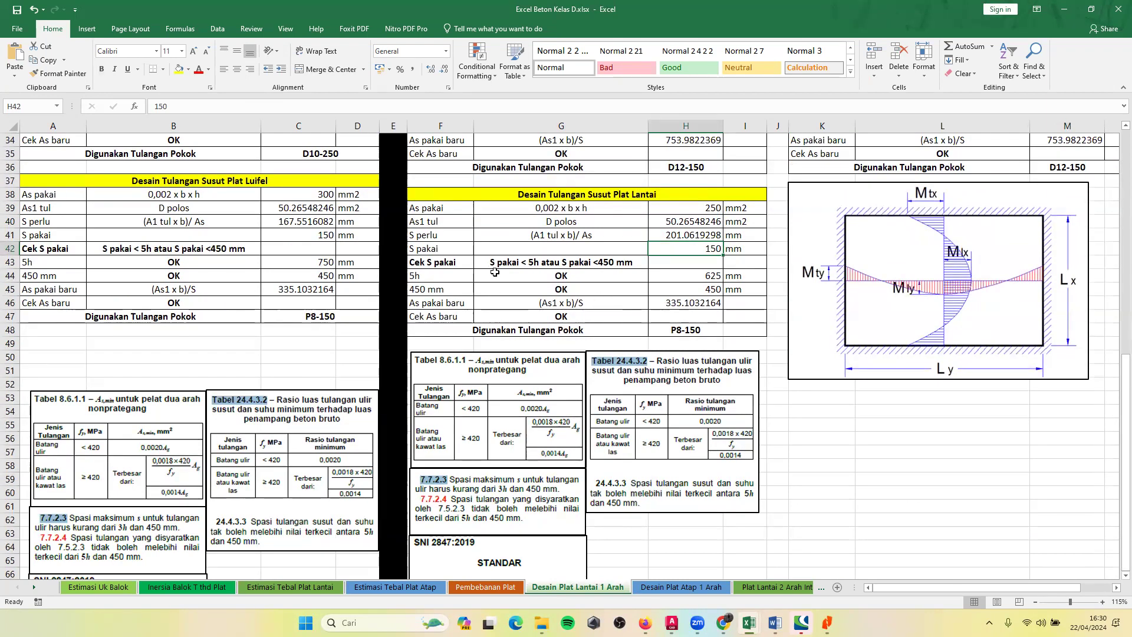
Check the floor slab shrinkage table's As pakai baru, the Cek As baru formula, and the Digunakan Tulangan Pokok formula in H48.
scroll(494, 272, down, 1)
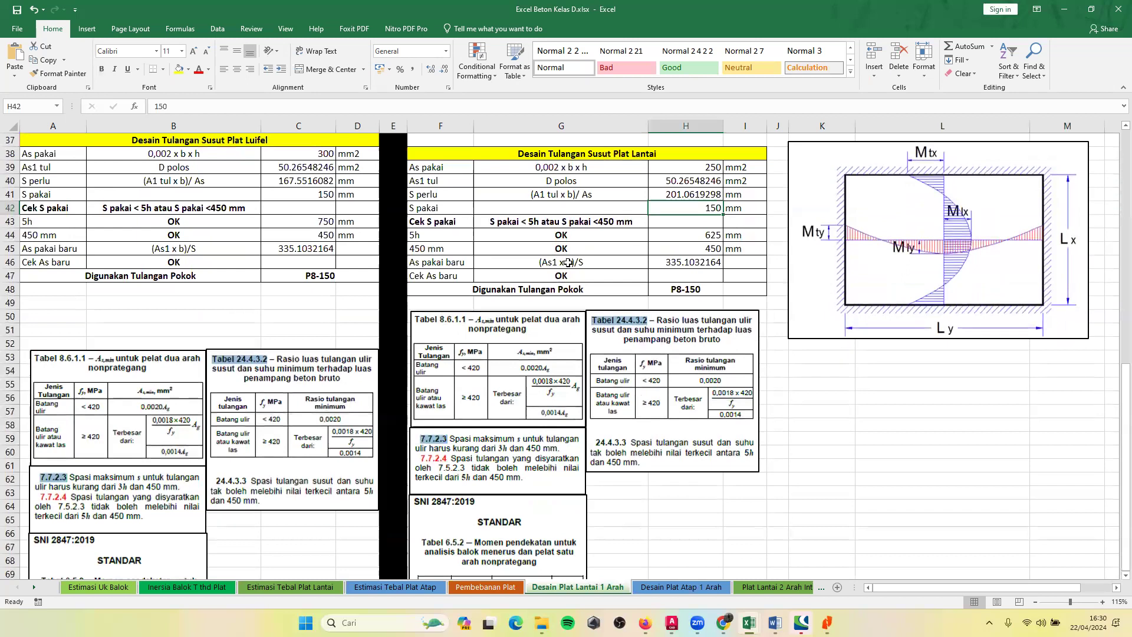
click(434, 264)
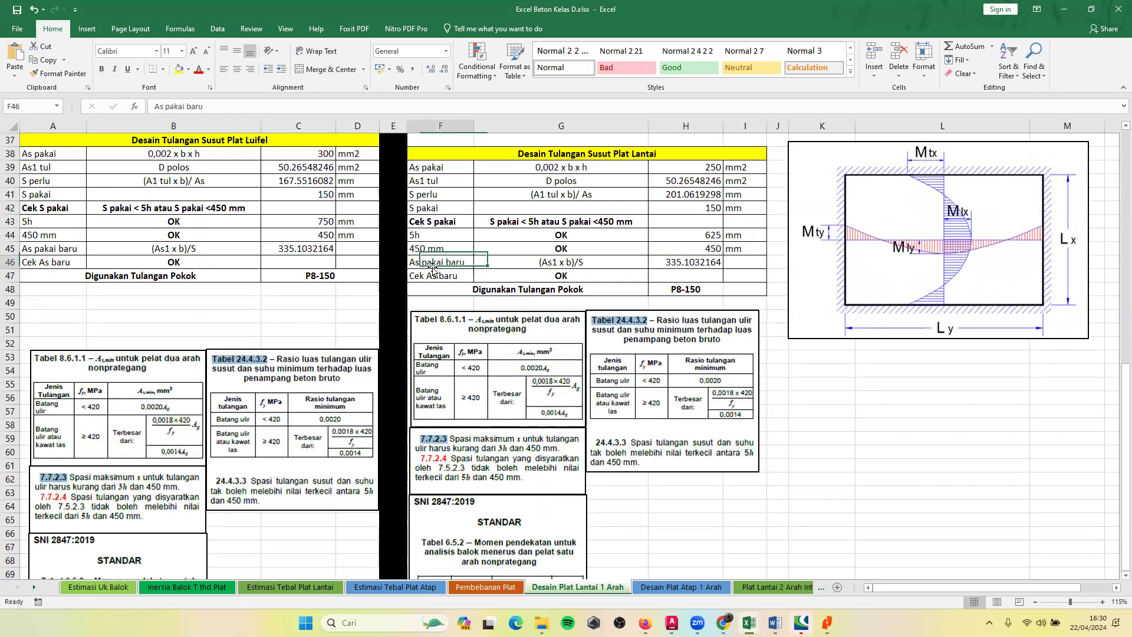
click(659, 260)
click(544, 271)
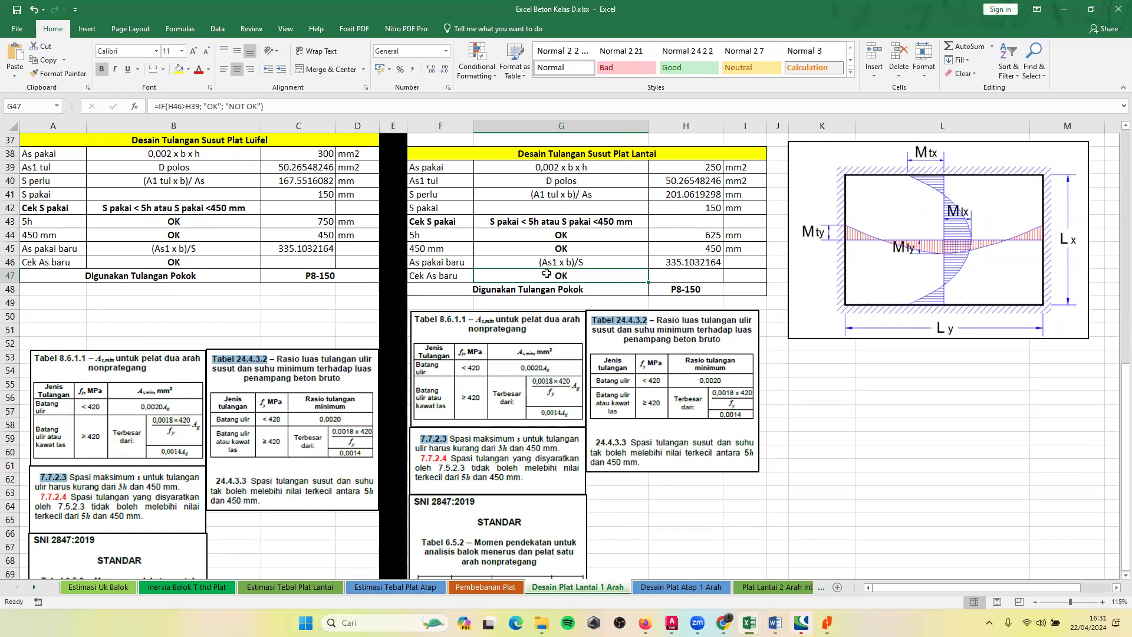
click(556, 290)
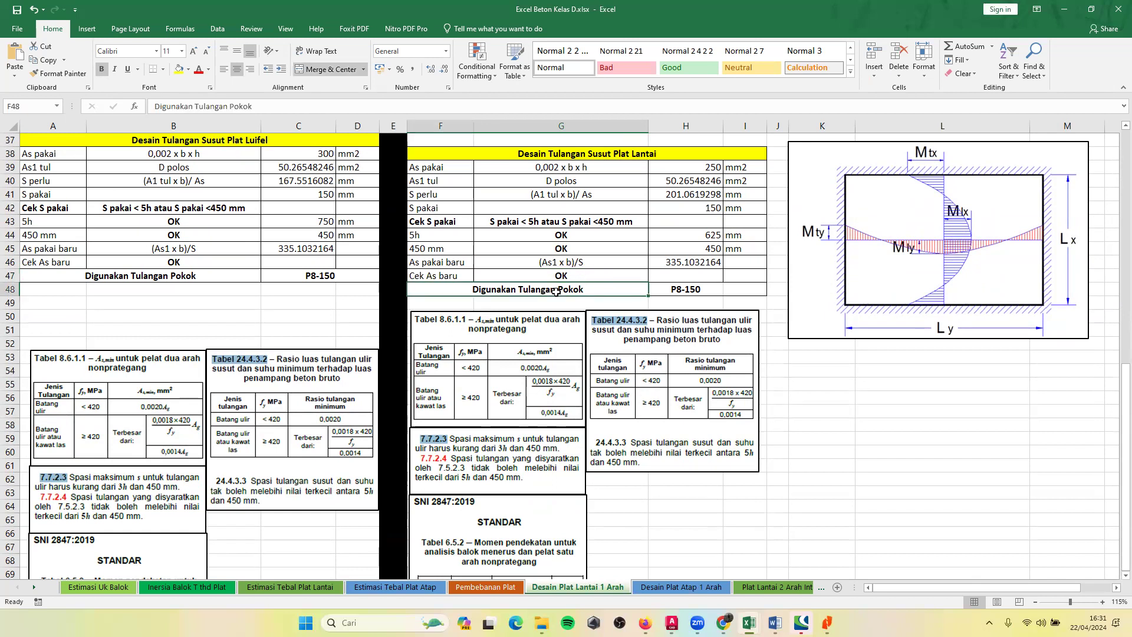
click(700, 289)
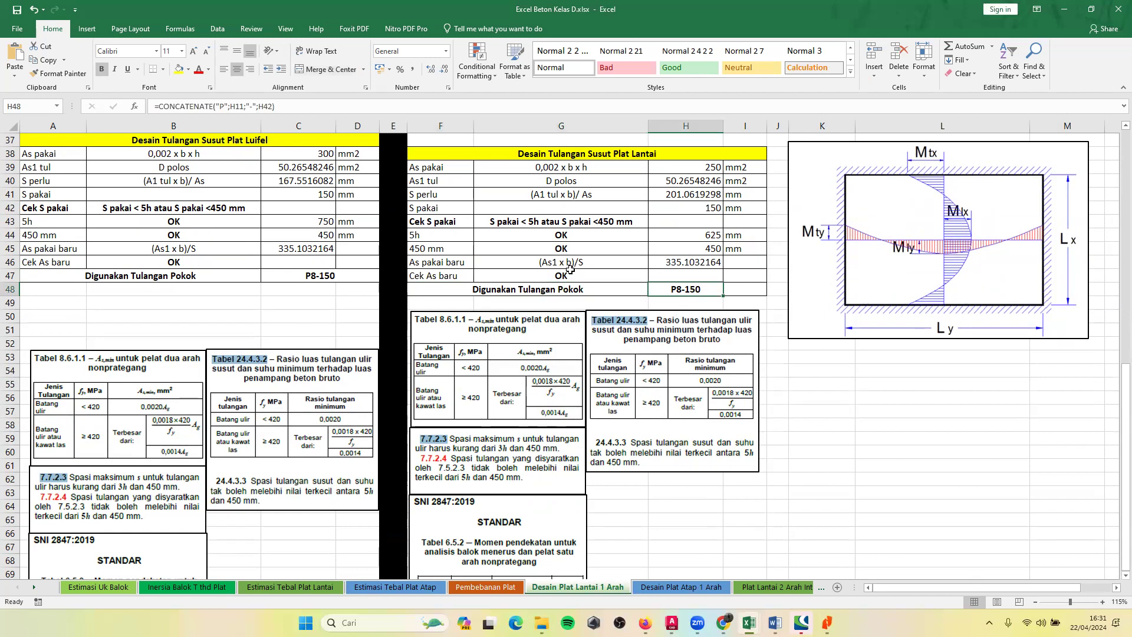
Set S pakai to 150 mm in C29 of the Desain Tulangan Lentur Plat Luifel table and check its Digunakan Tulangan Pokok result.
scroll(461, 357, up, 3)
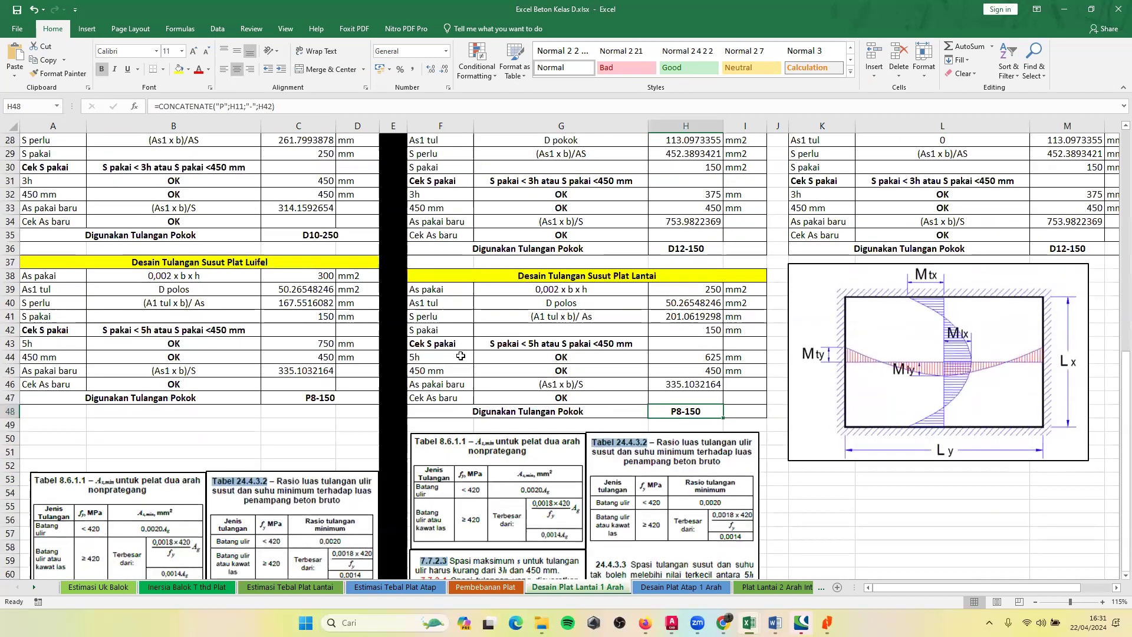
scroll(348, 377, up, 8)
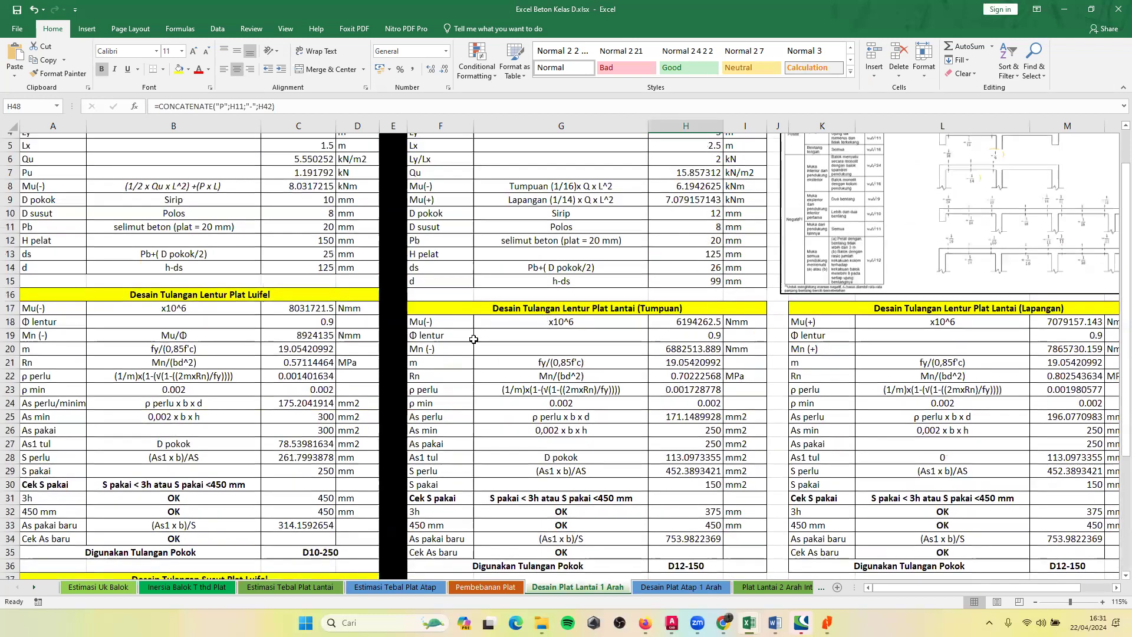
scroll(473, 340, down, 4)
click(326, 397)
click(327, 343)
click(324, 317)
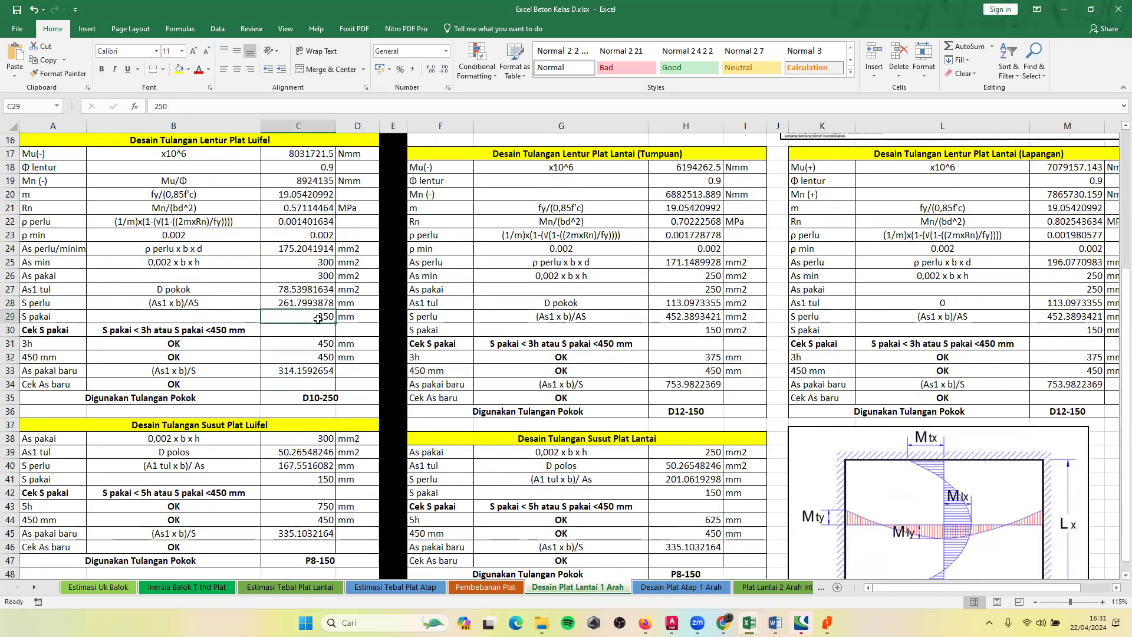
double_click(319, 319)
double_click(313, 318)
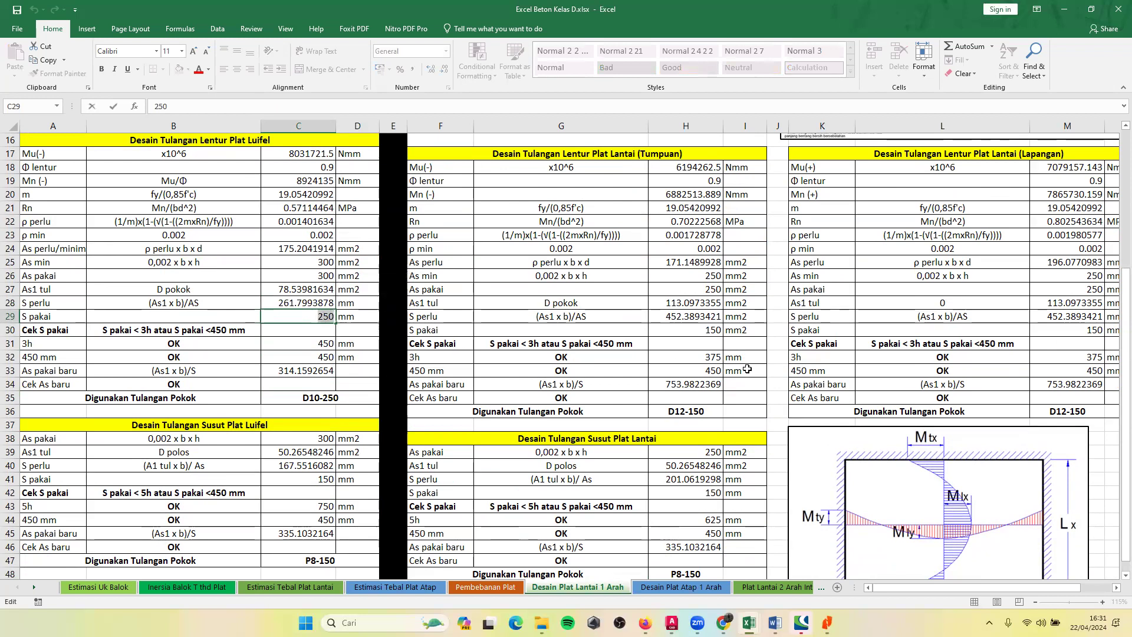
text(150)
key(Return)
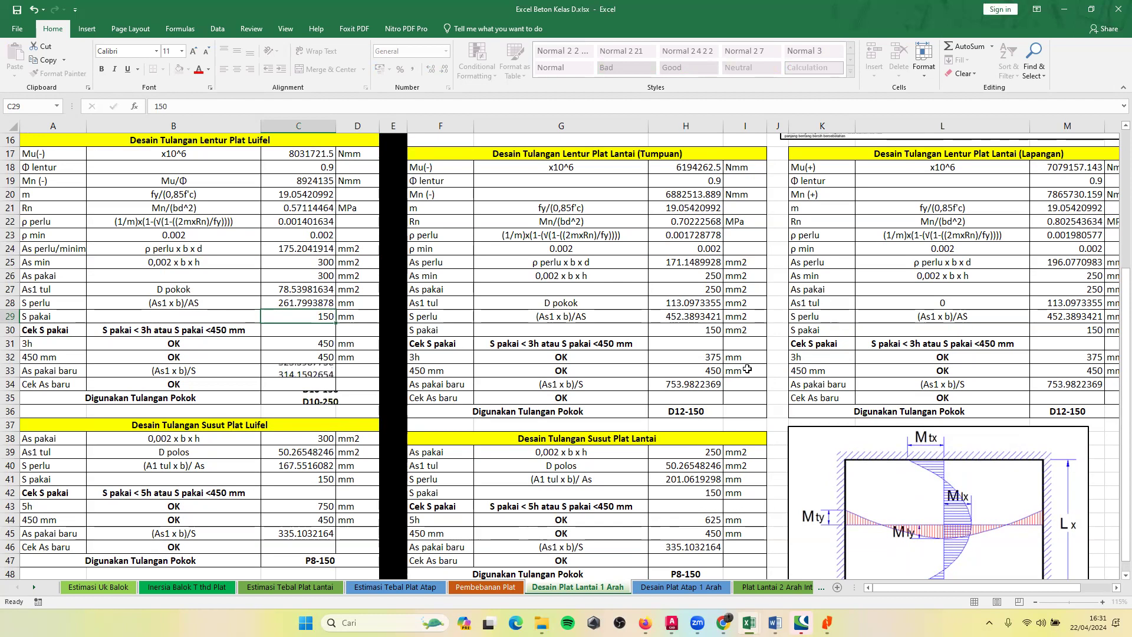
scroll(364, 382, down, 2)
click(340, 328)
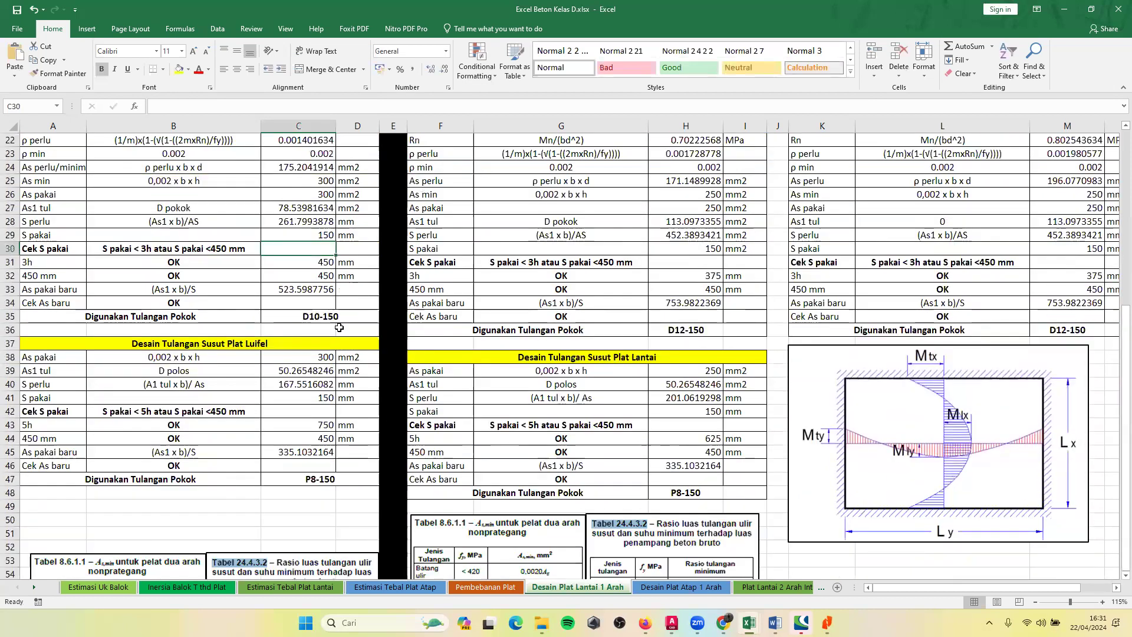
Review the Luifel and floor slab flexural and shrinkage reinforcement tables on the Desain Plat Lantai 1 Arah sheet.
scroll(330, 388, down, 2)
scroll(683, 343, down, 2)
click(683, 344)
scroll(683, 344, up, 7)
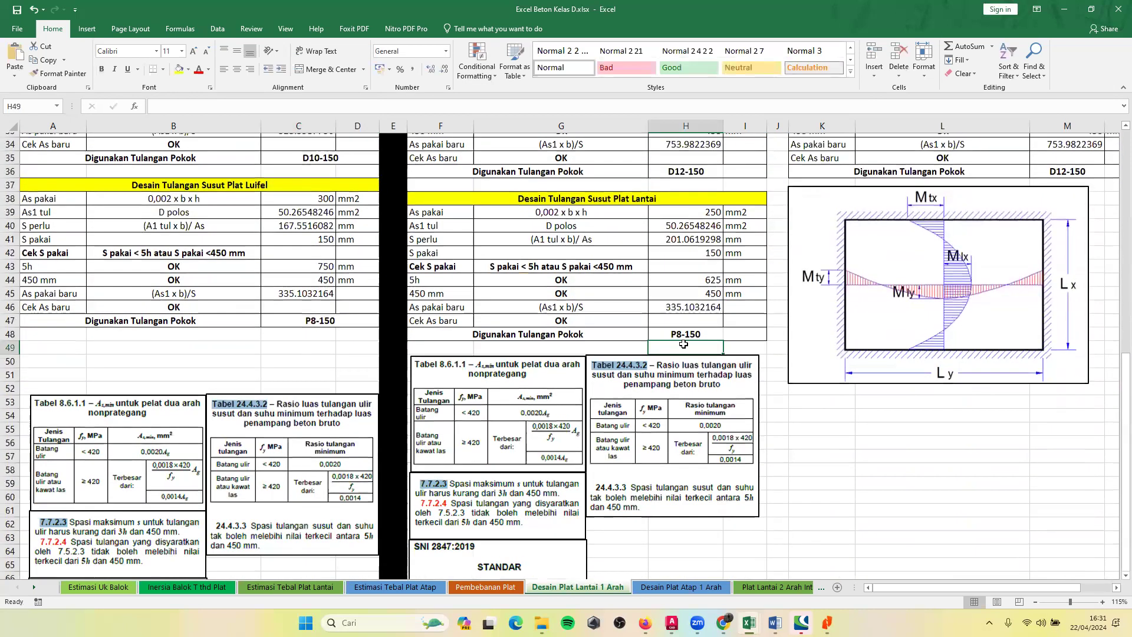
scroll(683, 344, up, 2)
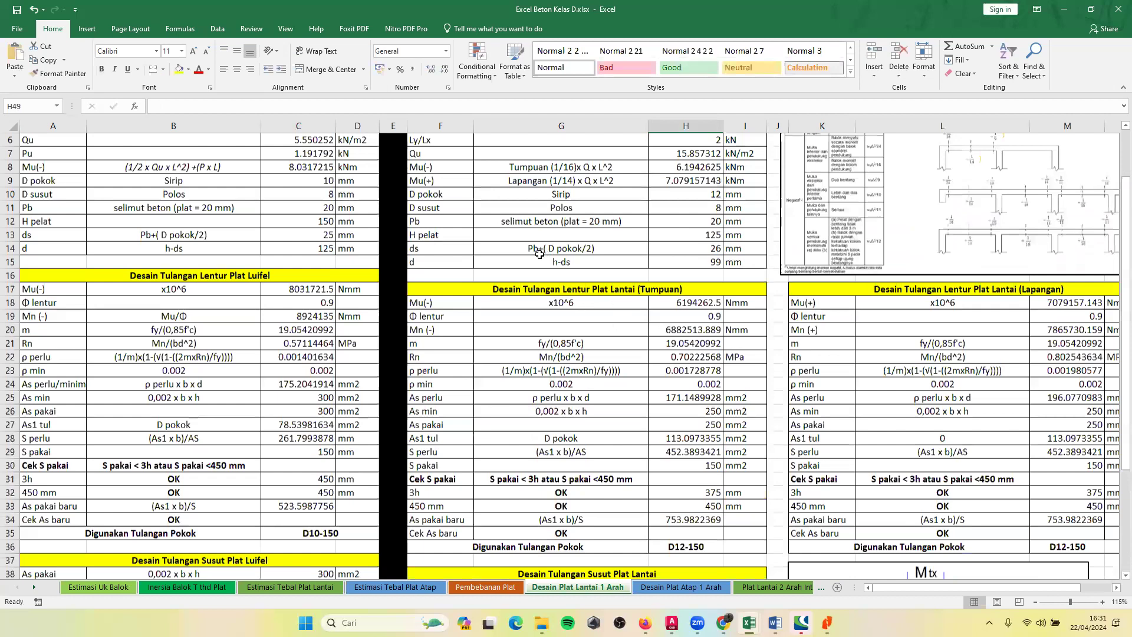
scroll(539, 253, up, 2)
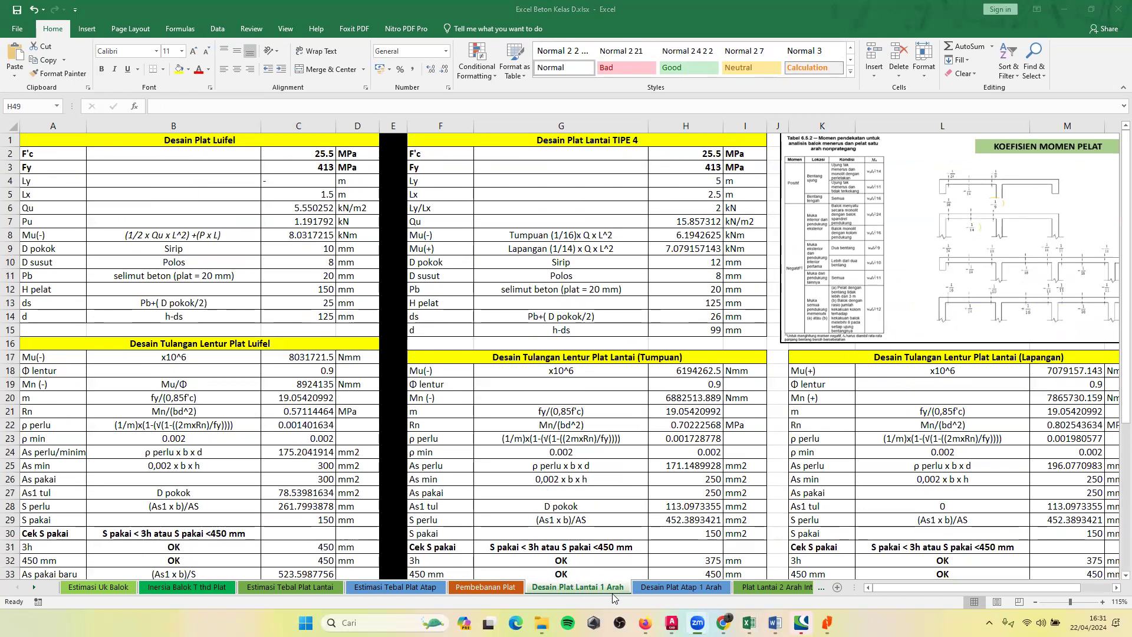
Open the Desain Plat Atap 1 Arah sheet and check the Ly/Lx formula in D6 and the H pelat reference in D13.
click(680, 588)
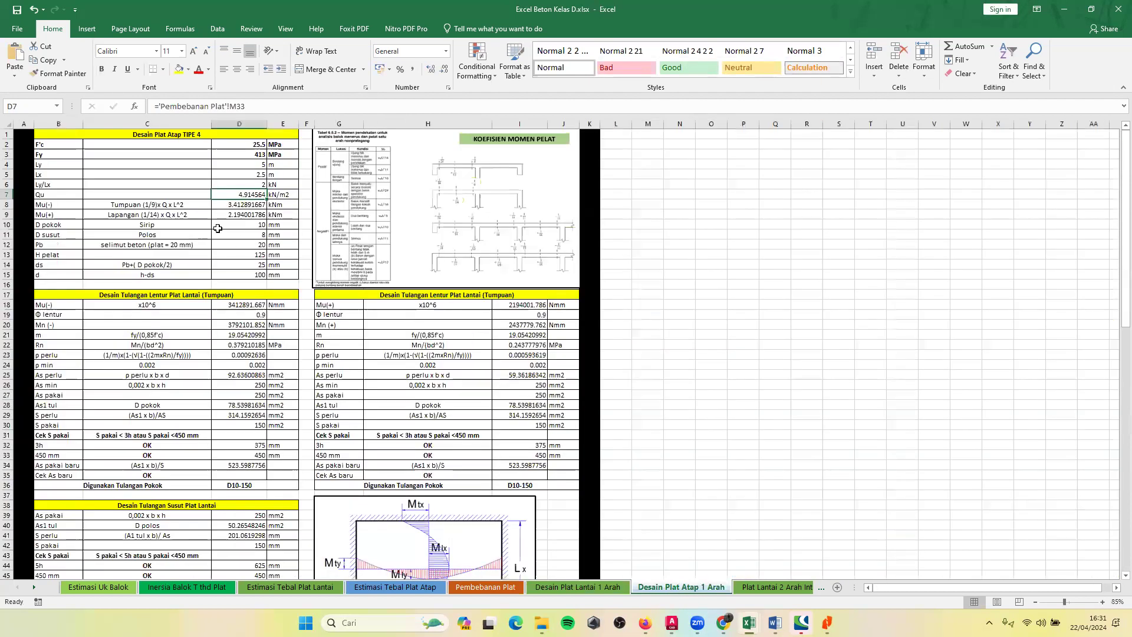
click(261, 184)
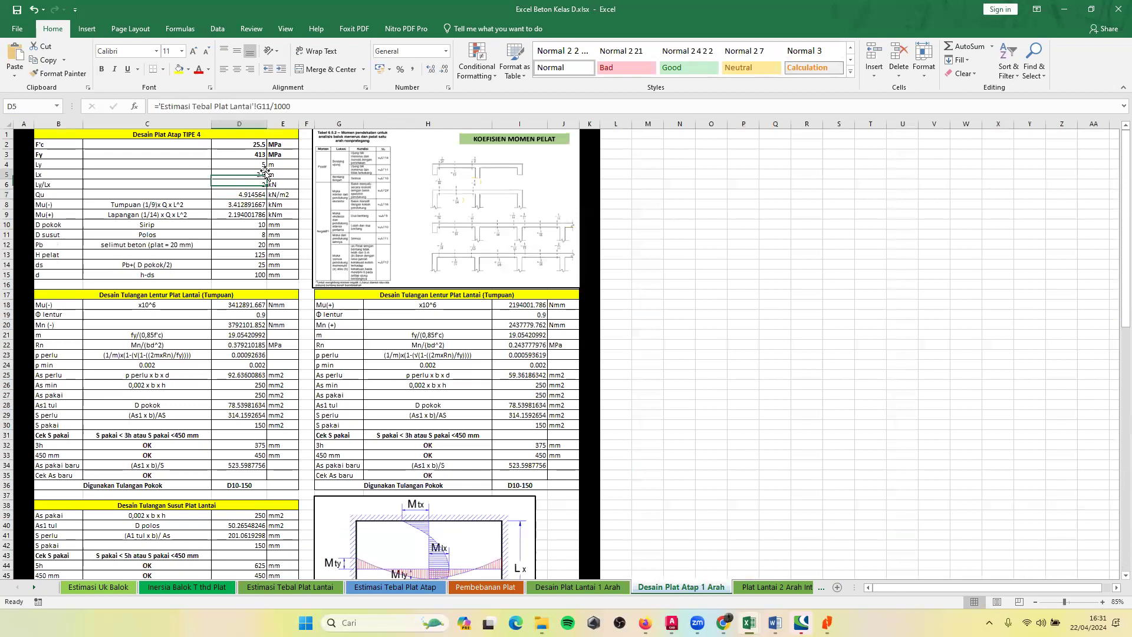
click(258, 254)
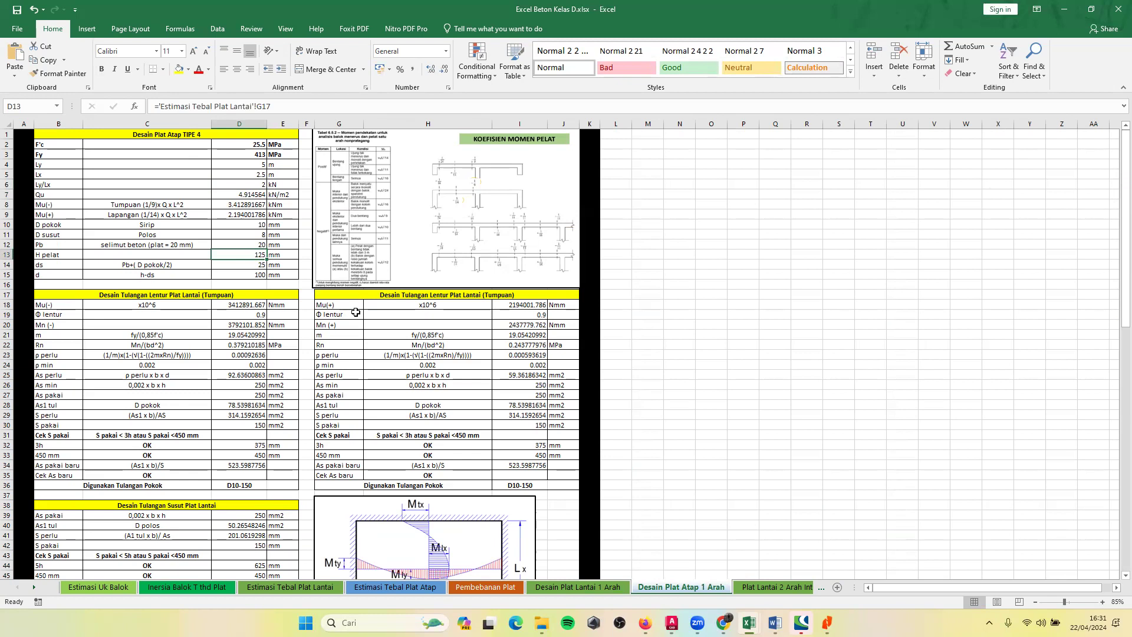
Try linking H pelat in D13 to the Tipe 1 h pakai in B38 of the Estimasi Tebal Plat Atap sheet.
text(-=)
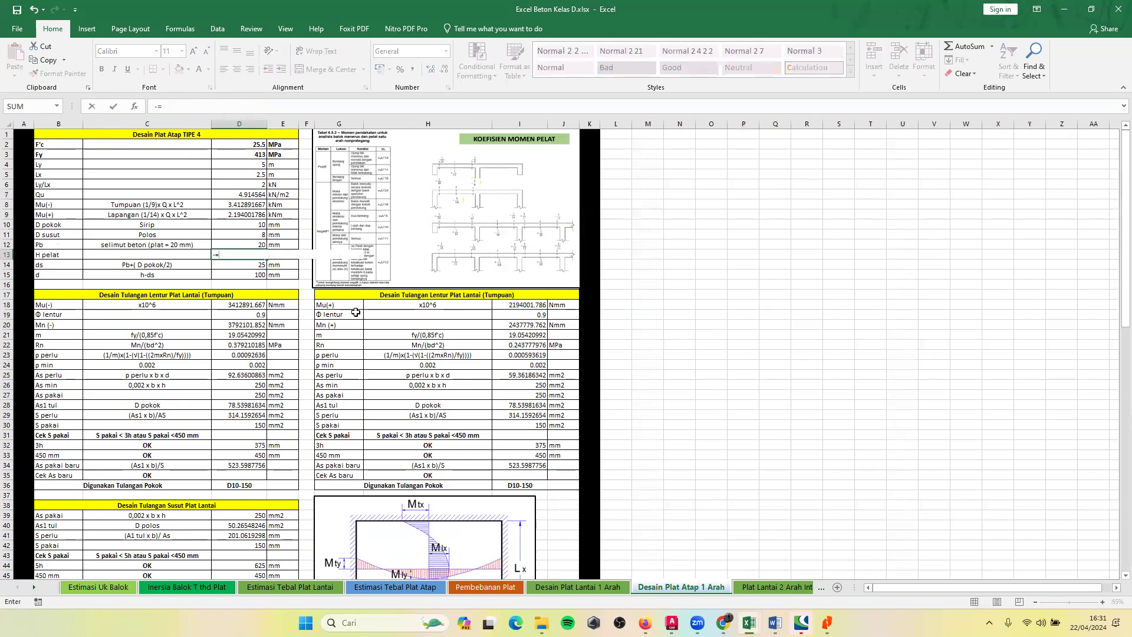
text(=)
click(395, 587)
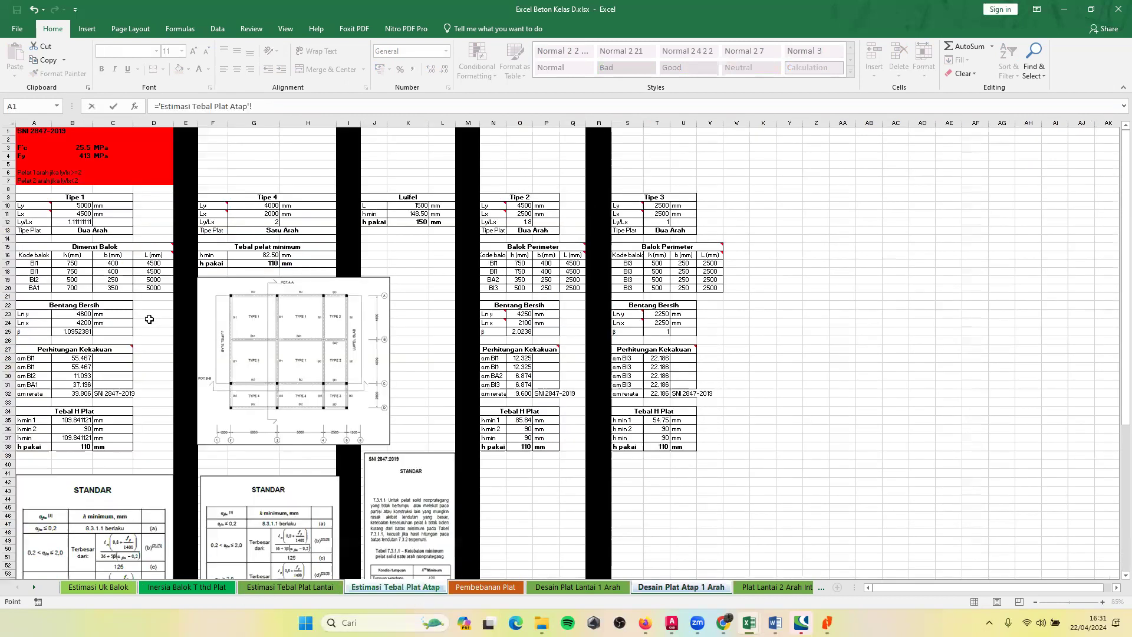
click(72, 449)
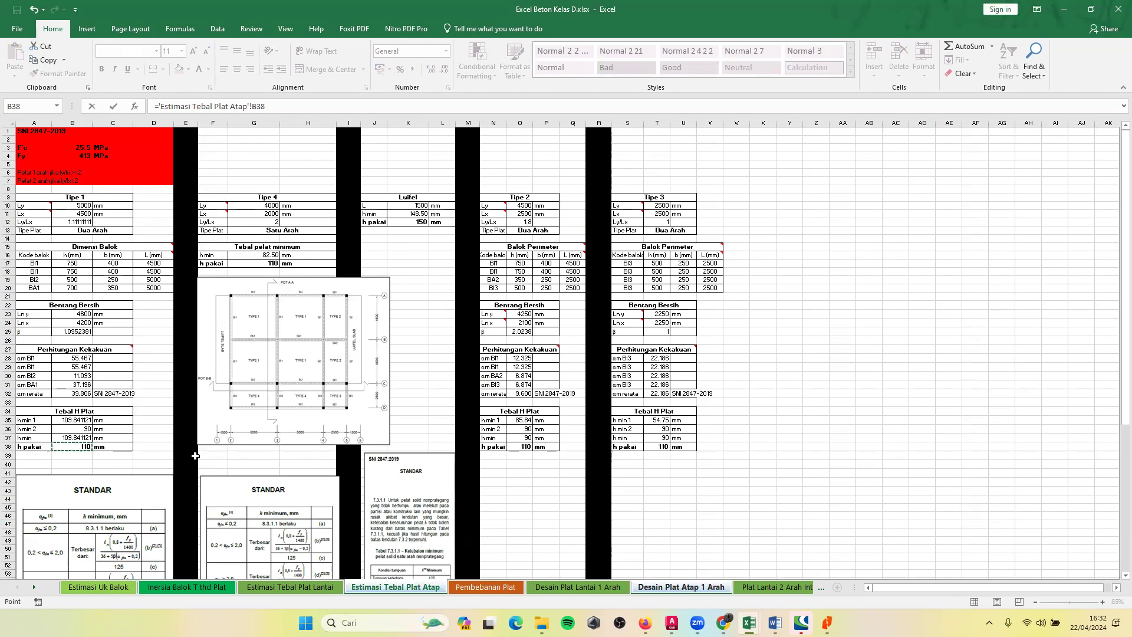
key(Return)
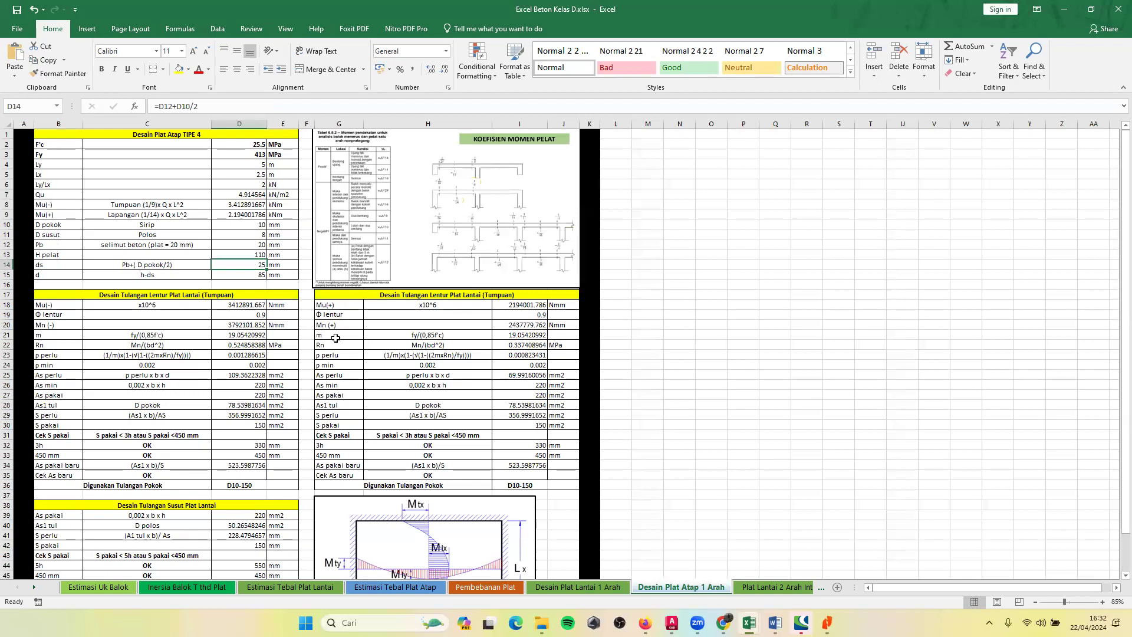
key(Up)
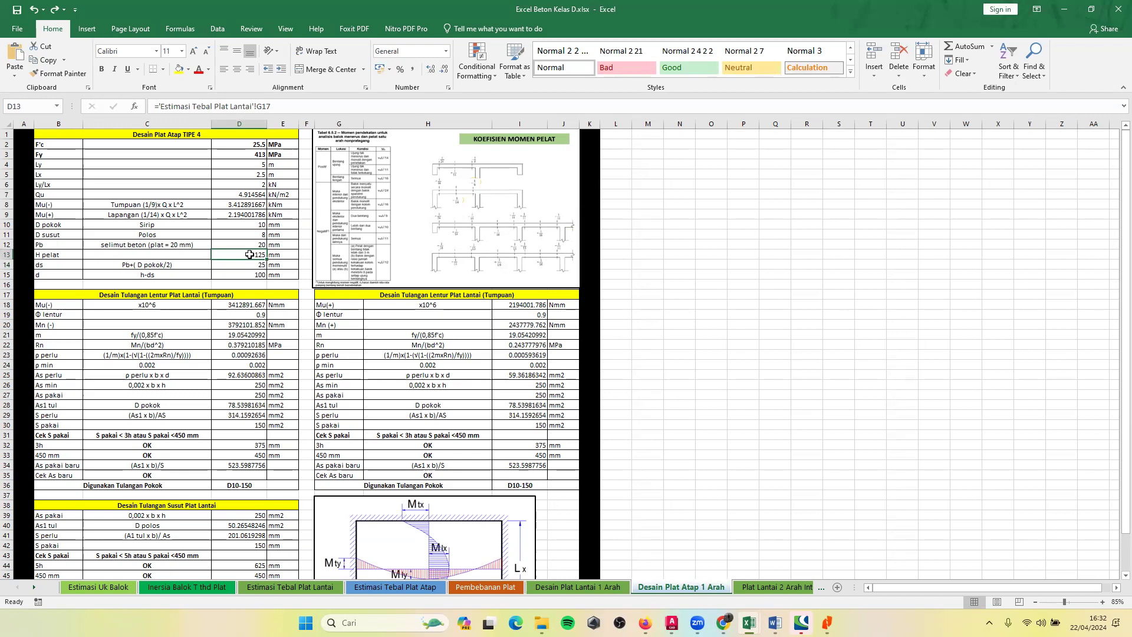
Link H pelat in D13 to the Tipe 4 h pakai in G17 of the Estimasi Tebal Plat Atap sheet.
text(=)
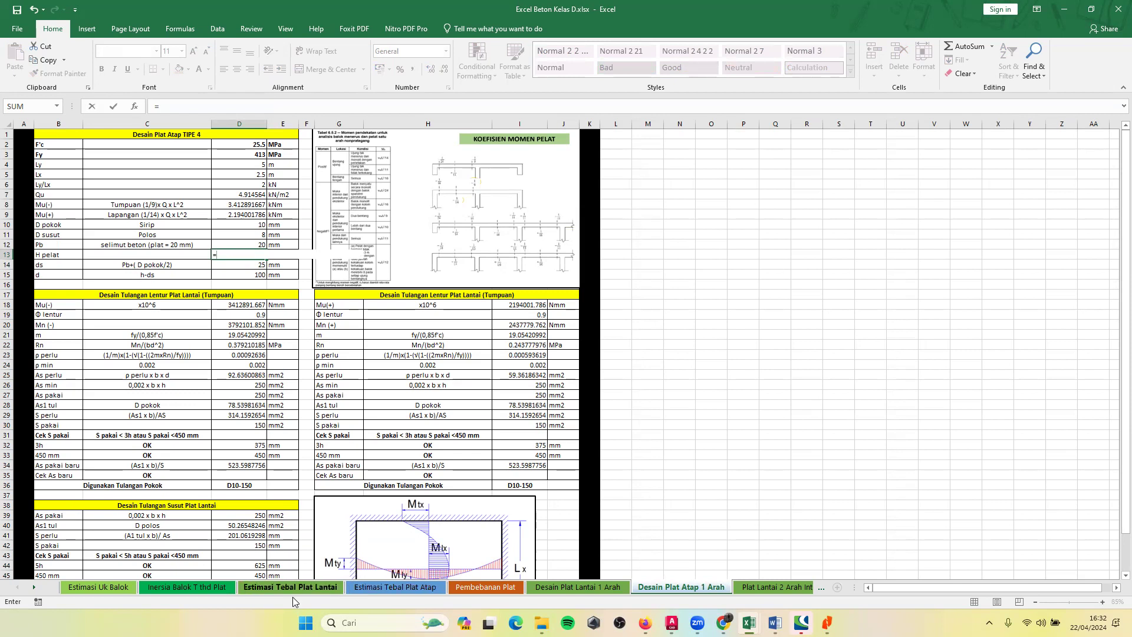
click(395, 587)
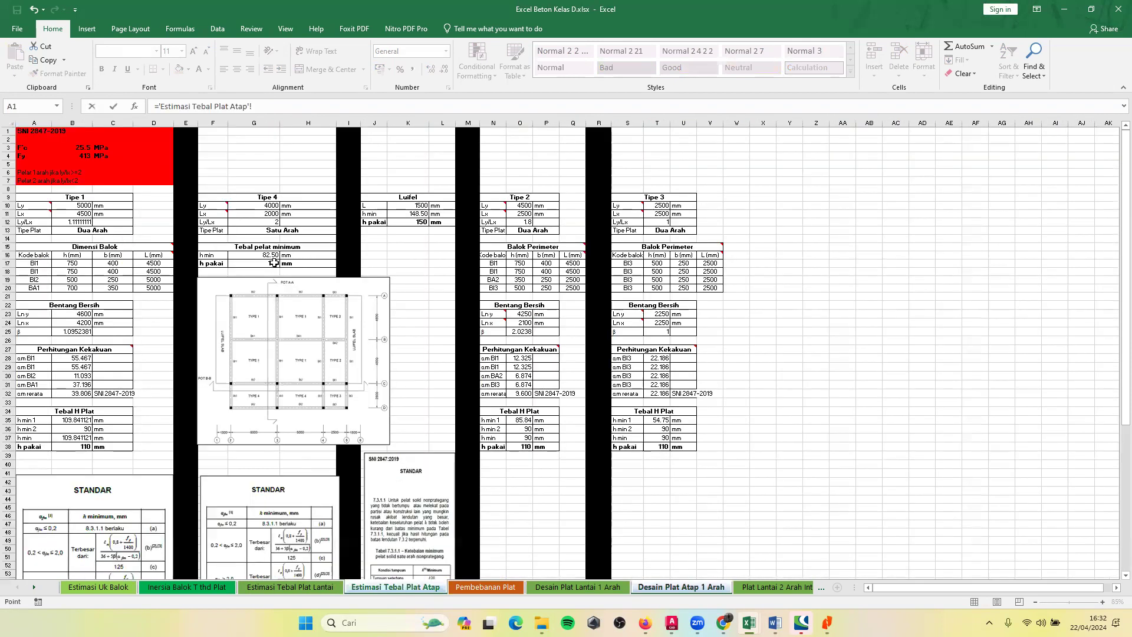
click(262, 263)
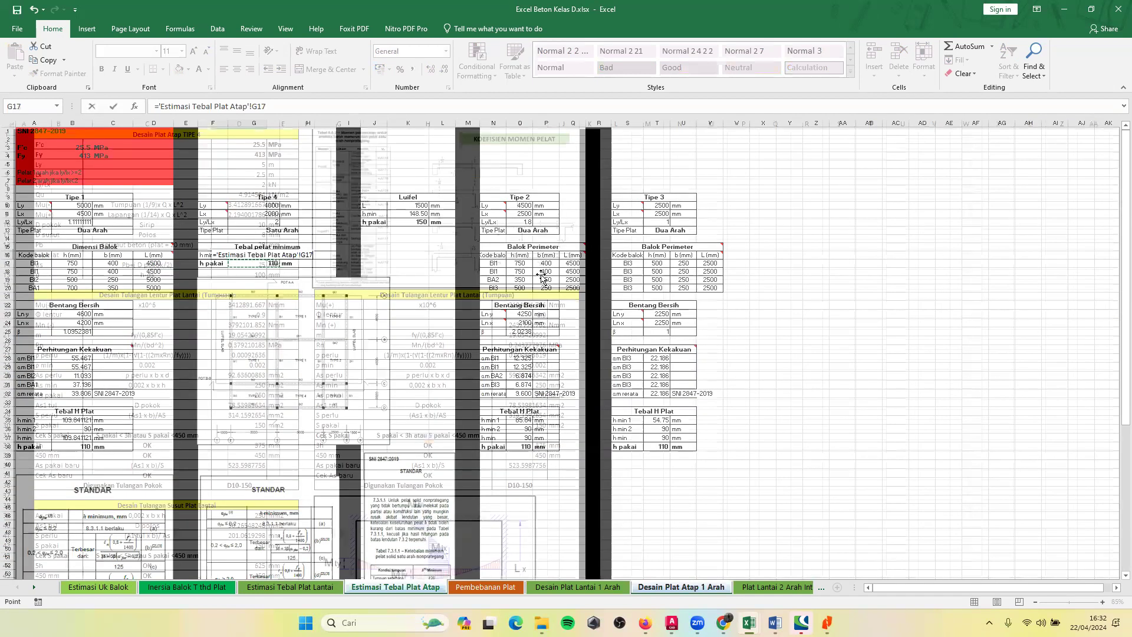
key(Return)
click(253, 255)
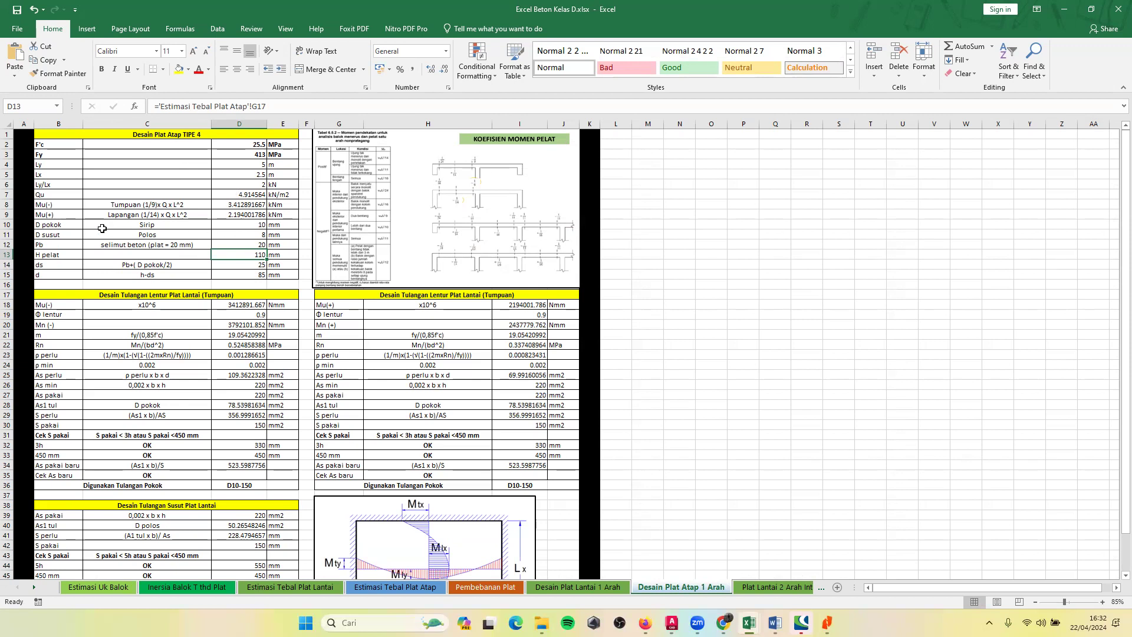
Check the roof slab's D pokok, D susut and Pb entries and its flexural and shrinkage reinforcement tables.
click(134, 227)
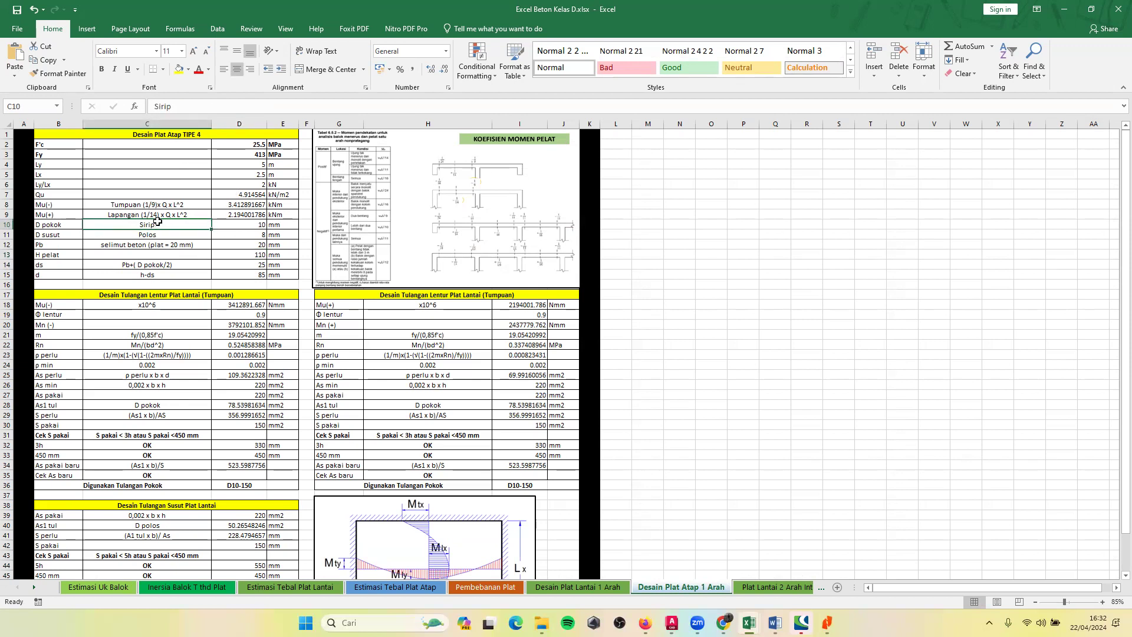
click(257, 224)
click(103, 236)
click(226, 242)
scroll(207, 331, down, 2)
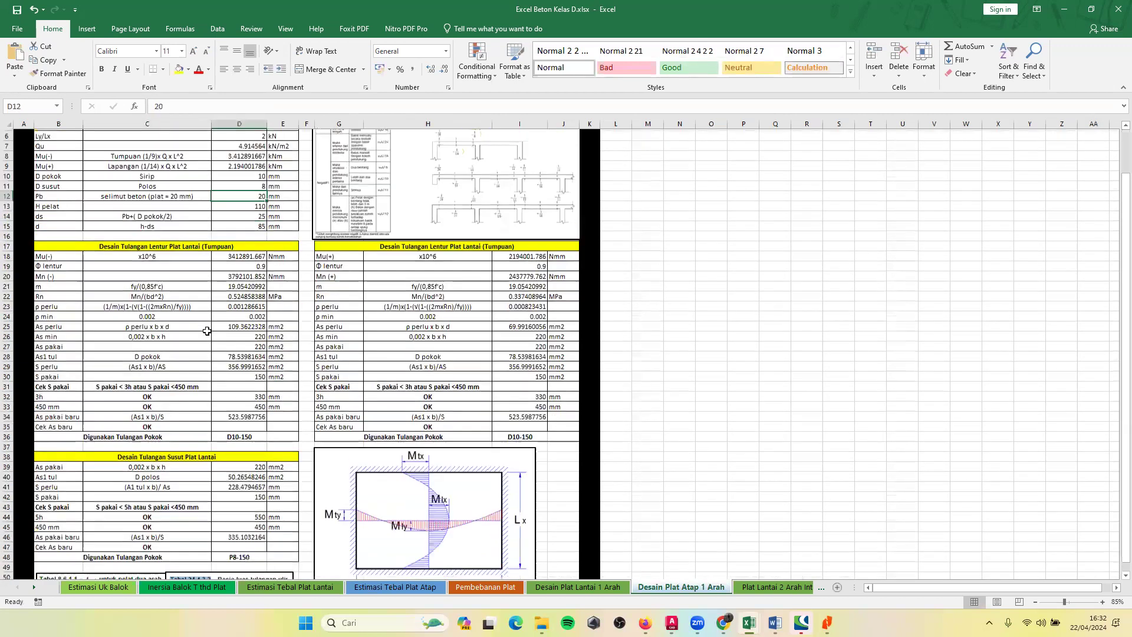
scroll(207, 330, down, 2)
scroll(309, 328, up, 4)
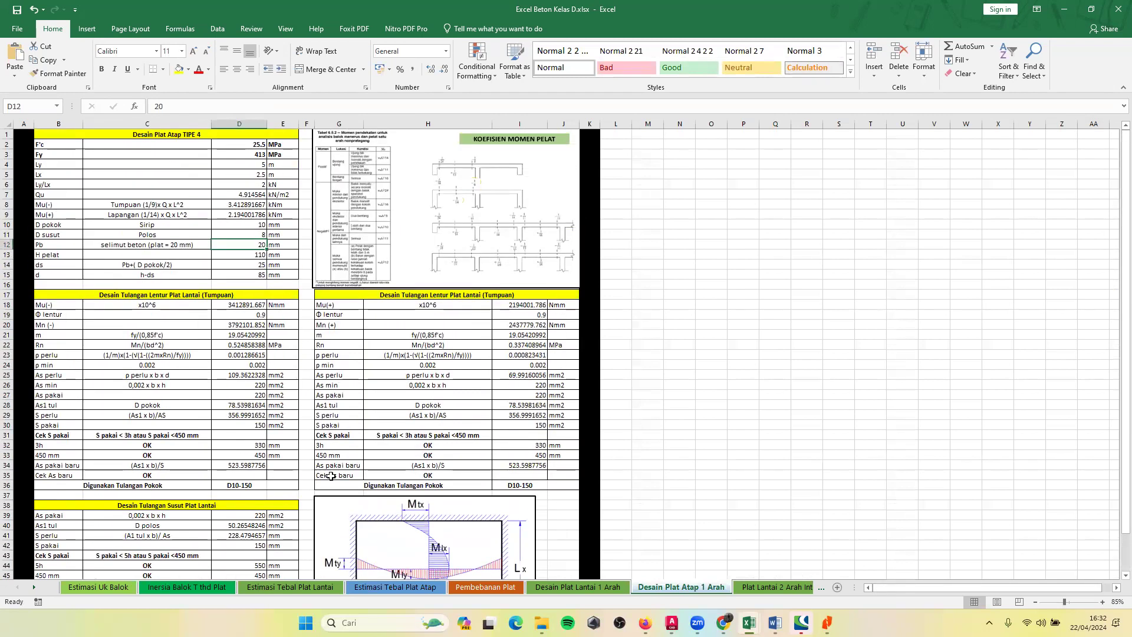
Compare the Desain Plat Lantai 1 Arah sheet with the roof slab's reinforcement tables on Desain Plat Atap 1 Arah.
click(603, 591)
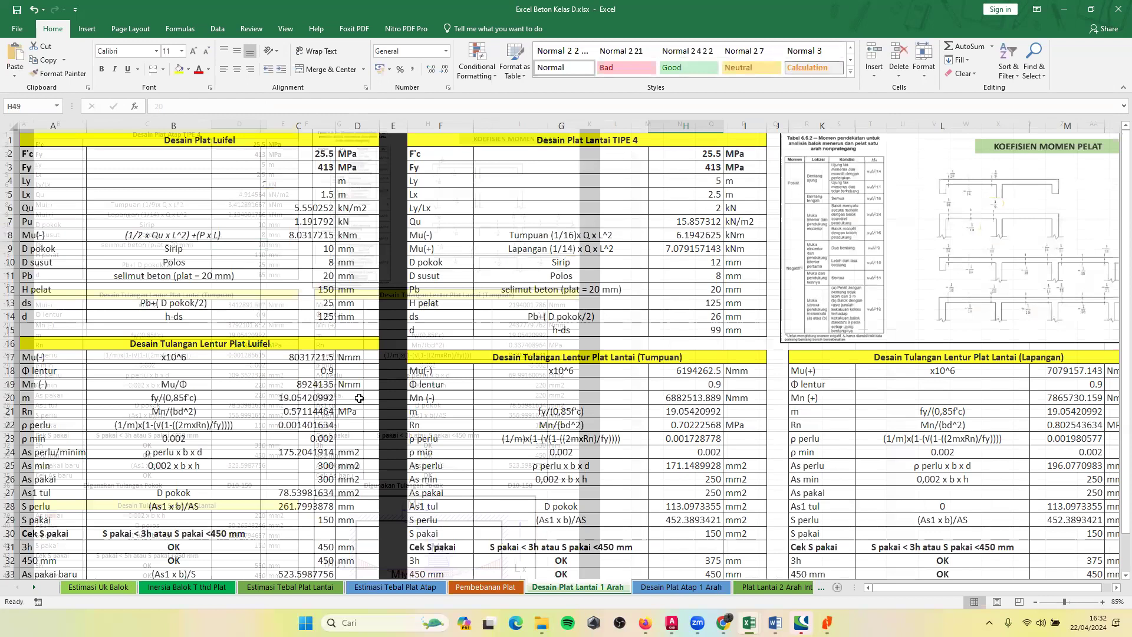
click(666, 589)
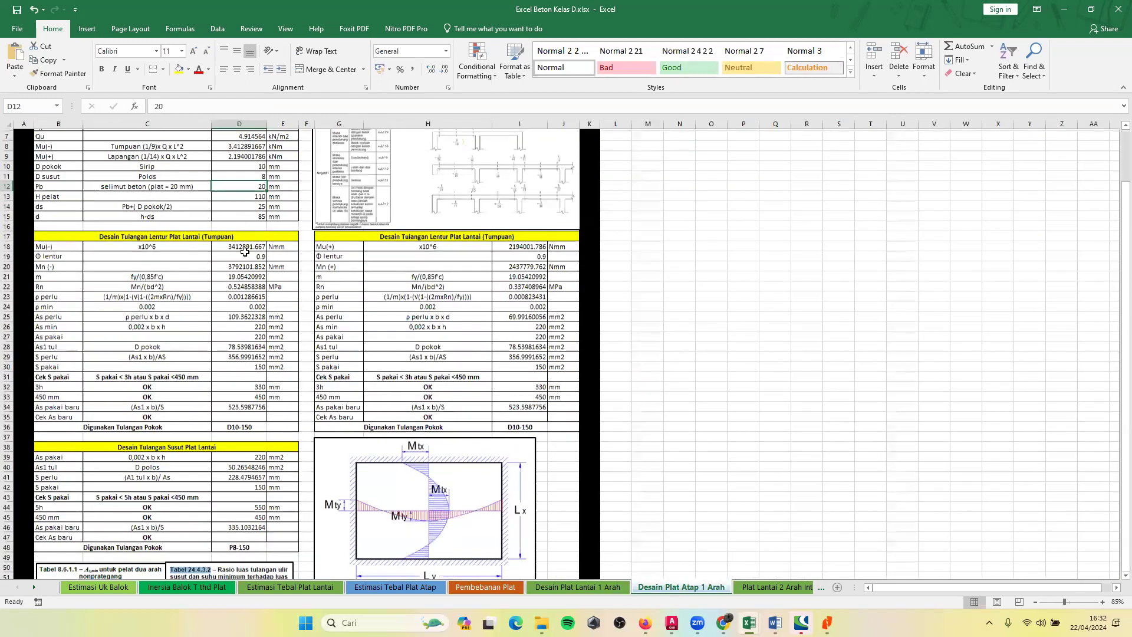
scroll(224, 286, down, 3)
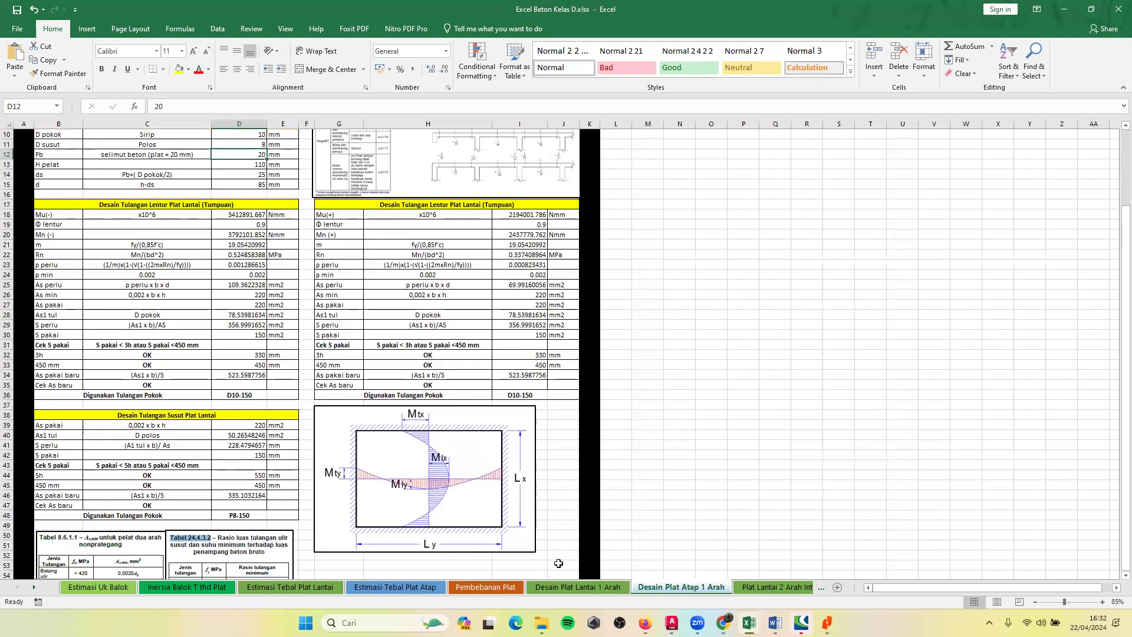
scroll(326, 426, down, 6)
scroll(326, 426, up, 9)
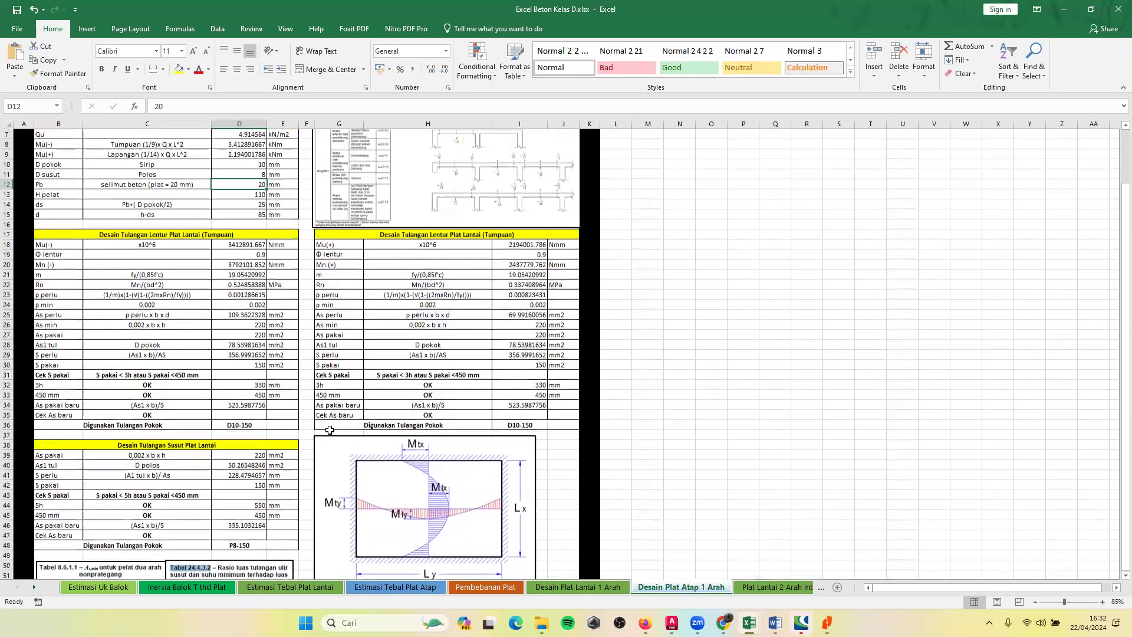